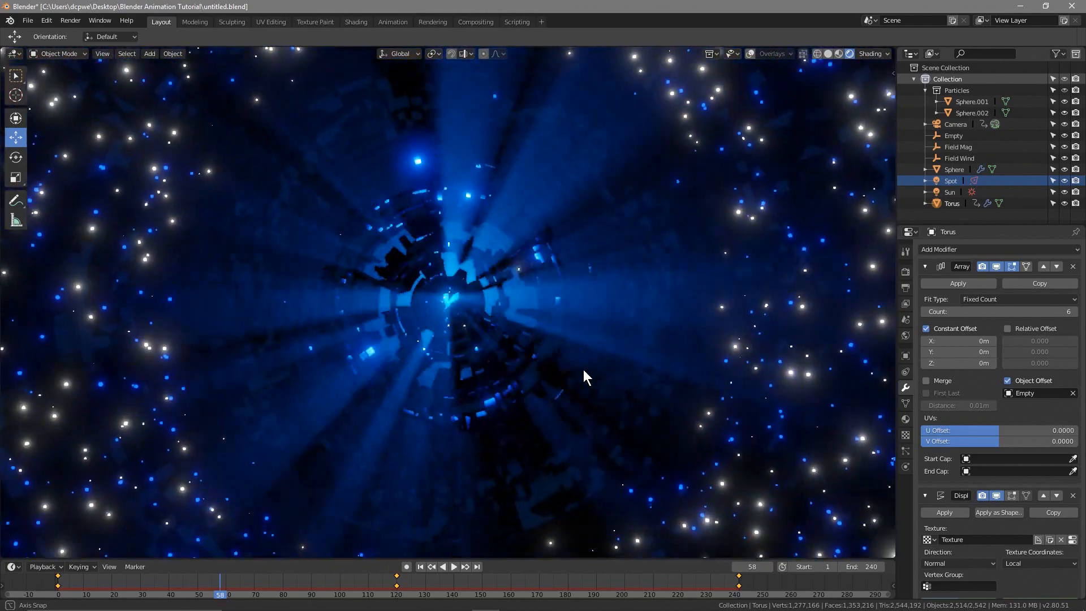
Play back the finished animation and scrub through its timeline, viewing the glowing rings and particles from different angles.
key(space)
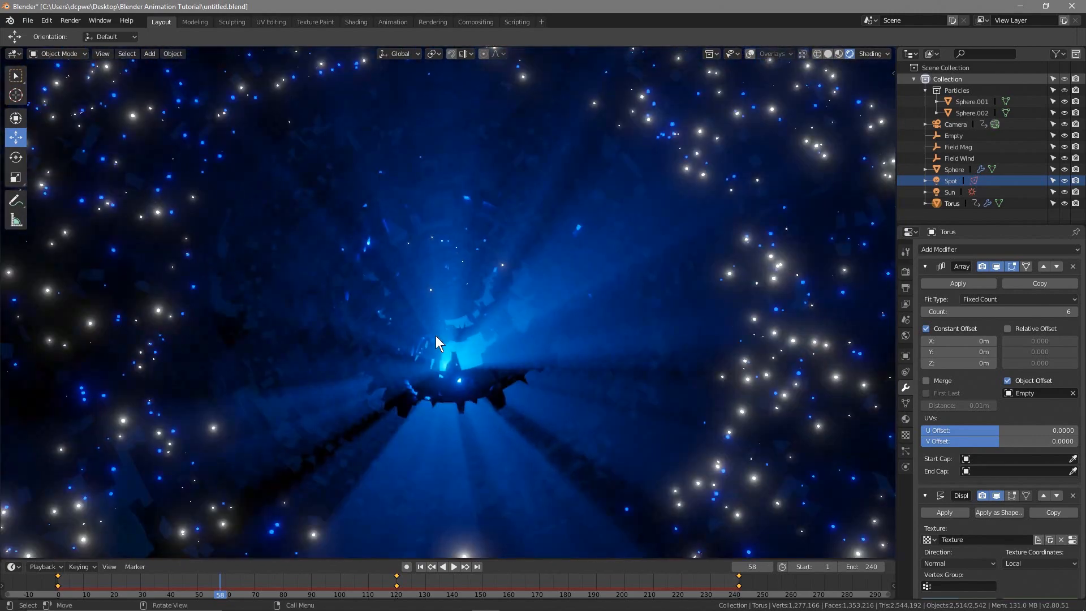
key(space)
right_drag(286, 588, 164, 582)
middle_drag(323, 458, 254, 509)
key(space)
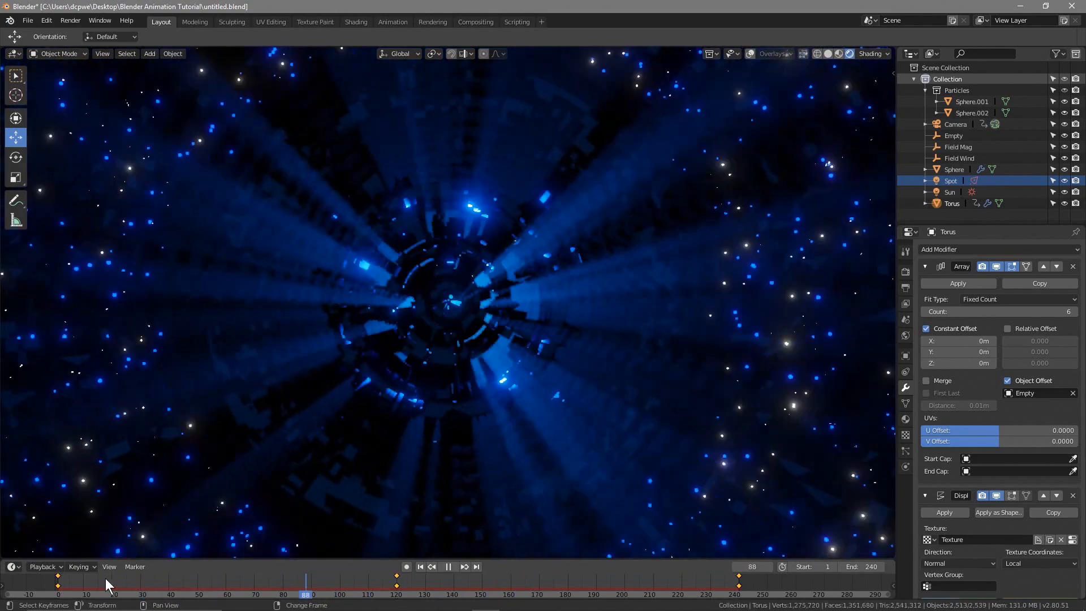
key(space)
right_drag(108, 581, 181, 577)
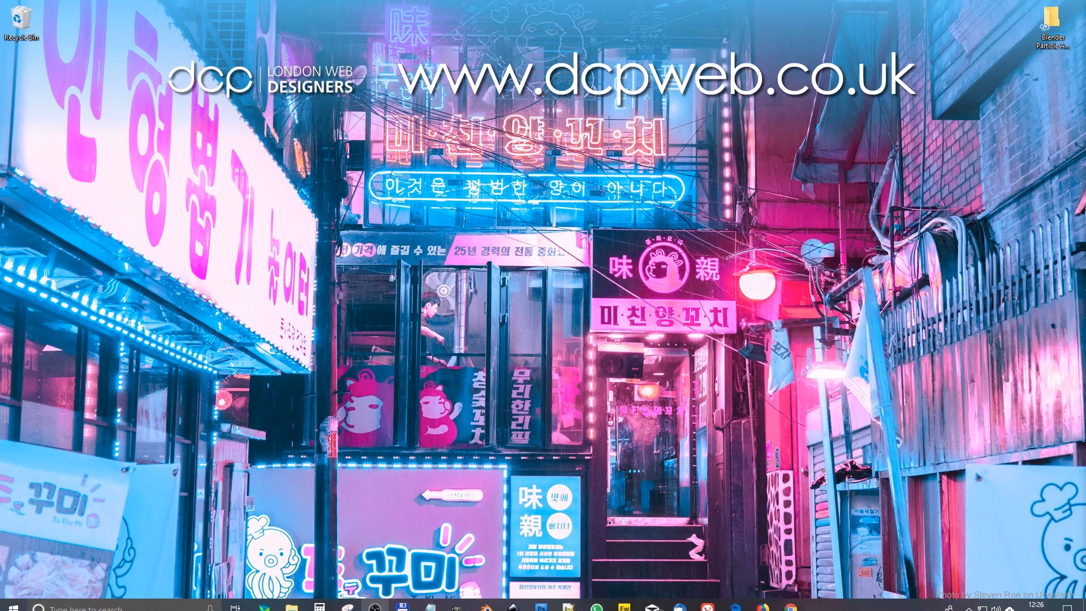
Launch a new Blender session and start a General file.
right_click(487, 606)
click(494, 541)
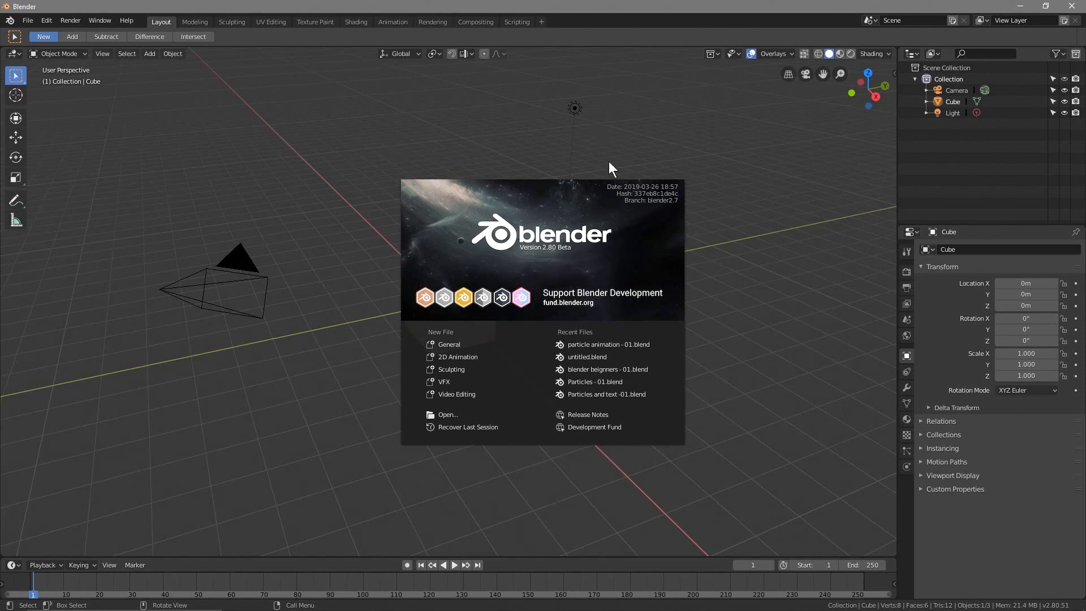
click(457, 344)
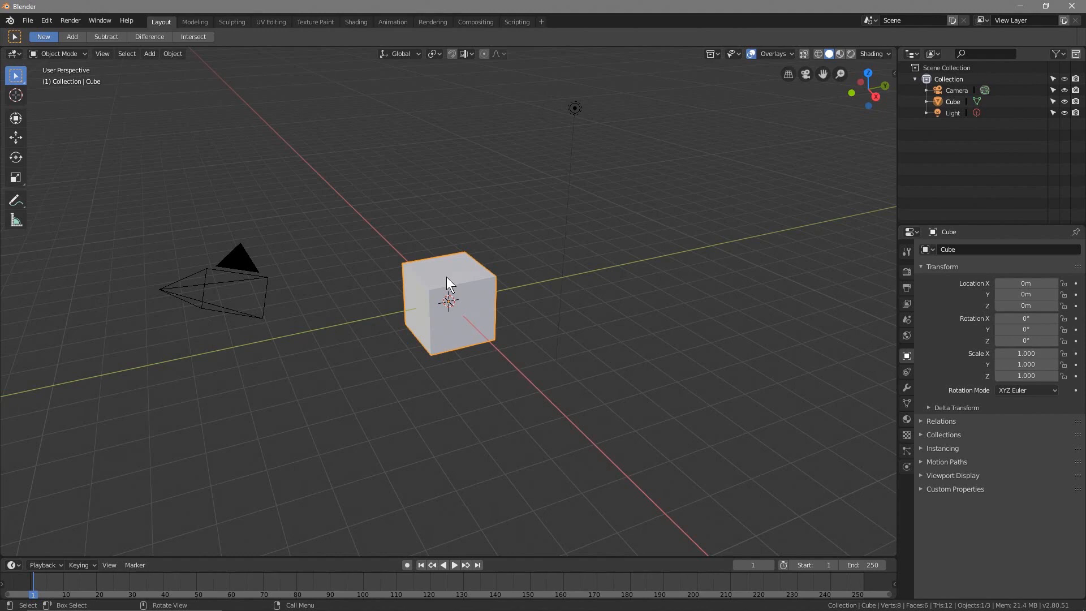
Delete the default cube and the default light from the scene.
key(Delete)
click(573, 111)
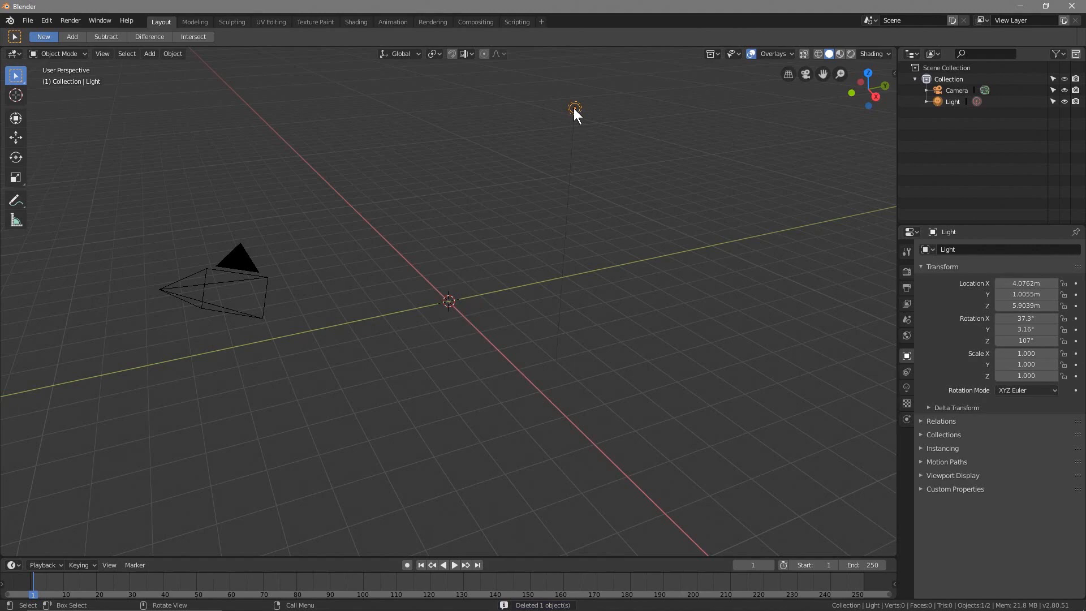
key(Delete)
Save the file as "particle animation - 01" in the Blender Particle Animation Tutorial - v1 folder.
click(27, 21)
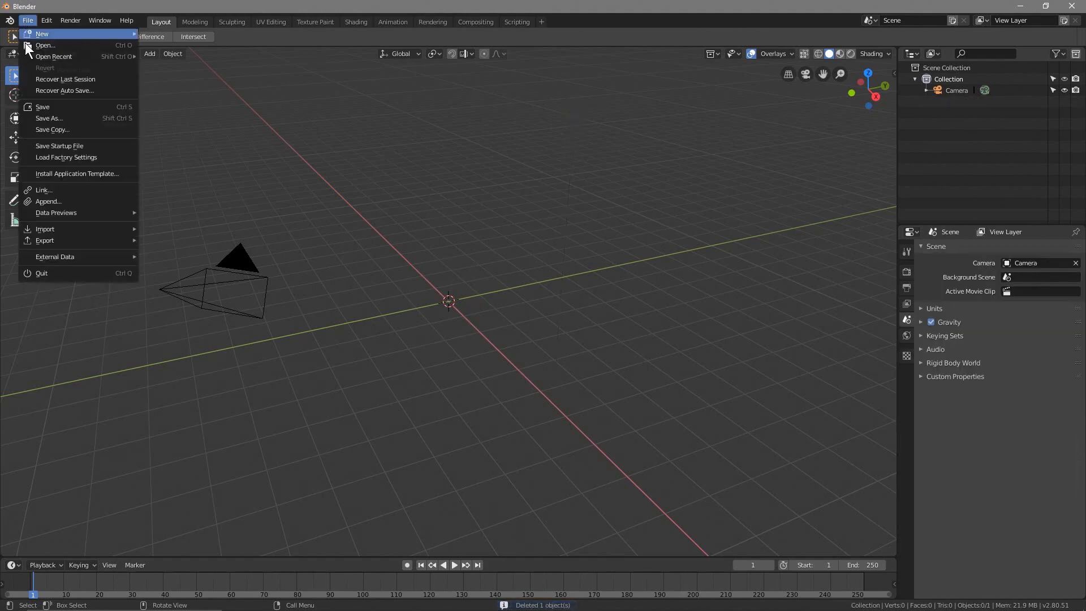
click(40, 118)
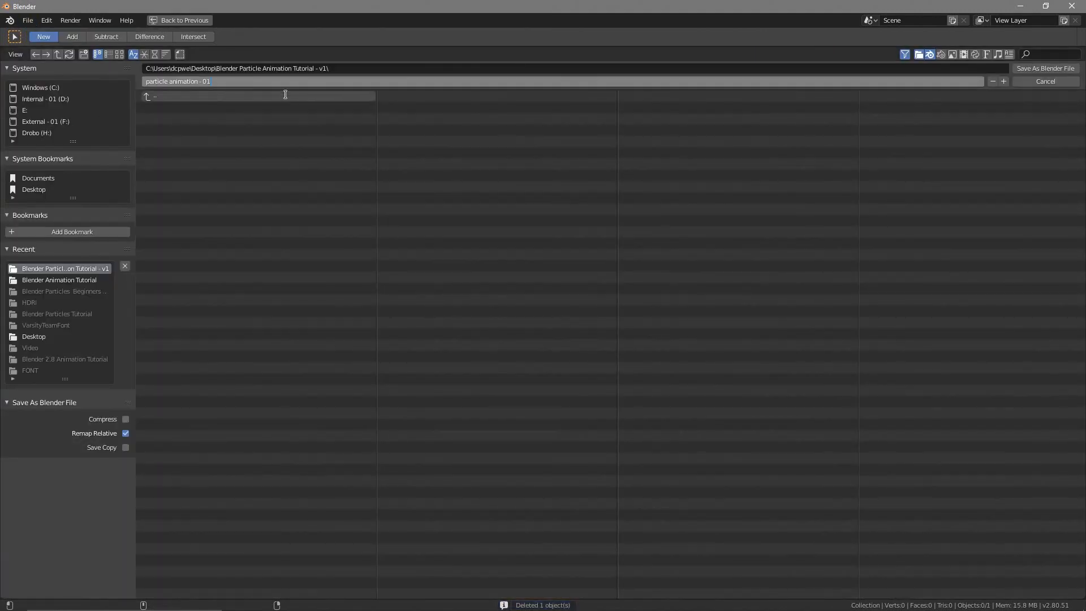
click(1041, 69)
click(1044, 69)
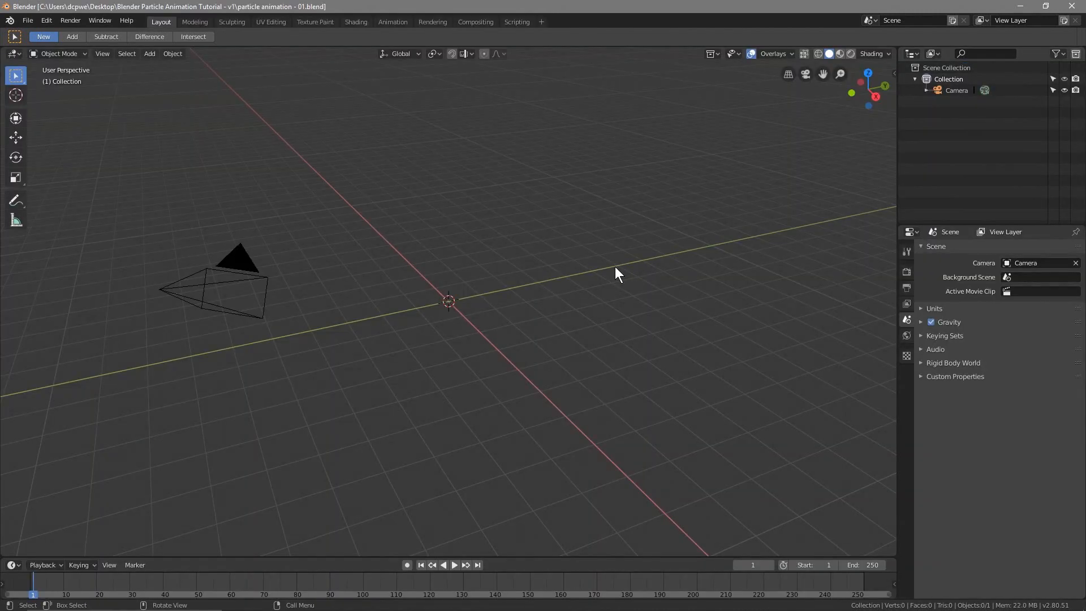
Add a torus mesh at the world origin in top orthographic view.
key(KP_7)
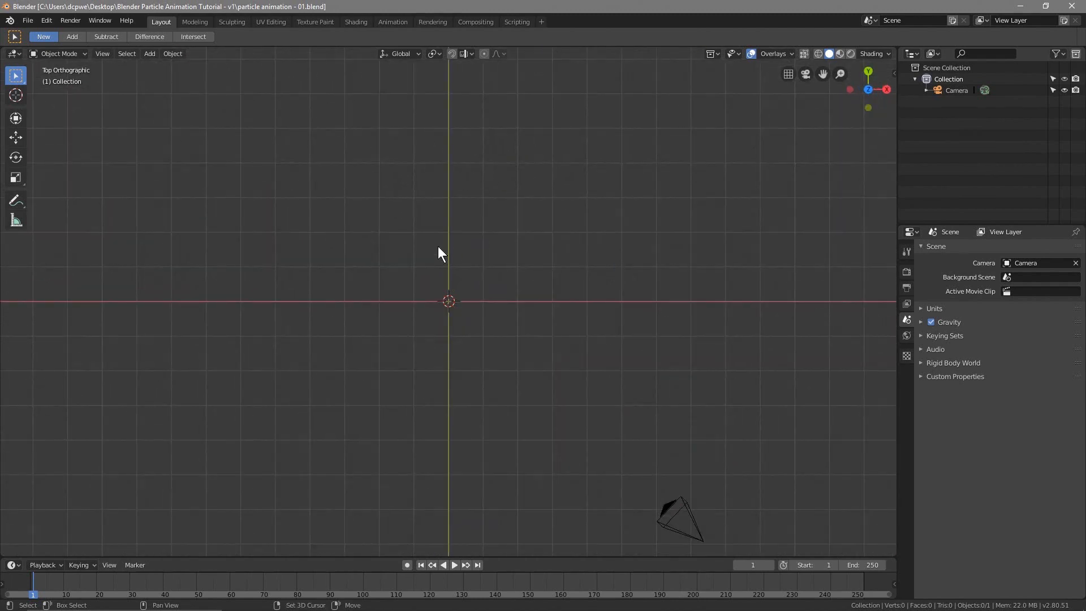
key(shift+a)
mouse_move(439, 247)
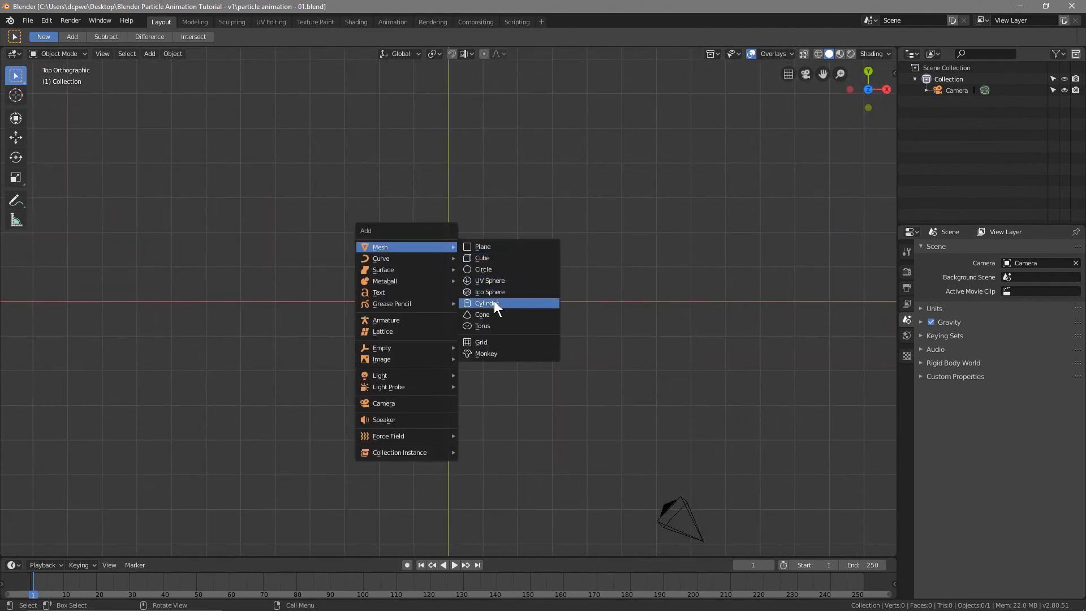
click(483, 326)
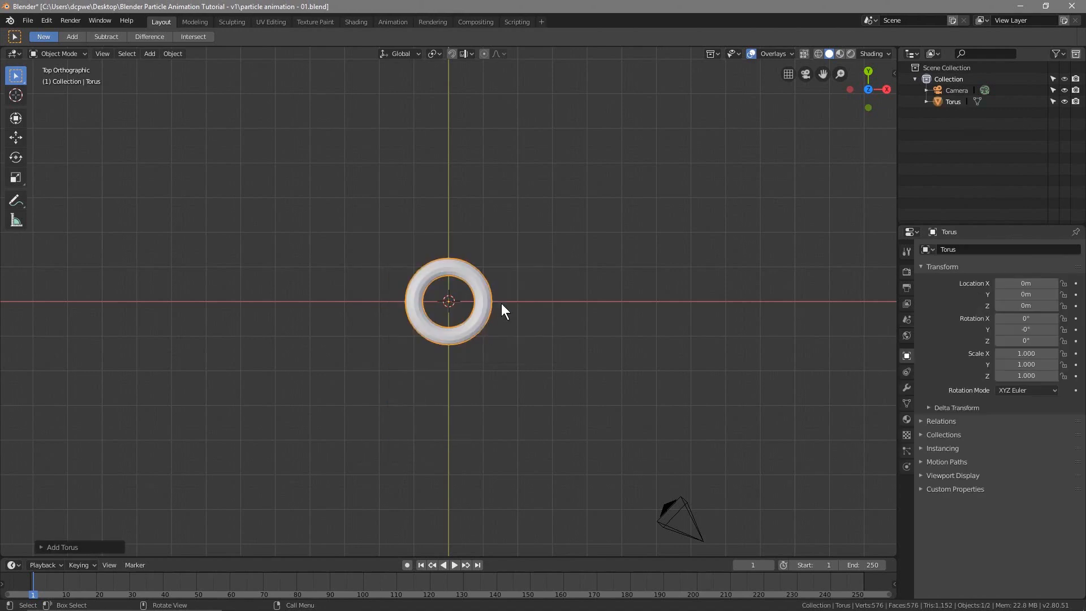
scroll(436, 304, up, 2)
scroll(437, 304, down, 2)
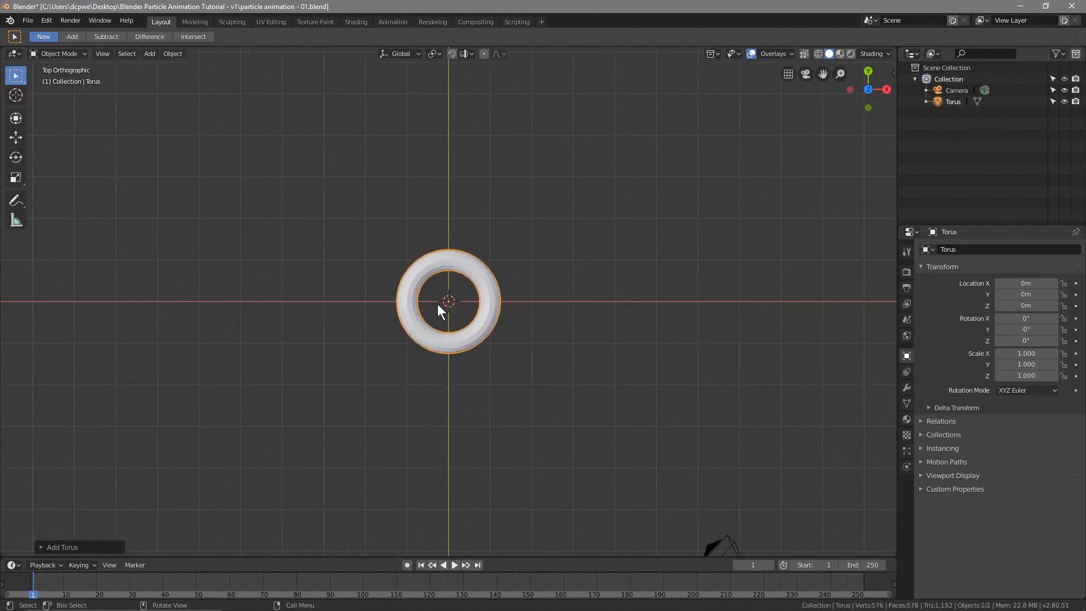
scroll(437, 304, up, 5)
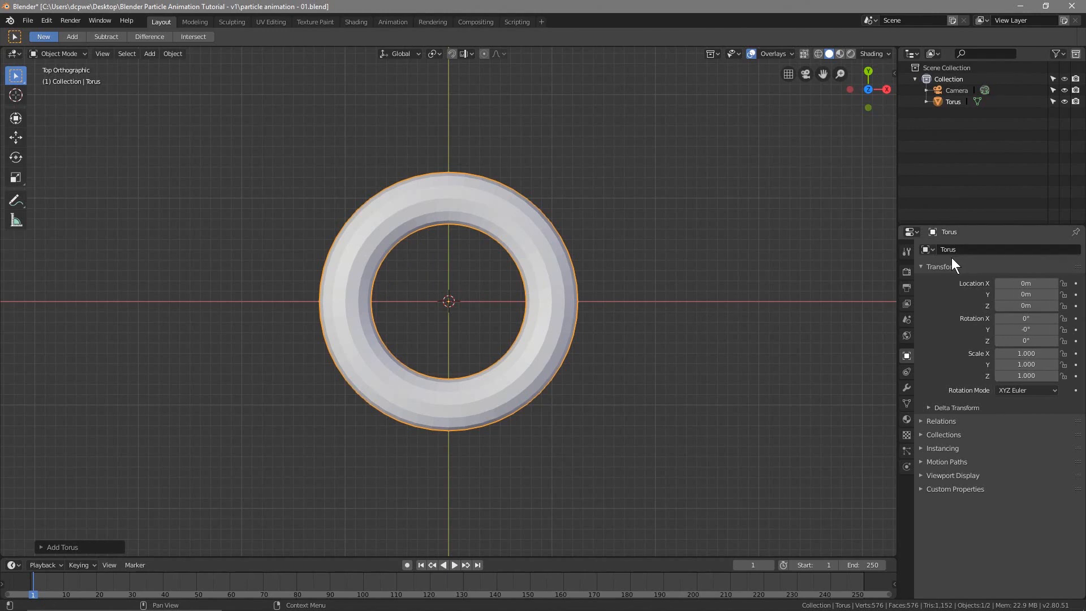
Smooth the torus with a Catmull-Clark Subdivision Surface modifier at 2 view subdivisions and apply it.
click(906, 387)
click(937, 250)
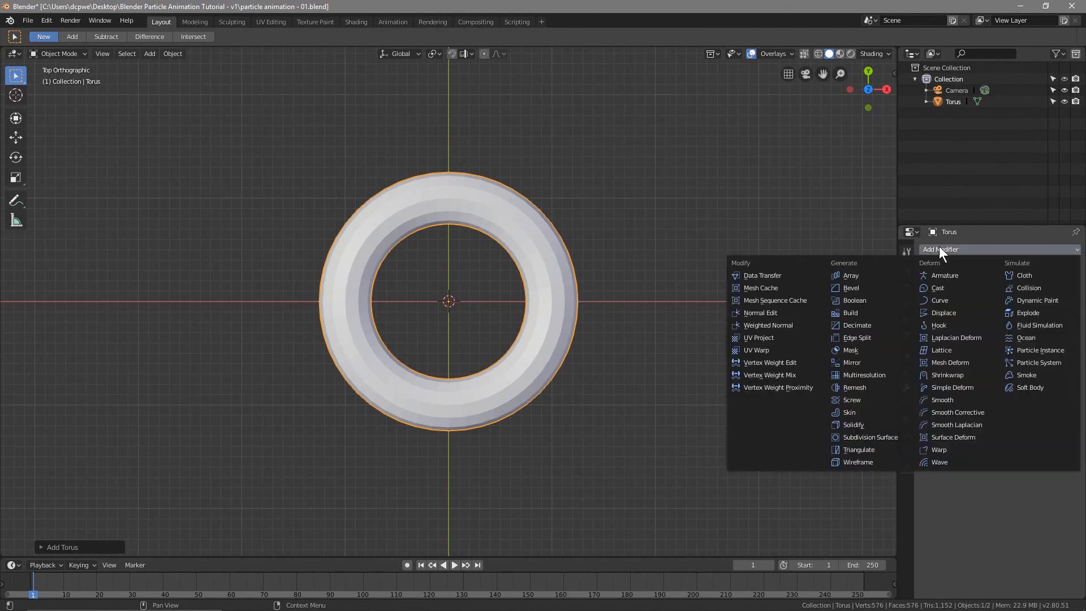
click(886, 438)
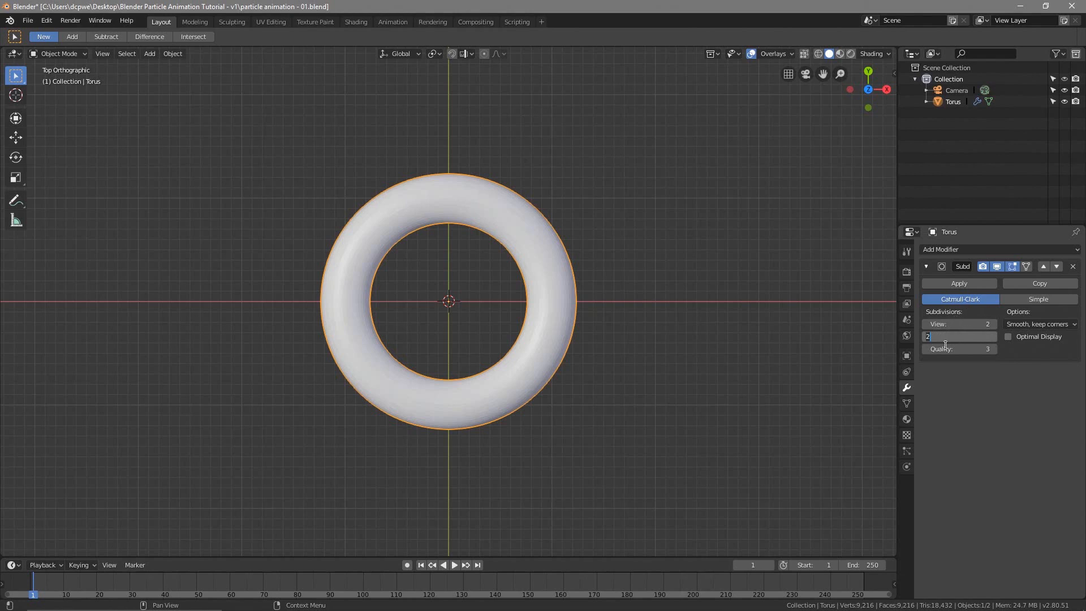
click(955, 285)
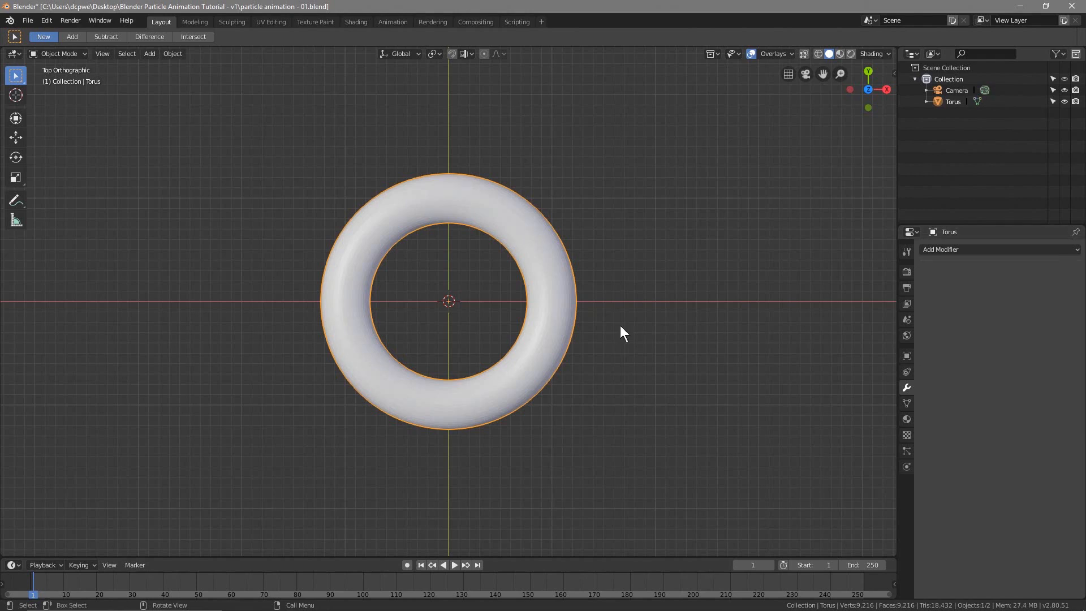
Add a Plain Axes empty at the centre of the torus.
key(shift+a)
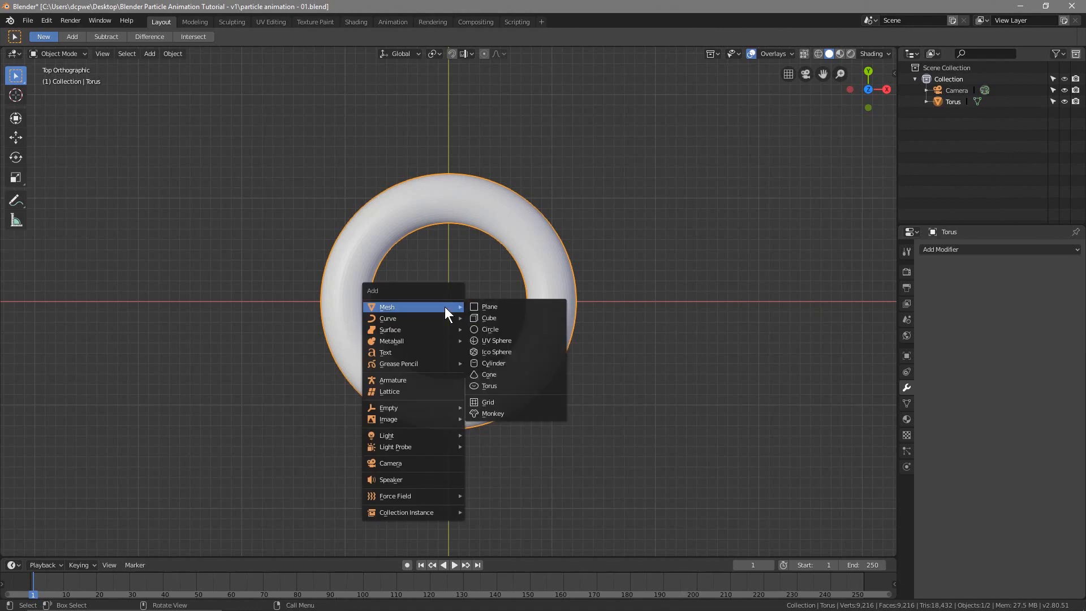
mouse_move(432, 413)
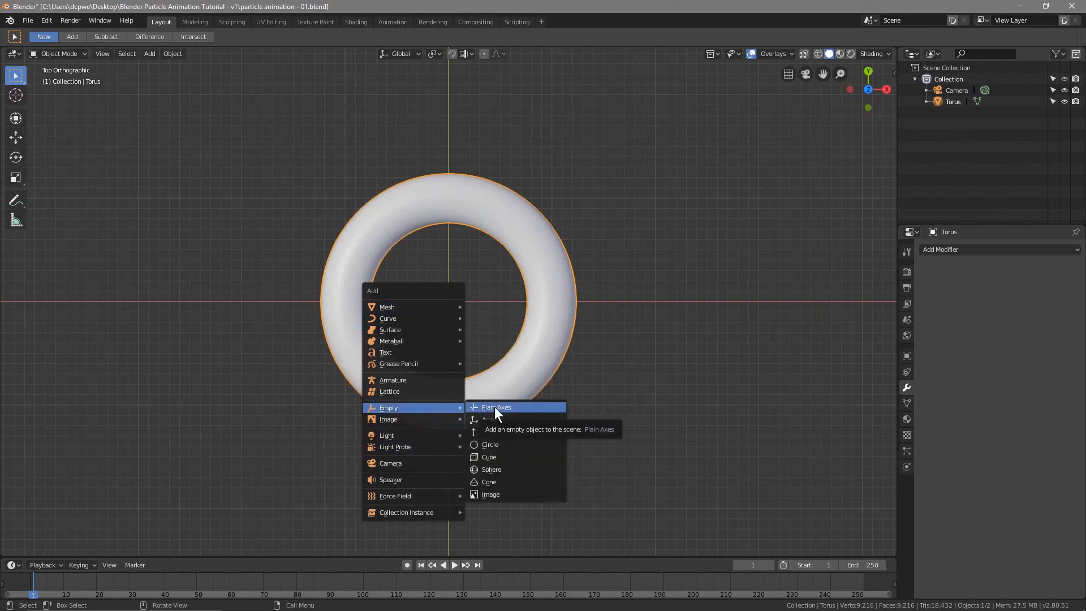
click(495, 406)
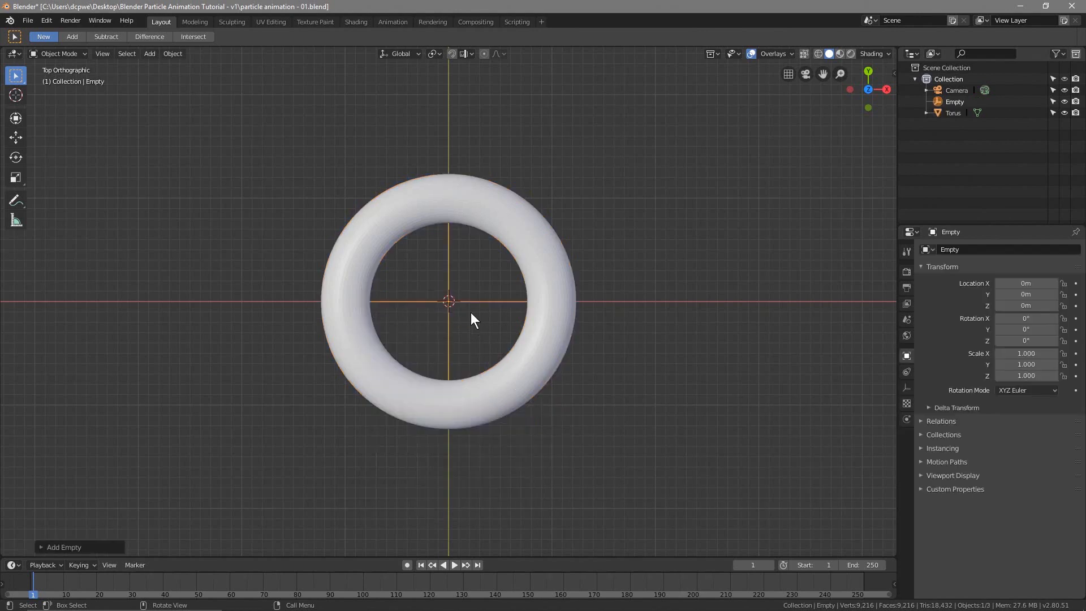
middle_drag(450, 311, 439, 362)
key(KP_7)
Give the torus an Array modifier with Relative Offset off and Object Offset on, using the Empty as the offset object.
click(544, 256)
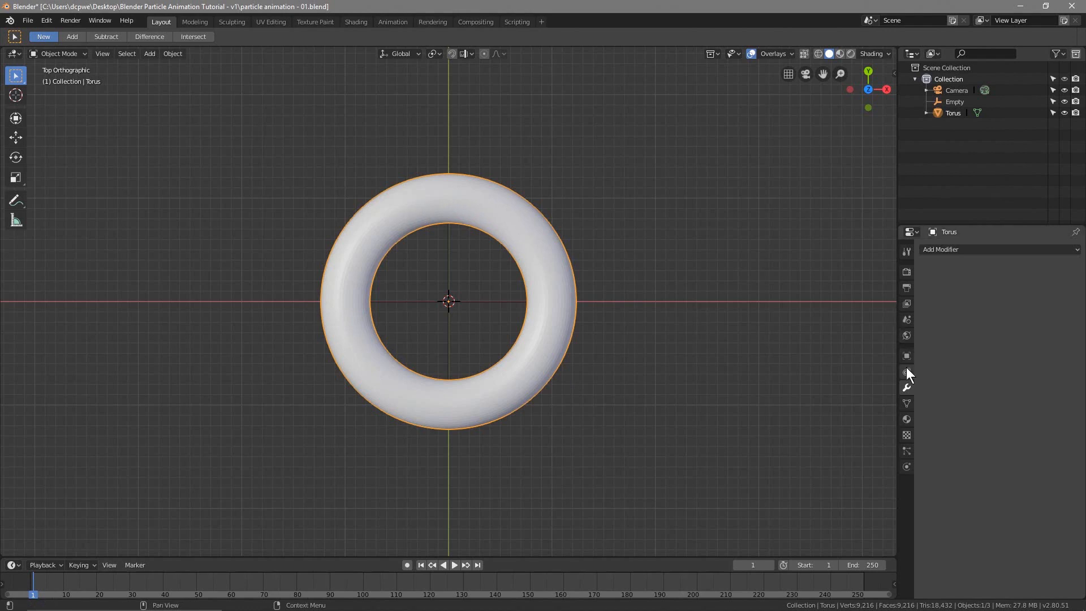
click(953, 248)
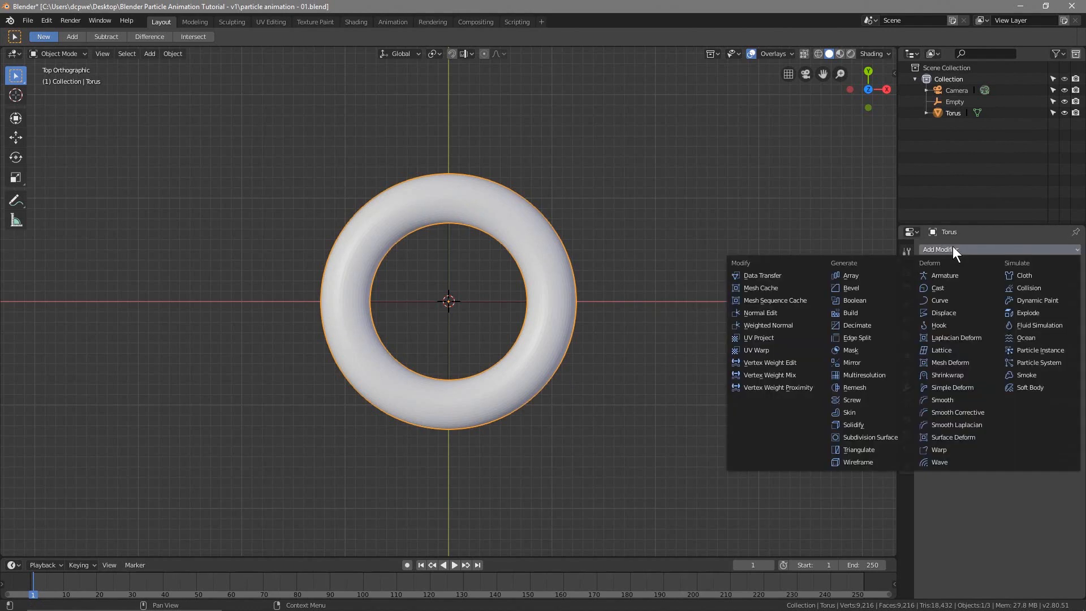
click(854, 277)
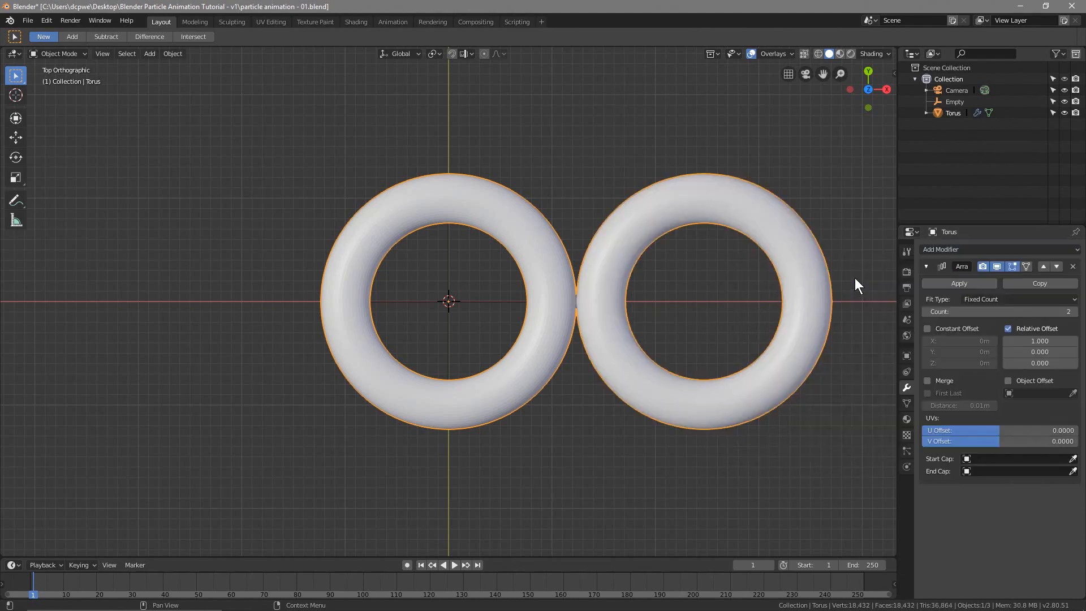
click(1031, 327)
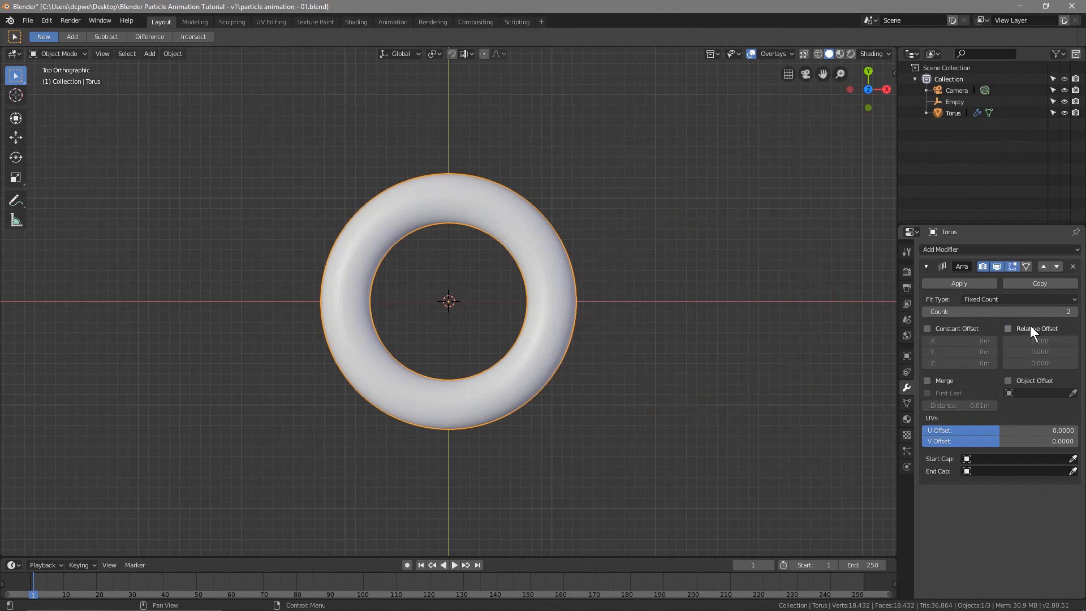
click(1007, 379)
click(1020, 394)
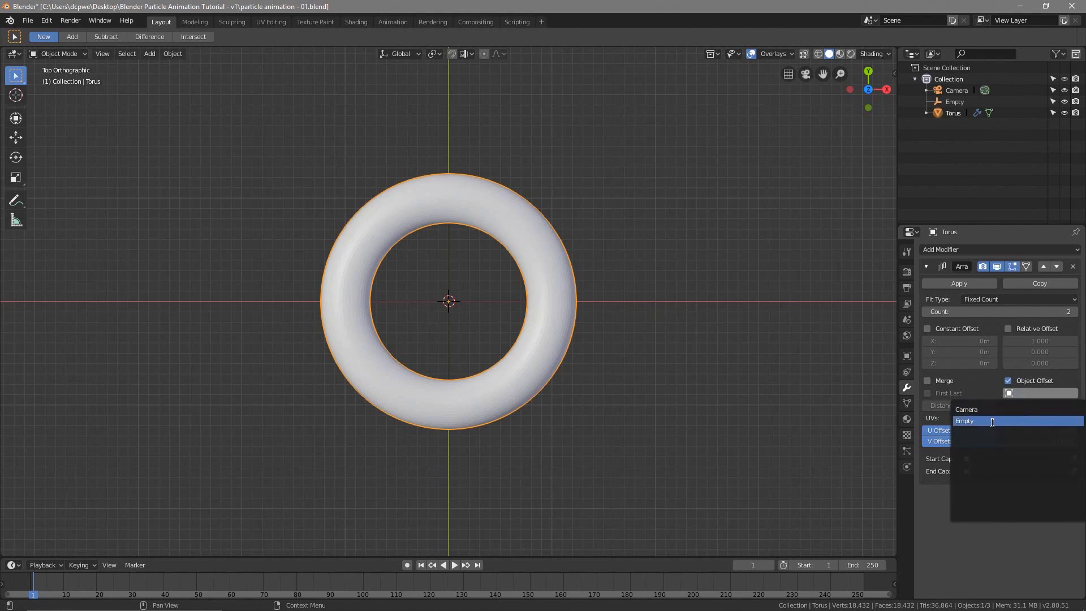
click(991, 421)
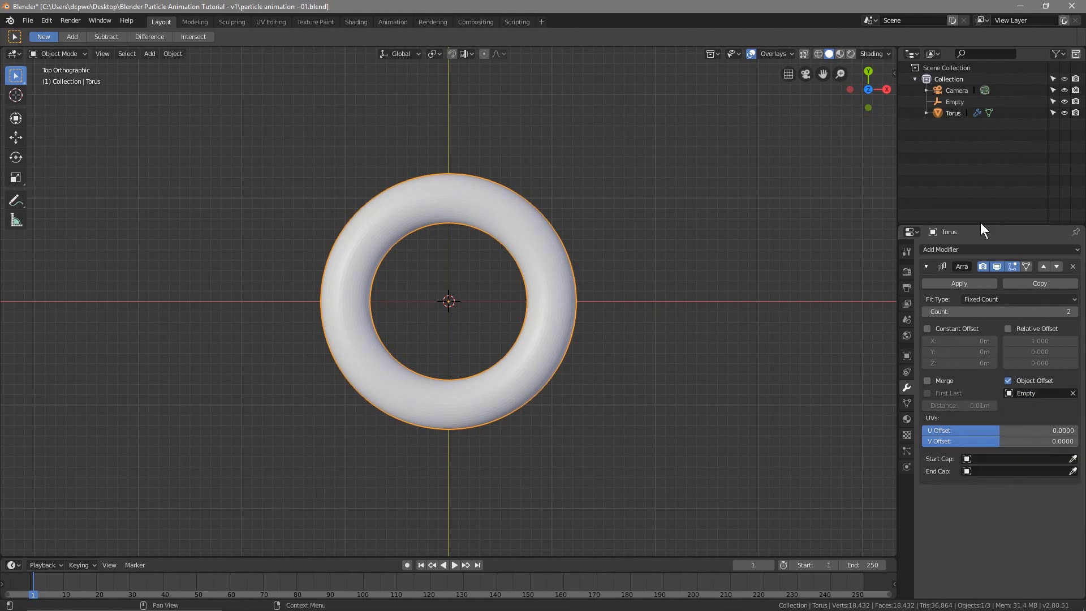
Scale the Empty uniformly to about 2.02 to enlarge the arrayed ring around the original torus.
click(952, 101)
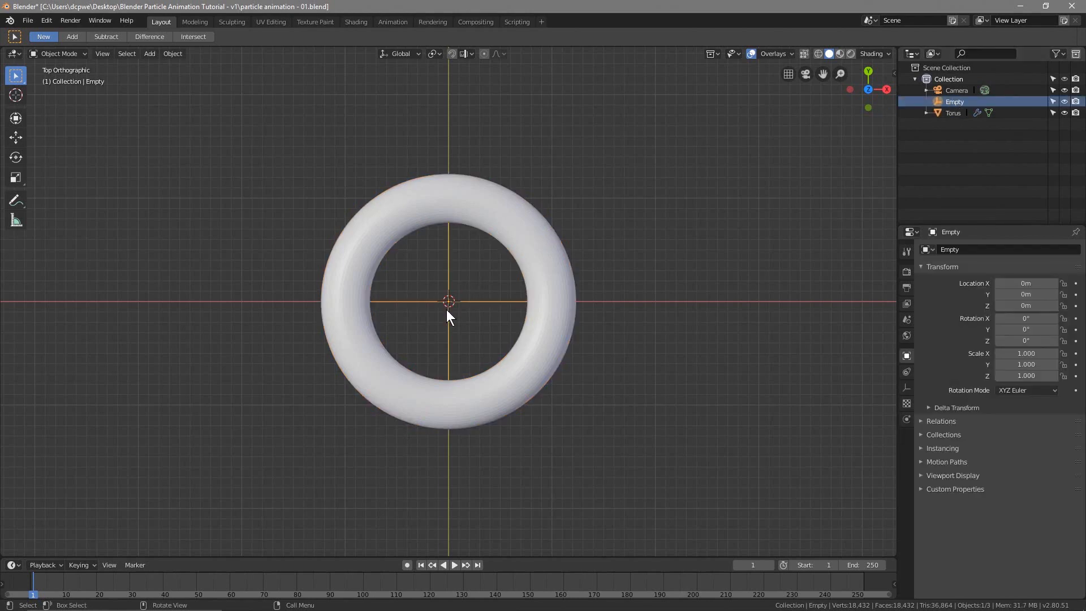
scroll(531, 307, down, 5)
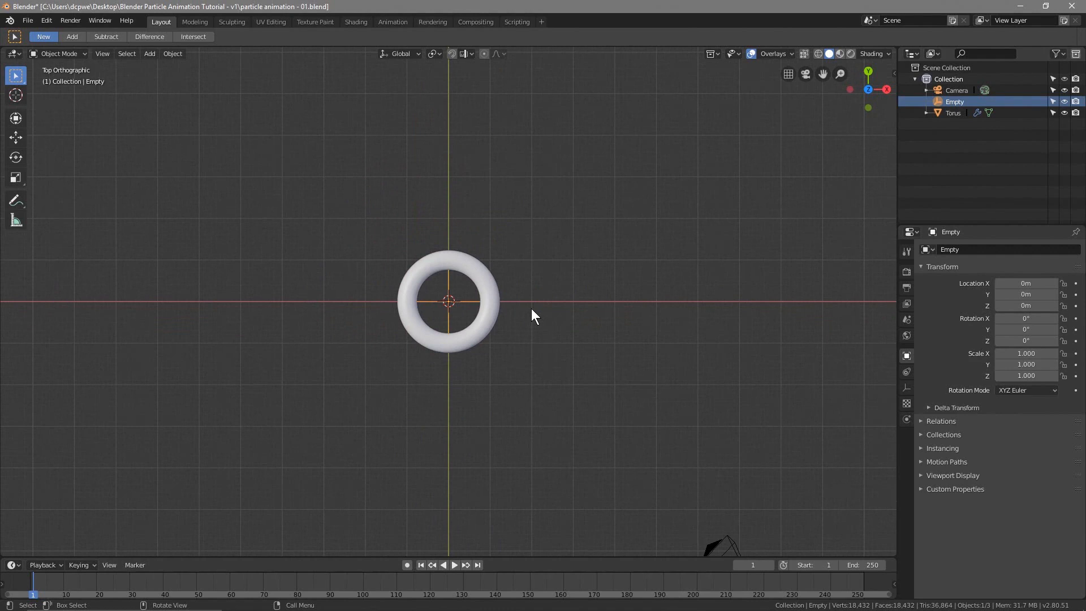
key(s)
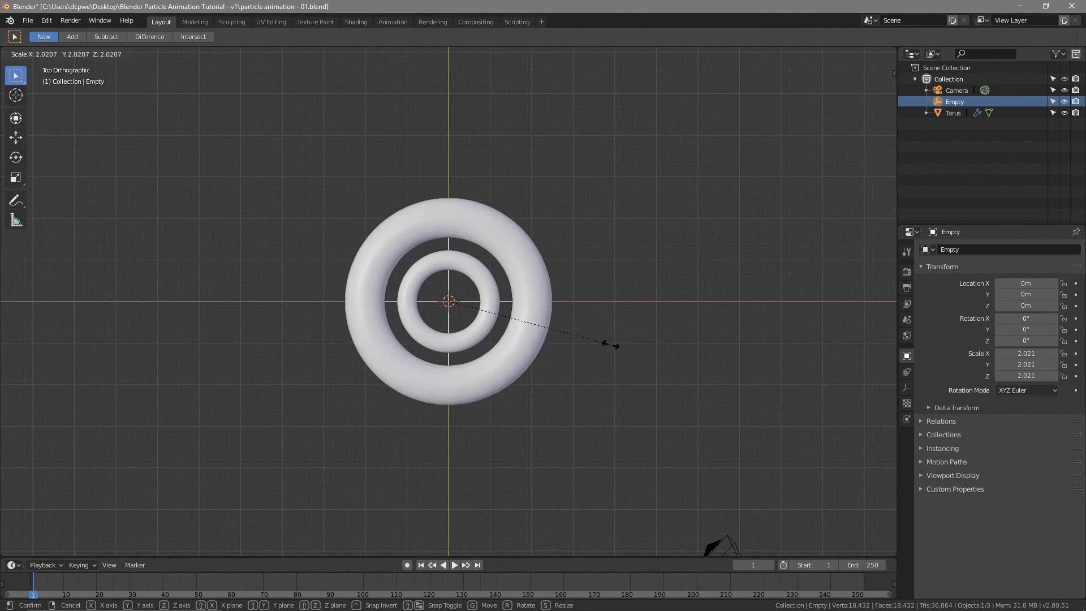
click(611, 346)
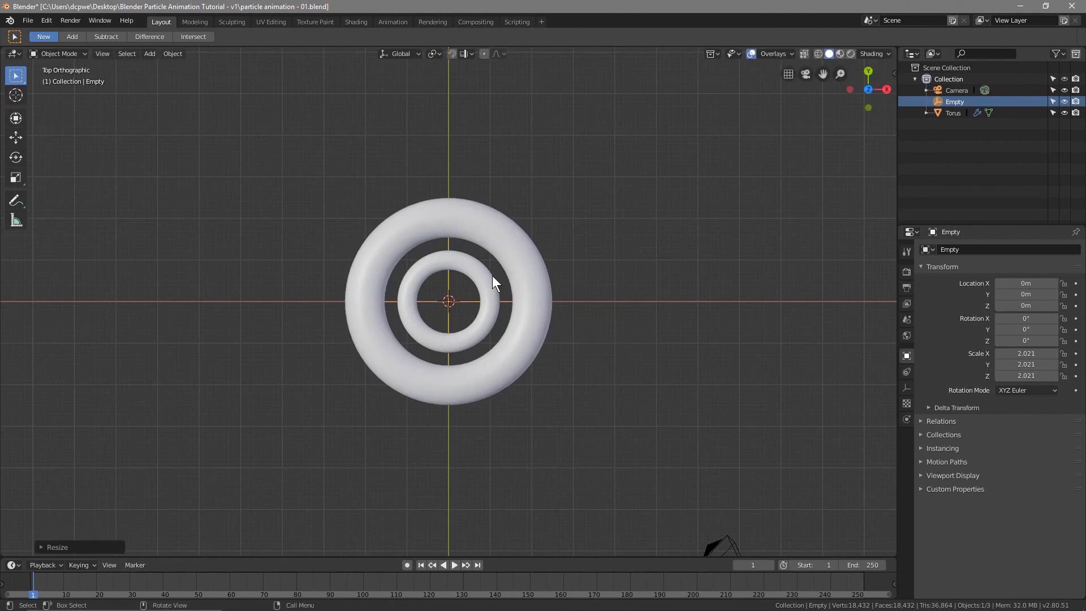
scroll(493, 276, down, 2)
scroll(506, 273, up, 6)
scroll(506, 273, down, 3)
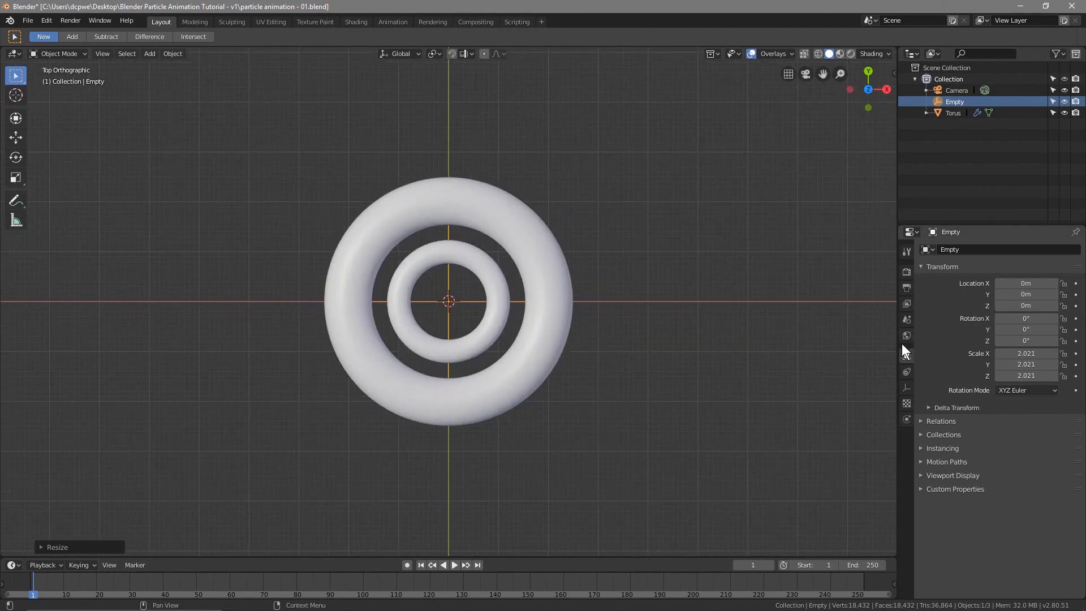
Set the torus's Array modifier count to 6.
click(536, 243)
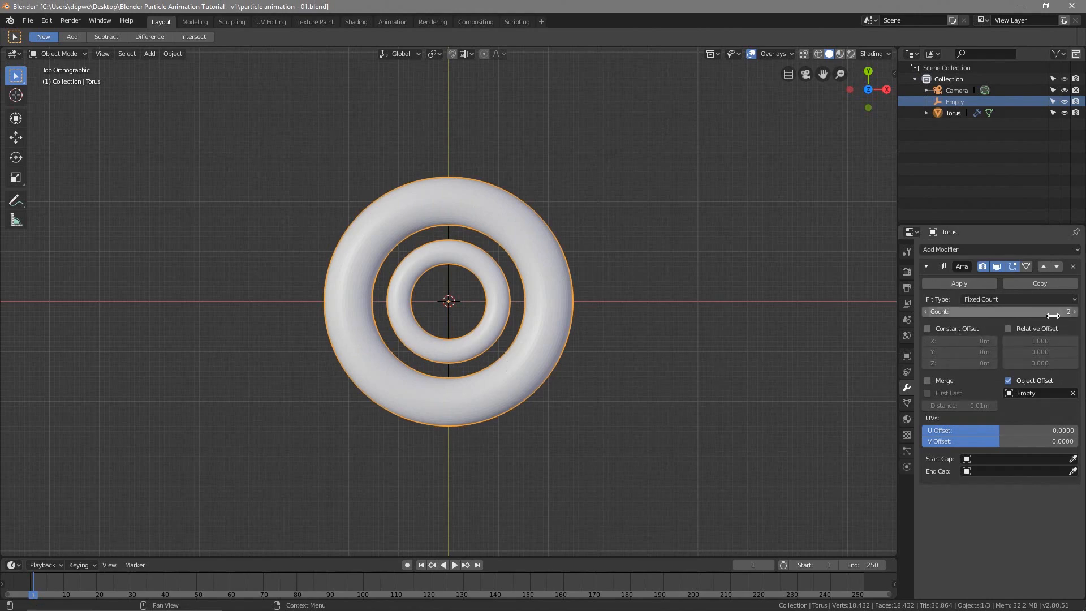
click(1074, 311)
click(1073, 312)
click(1073, 312)
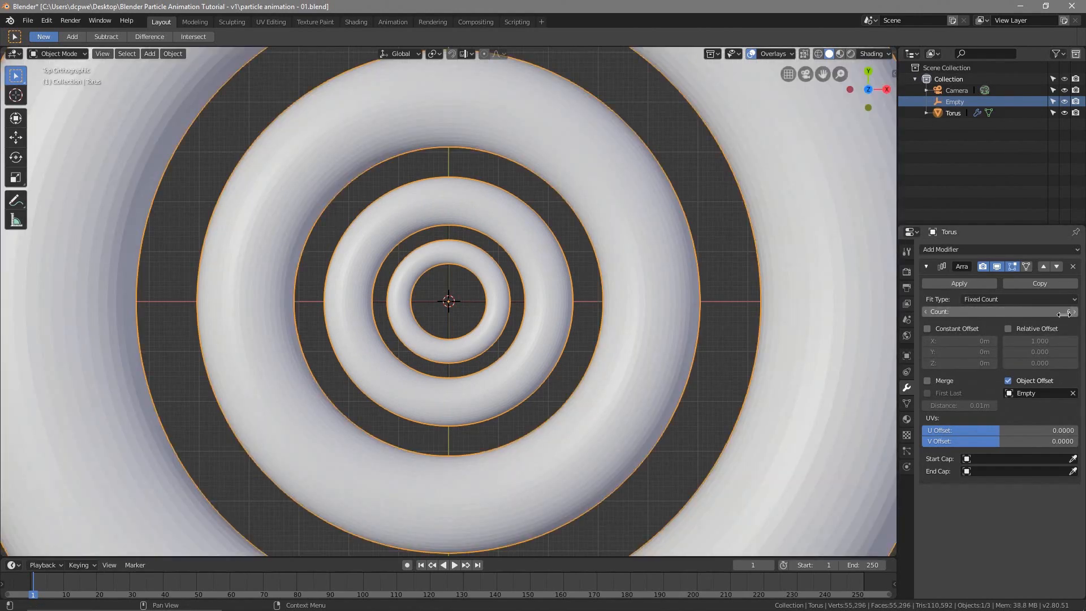
click(1074, 311)
scroll(490, 354, down, 8)
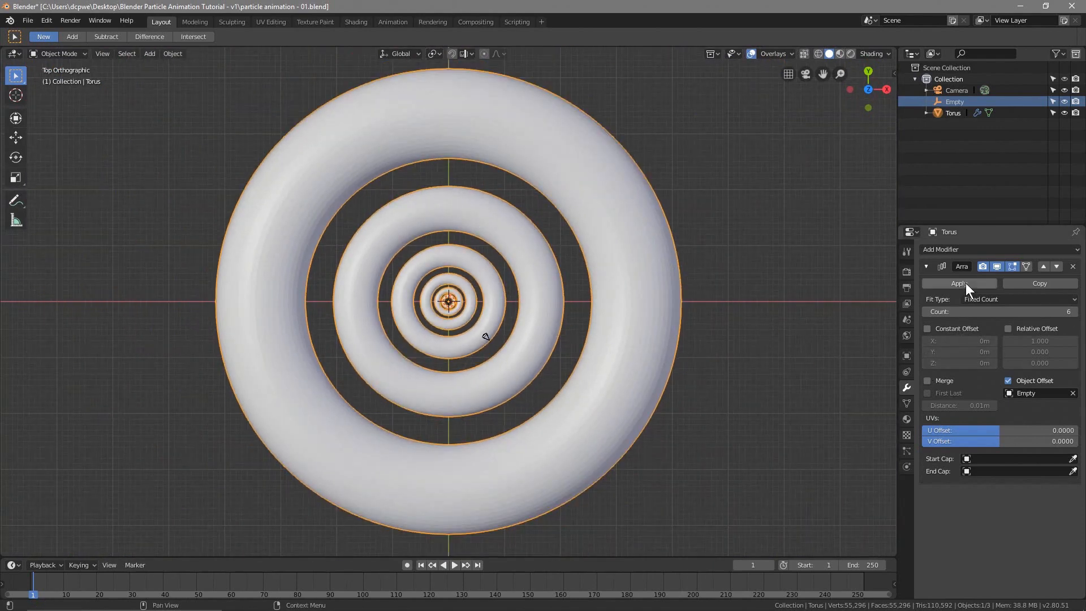
Add a Displace modifier to the torus below the Array and set its strength to 1.5.
click(954, 248)
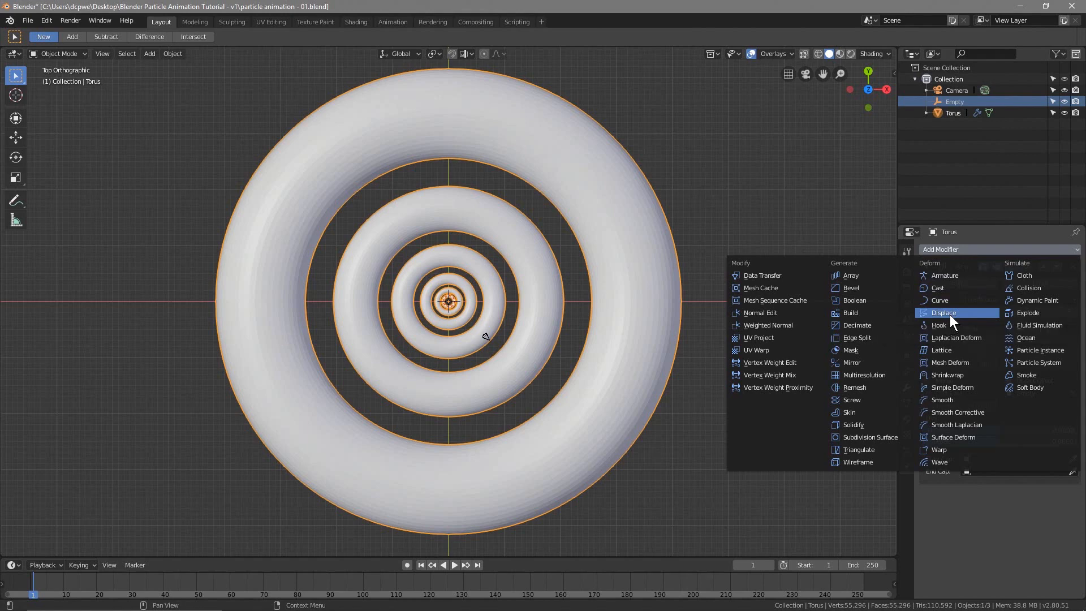
click(949, 315)
scroll(987, 486, down, 1)
click(1054, 581)
text(1.5)
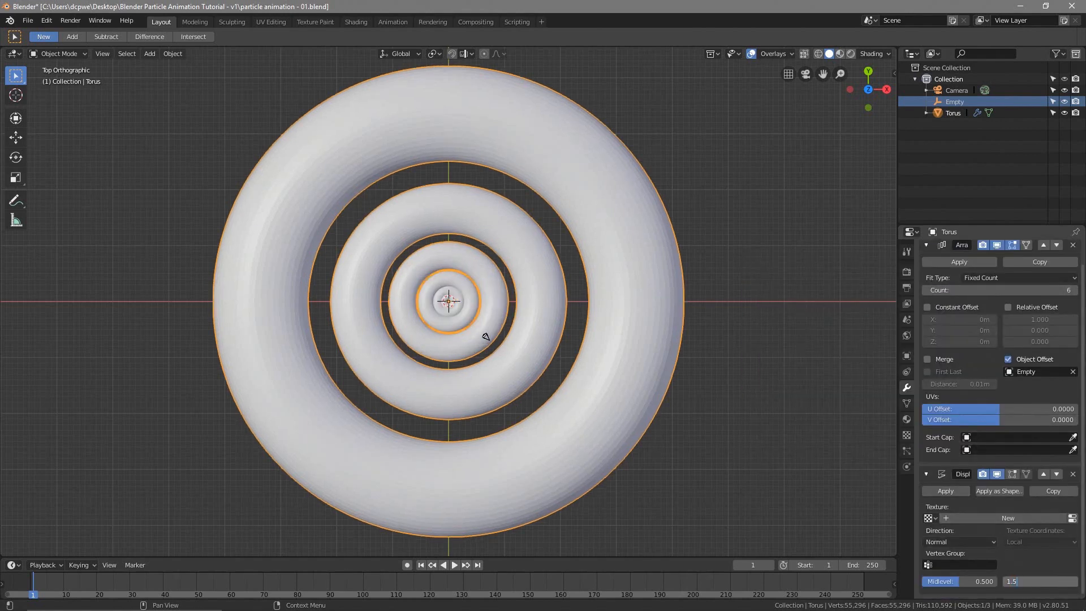
key(Return)
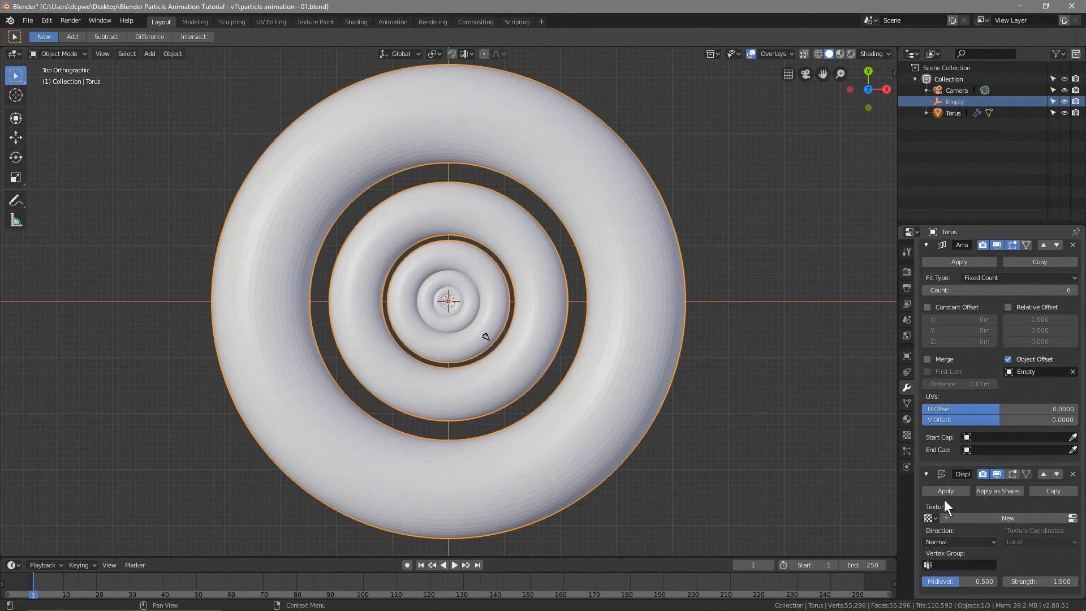
Create a new texture for the Displace modifier and set its type to Distorted Noise.
click(1009, 519)
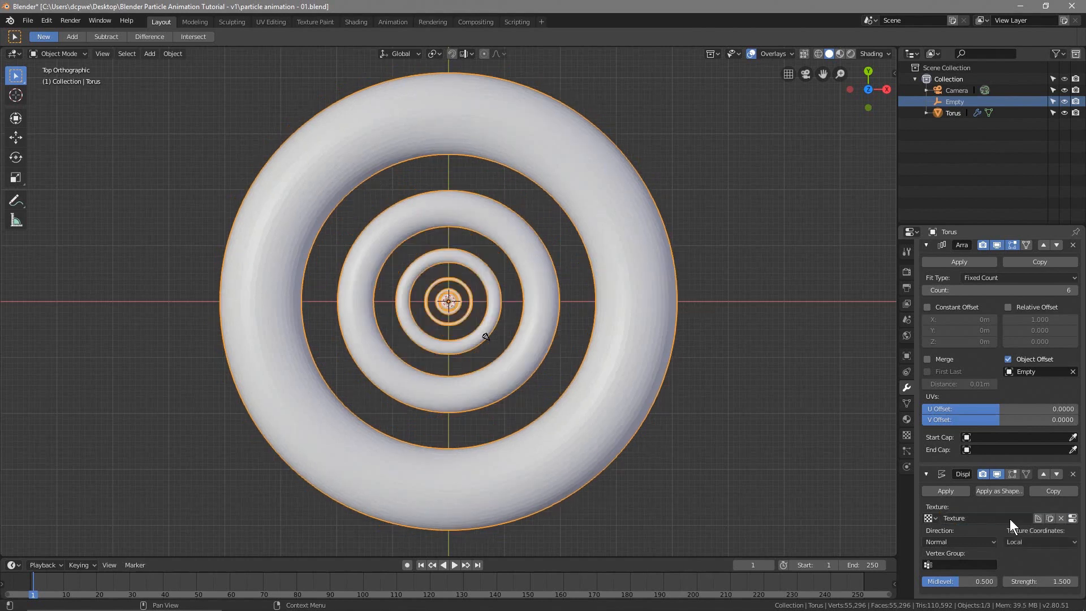
click(906, 435)
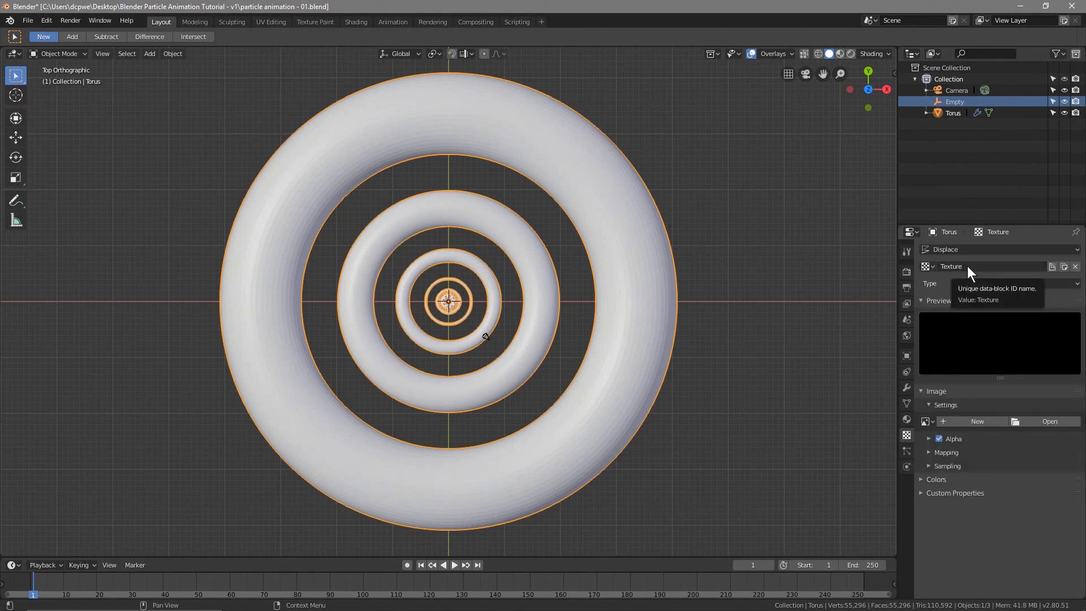
double_click(1039, 267)
click(1006, 284)
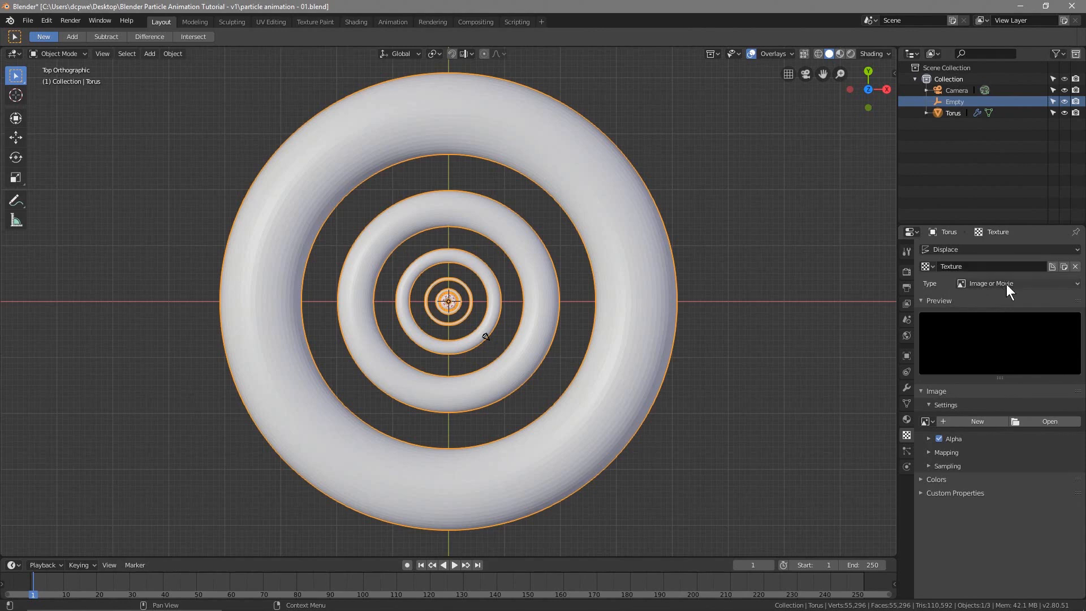
click(982, 283)
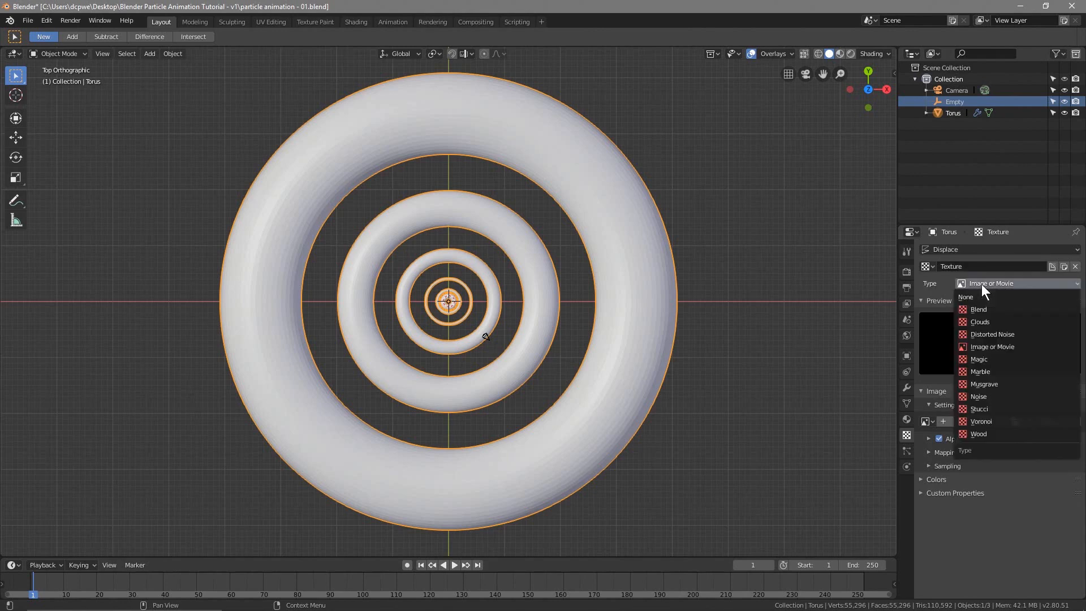
click(999, 332)
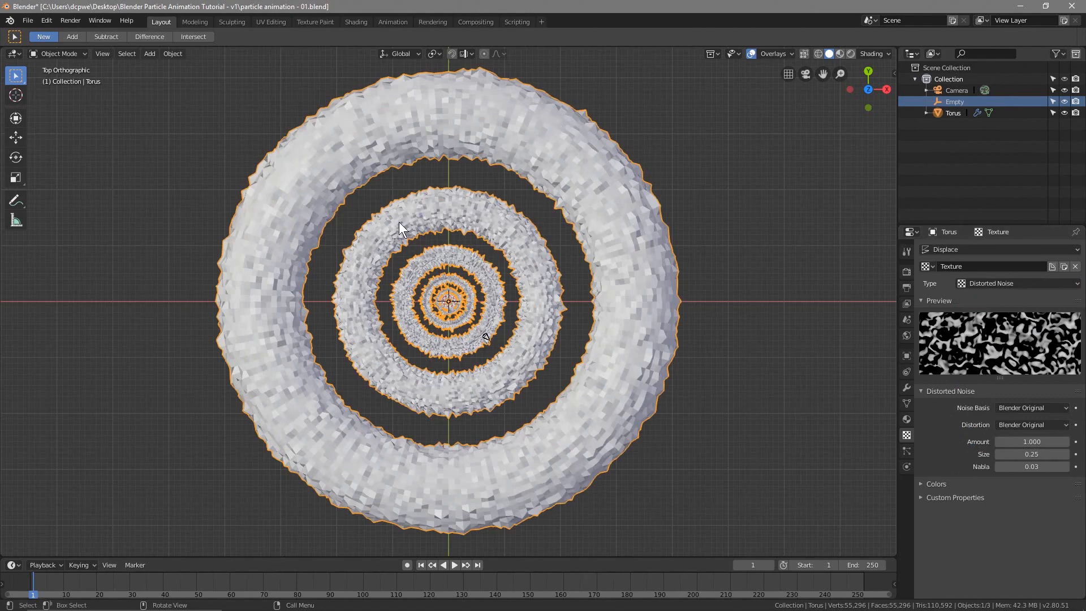
Set the distorted noise texture's noise basis and distortion to Cell Noise and its size to 1.75.
click(1013, 408)
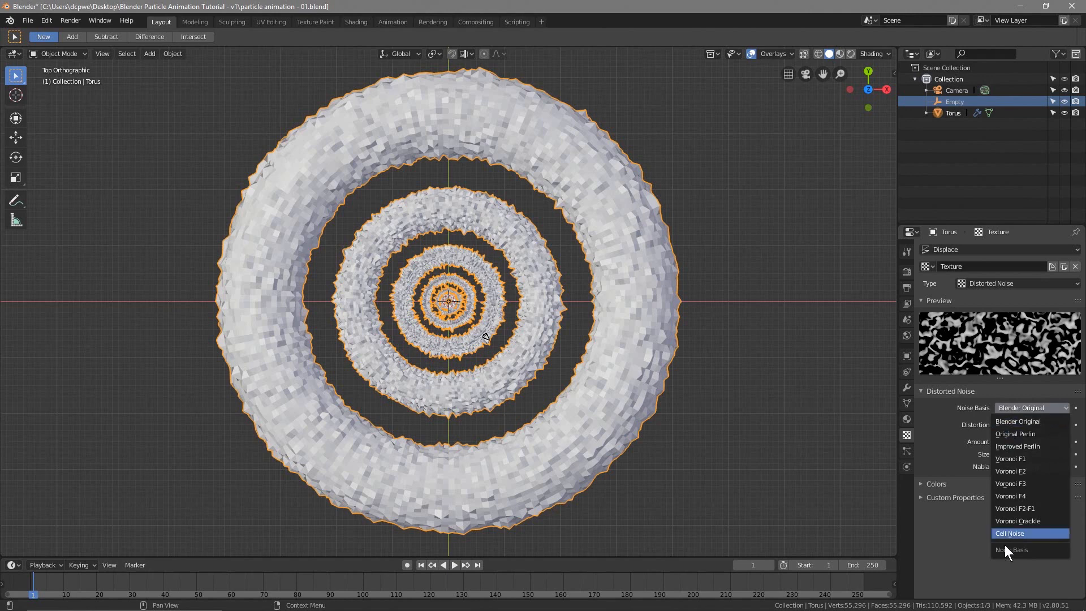
click(1007, 532)
click(1026, 426)
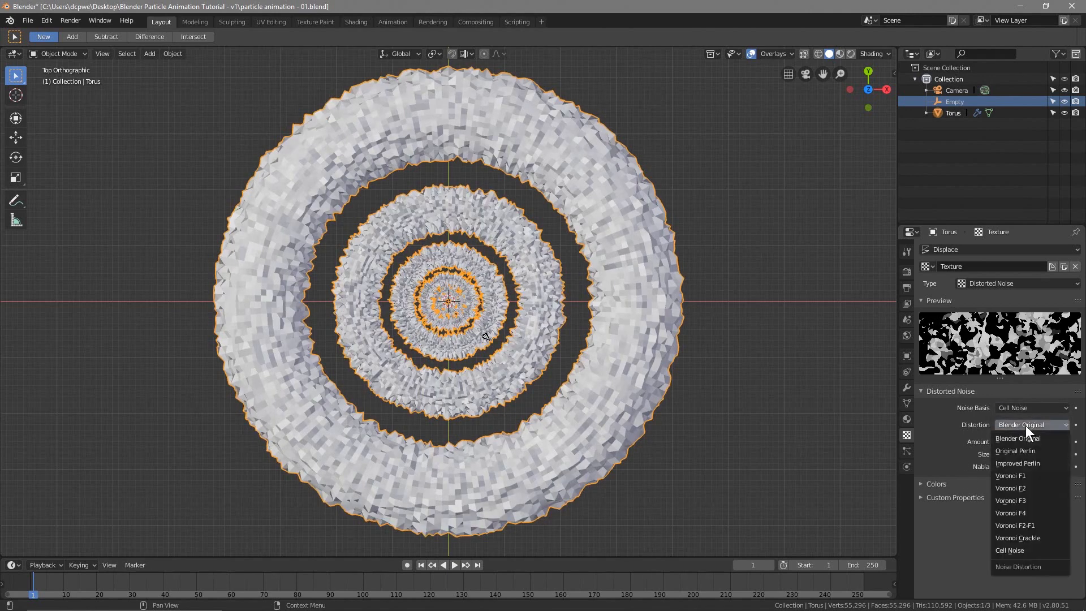
click(1031, 544)
click(1035, 454)
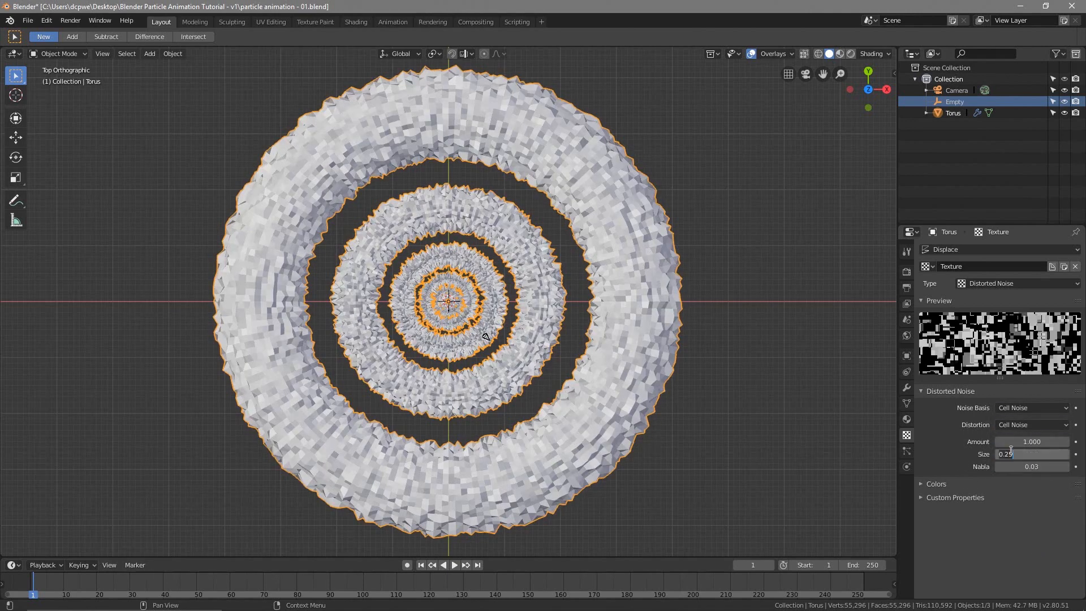
text(1.75)
key(Return)
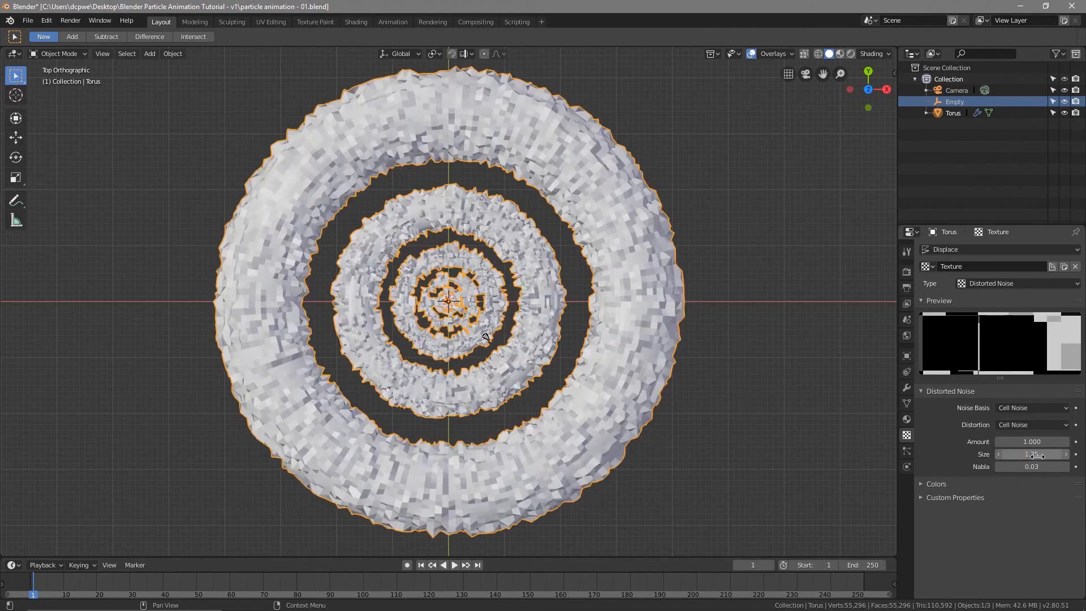
Set the torus's Z scale to 1.4.
scroll(524, 307, down, 4)
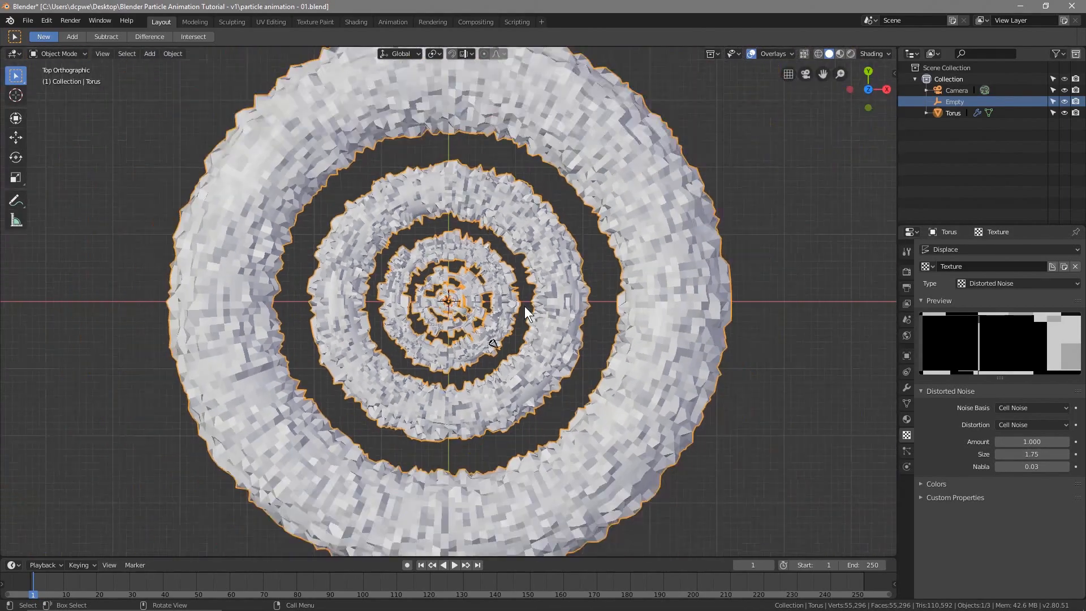
middle_drag(486, 319, 593, 307)
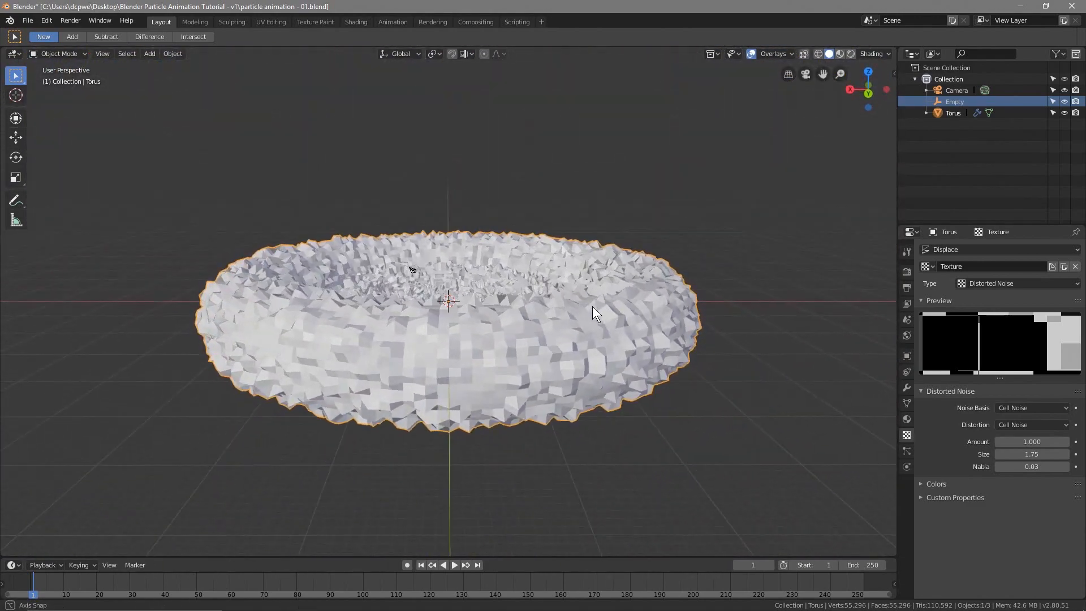
click(905, 352)
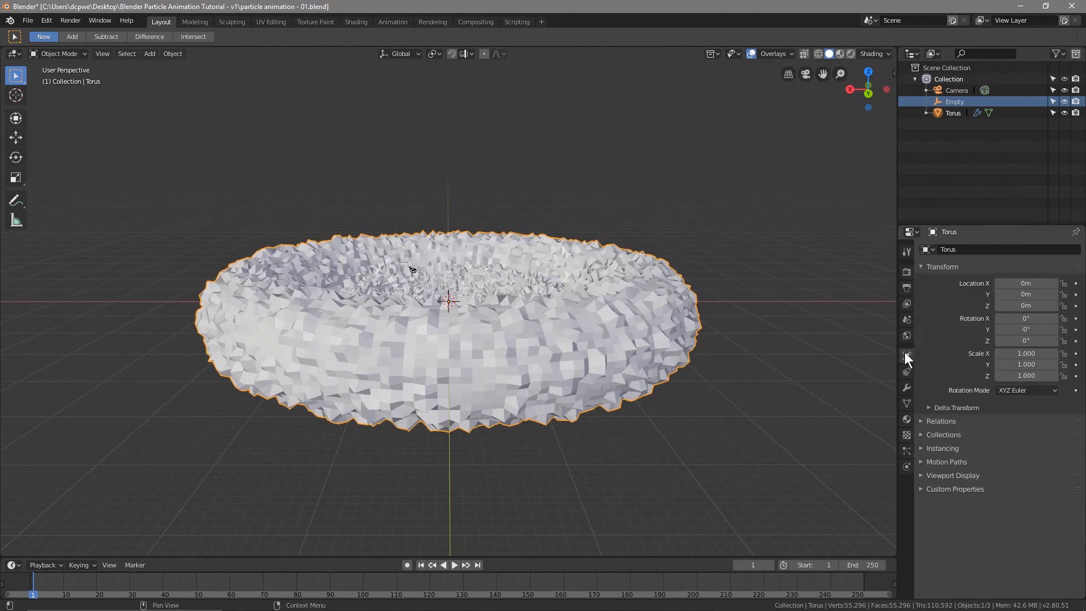
click(1029, 375)
text(1.4)
key(Return)
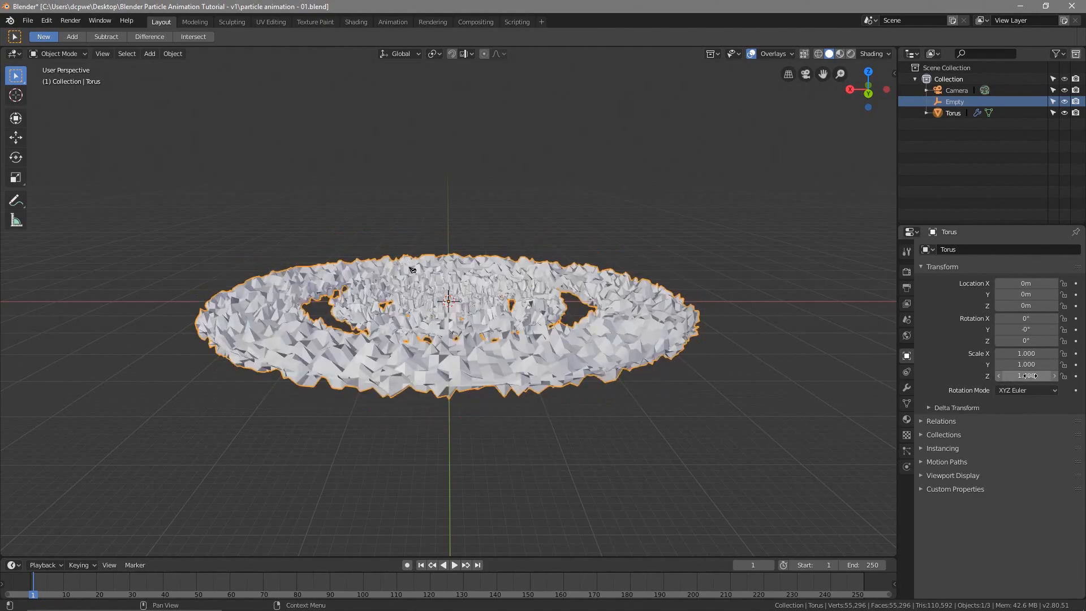
Save the scene as a new incremented version named particle animation - 02.blend.
middle_drag(369, 344, 467, 398)
scroll(467, 410, up, 1)
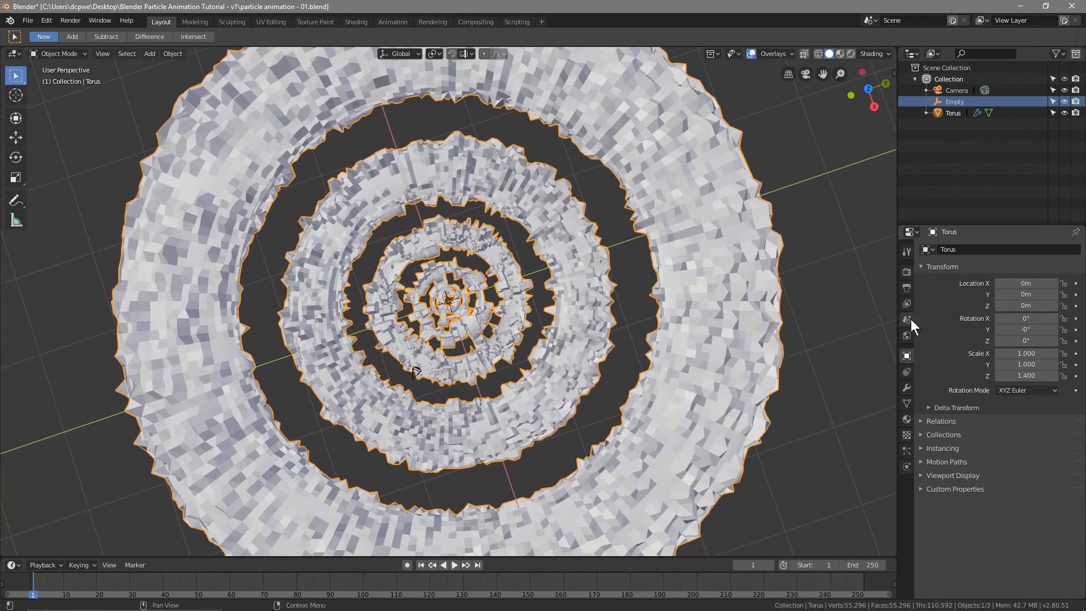
scroll(487, 317, down, 2)
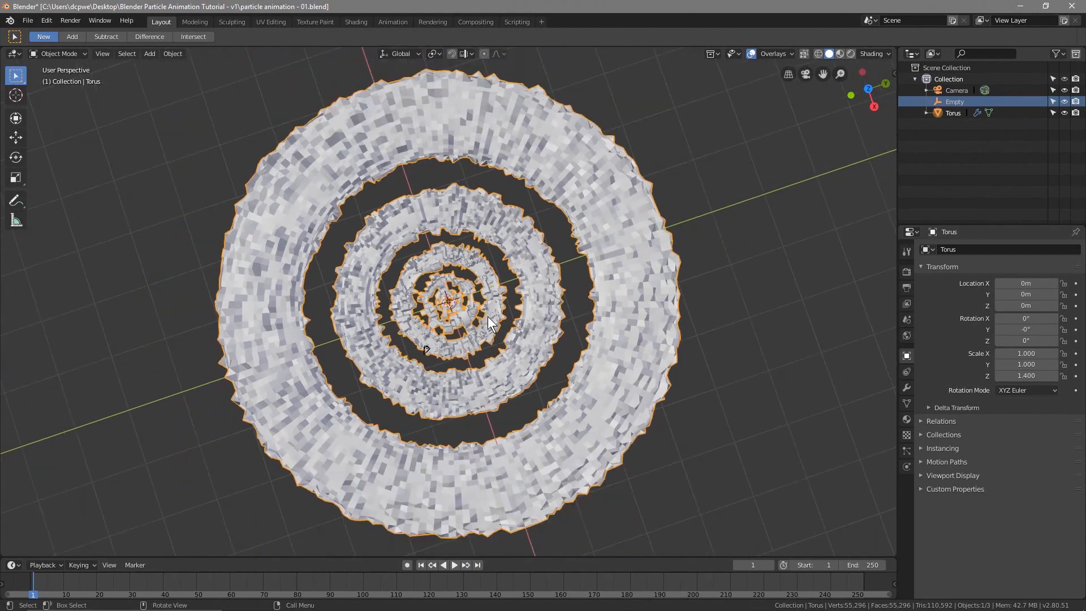
mouse_move(480, 311)
middle_down()
mouse_move(435, 310)
mouse_move(471, 295)
middle_up()
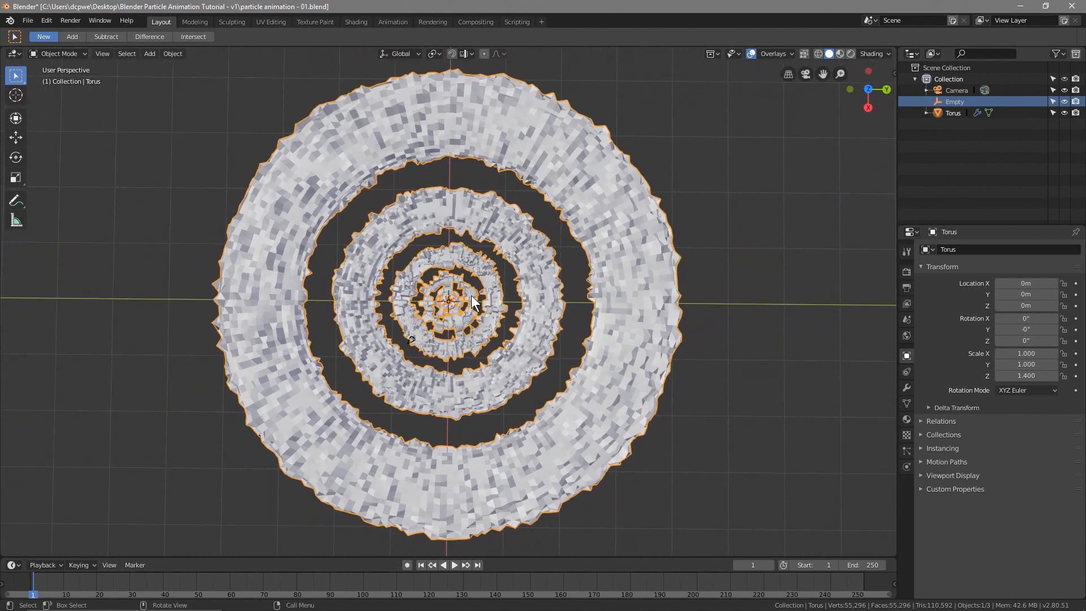
key(KP_7)
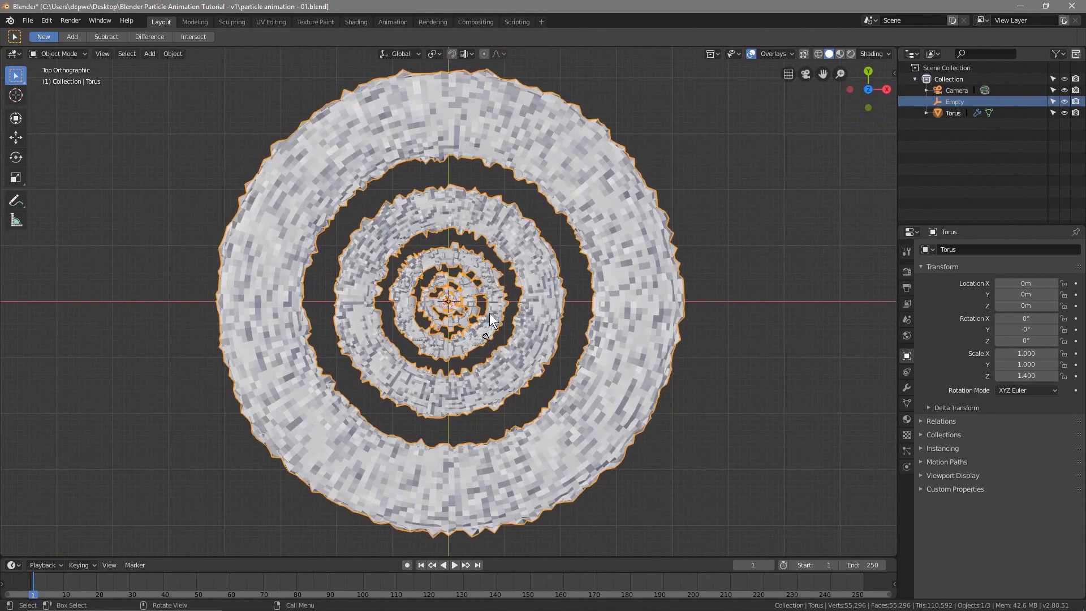
click(31, 21)
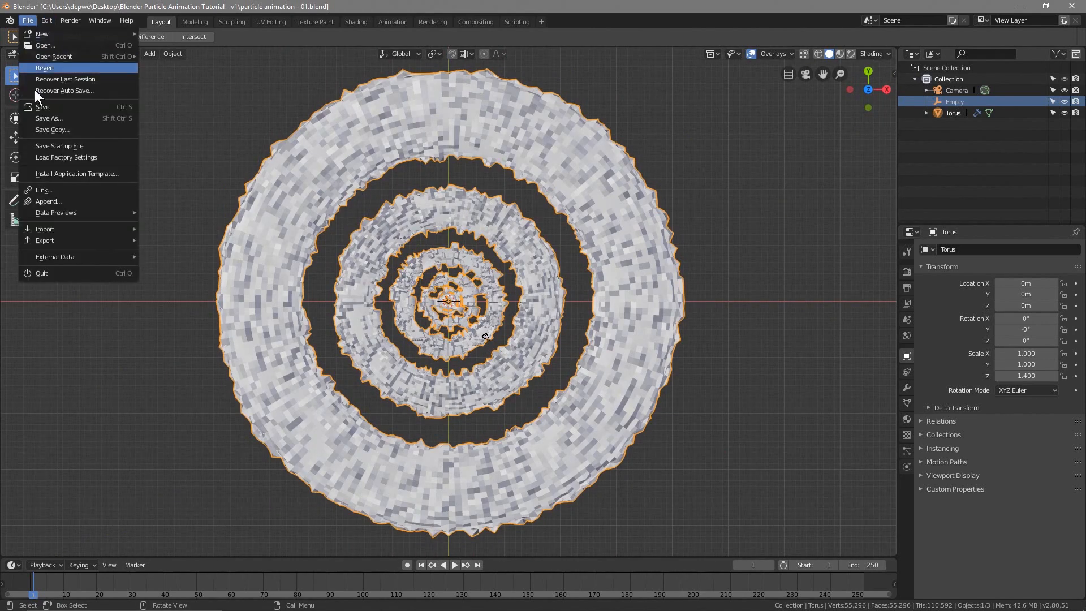
click(49, 120)
click(1004, 82)
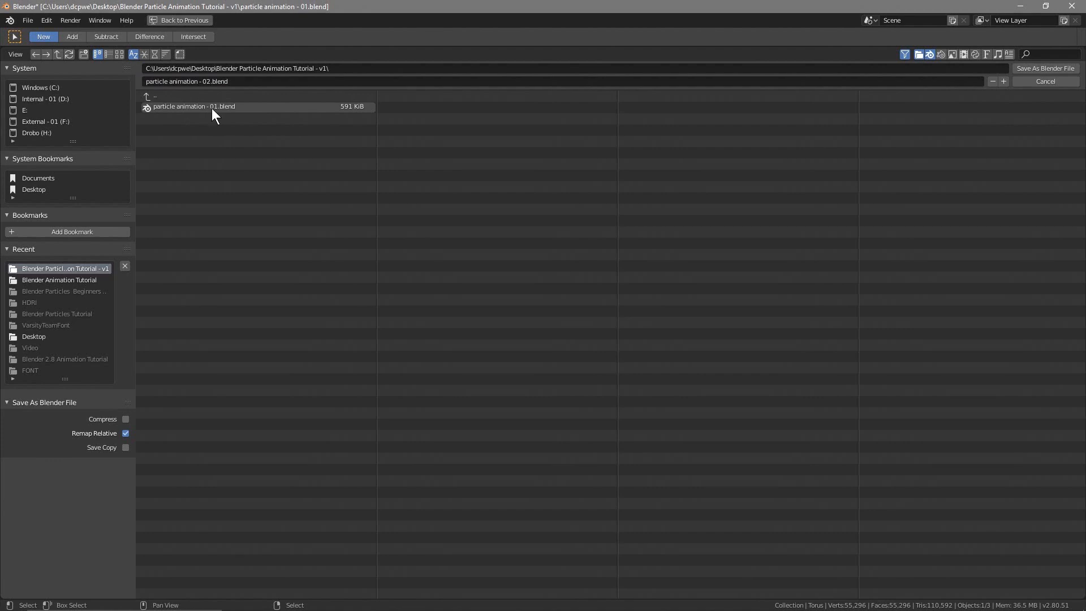
click(1044, 68)
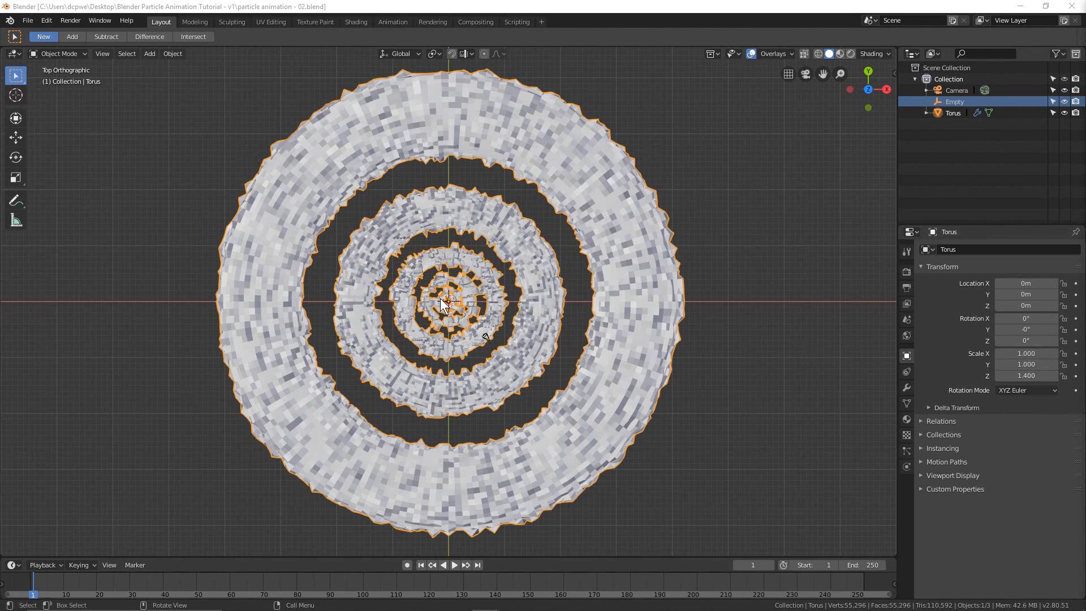
Add a Sun light at the centre of the rings.
key(shift+a)
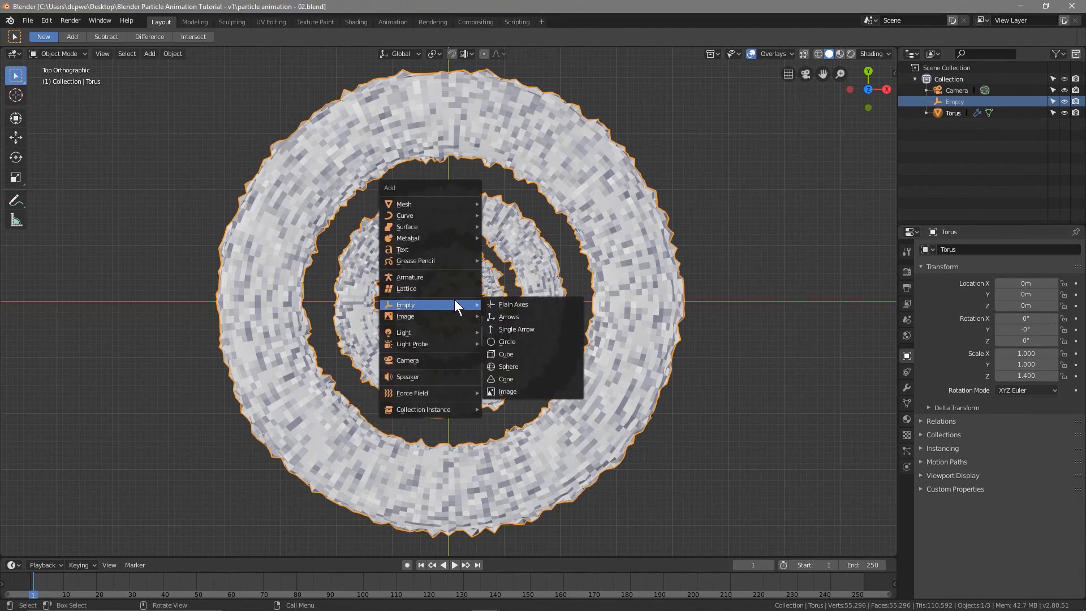
mouse_move(440, 334)
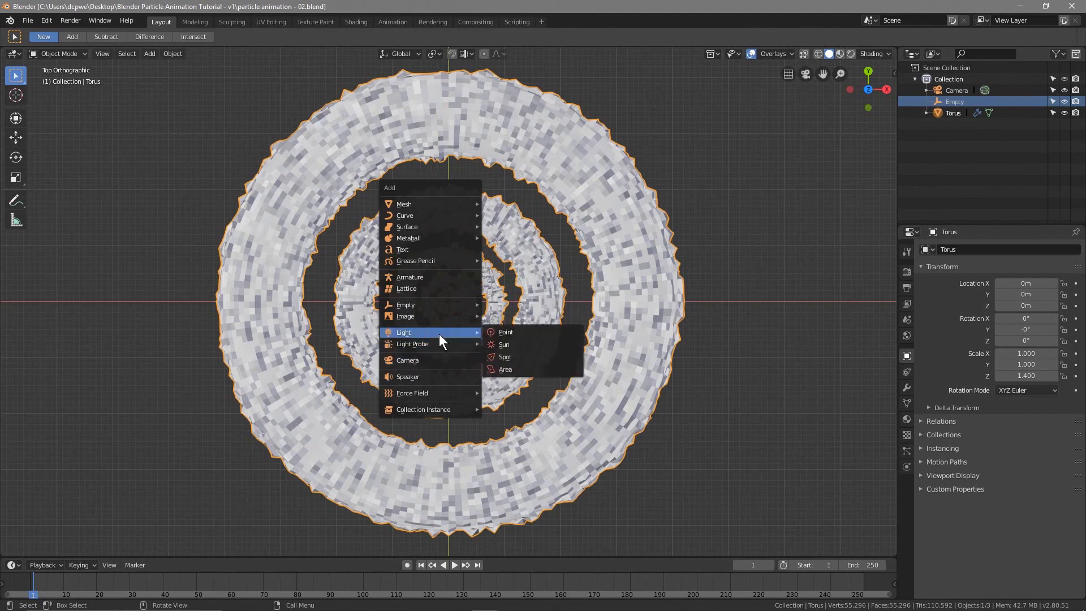
click(510, 344)
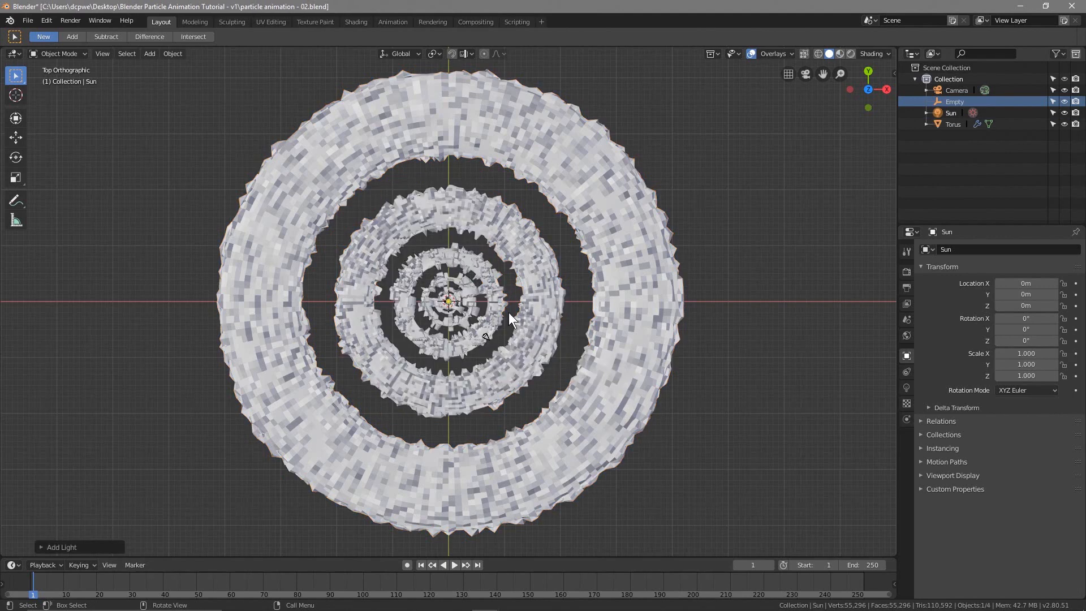
Set the Sun light's strength to 0.03 and radius to 0.5 m, and save the file.
click(907, 387)
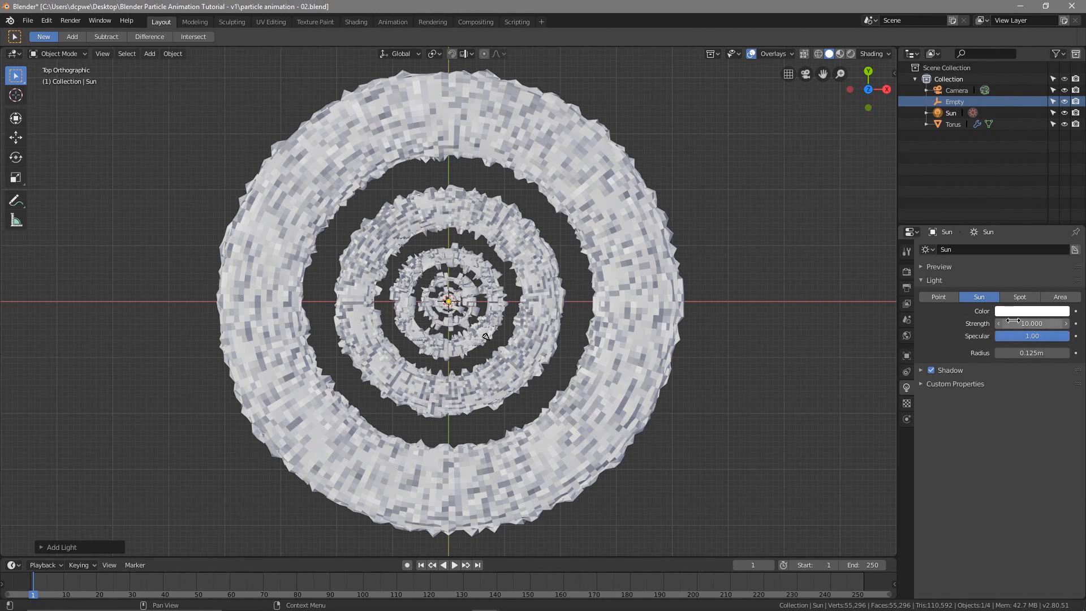
double_click(1036, 324)
text(0.03)
key(Return)
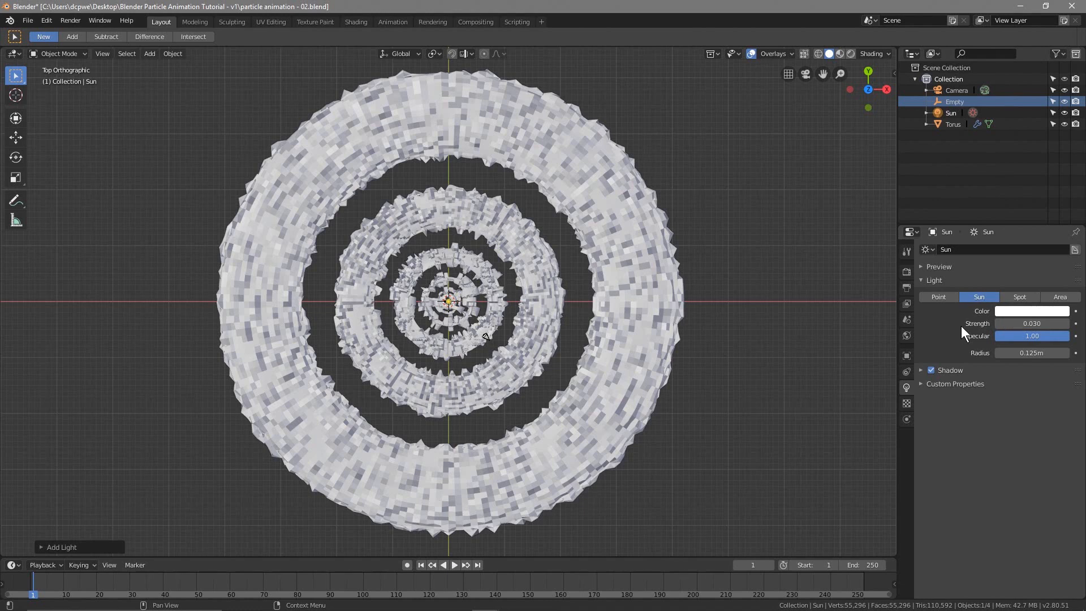
double_click(1034, 352)
text(0.5)
key(Return)
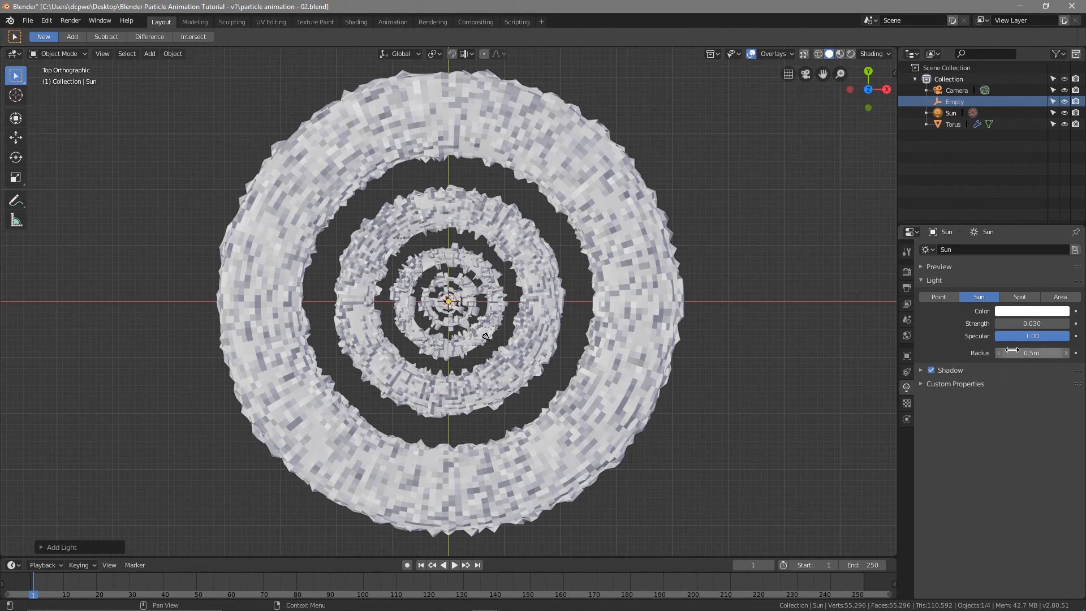
click(30, 21)
click(81, 107)
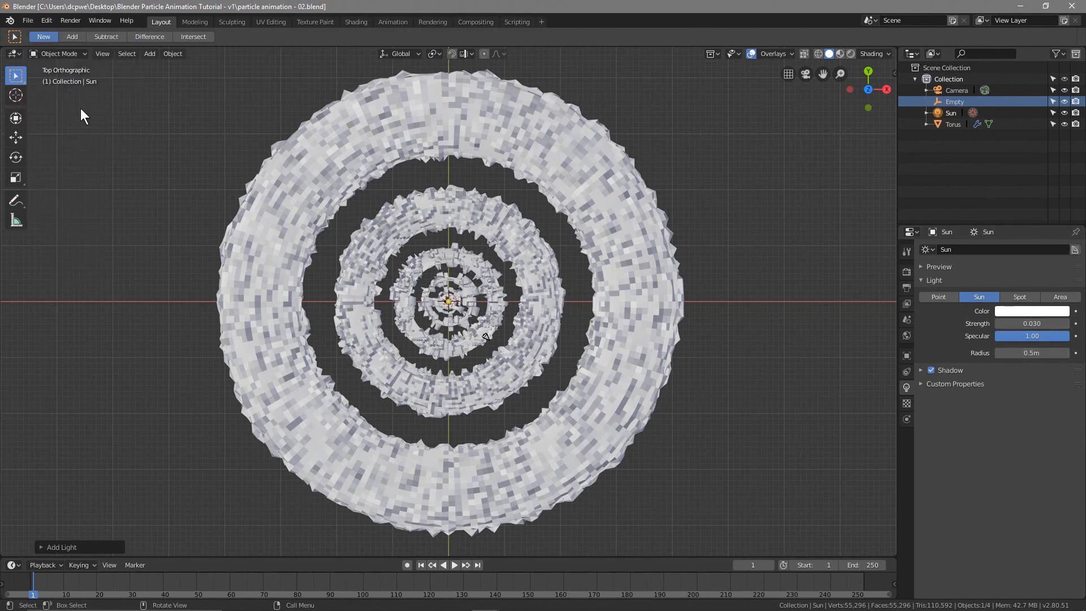
Display the viewport in rendered shading and try a different Sun strength before restoring it to 0.03.
click(850, 53)
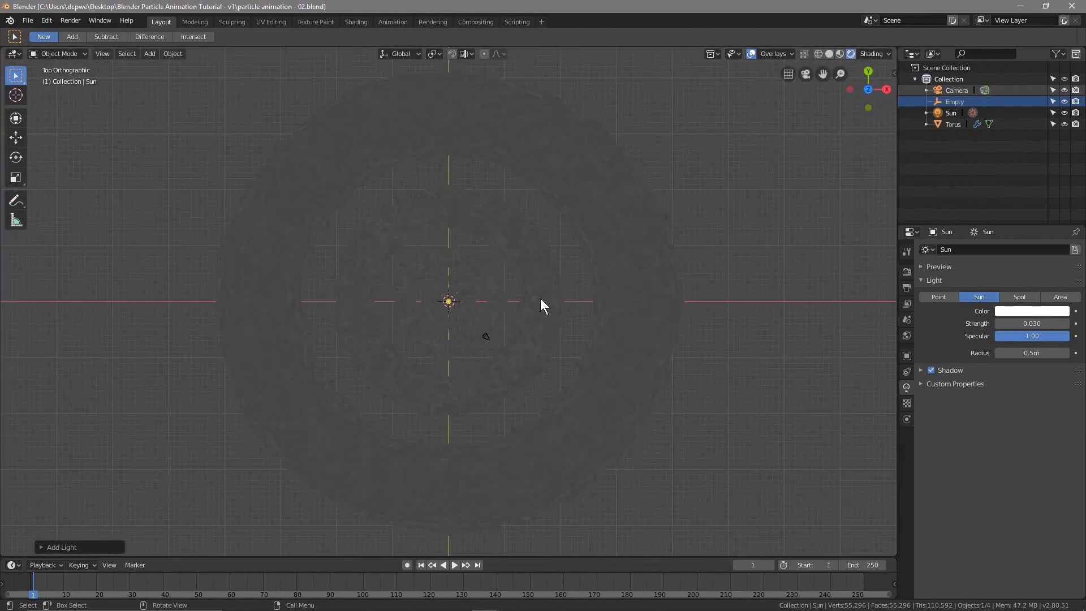
mouse_move(1026, 324)
mouse_down()
mouse_move(1052, 324)
mouse_move(1033, 324)
mouse_up()
click(1032, 324)
text(0.03)
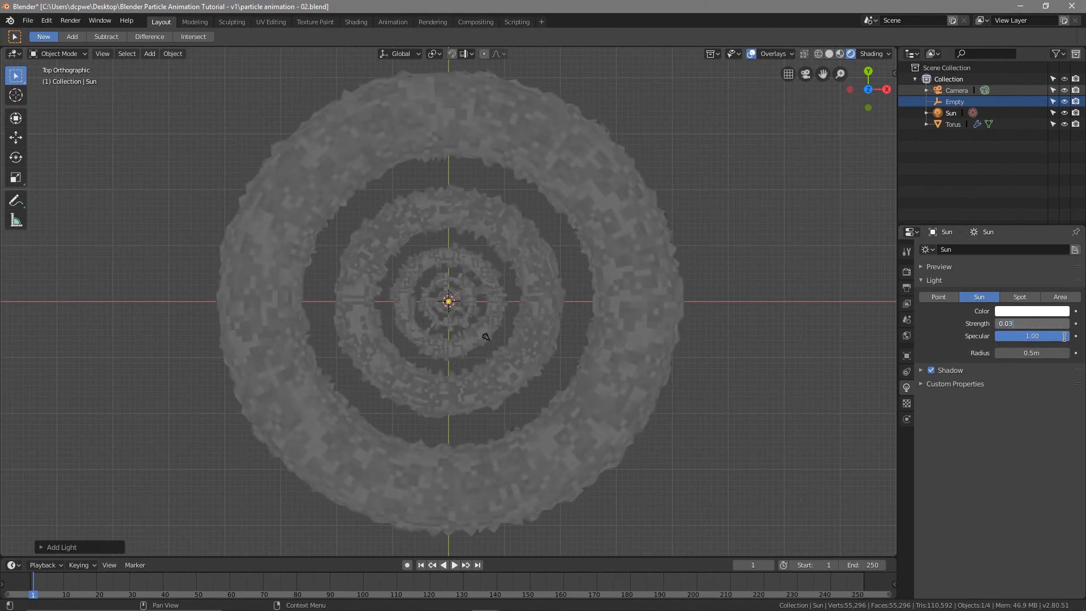
key(Return)
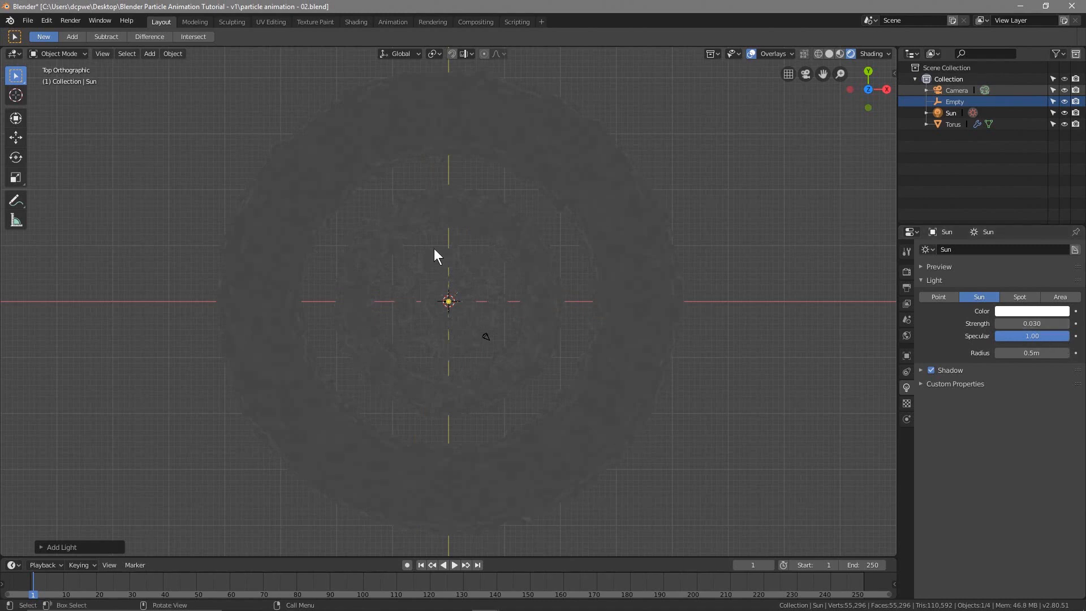
Set the World background colour to black.
click(907, 304)
click(834, 288)
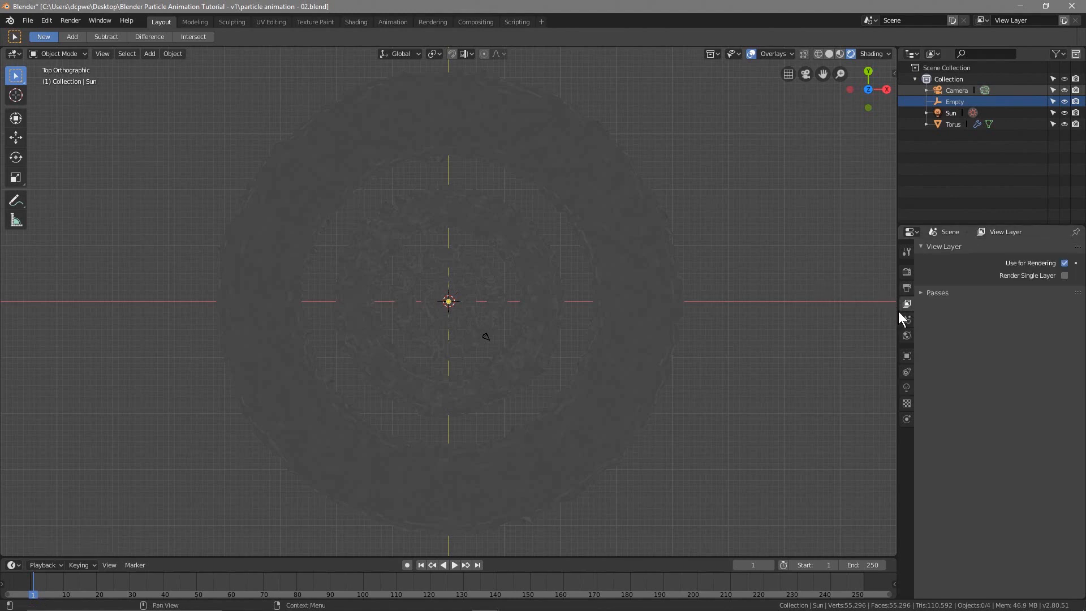
click(907, 288)
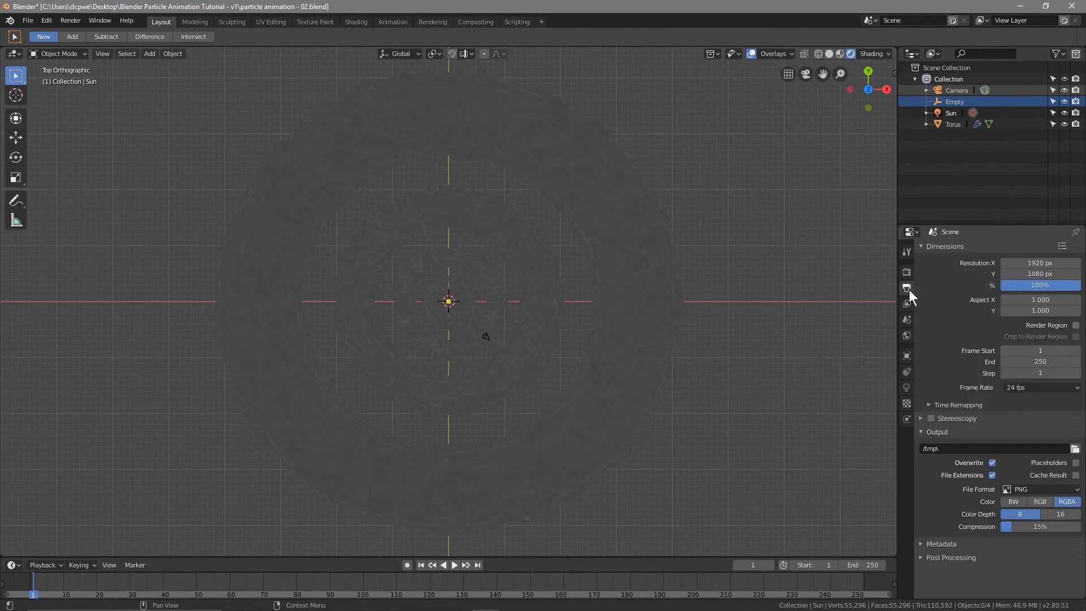
click(906, 320)
click(907, 336)
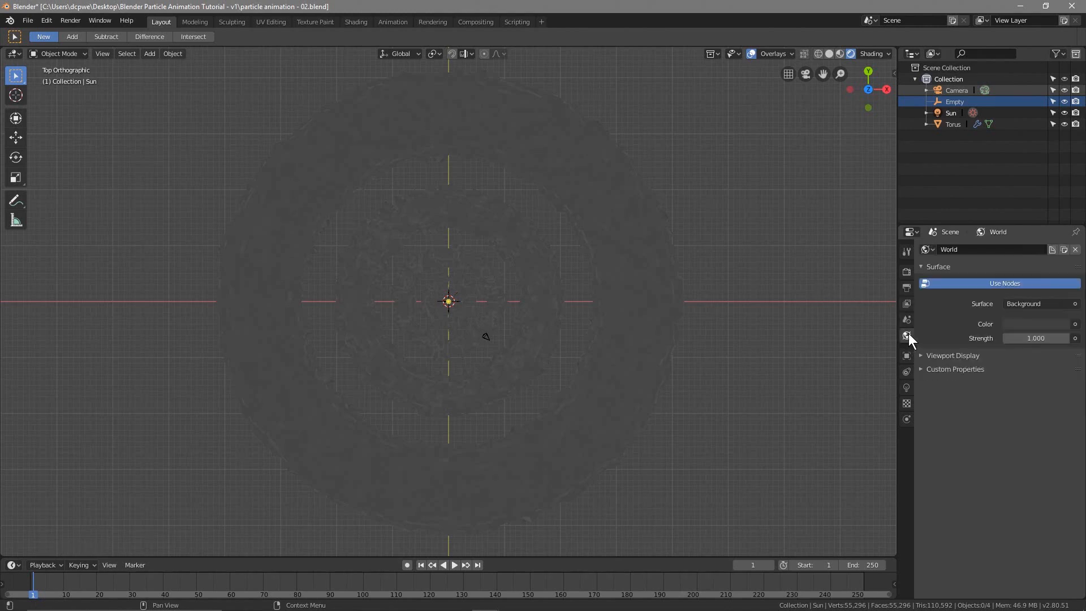
click(1045, 323)
drag(1061, 226, 1060, 243)
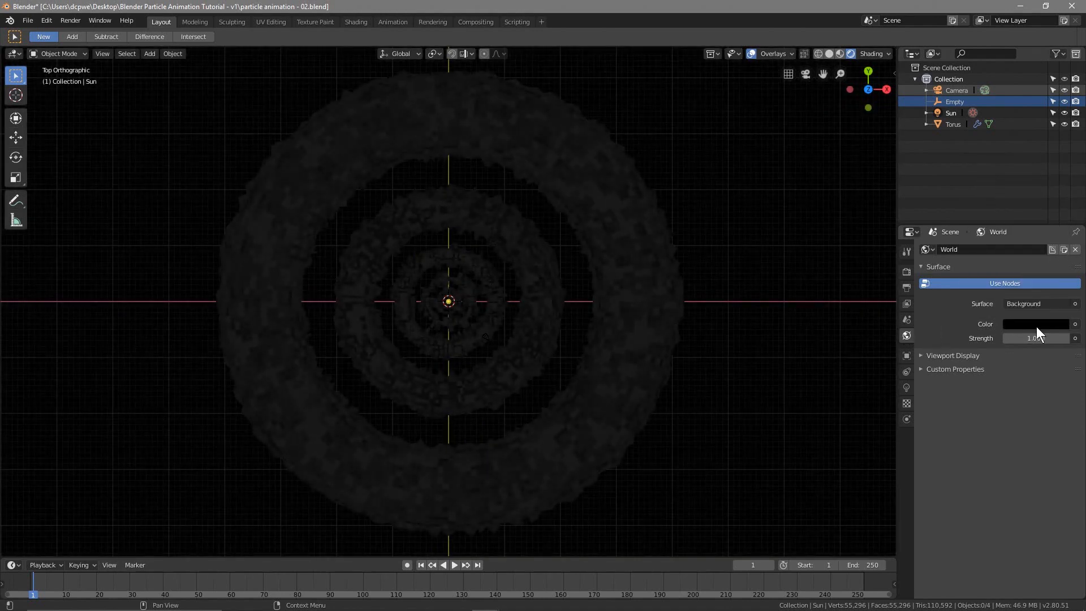
Select the torus and show it from the top in the Shading workspace with viewport overlays hidden.
click(598, 175)
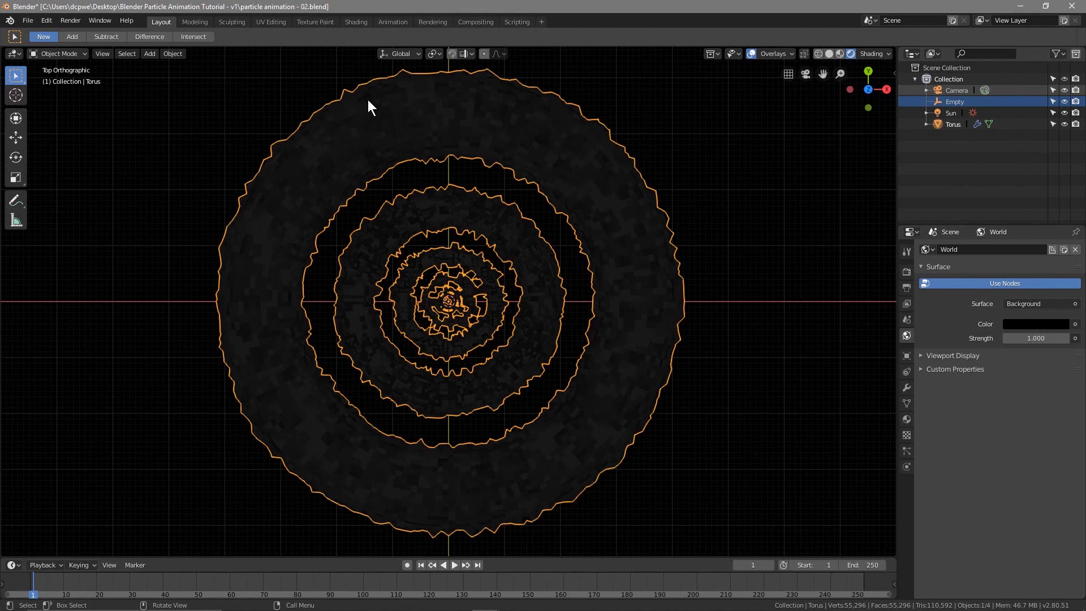
click(359, 23)
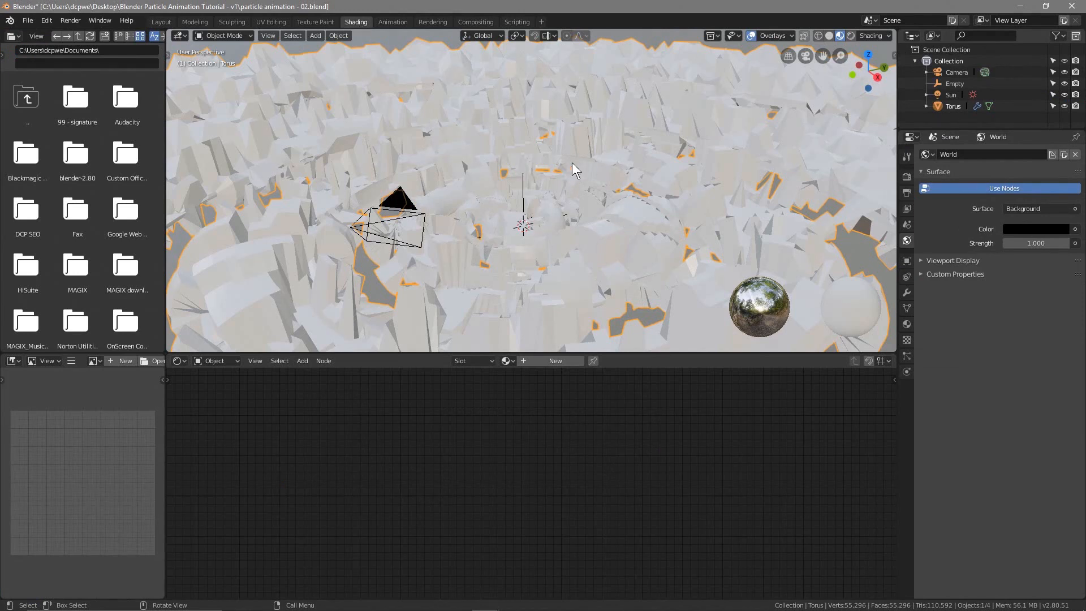
key(KP_7)
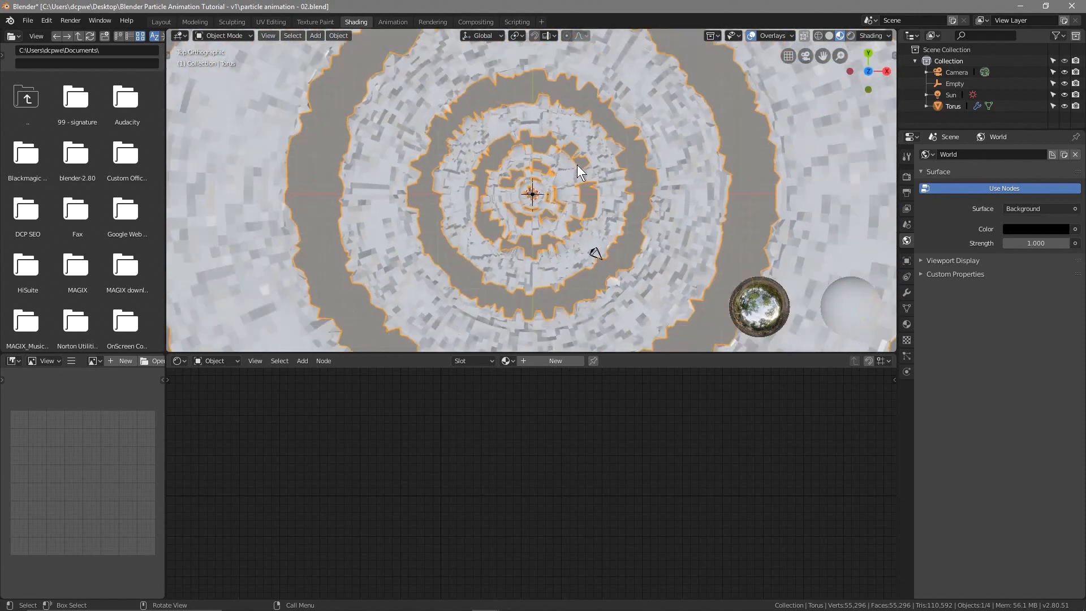
scroll(577, 164, down, 5)
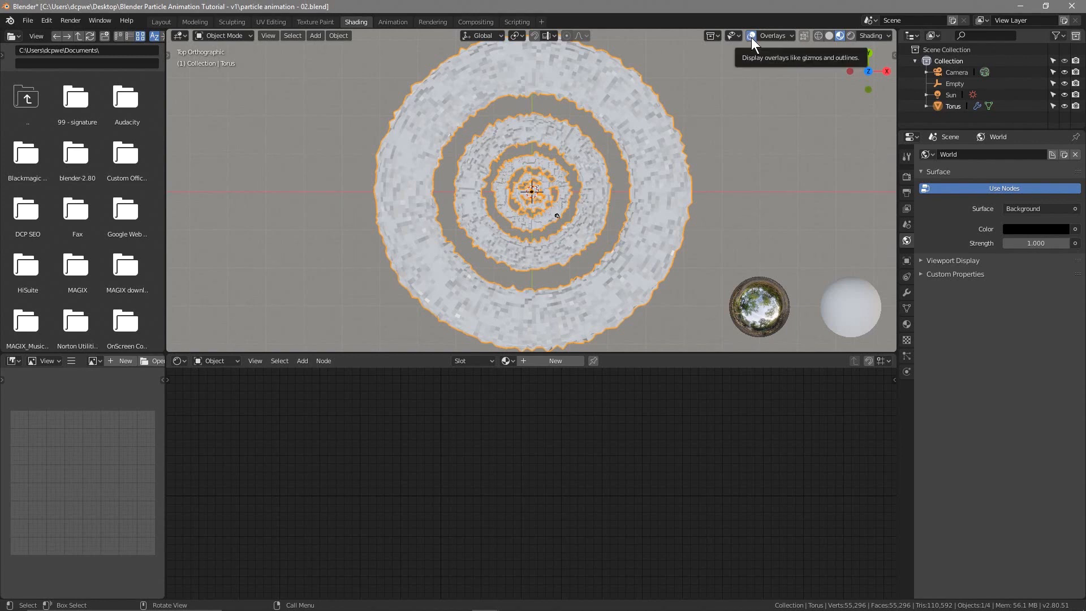
click(751, 36)
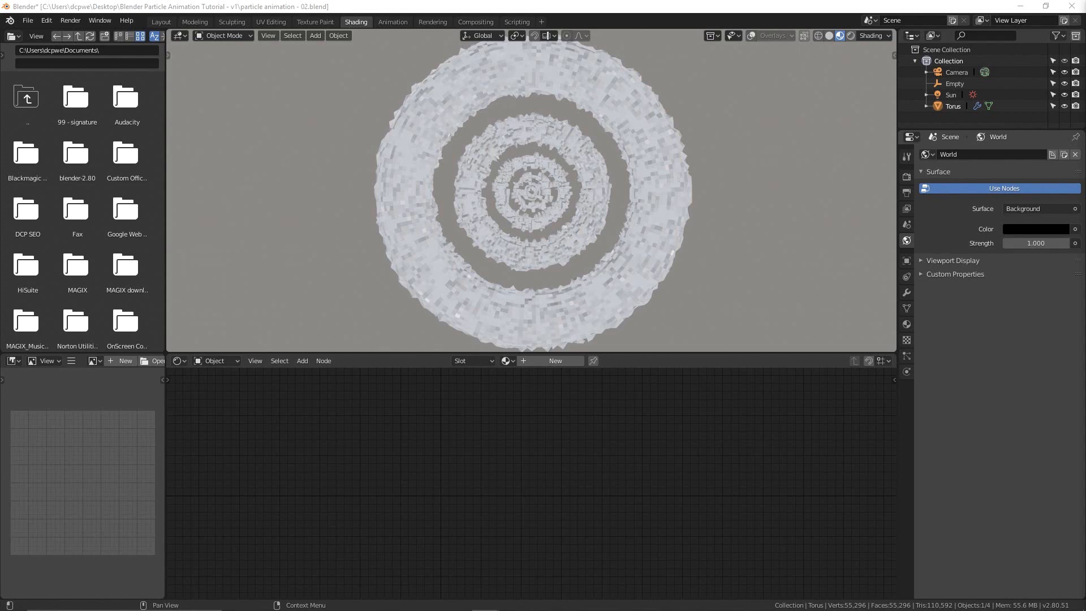
click(600, 87)
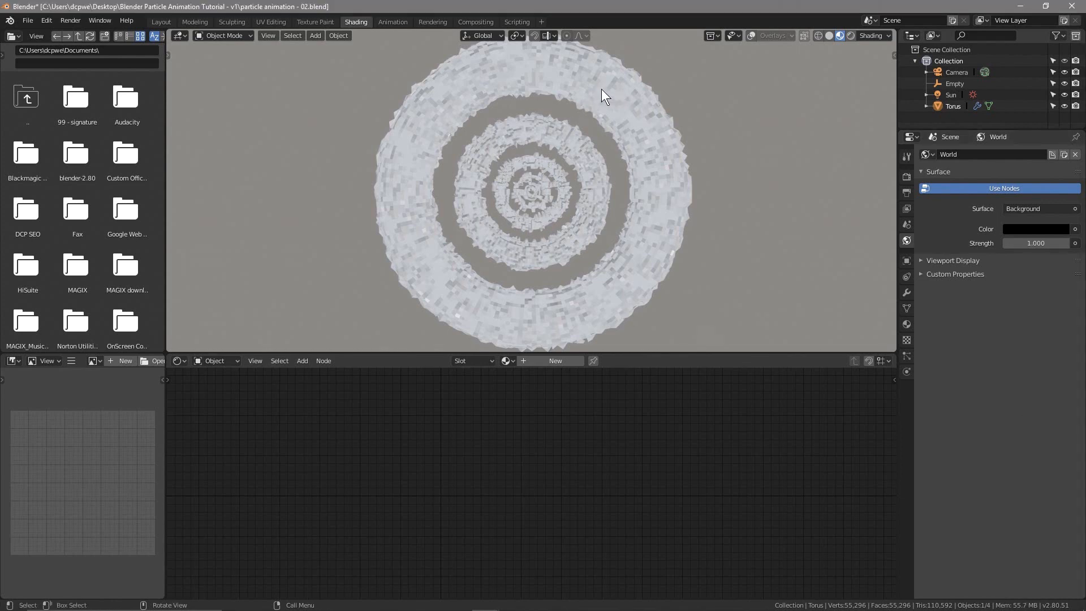
Create a new material on the Torus object and name it torus material.
click(949, 105)
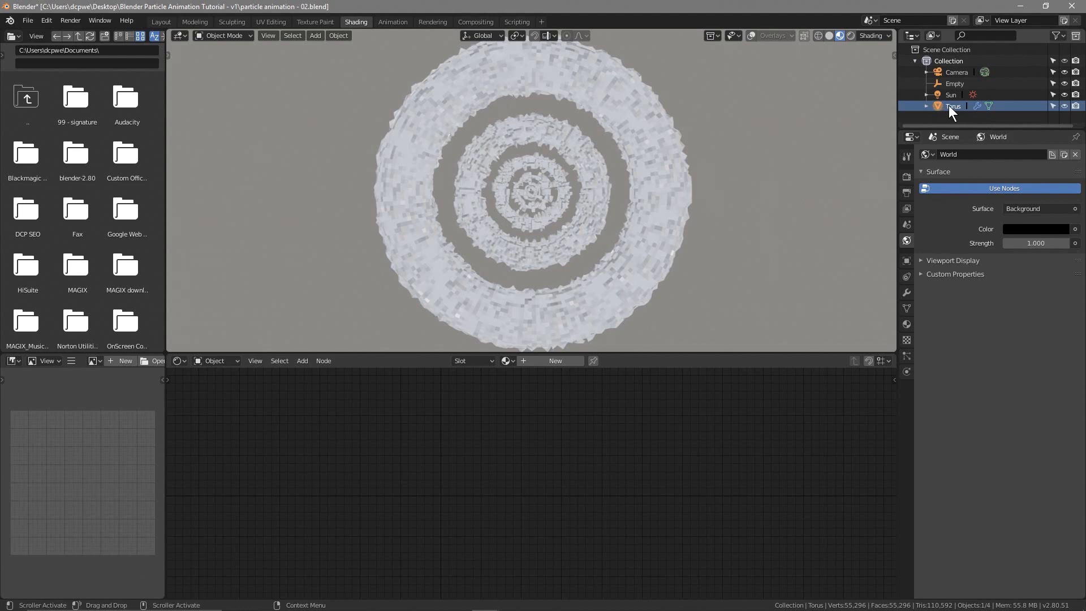
click(548, 361)
click(545, 362)
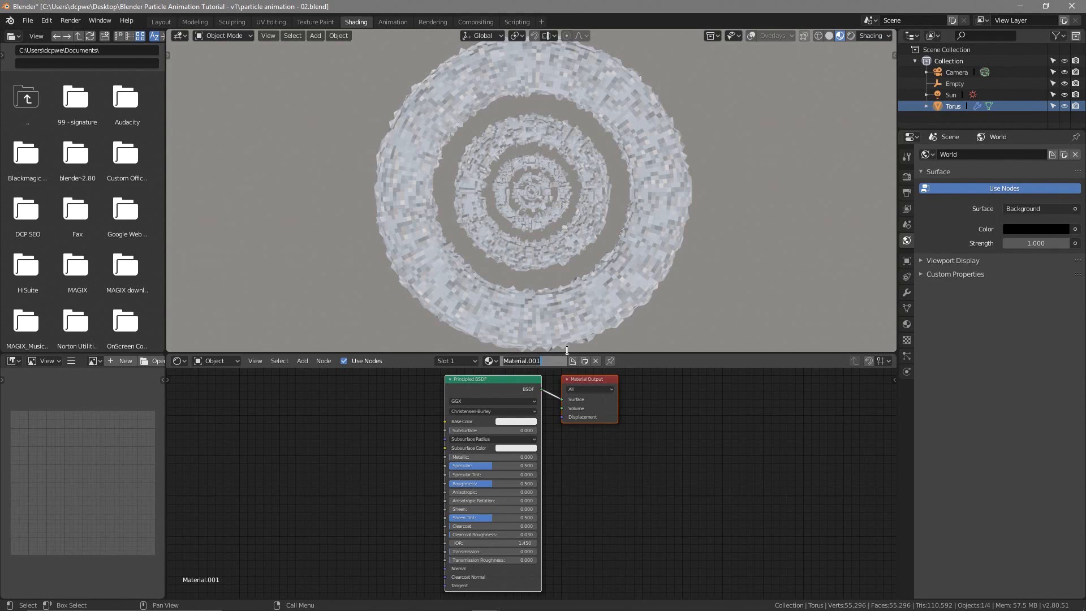
text(torus material)
key(Return)
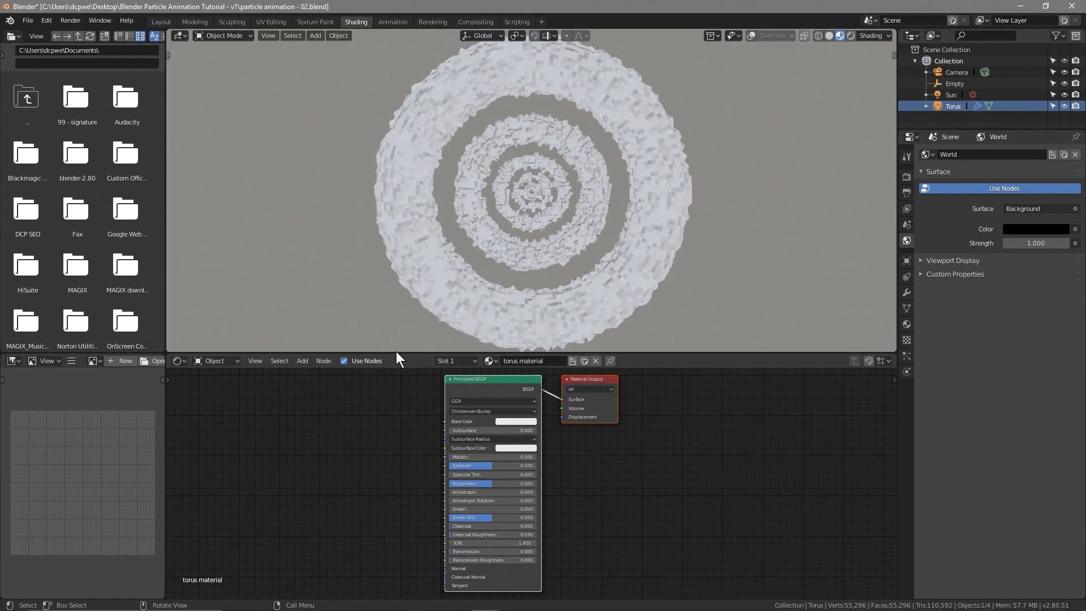
Enlarge the node editor and move the Material Output and Principled BSDF nodes aside to free space before them.
drag(396, 352, 435, 282)
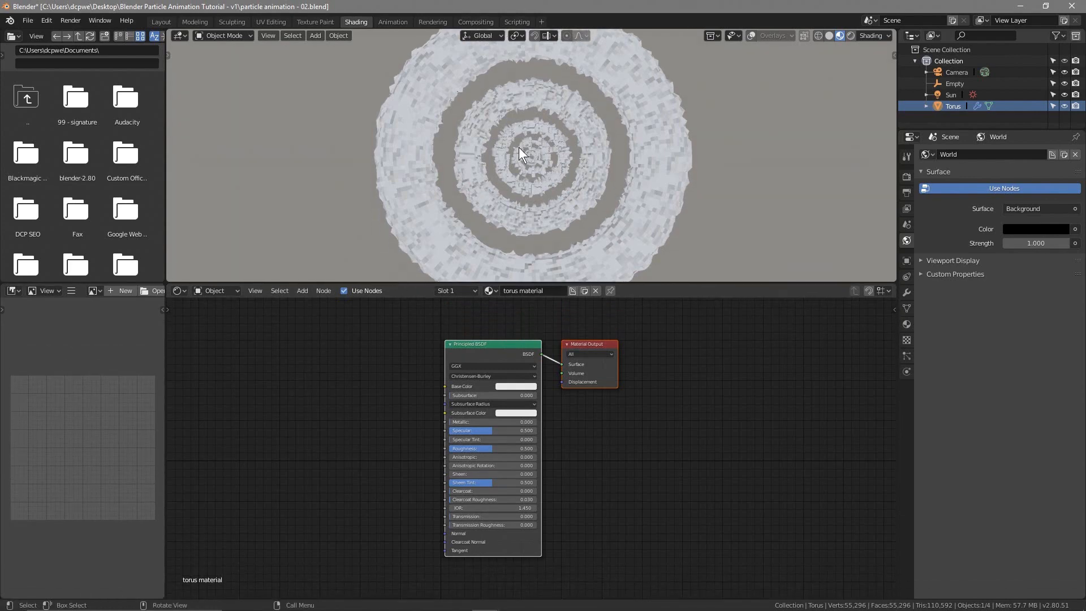
scroll(537, 120, down, 3)
scroll(549, 111, up, 2)
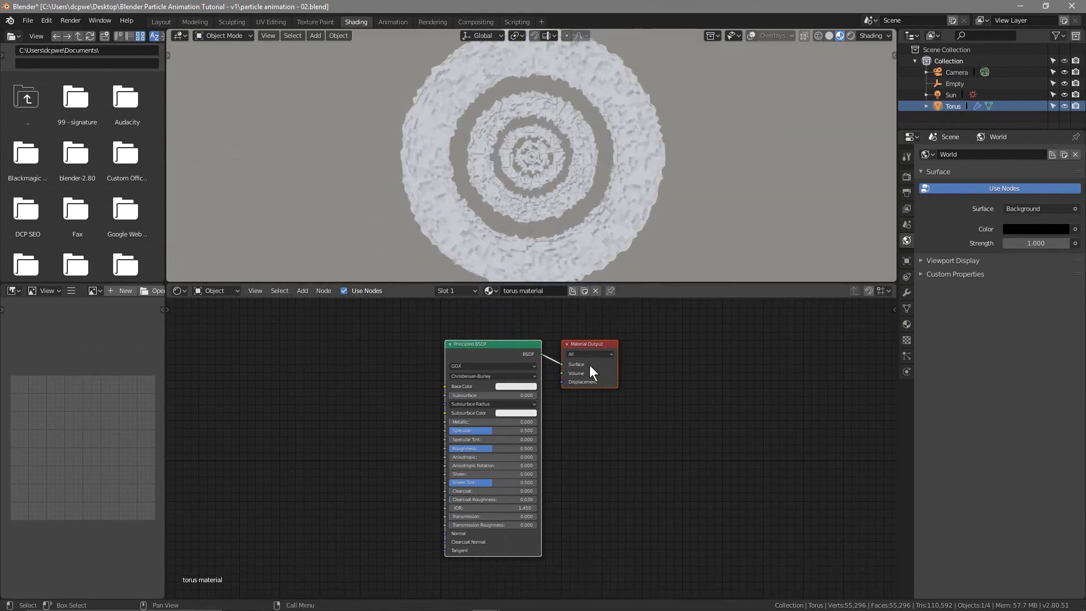
scroll(571, 396, up, 2)
drag(639, 309, 865, 315)
drag(507, 320, 745, 323)
Add a ColorRamp node in front of the Principled BSDF node.
key(shift+a)
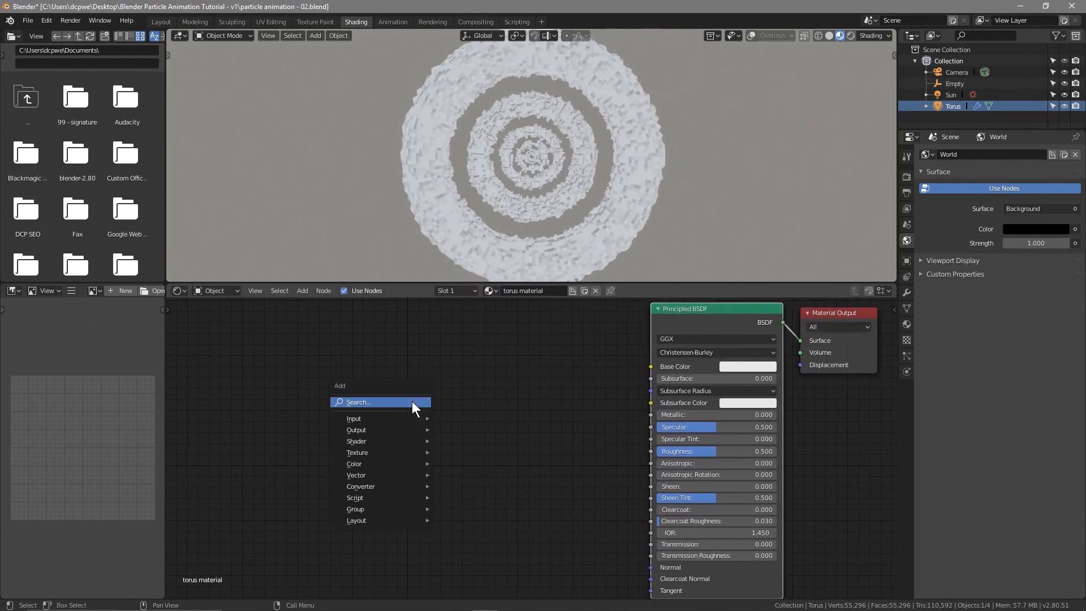
key(shift+a)
mouse_move(408, 513)
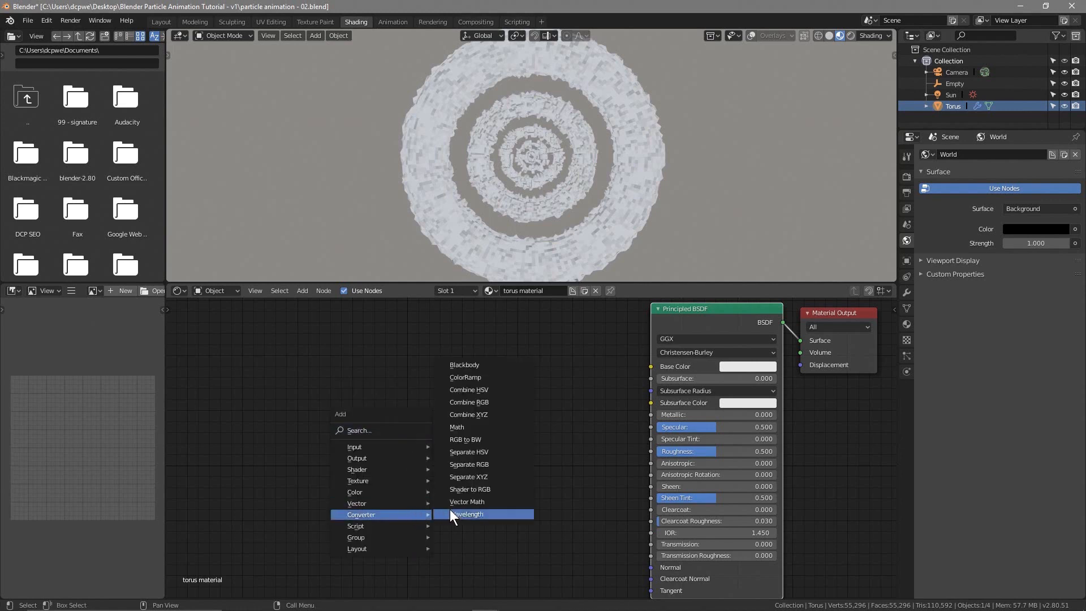
click(471, 377)
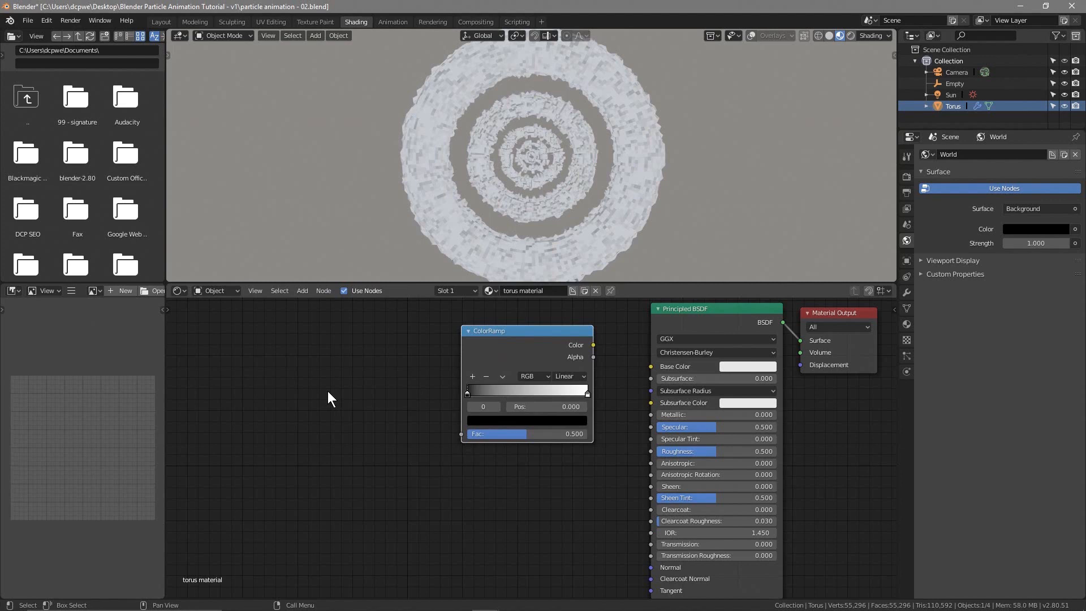
Add a Noise Texture and link its Fac output through the ColorRamp into the Principled BSDF's Base Color.
key(shift+a)
mouse_move(326, 359)
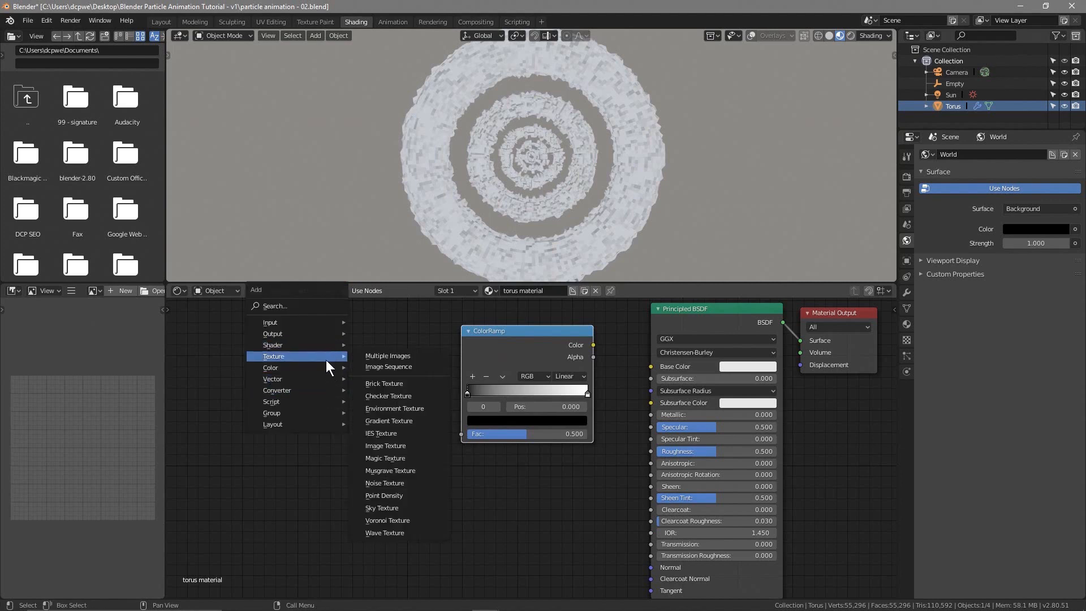
click(395, 480)
click(361, 389)
drag(379, 371, 461, 434)
drag(592, 345, 650, 367)
Set the Principled BSDF's Metallic to 1.0, Specular to 0 and Roughness to 0.18.
drag(717, 415, 777, 415)
drag(717, 430, 677, 433)
click(701, 451)
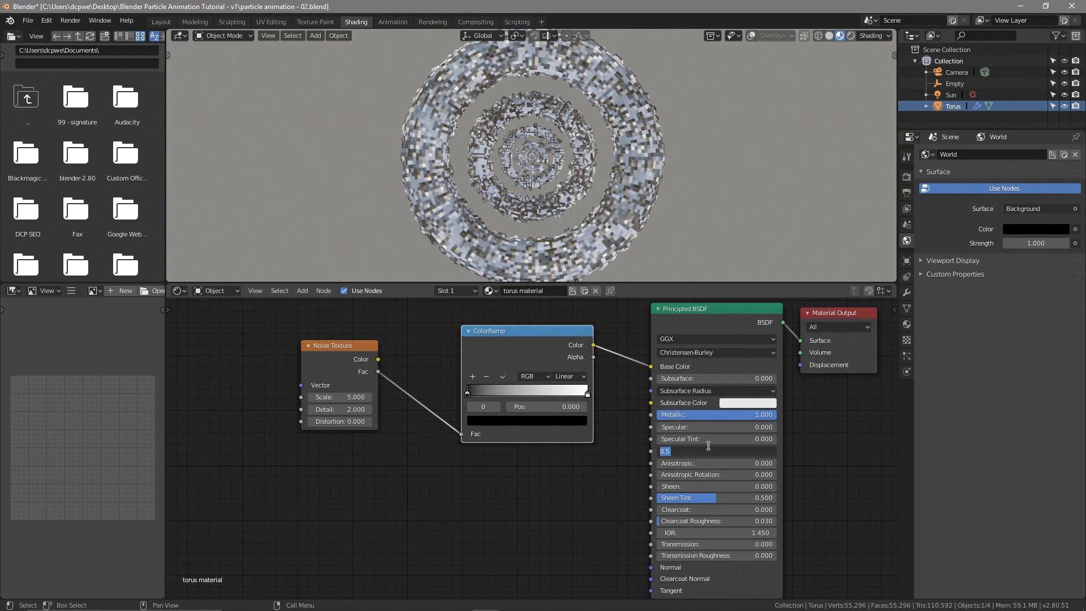
text(0.18)
key(Return)
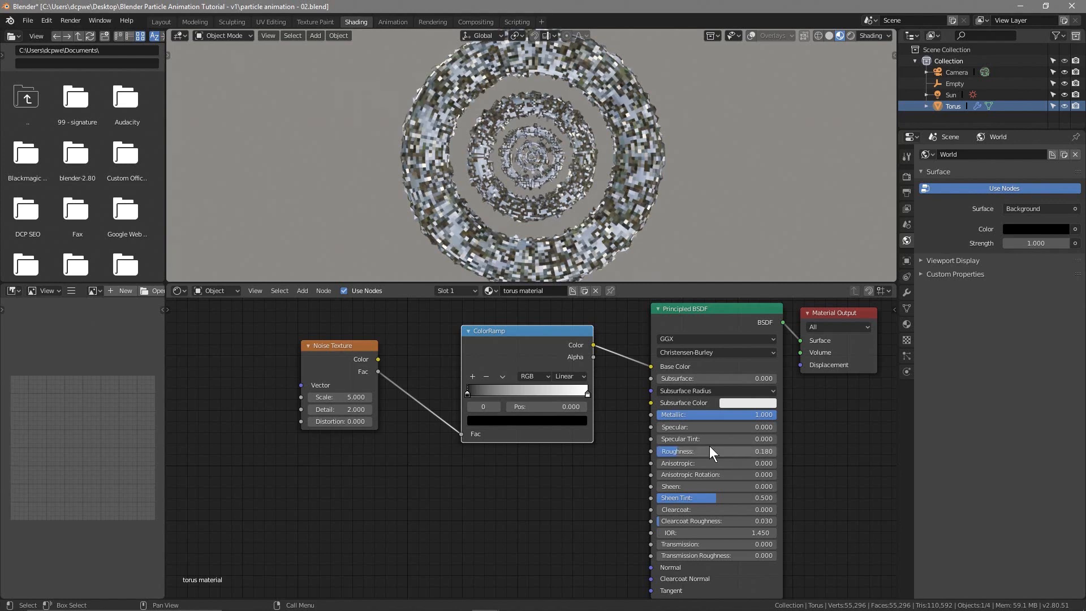
Colour the ColorRamp's end stop blue with hue 0.625, saturation 0.794 and full value.
click(588, 395)
click(556, 419)
mouse_move(538, 313)
mouse_down()
mouse_move(551, 288)
mouse_move(544, 329)
mouse_move(552, 289)
mouse_up()
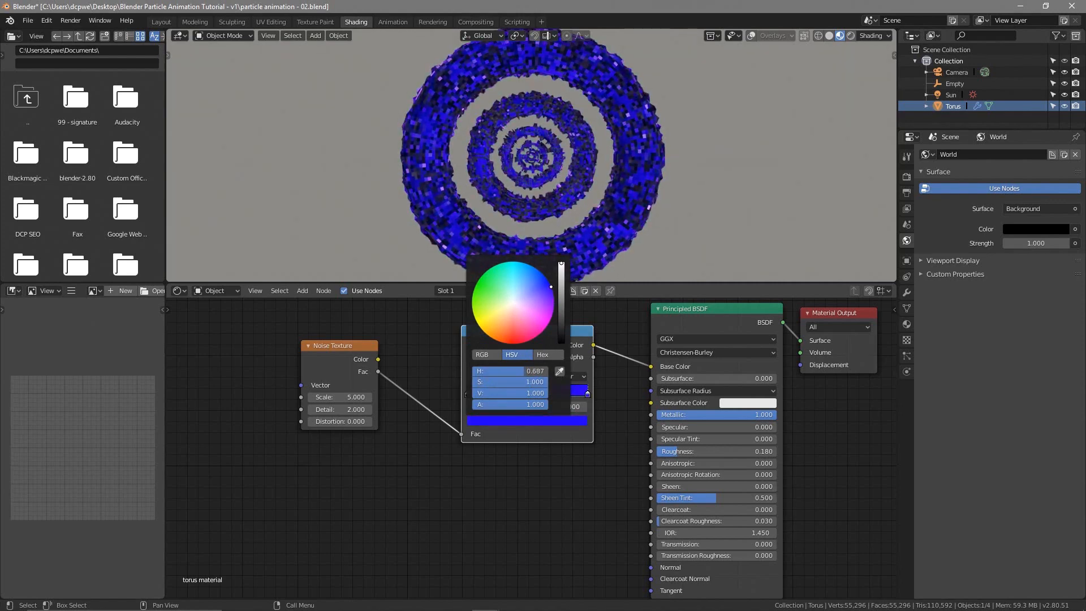
mouse_move(552, 286)
mouse_down()
mouse_move(480, 283)
mouse_move(501, 266)
mouse_move(545, 279)
mouse_move(554, 301)
mouse_move(552, 287)
mouse_up()
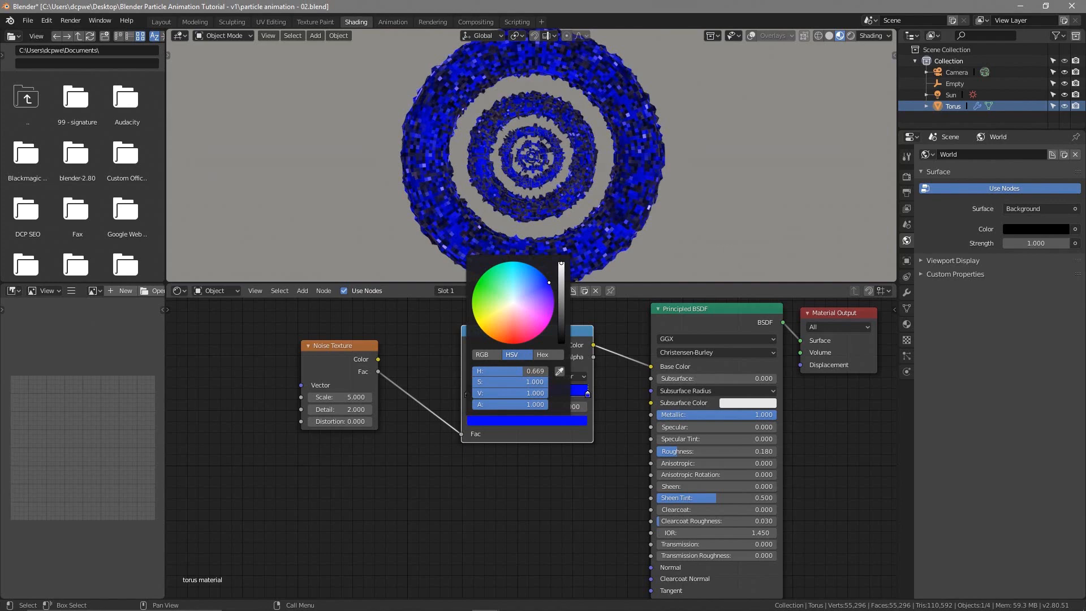
drag(548, 282, 537, 280)
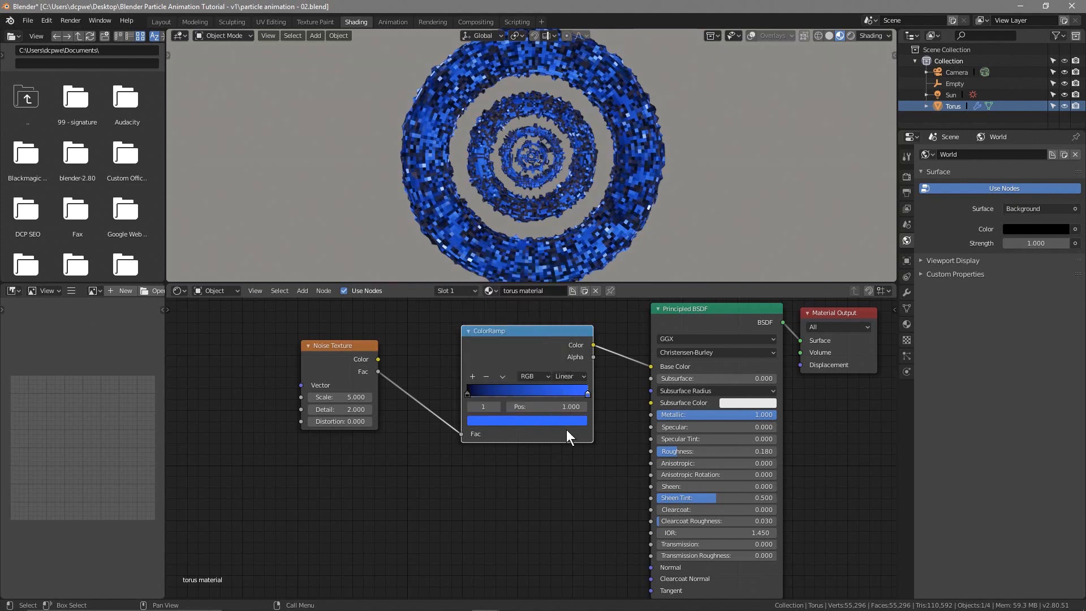
Change the ColorRamp's start stop from black to a bright light blue at full value.
click(467, 394)
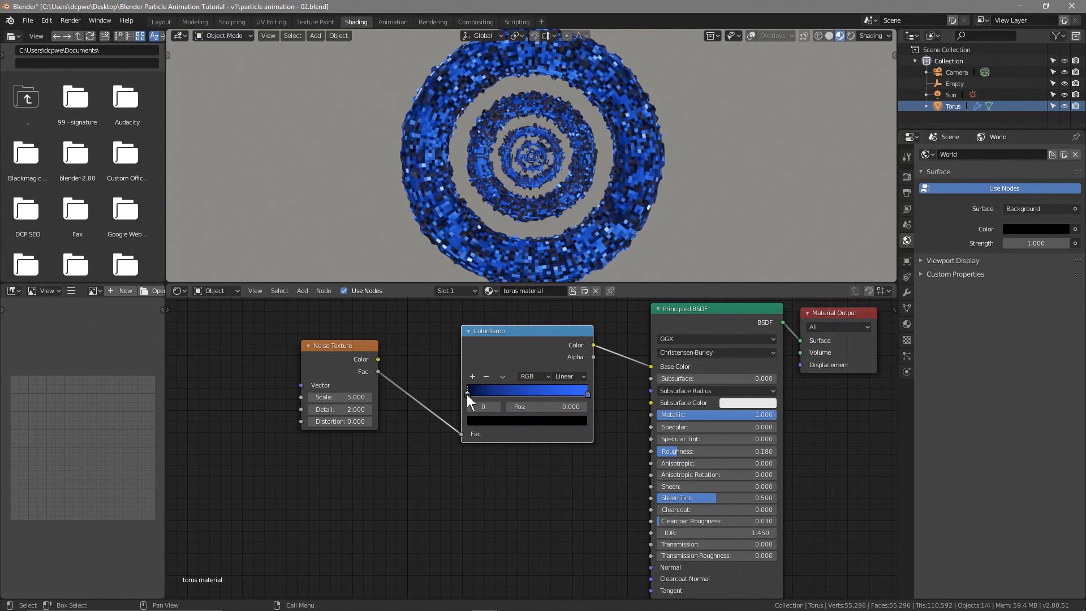
click(507, 422)
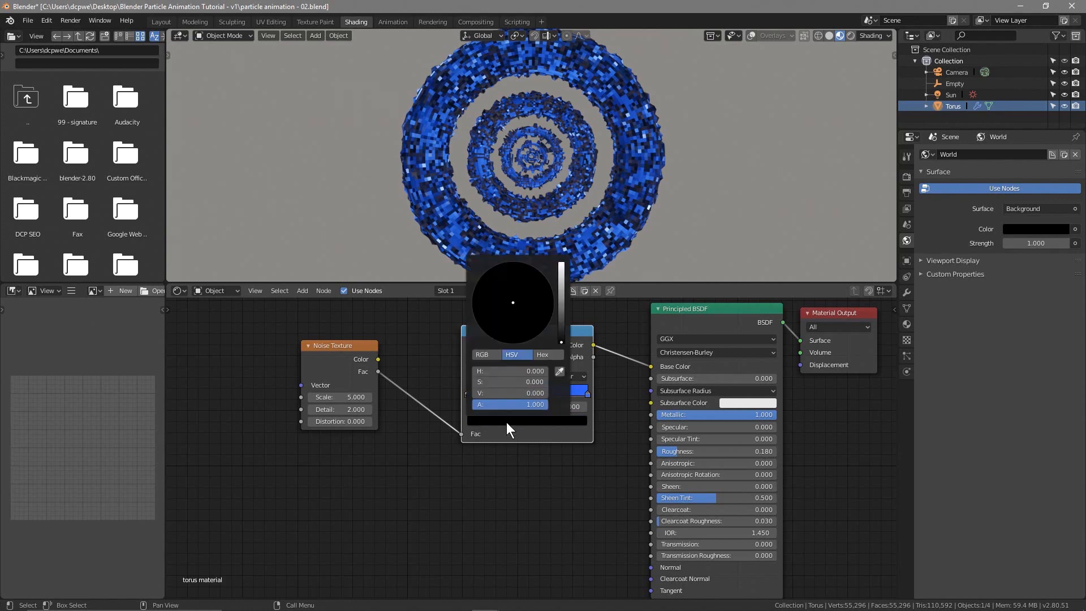
drag(564, 340, 562, 262)
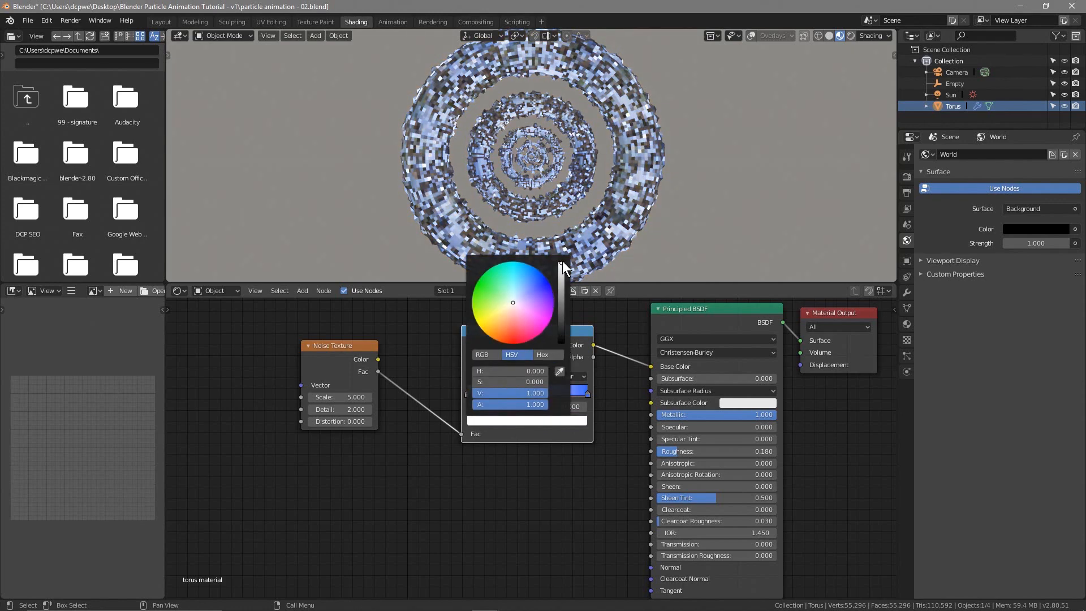
drag(518, 300, 529, 273)
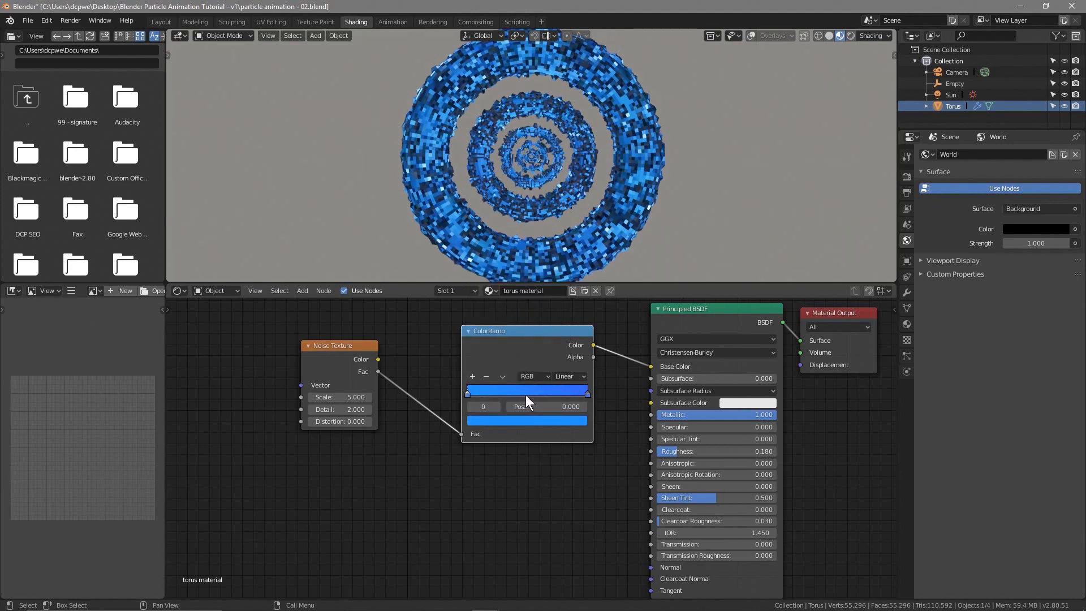
Shift the ColorRamp's end stop to a deeper, more saturated blue.
click(587, 395)
click(569, 420)
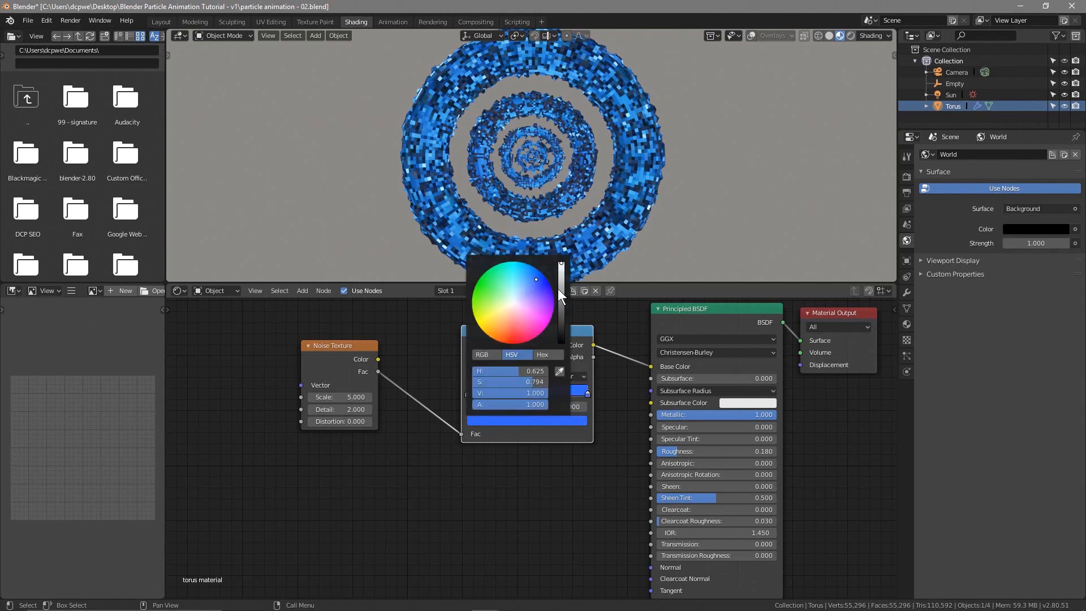
drag(535, 278, 538, 276)
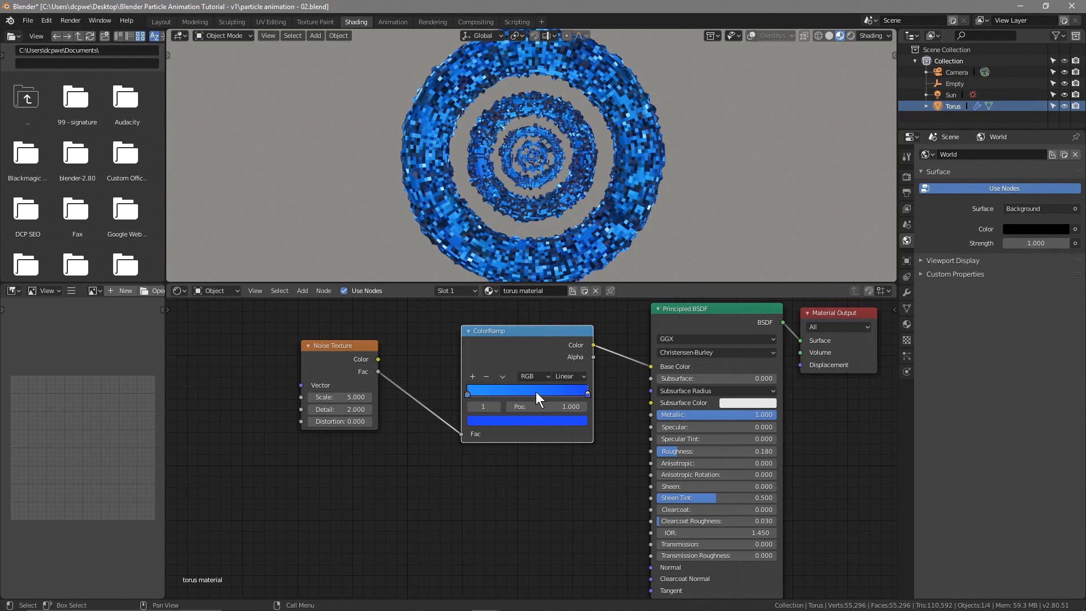
Move the ColorRamp's light blue stop to position 0.286 and set the Noise Texture's Scale to 11.2.
click(468, 394)
mouse_move(468, 394)
mouse_down()
mouse_move(508, 396)
mouse_move(493, 395)
mouse_up()
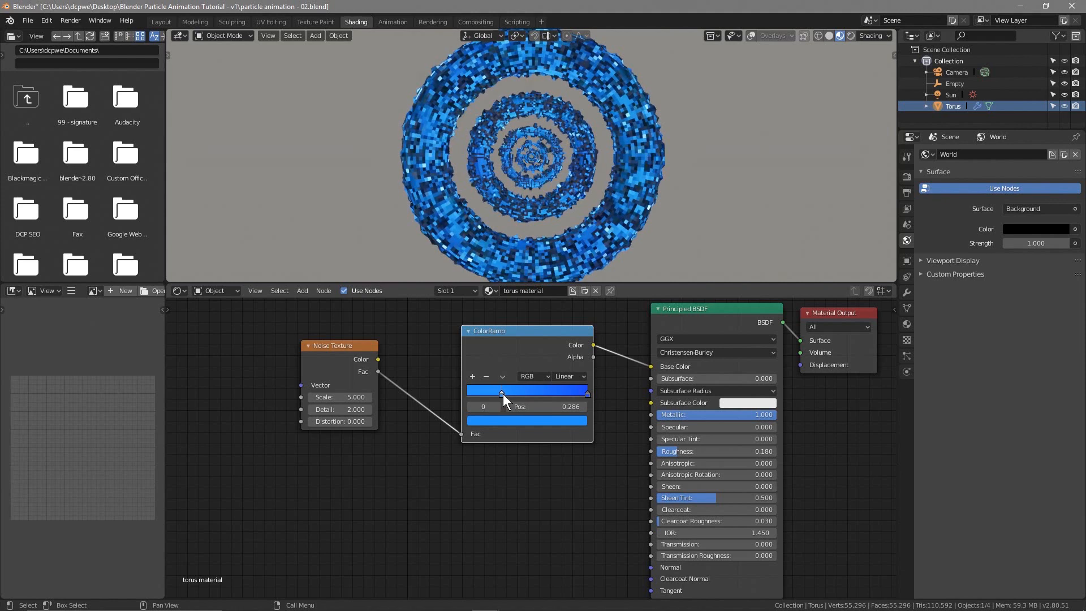
click(339, 397)
text(11.2)
key(Return)
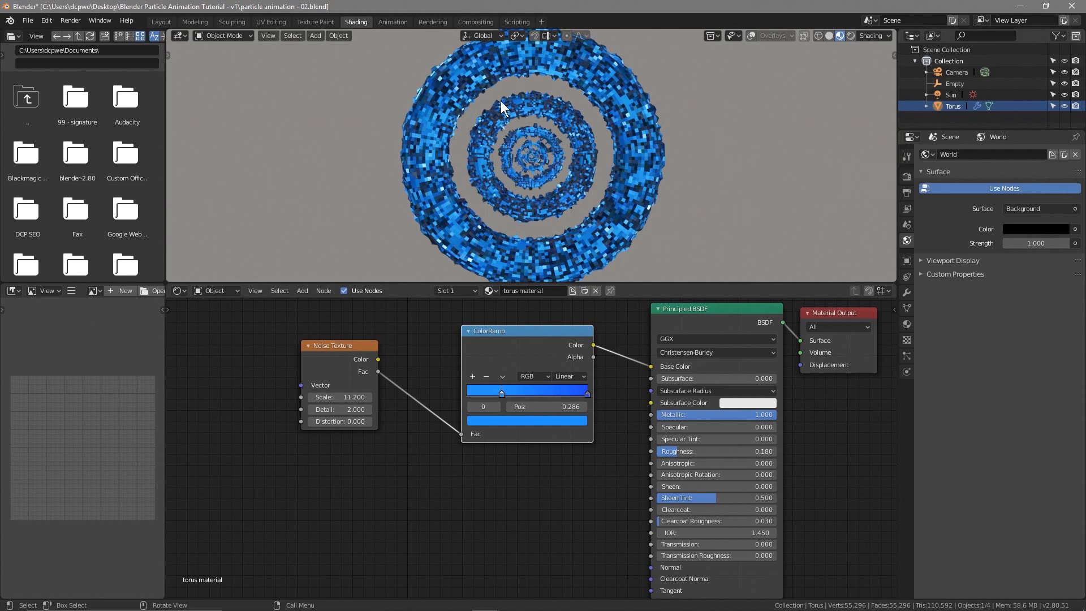
Display the viewport in rendered shading and inspect the blue material on the rings up close.
click(851, 35)
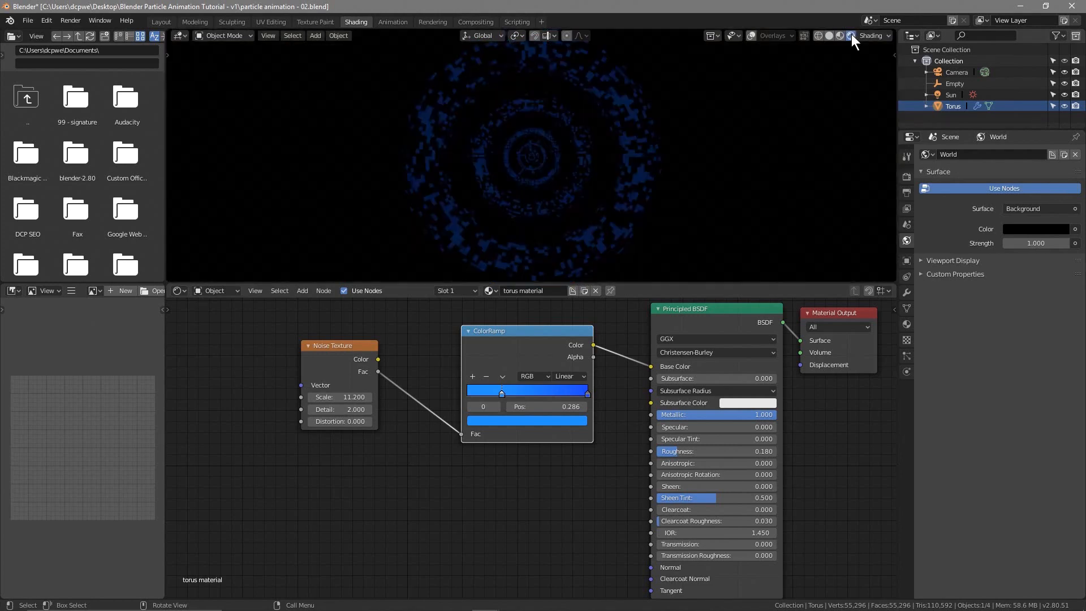
scroll(480, 171, up, 5)
scroll(482, 172, down, 4)
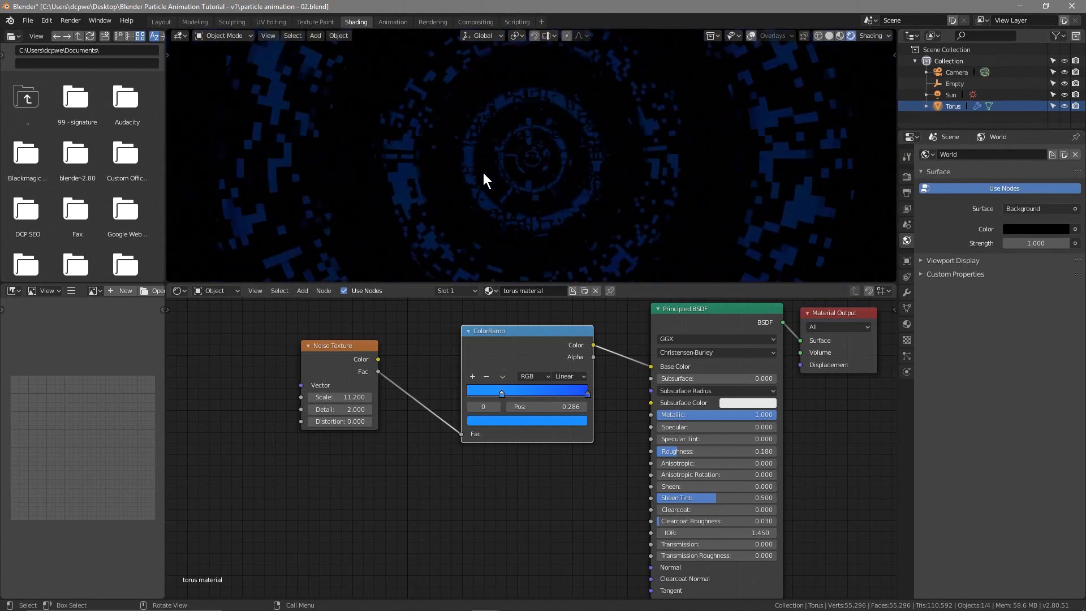
scroll(632, 155, down, 1)
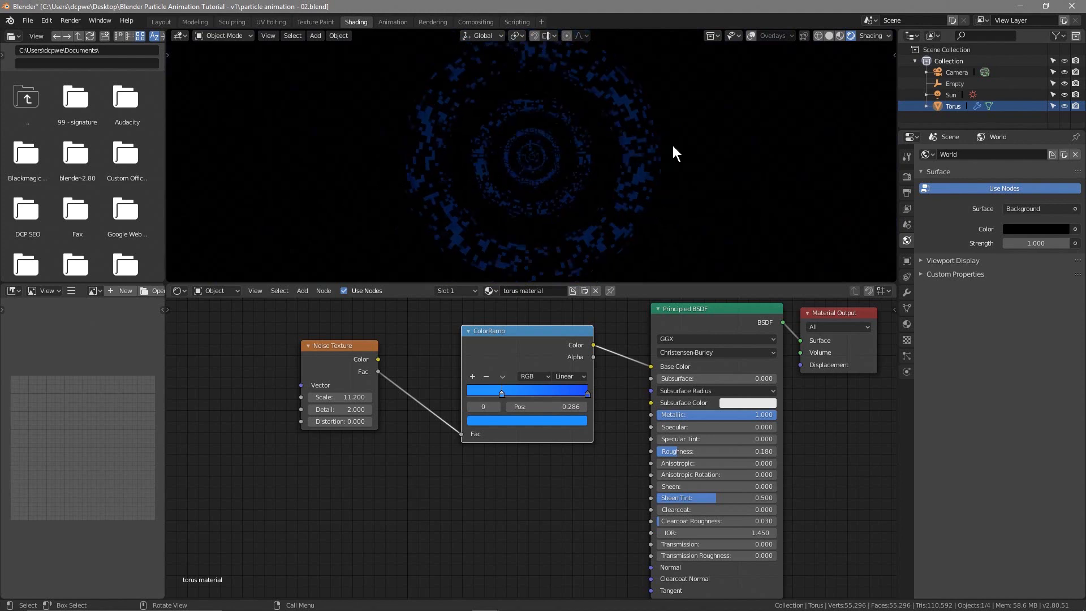
scroll(554, 104, up, 2)
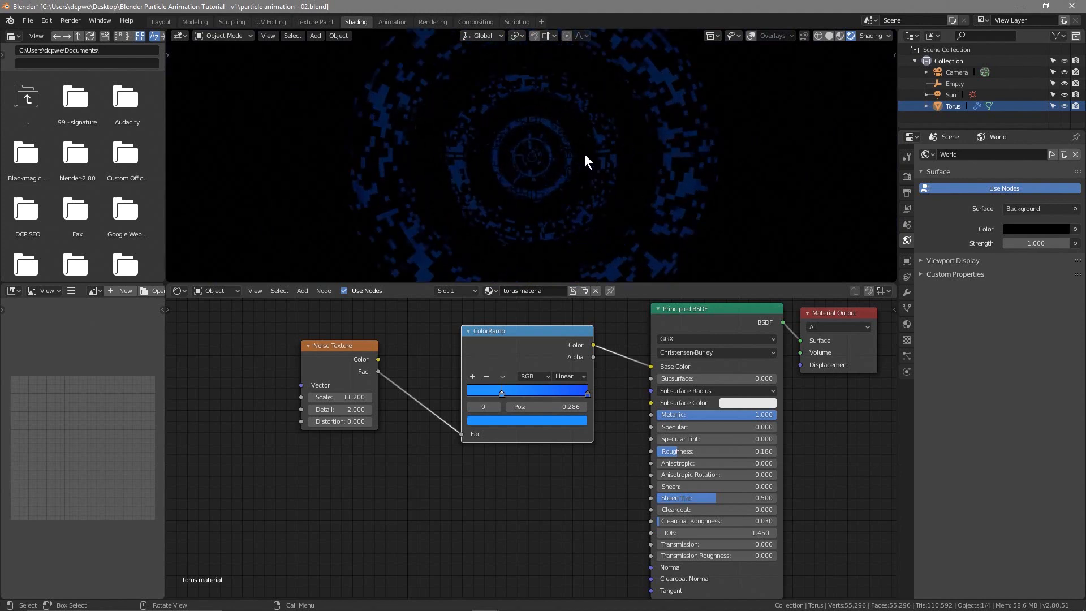
scroll(558, 186, down, 2)
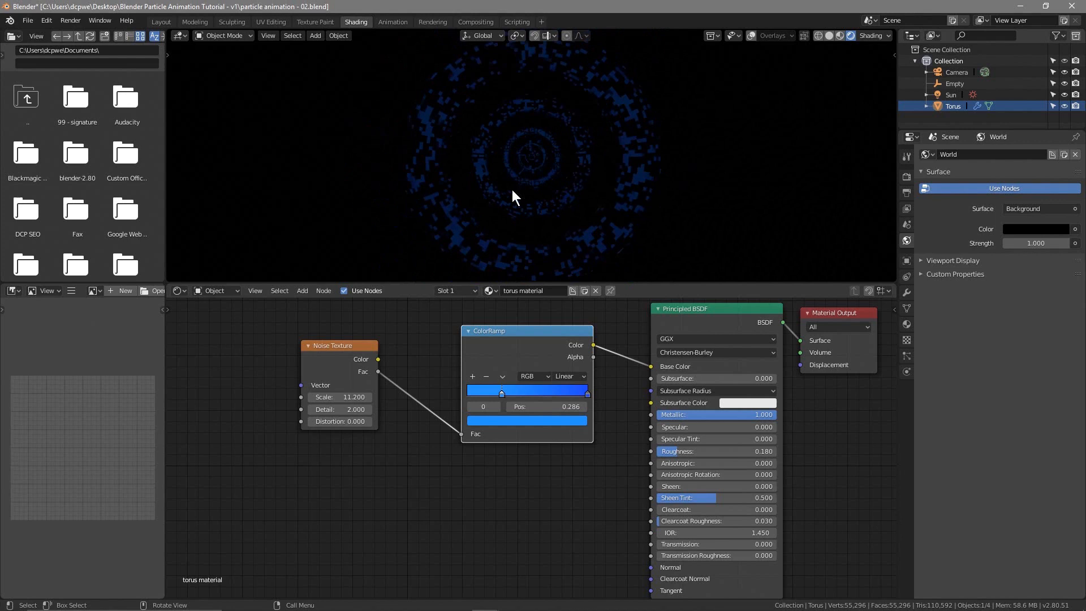
Return to the Layout workspace and save the scene as a new incremental version, particle animation - 03.blend.
click(154, 24)
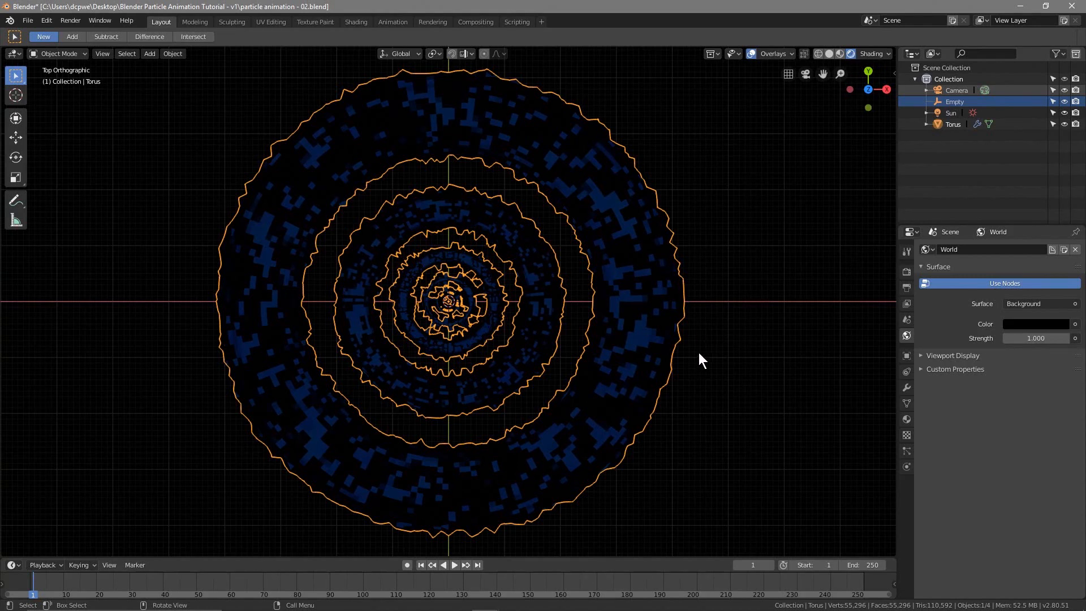
click(26, 21)
click(52, 120)
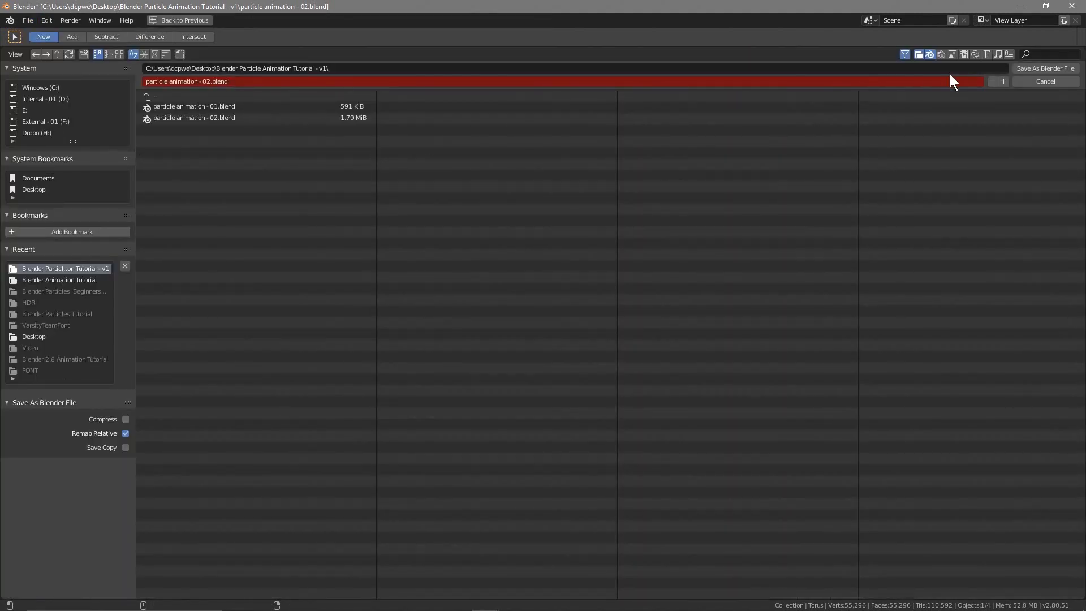
click(1003, 81)
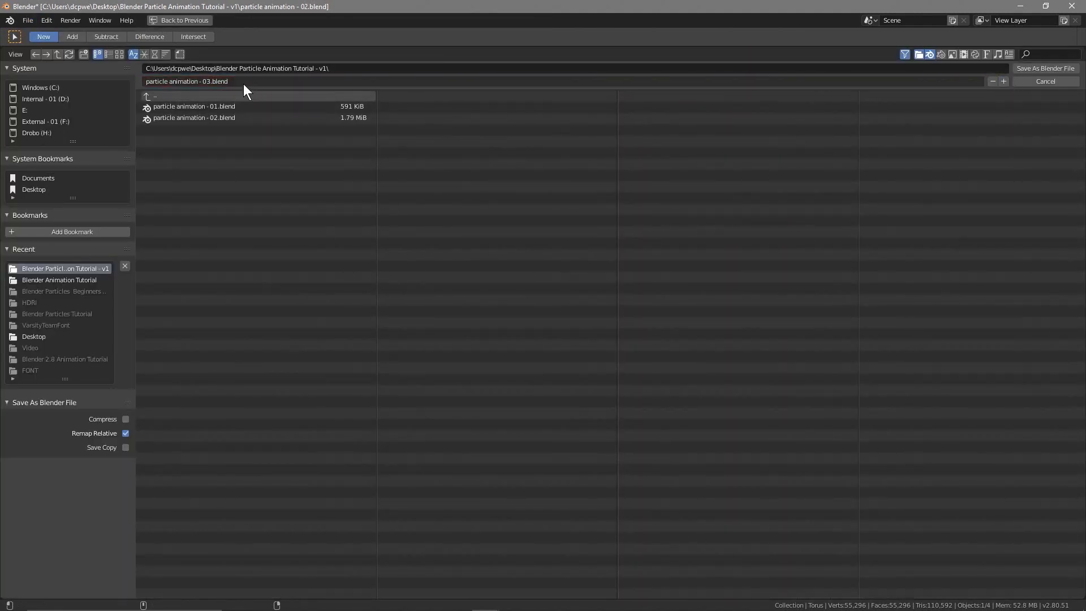
click(1036, 67)
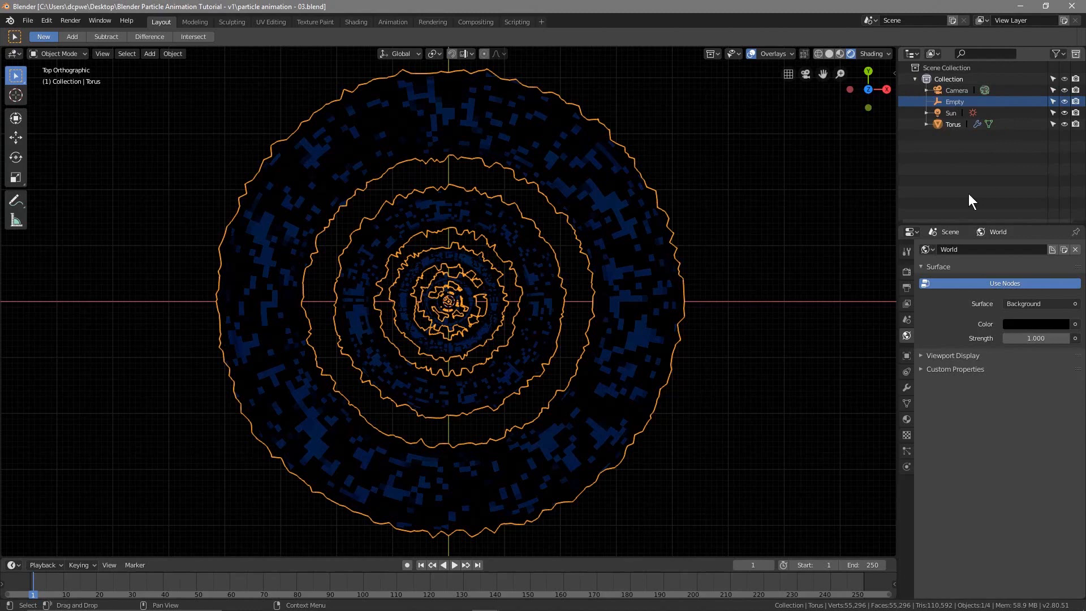
Enable Bloom in the Eevee render settings and set its Threshold to 2.
click(908, 271)
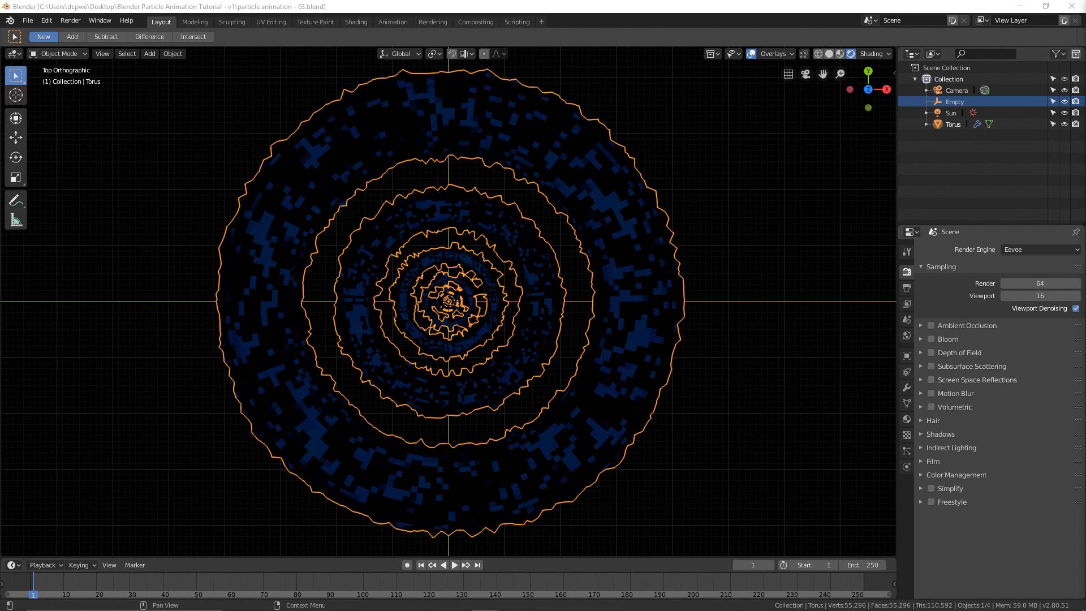
click(930, 339)
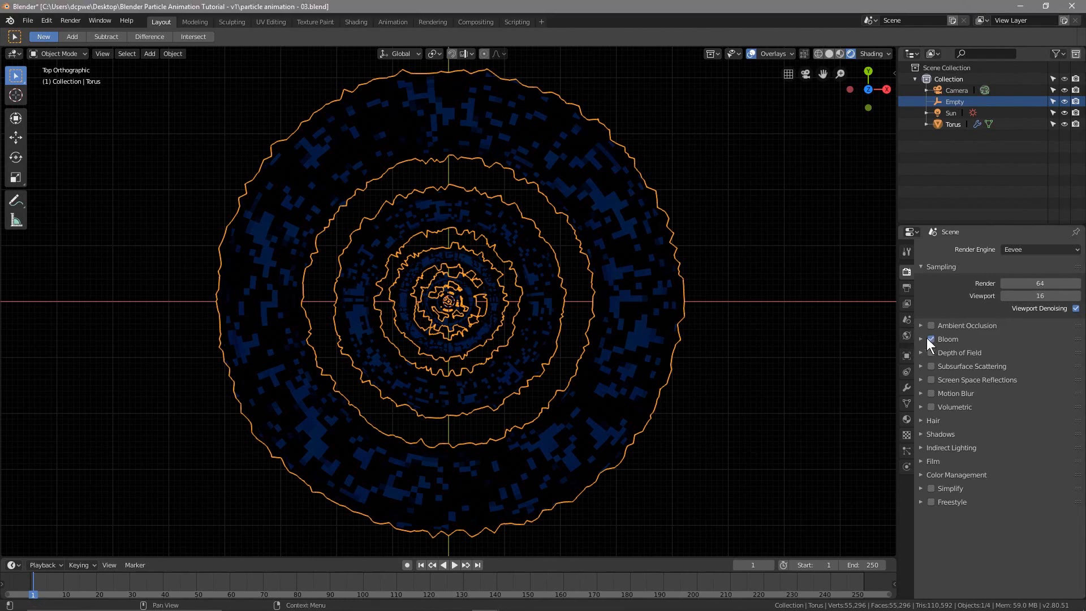
click(925, 338)
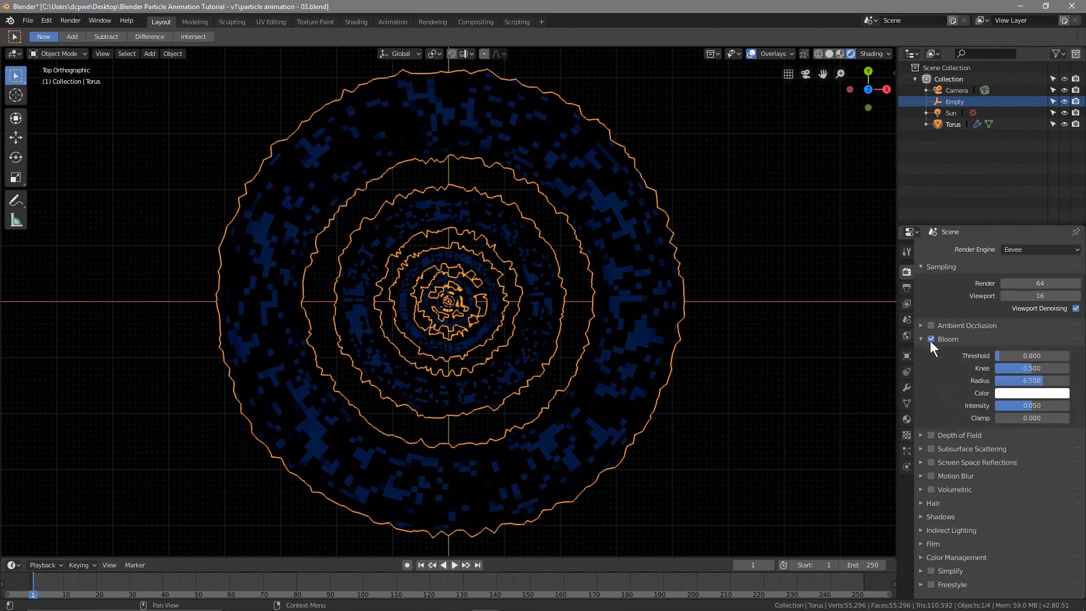
click(1015, 355)
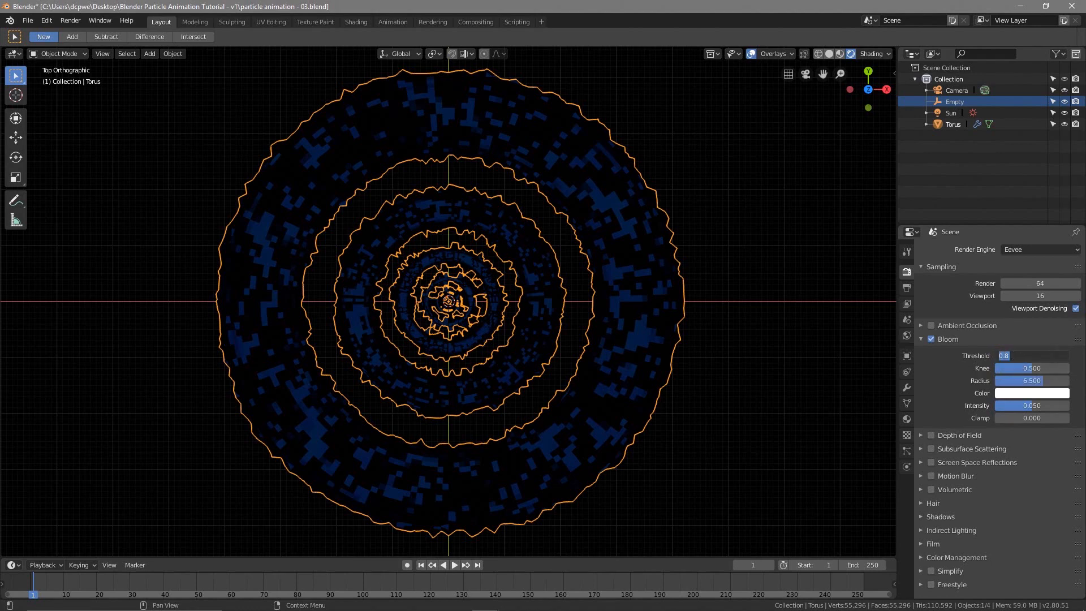
text(2)
key(Return)
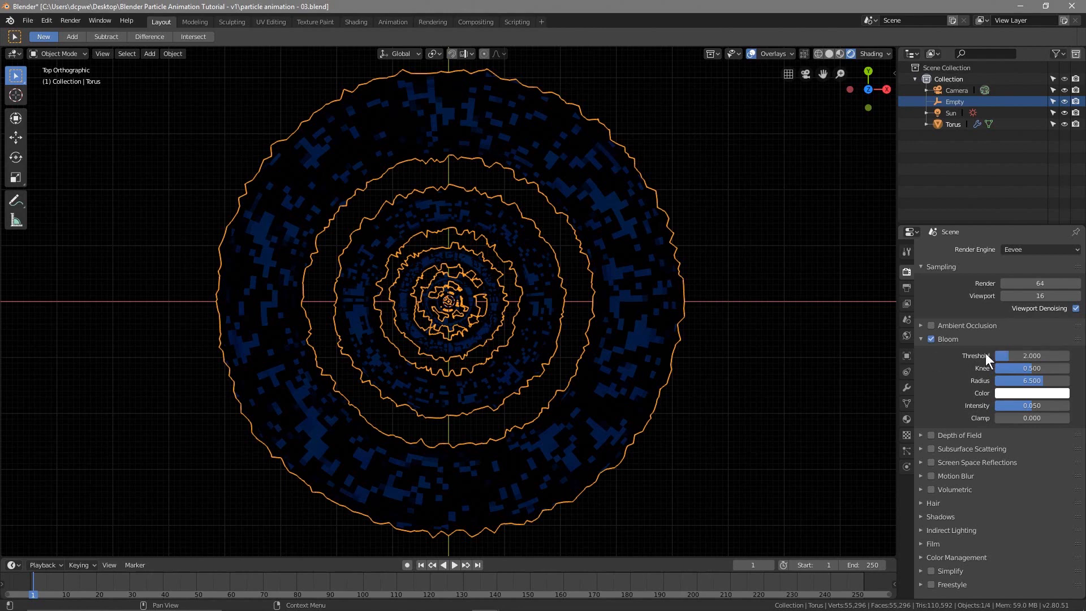
Set the Bloom Knee to 0.177, Radius to 4 and Intensity to 0.090.
click(1022, 367)
text(0.177)
key(Return)
click(1029, 379)
text(4)
key(Return)
drag(1036, 410, 1057, 409)
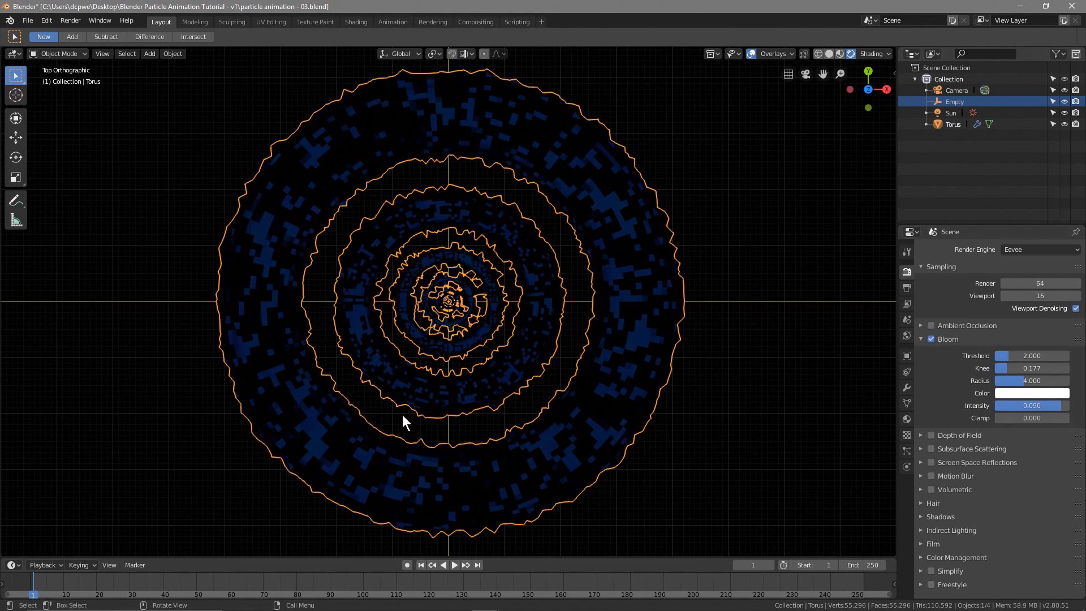
Enable Volumetric rendering with a 4px Tile Size and save the file.
click(931, 489)
click(970, 488)
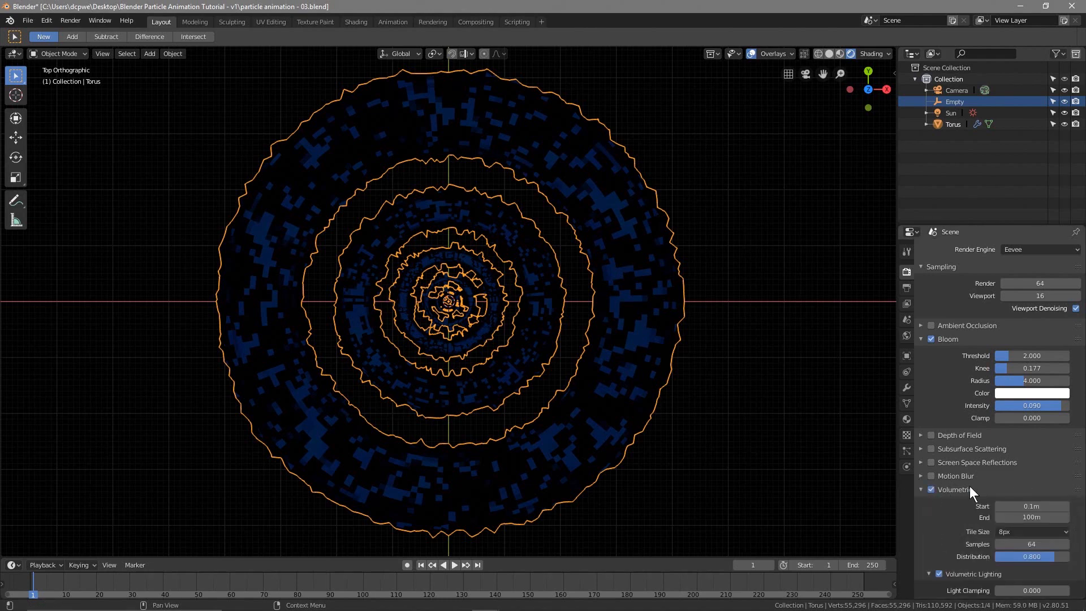
key(ctrl+s)
scroll(1012, 430, down, 5)
click(1019, 413)
click(1020, 403)
click(1022, 403)
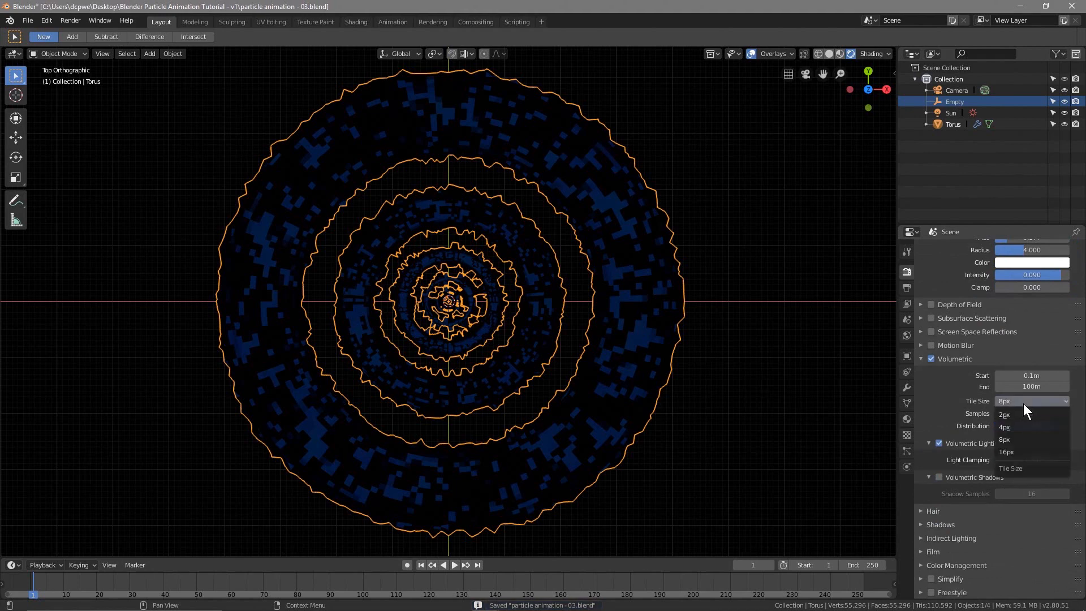
click(1026, 425)
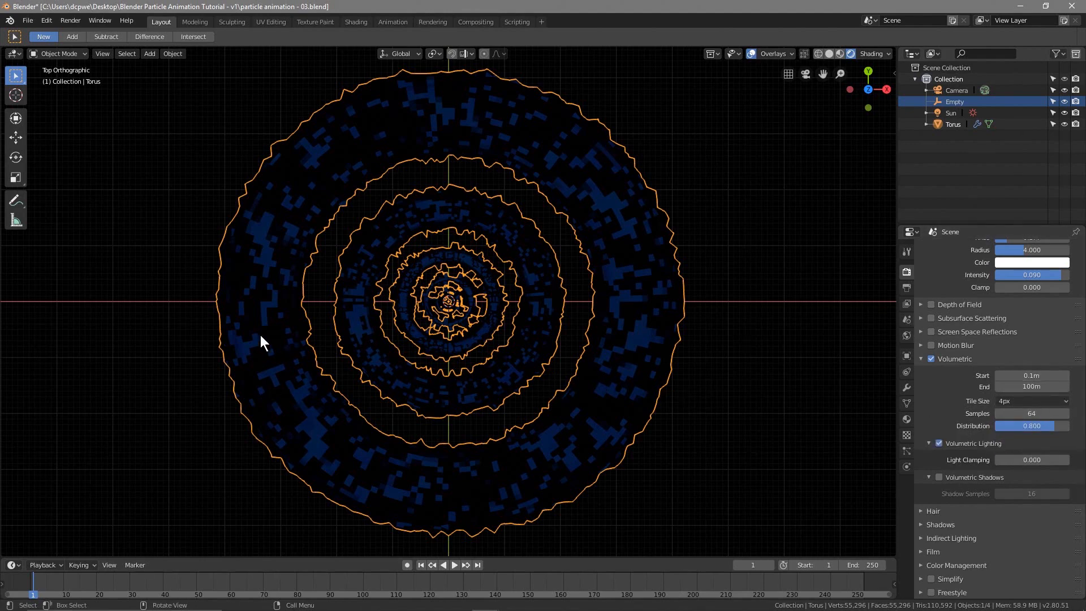
Show the World's shader nodes in the Shading workspace and spread the Background and World Output nodes apart.
click(353, 23)
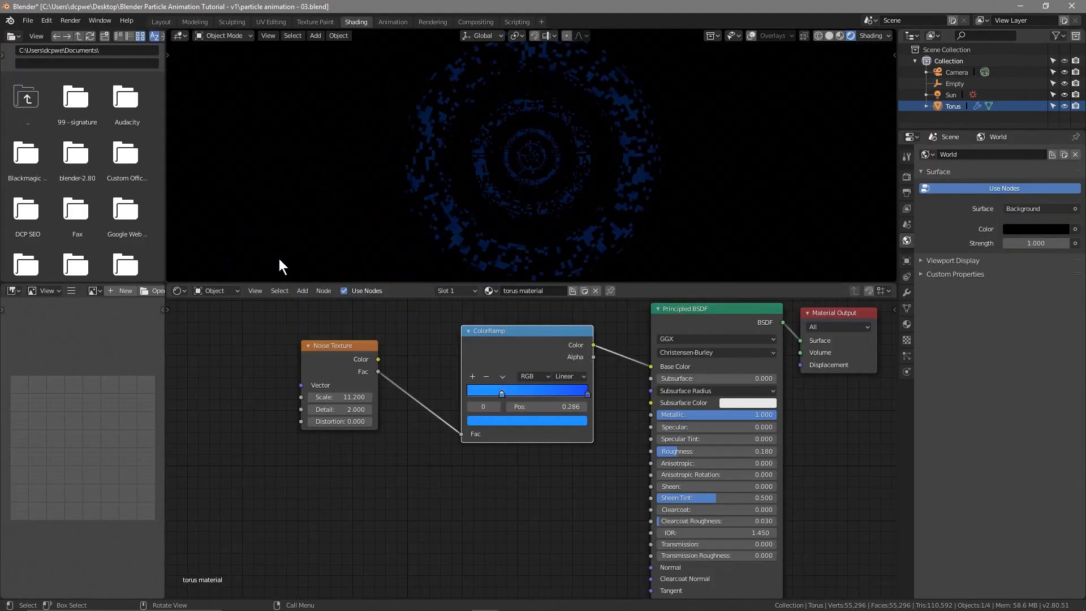
click(219, 291)
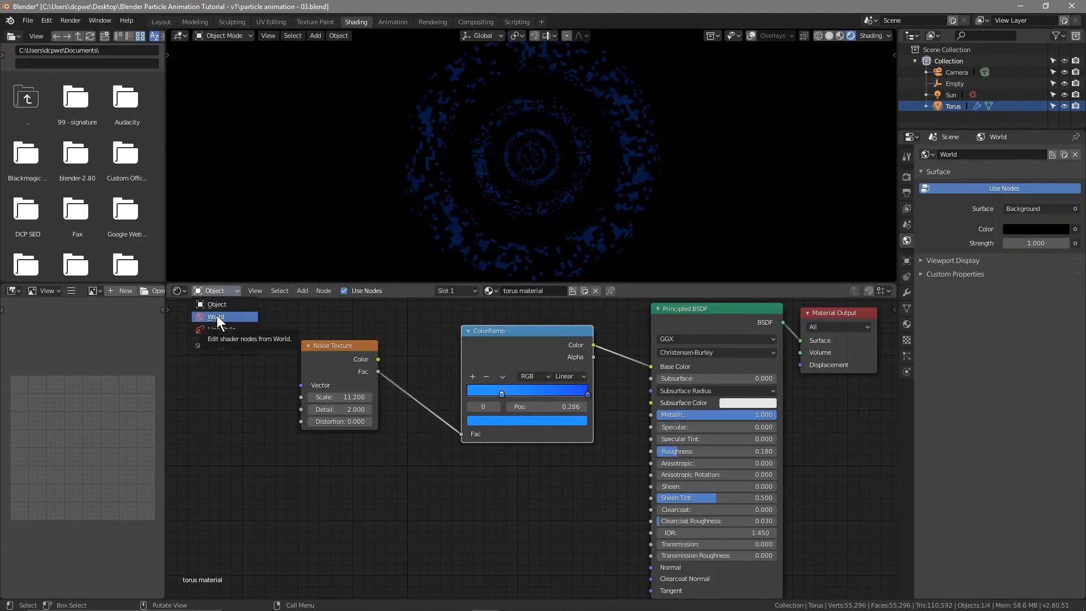
click(216, 316)
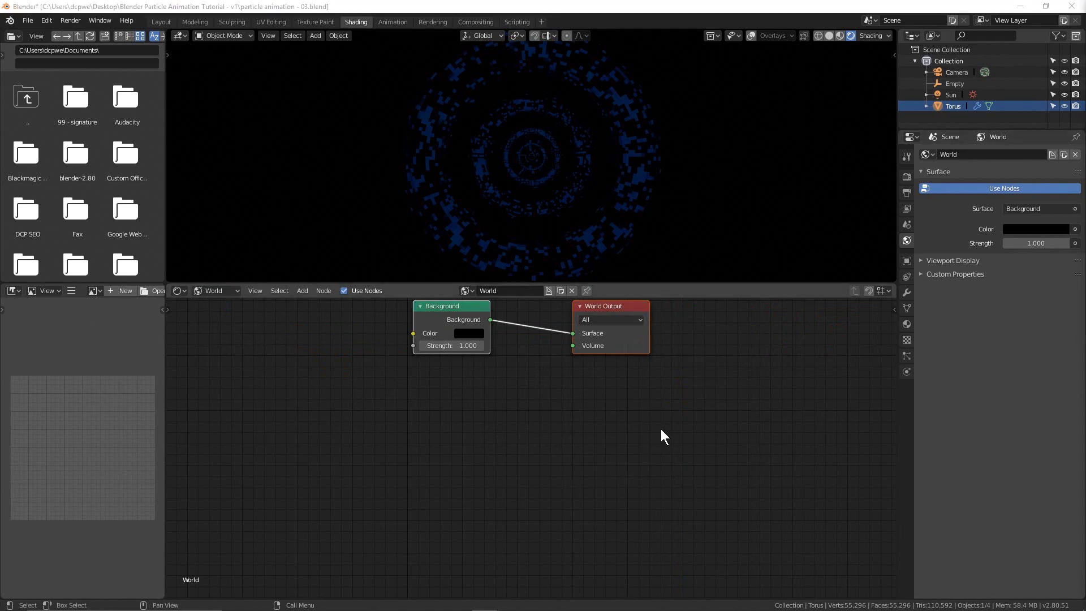
drag(602, 310, 663, 342)
drag(453, 320, 484, 375)
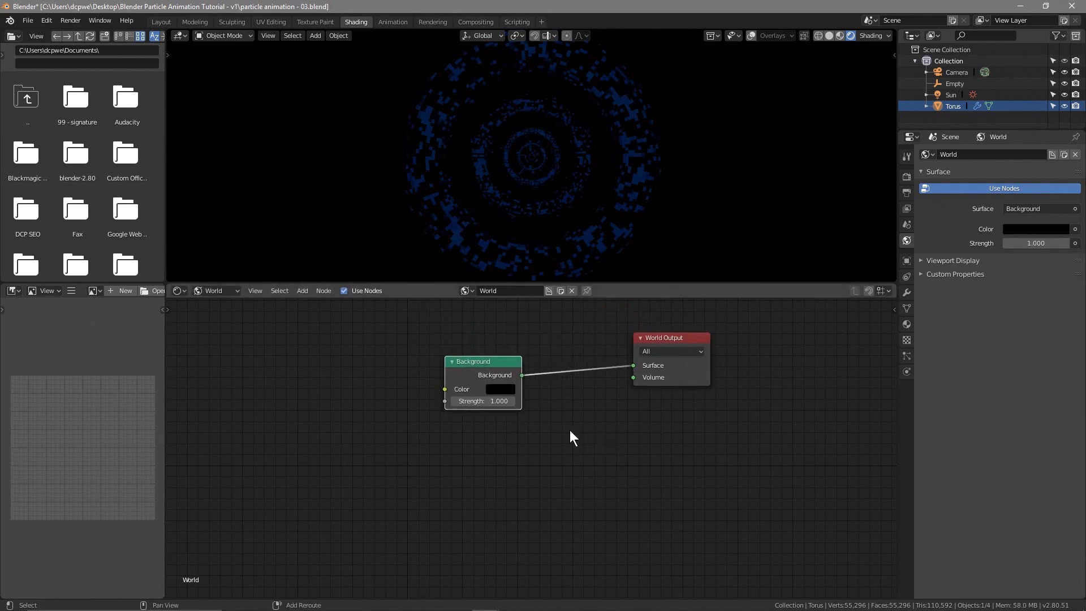
click(209, 291)
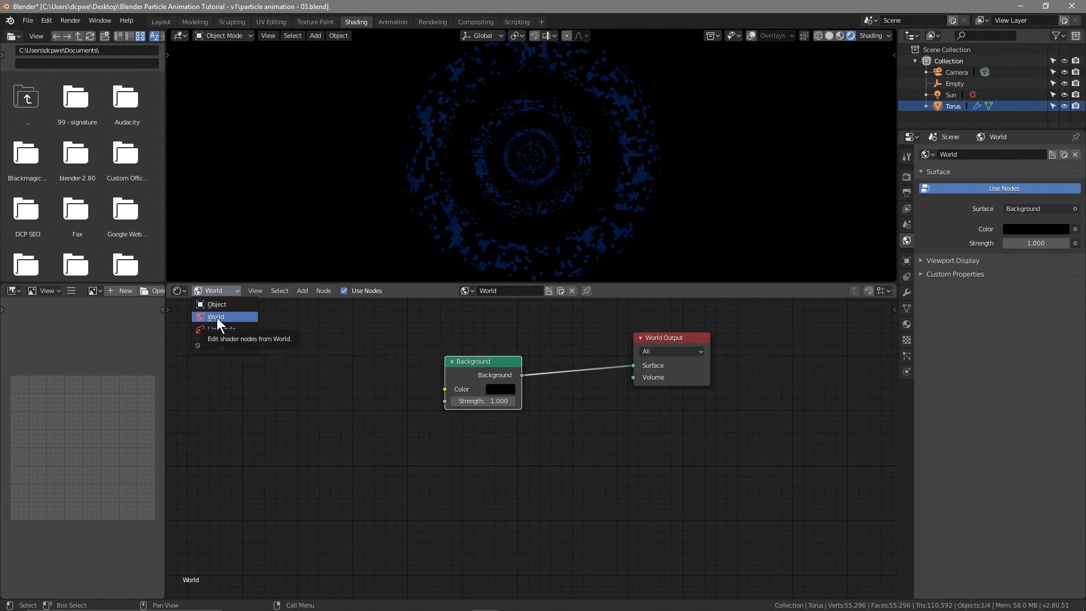
click(217, 317)
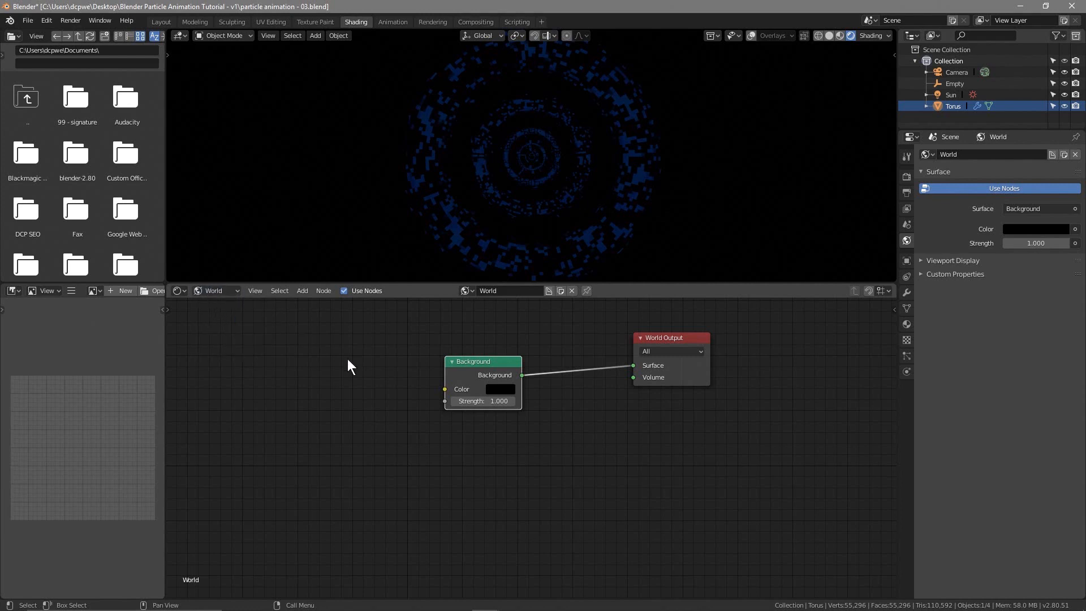
Add a Volume Scatter node below the Background node and connect it to the World Output's Volume input.
key(shift+a)
mouse_move(578, 417)
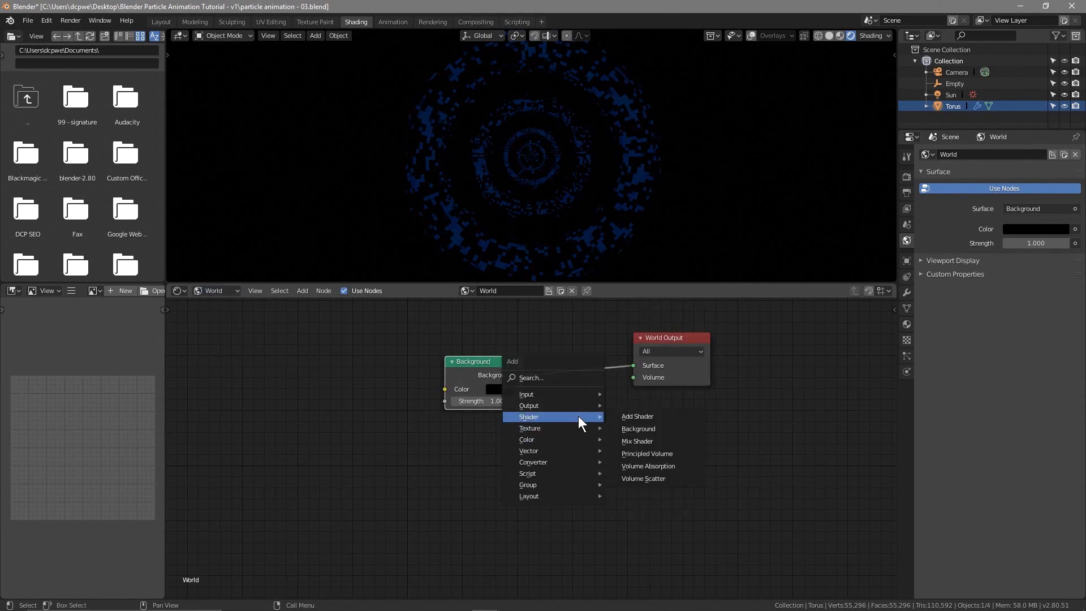
click(636, 477)
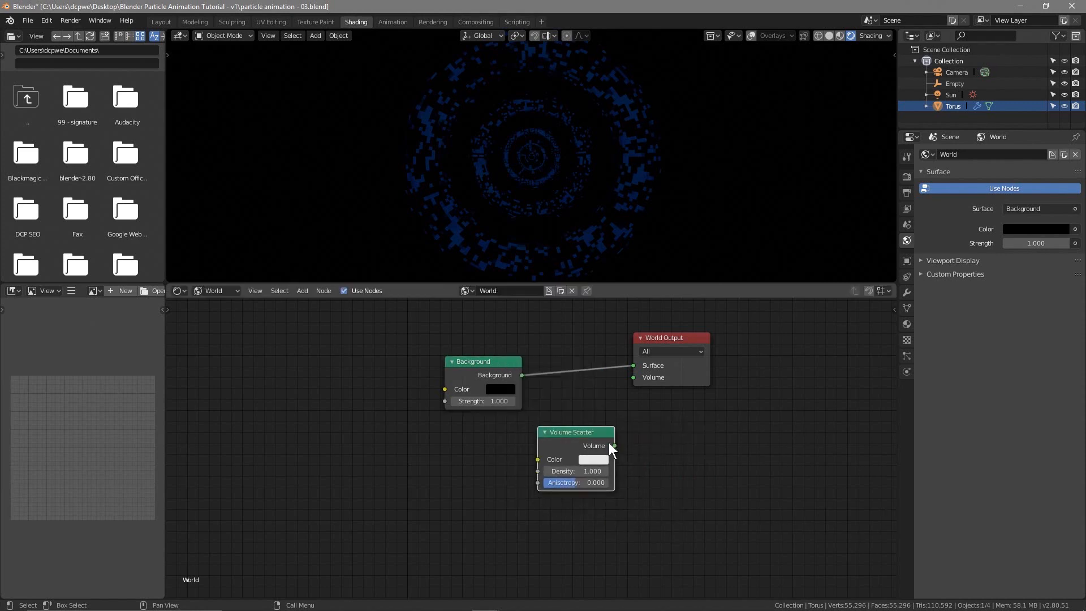
drag(614, 445, 631, 381)
Set the Volume Scatter's Density to 0.015 and Anisotropy to 0.764.
click(571, 471)
text(0.015)
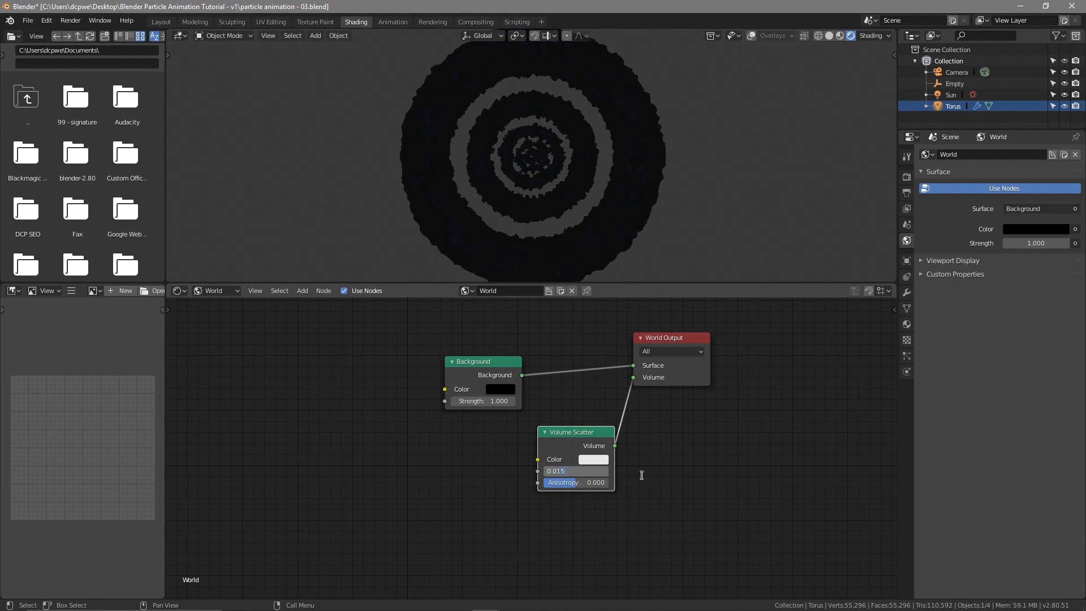
key(Return)
scroll(645, 483, up, 2)
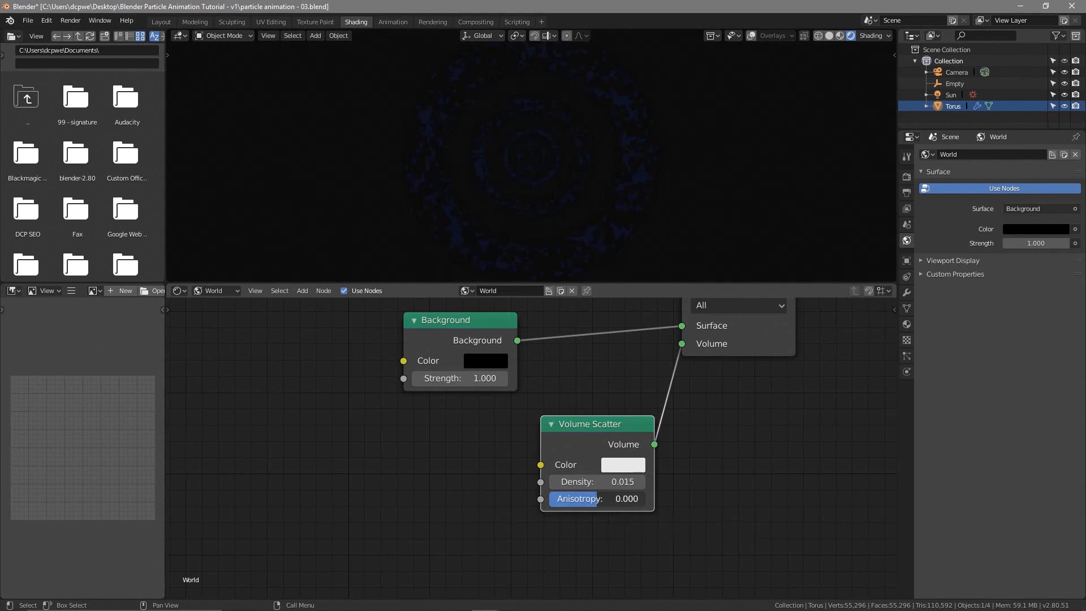
click(620, 497)
text(0.7)
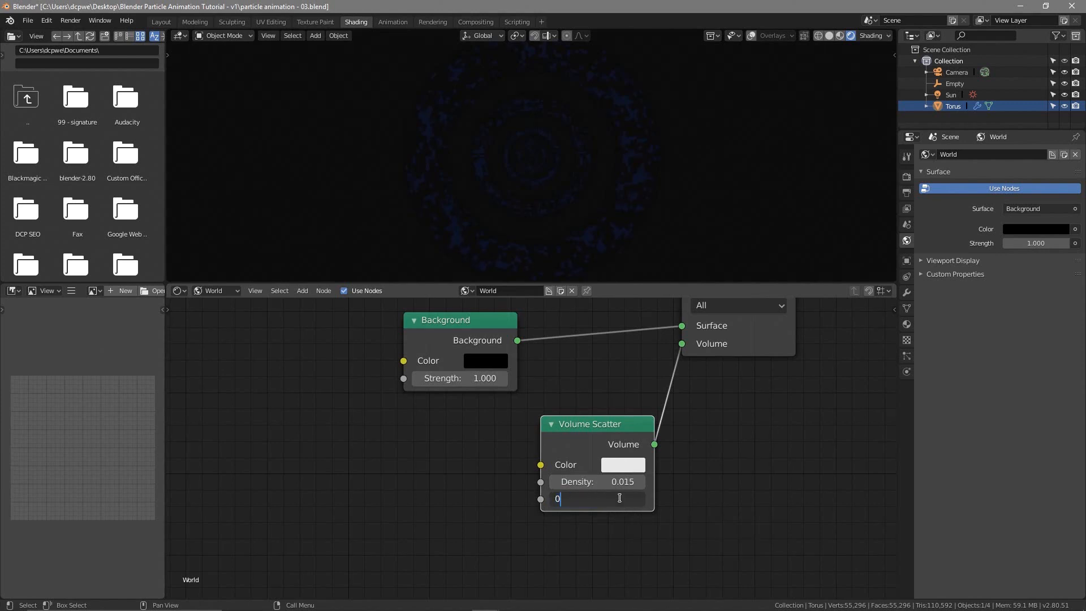
text(64)
key(Return)
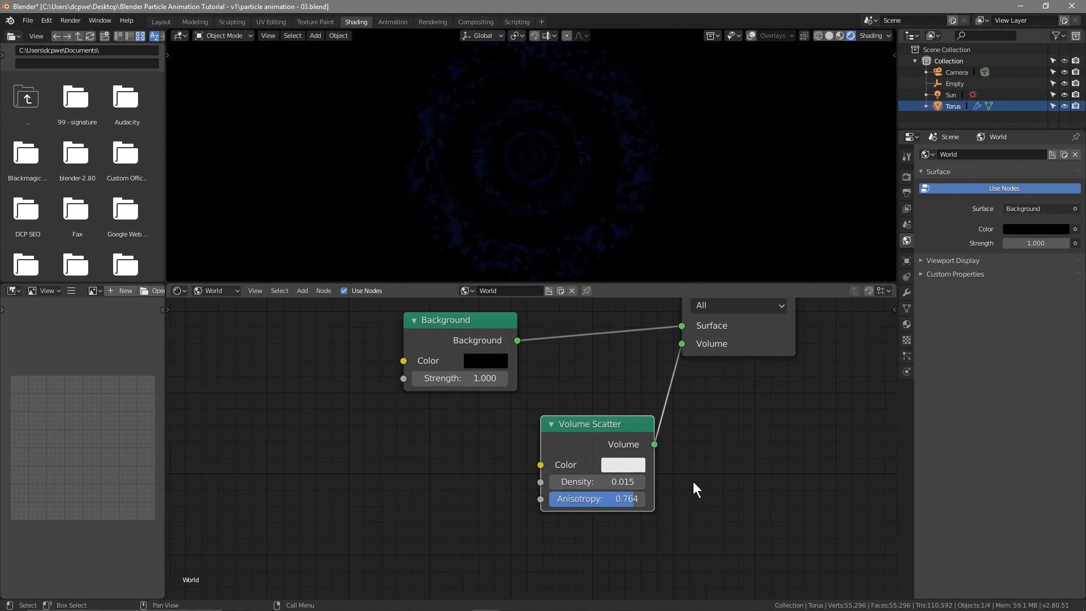
scroll(486, 331, down, 2)
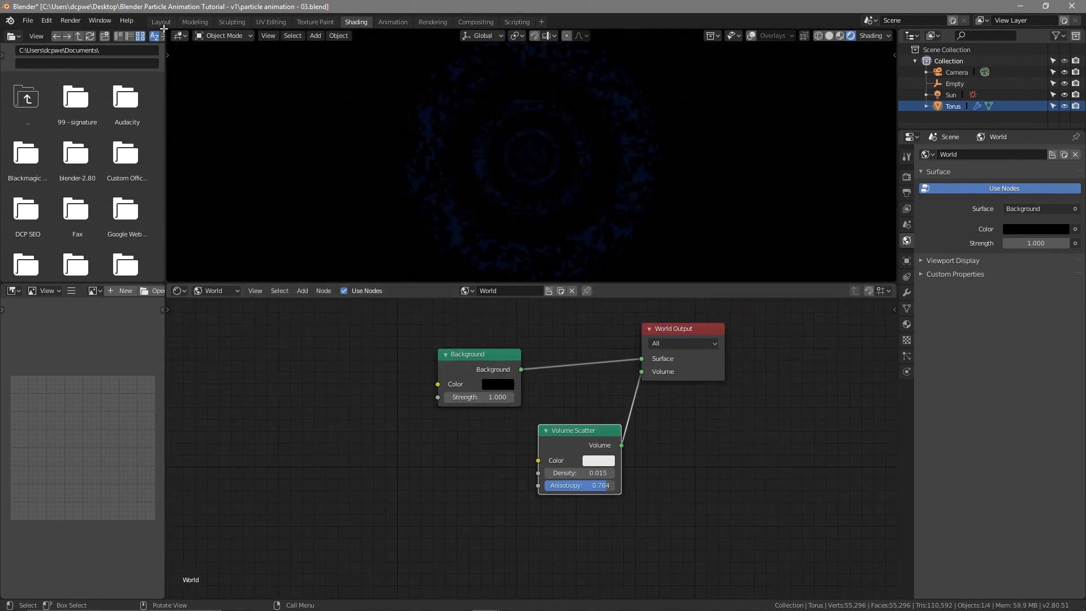
Add a Spot light at the center of the rings in the Layout workspace.
click(157, 25)
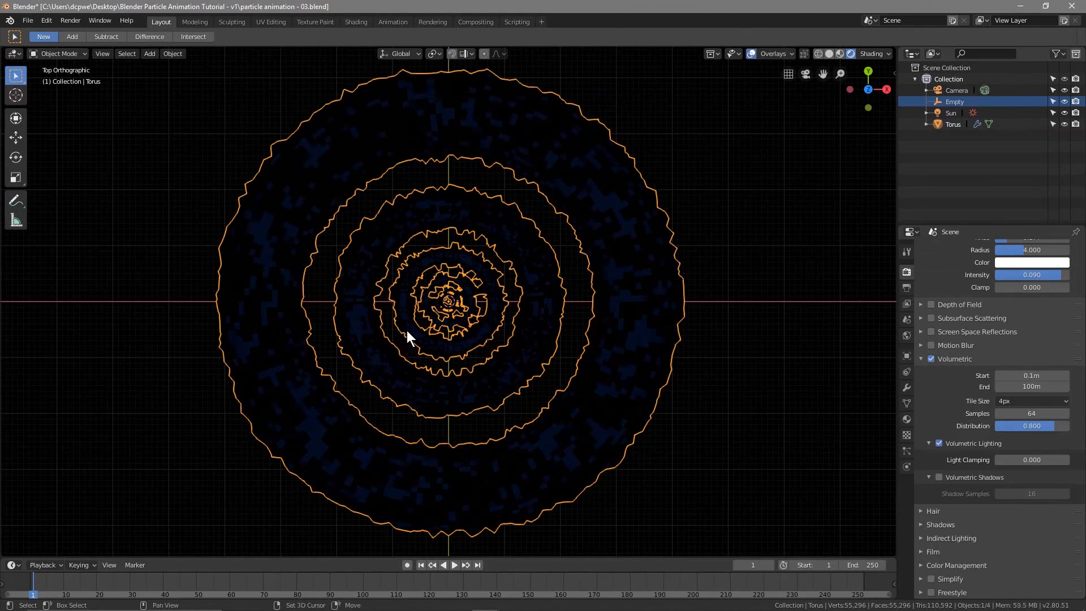
key(shift+a)
mouse_move(378, 463)
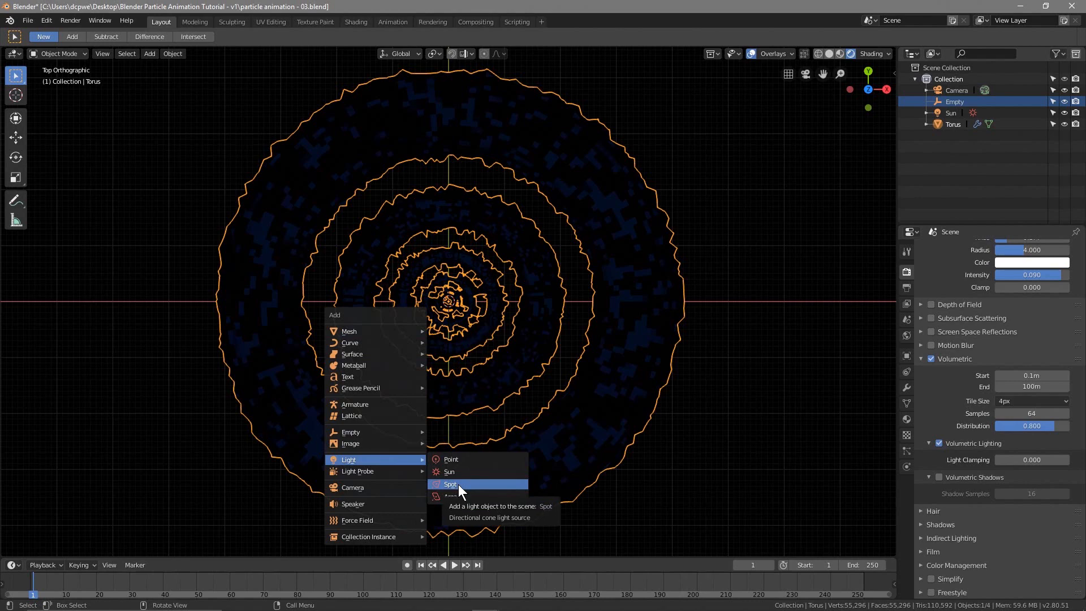
click(458, 485)
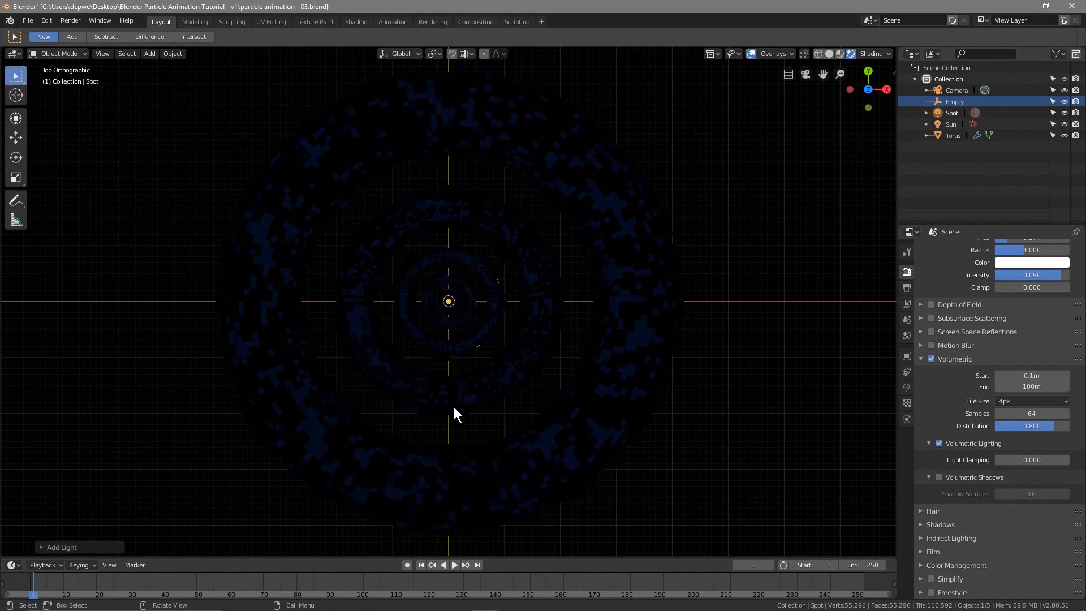
View the scene from the right side and rotate the Spot light 180° on X so it points upward.
key(KP_3)
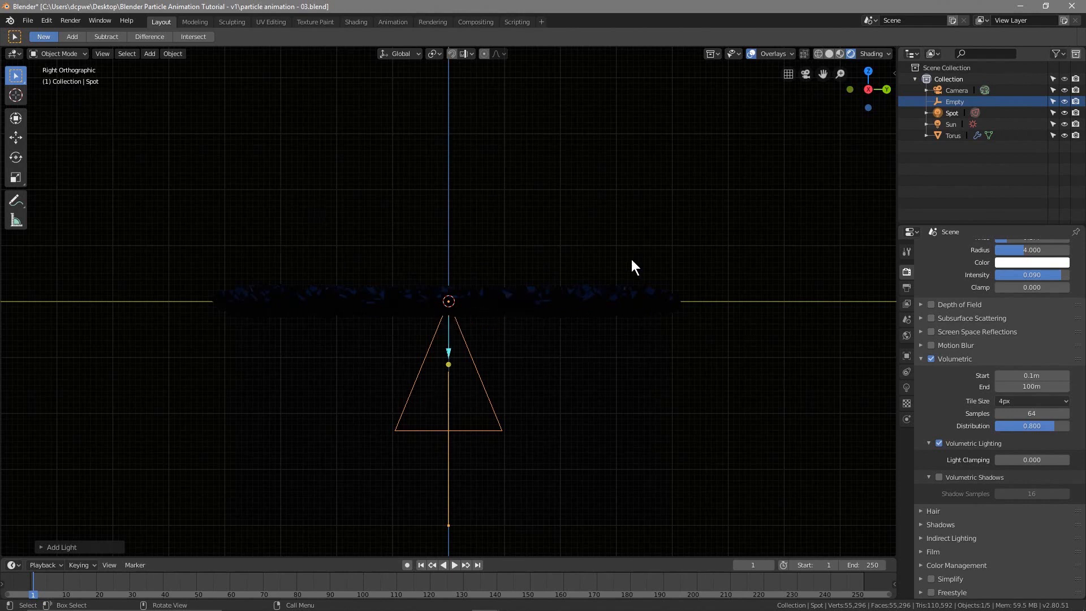
click(906, 355)
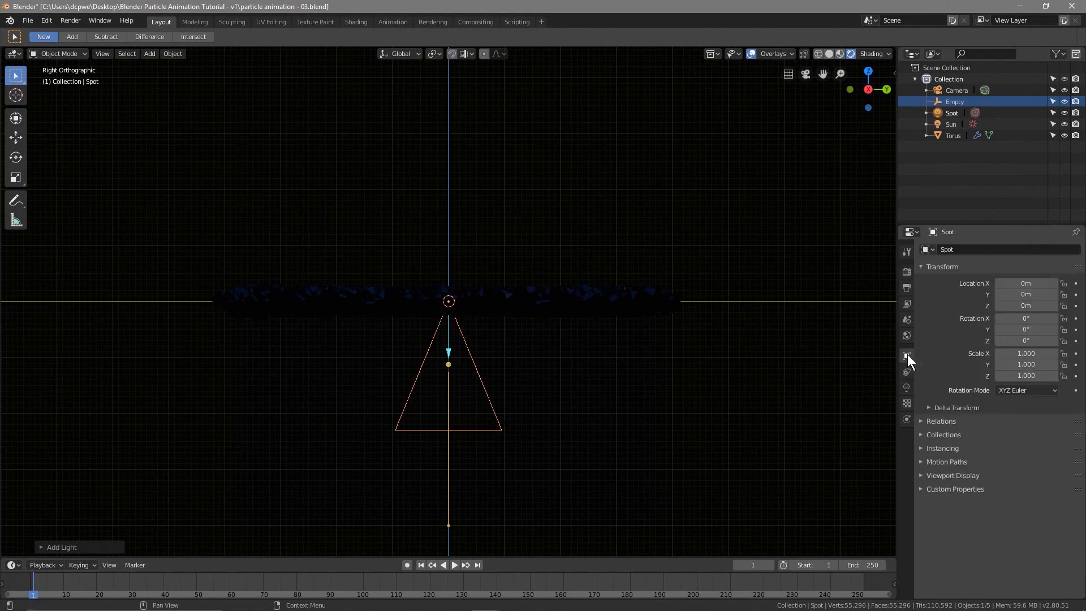
drag(1015, 318, 1026, 319)
click(1021, 320)
text(180)
key(Return)
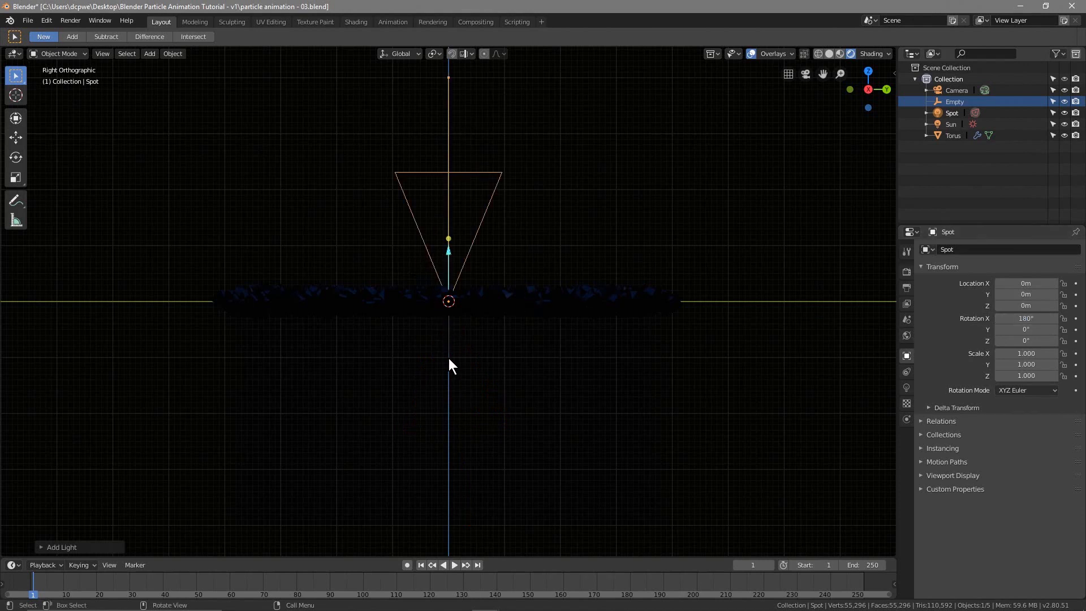
Move the Spot light straight down below the rings to about -26.9 m on Z, check it from the top, and save the file.
click(16, 137)
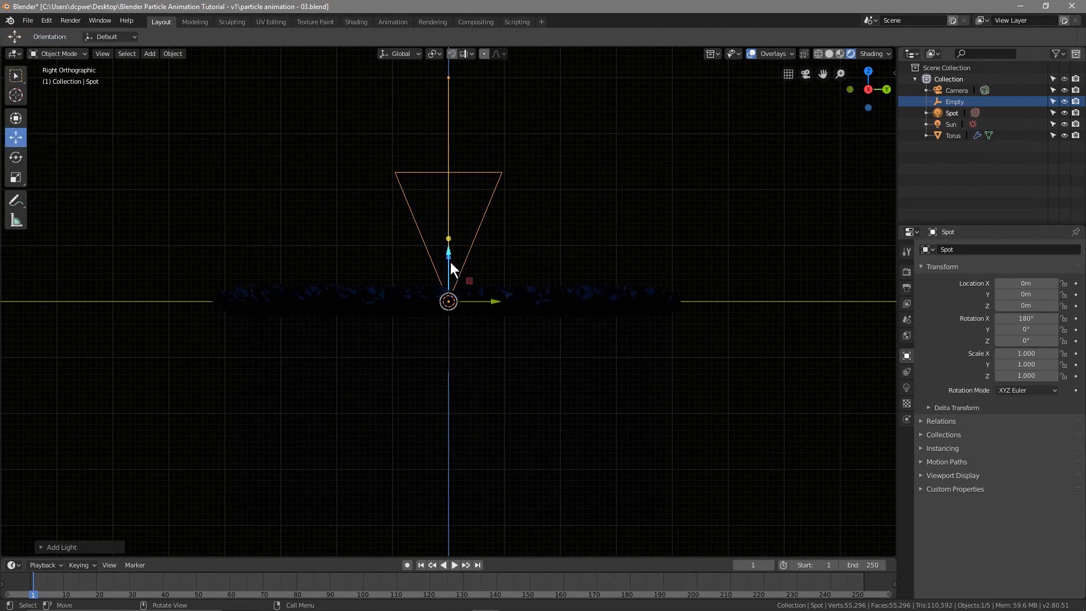
drag(449, 259, 448, 402)
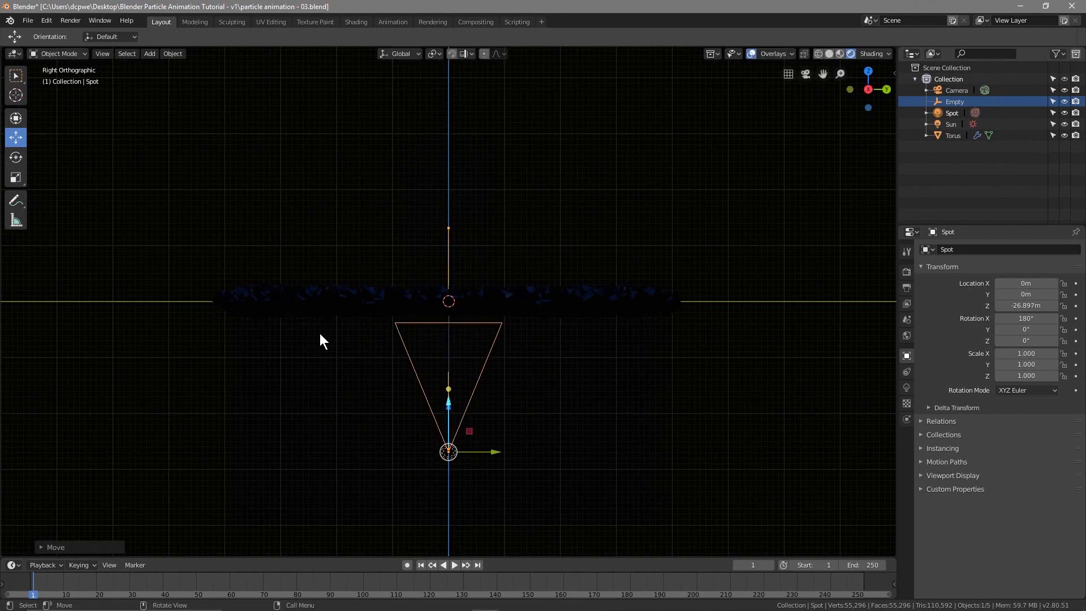
key(KP_7)
scroll(447, 302, up, 8)
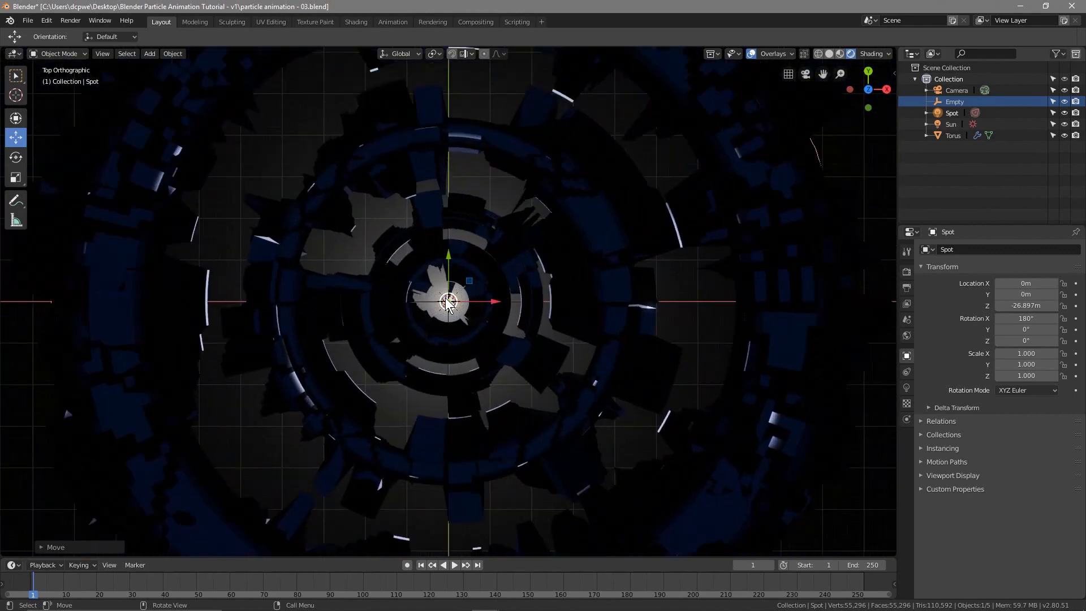
scroll(455, 301, down, 2)
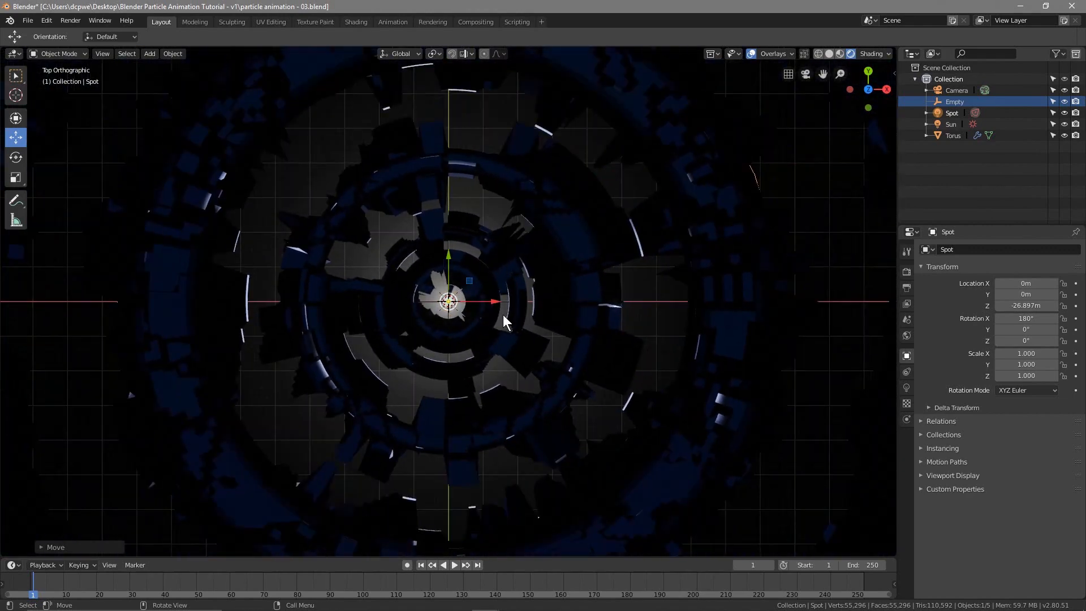
scroll(504, 313, down, 12)
scroll(506, 309, up, 2)
key(ctrl+s)
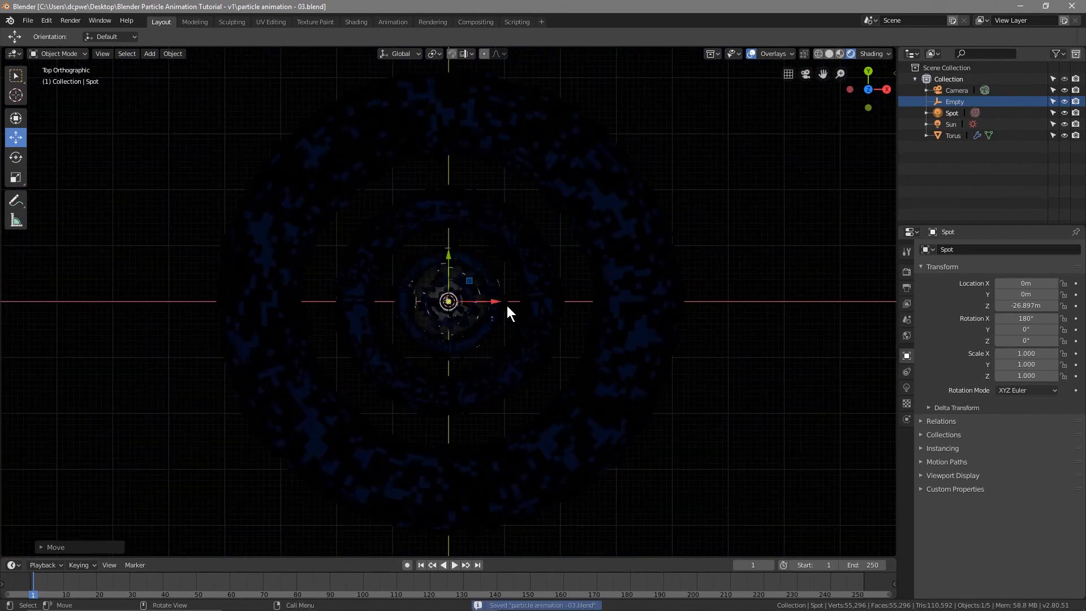
Set the Spot light's color to a saturated blue and its power to 500 W.
click(953, 115)
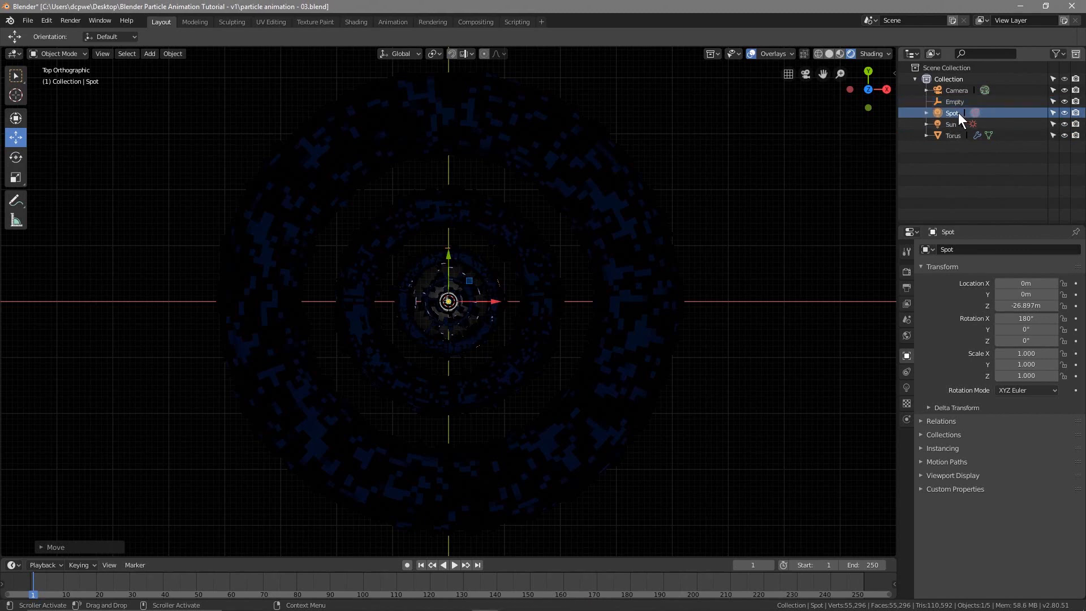
click(907, 388)
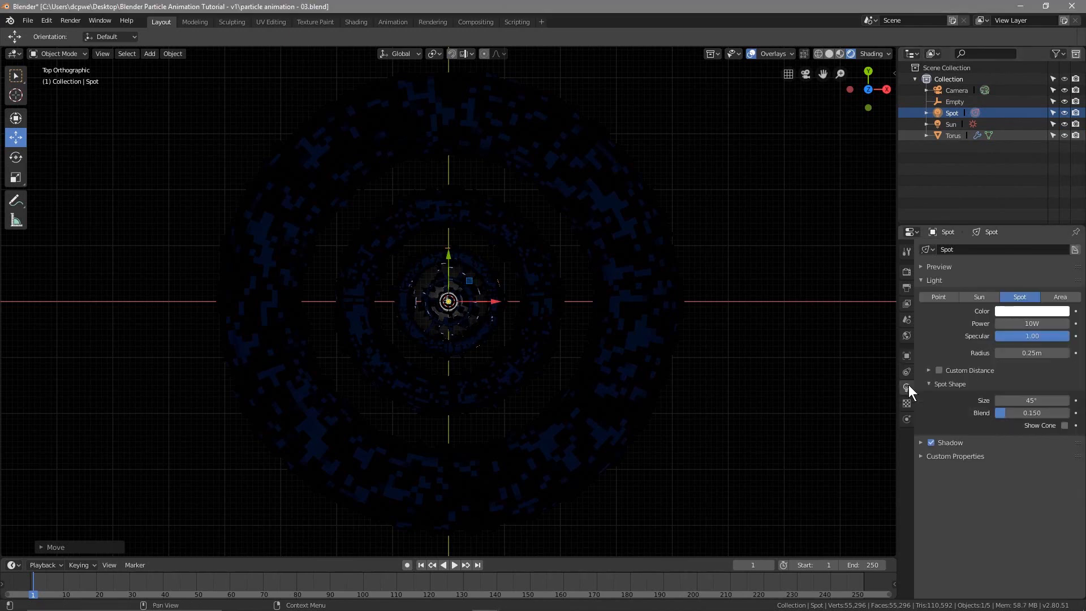
click(1013, 310)
drag(1012, 200, 1034, 165)
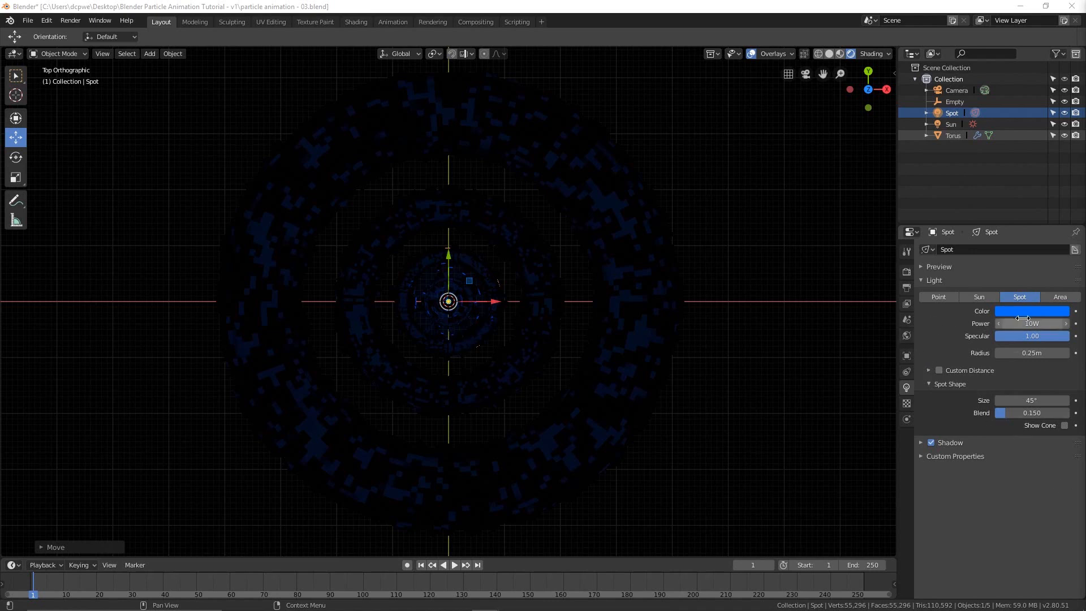
click(1053, 323)
text(500)
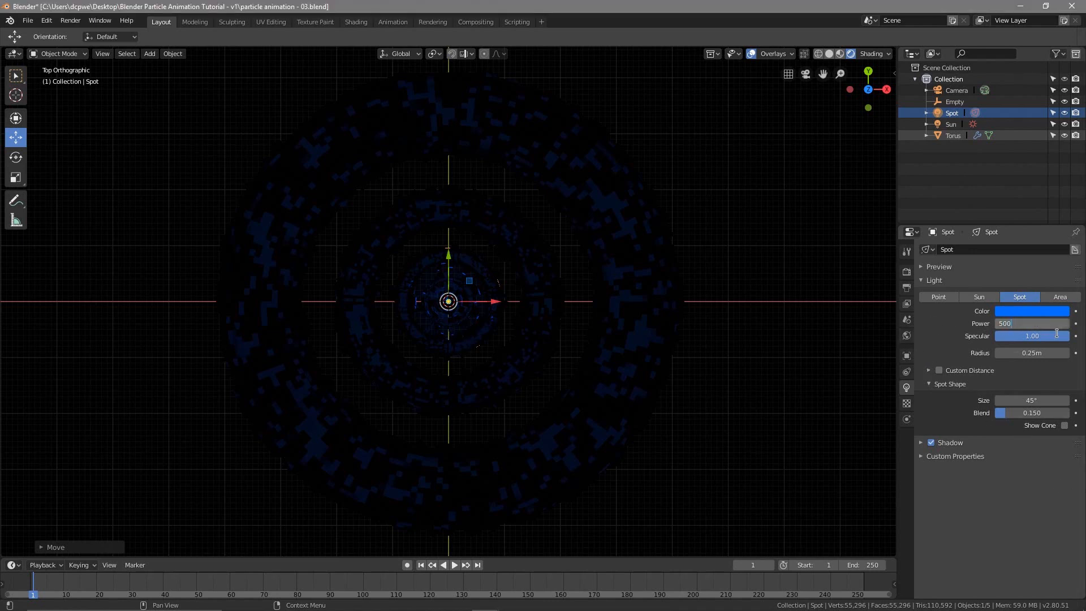
key(Return)
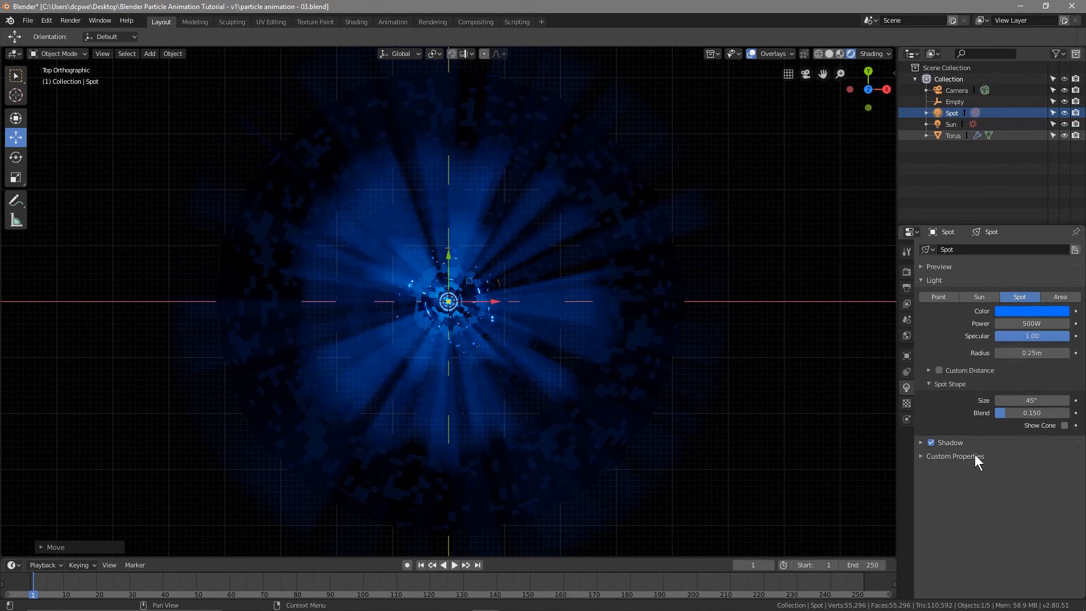
Scale the Empty down to about 0.87 to change the noise displacement pattern of the rings.
scroll(500, 344, up, 5)
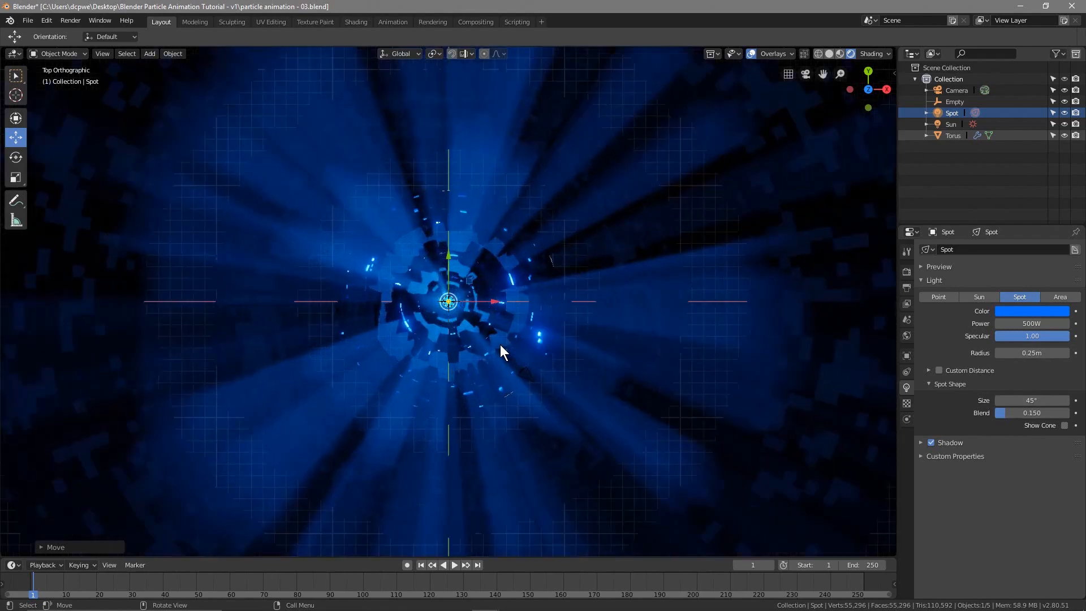
scroll(498, 338, down, 2)
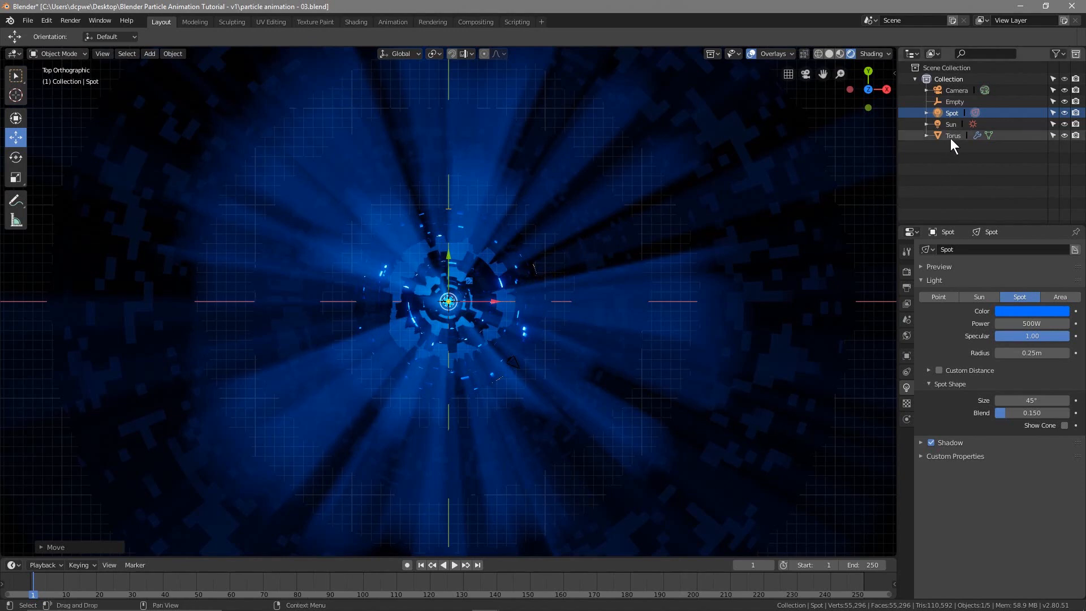
click(957, 103)
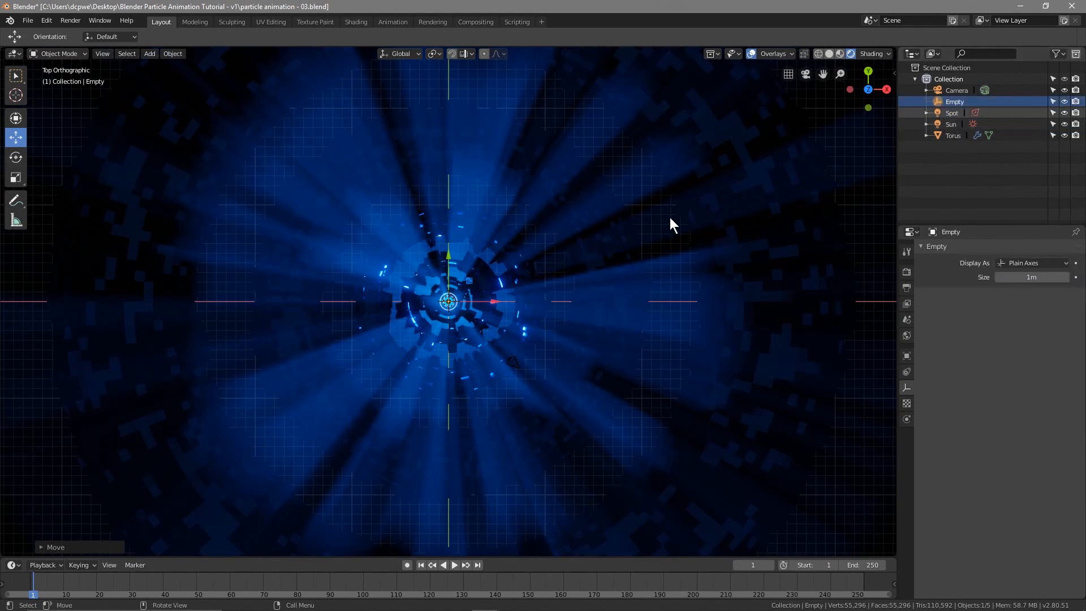
key(s)
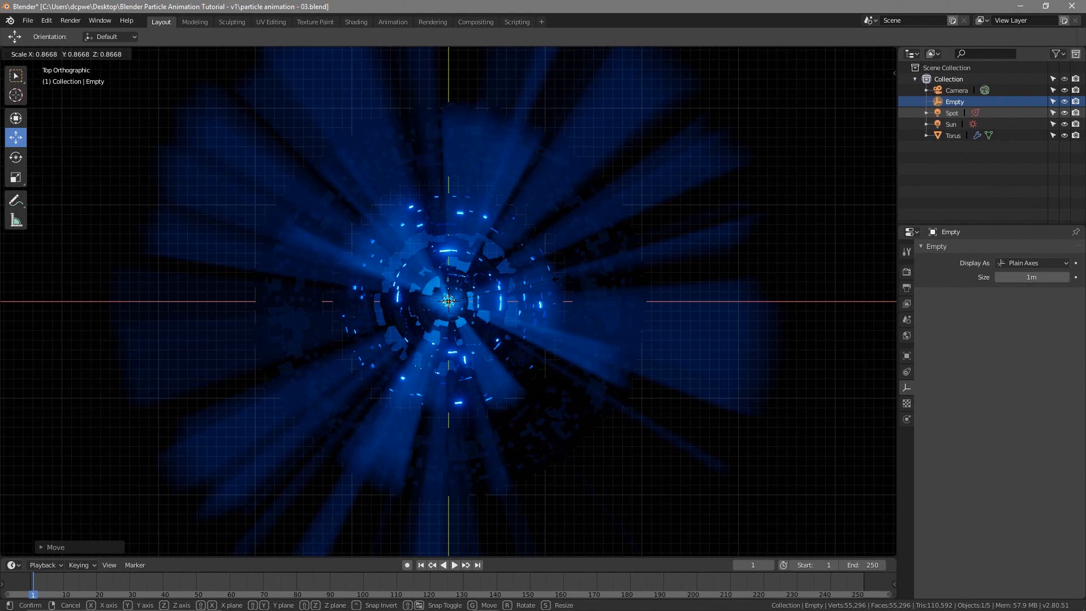
click(555, 279)
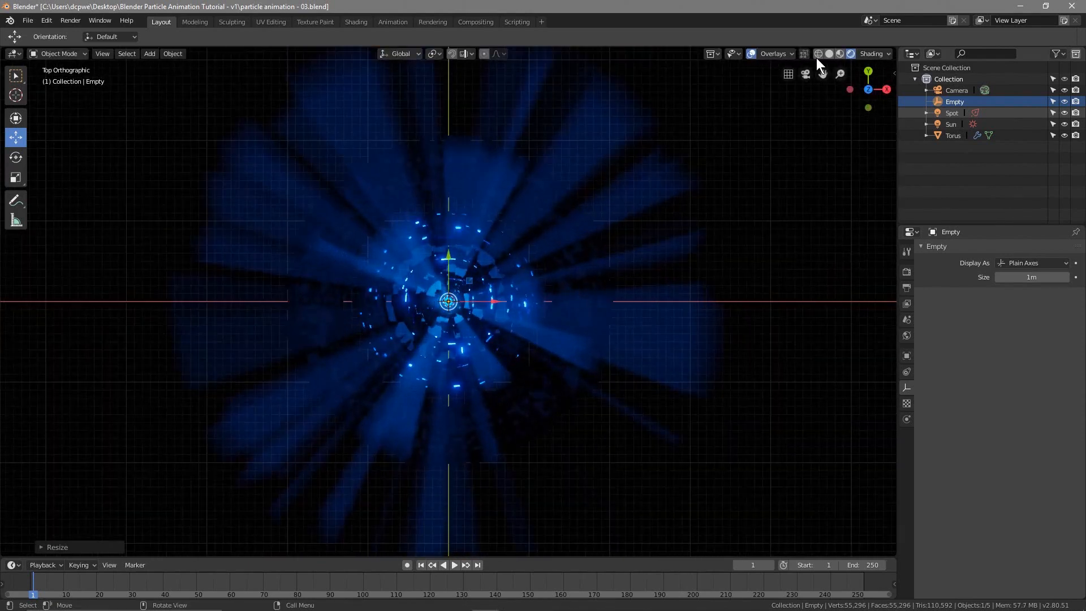
Rescale the Empty in material preview shading to refine the ring pattern, and return the viewport to rendered shading.
click(840, 53)
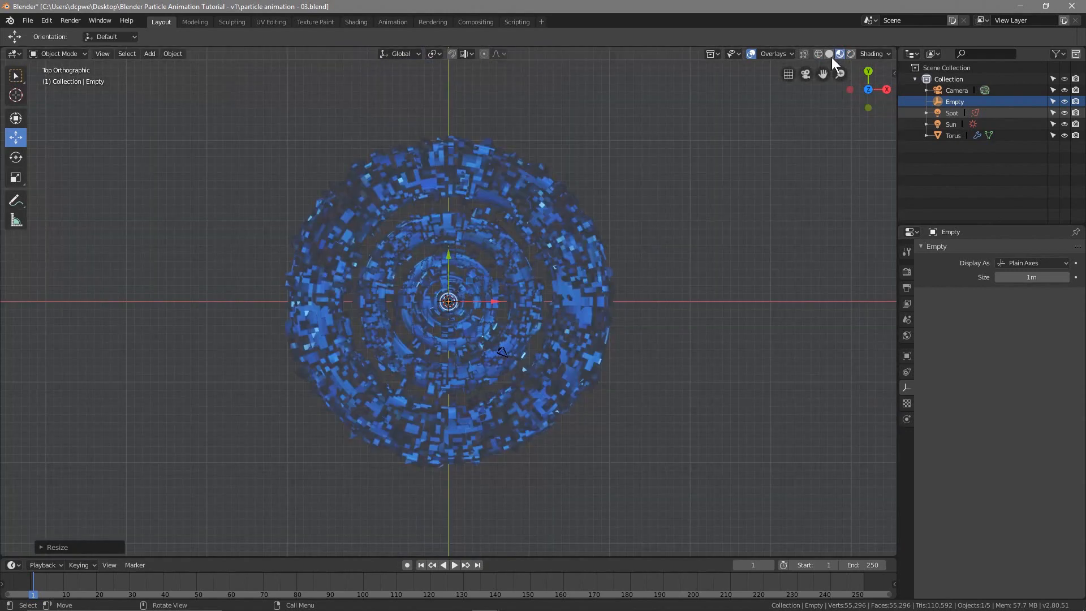
scroll(409, 338, up, 3)
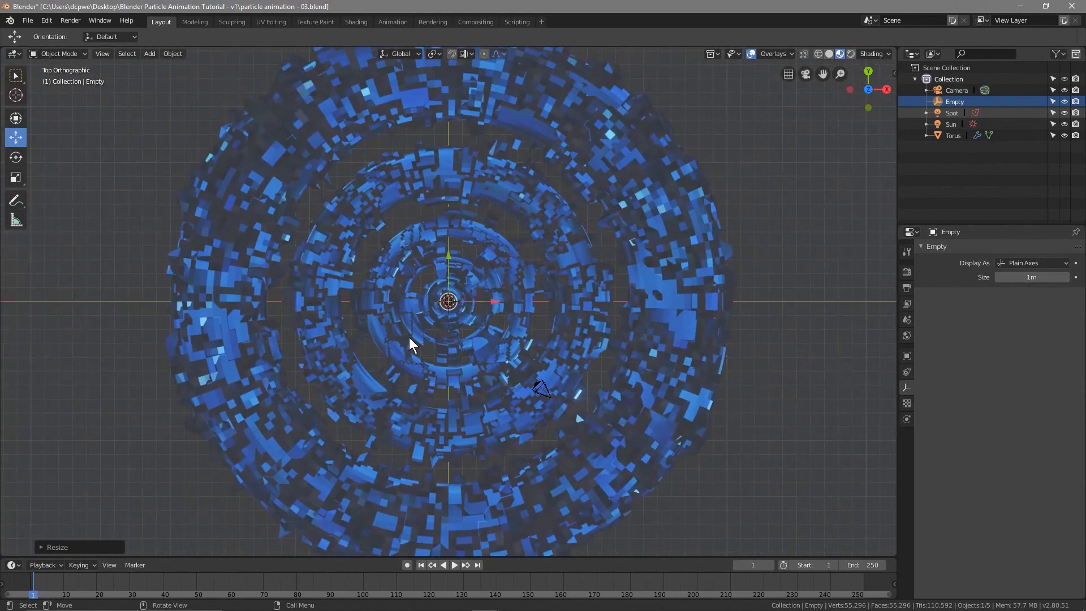
scroll(409, 337, down, 1)
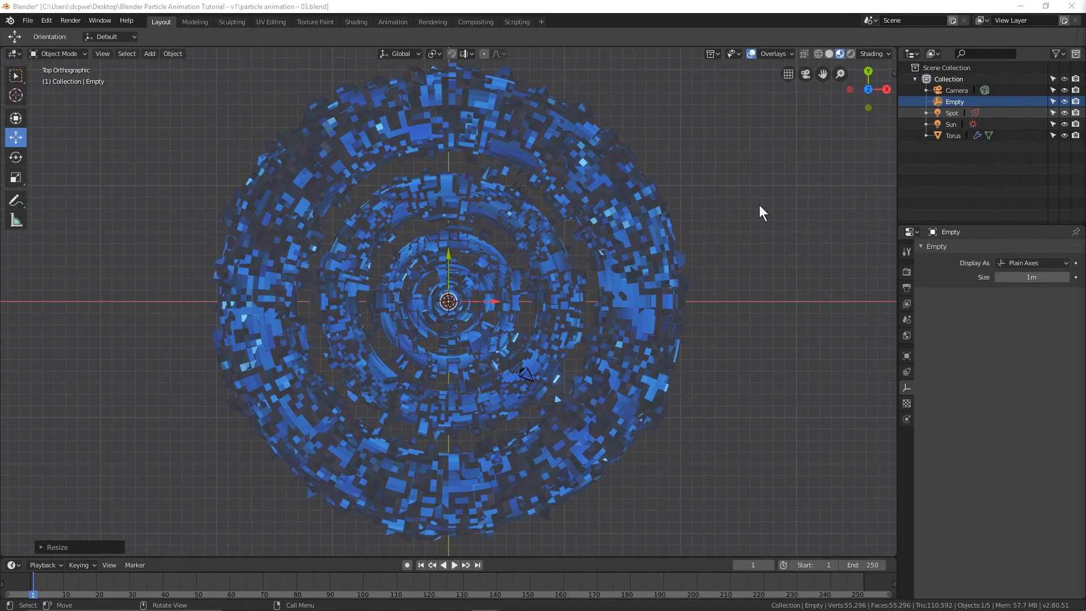
click(944, 104)
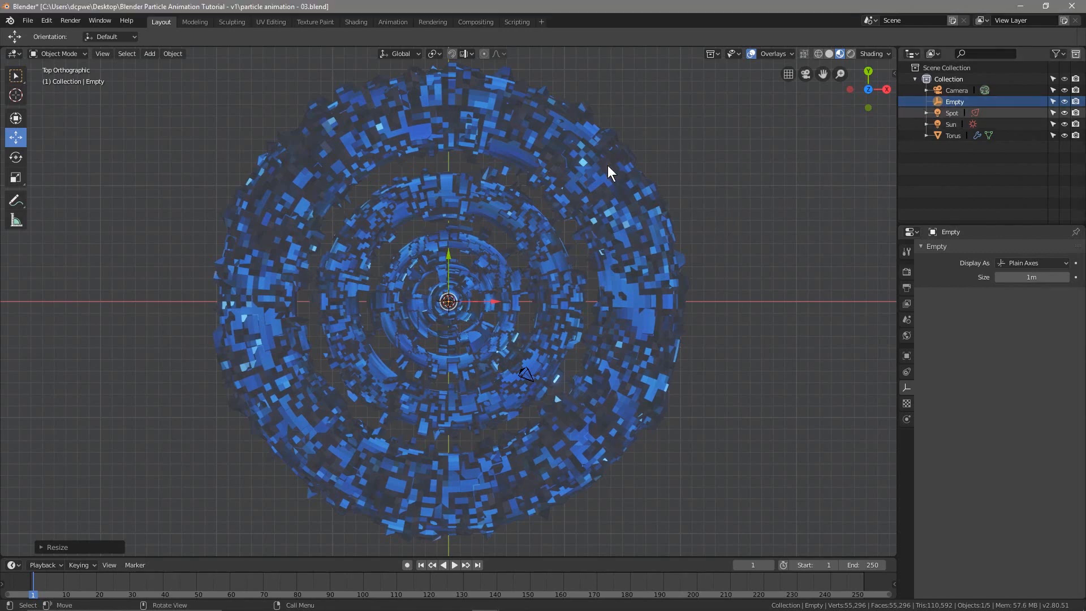
click(562, 158)
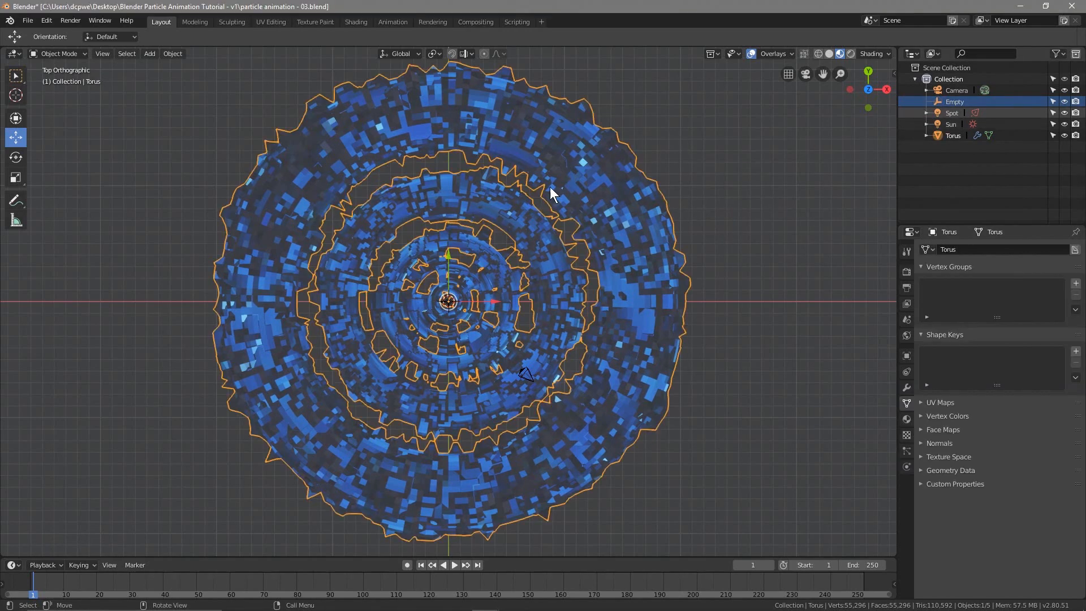
click(948, 102)
key(s)
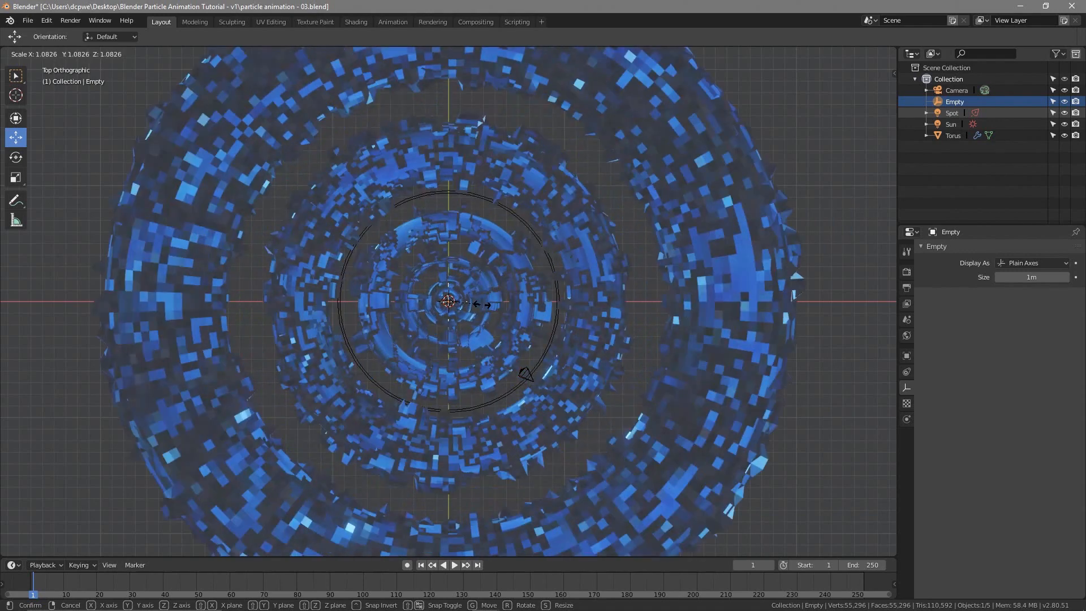
click(480, 304)
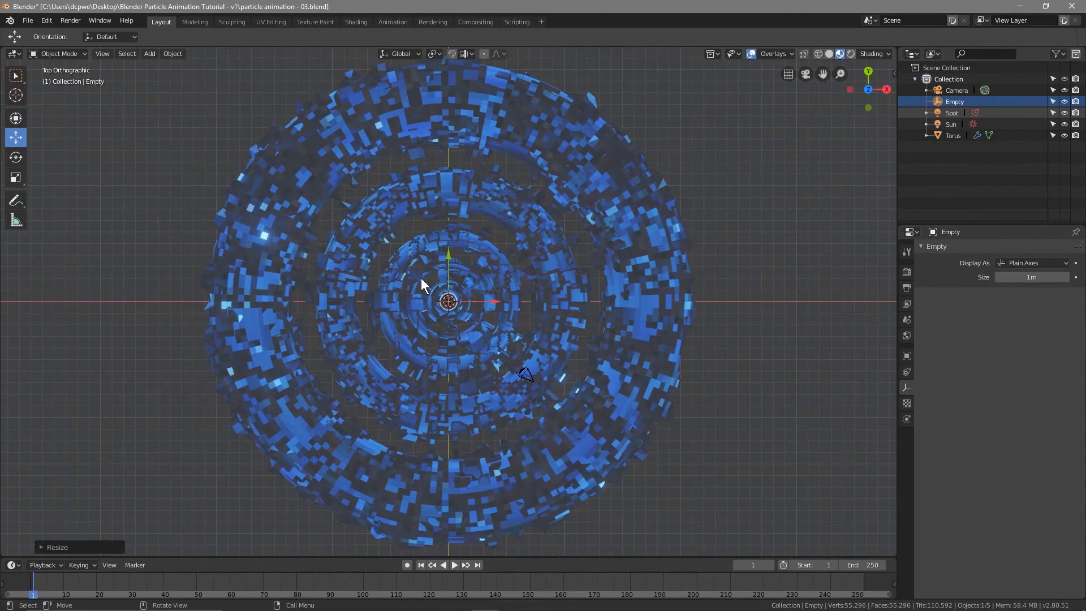
click(851, 53)
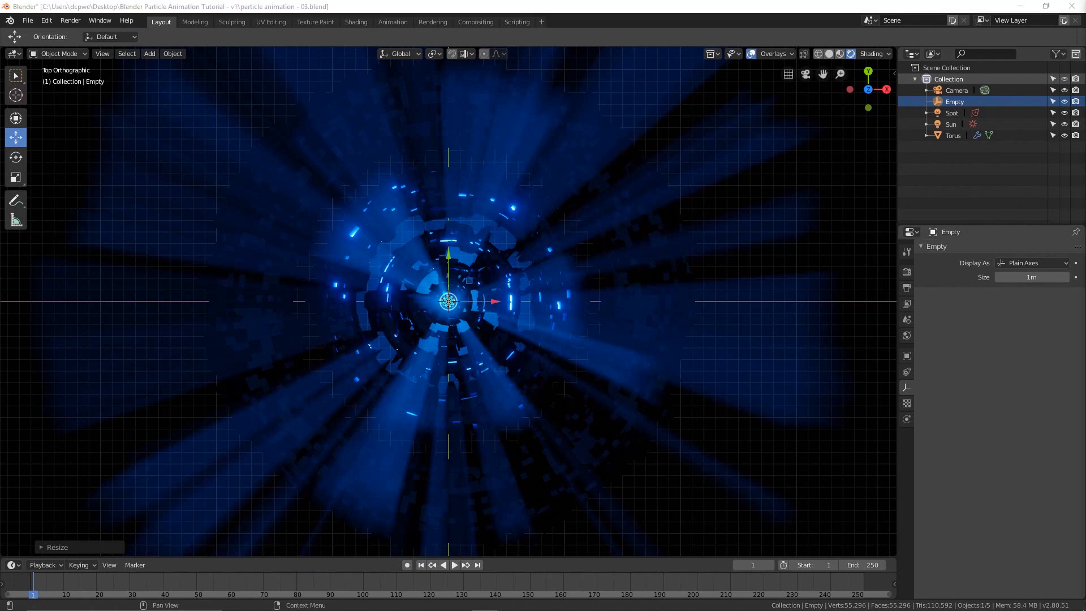
Inspect the lit rings and light rays through the camera and in the free view, and save the file.
click(360, 22)
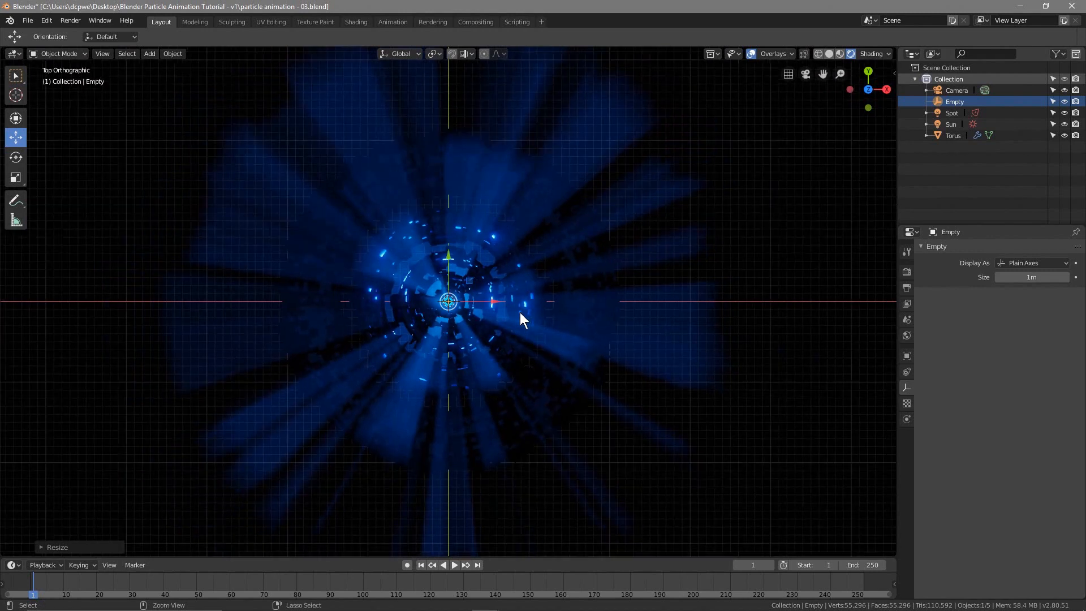
key(KP_0)
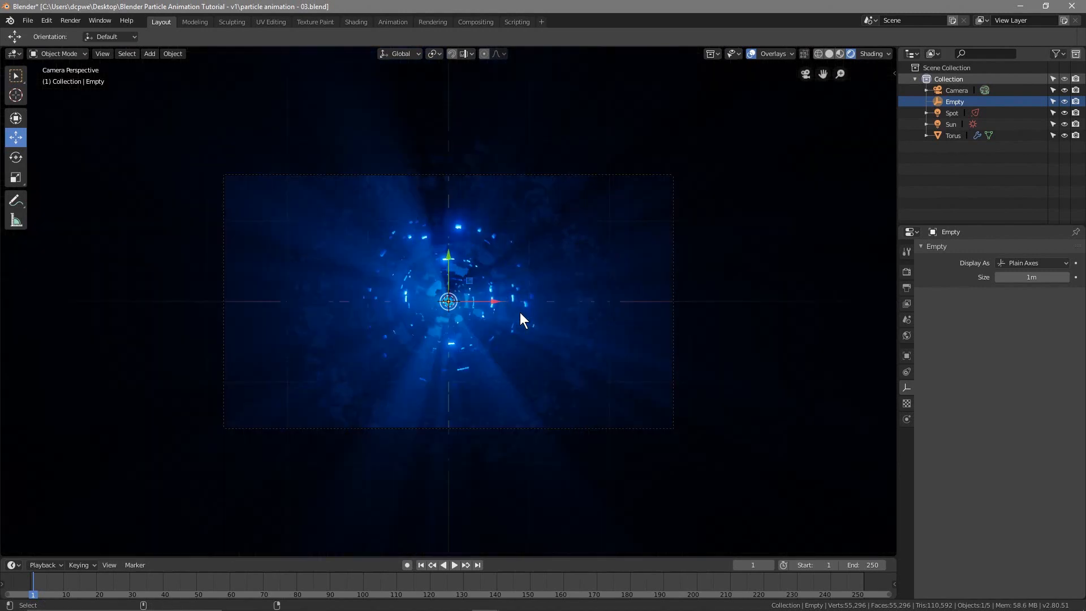
scroll(489, 281, up, 3)
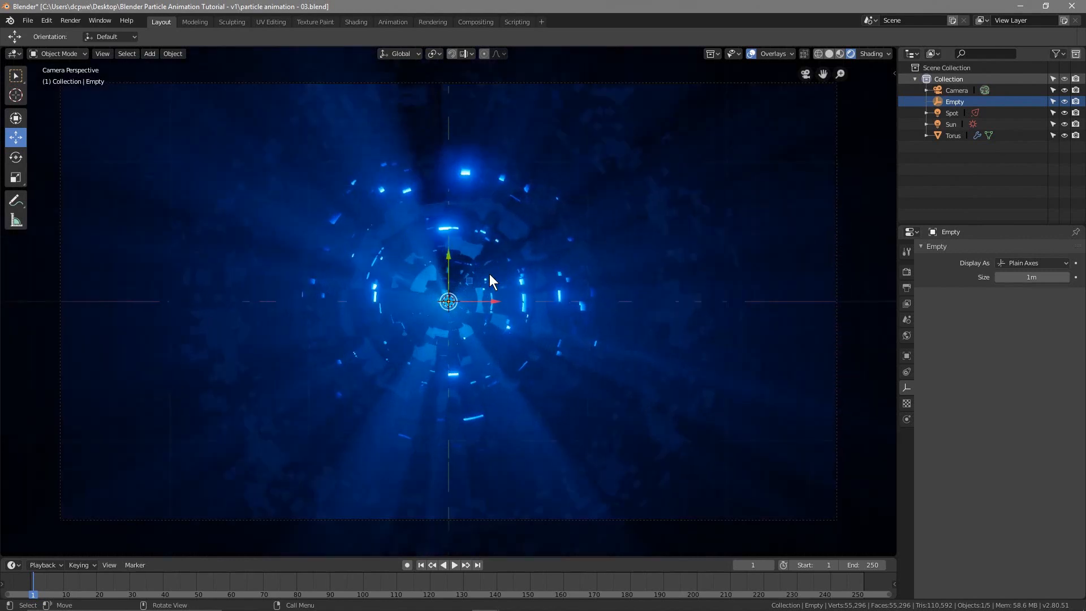
scroll(475, 252, down, 1)
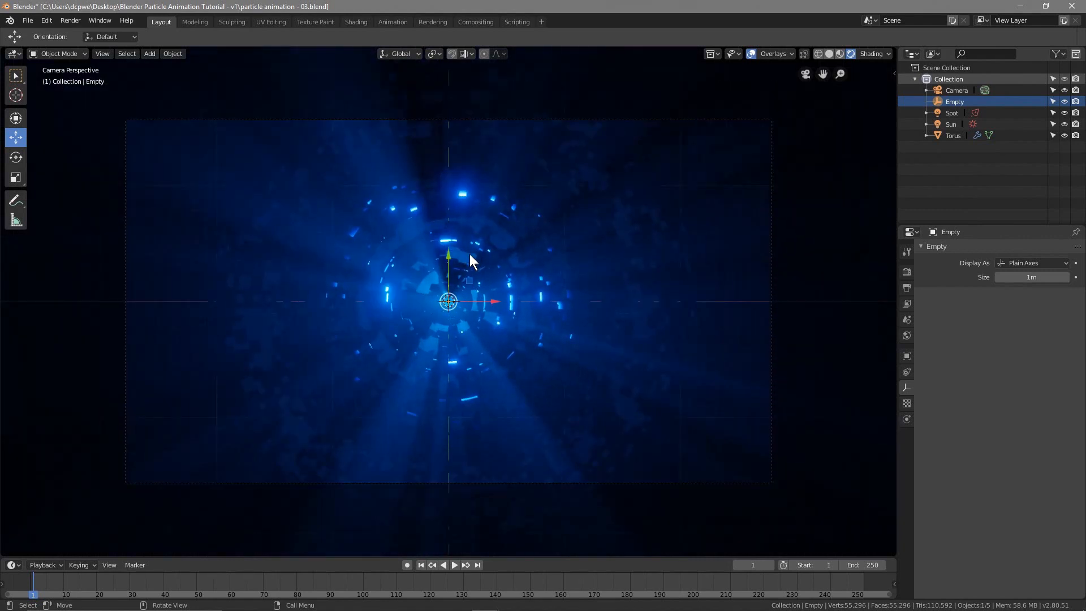
middle_click(547, 269)
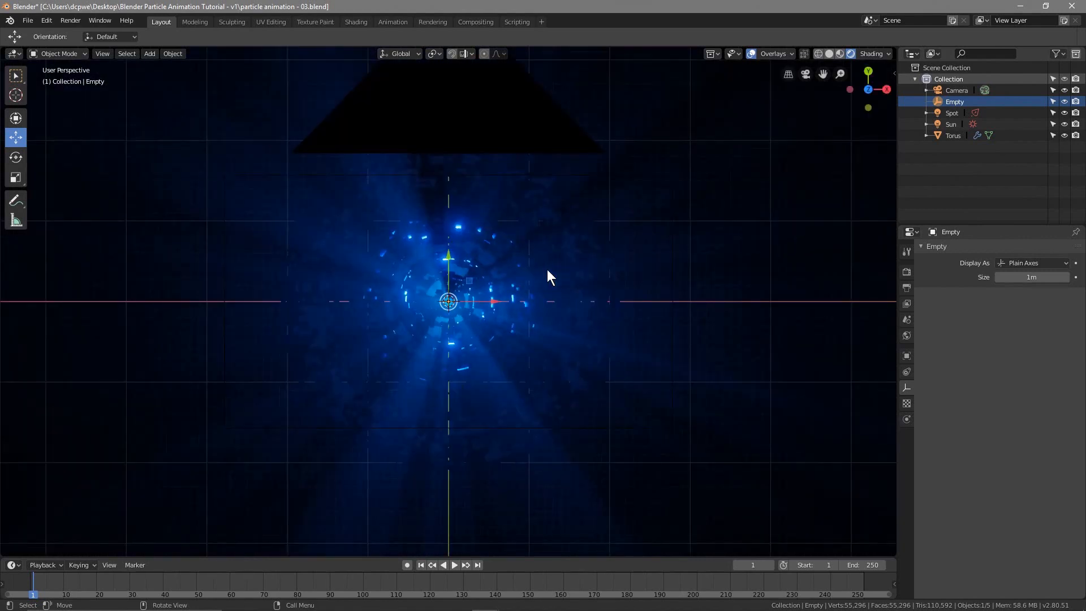
scroll(547, 269, up, 3)
scroll(545, 271, down, 4)
scroll(412, 296, up, 4)
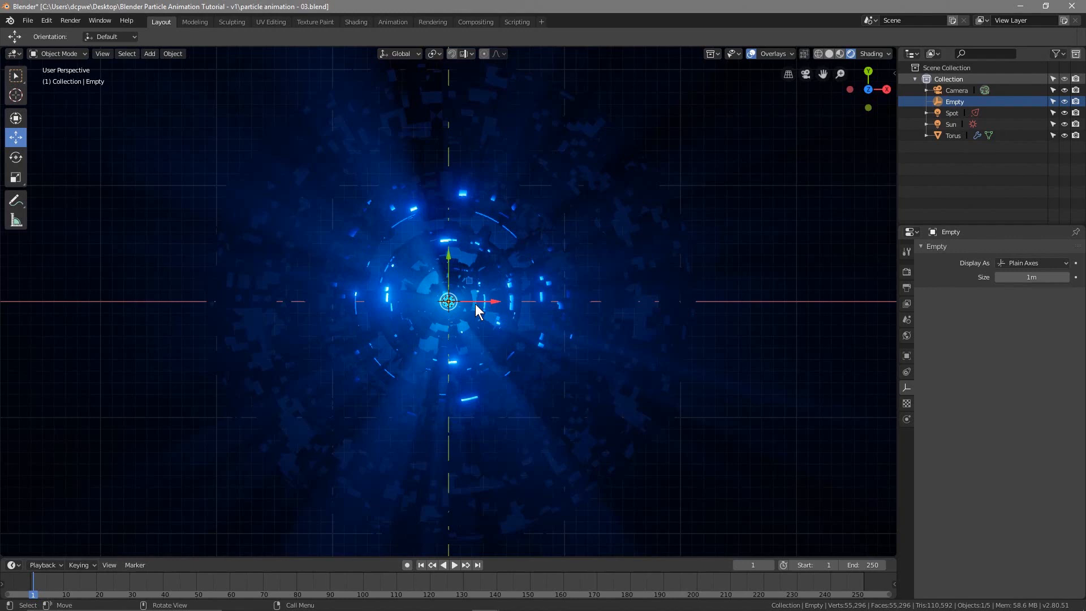
key(KP_0)
scroll(423, 286, up, 2)
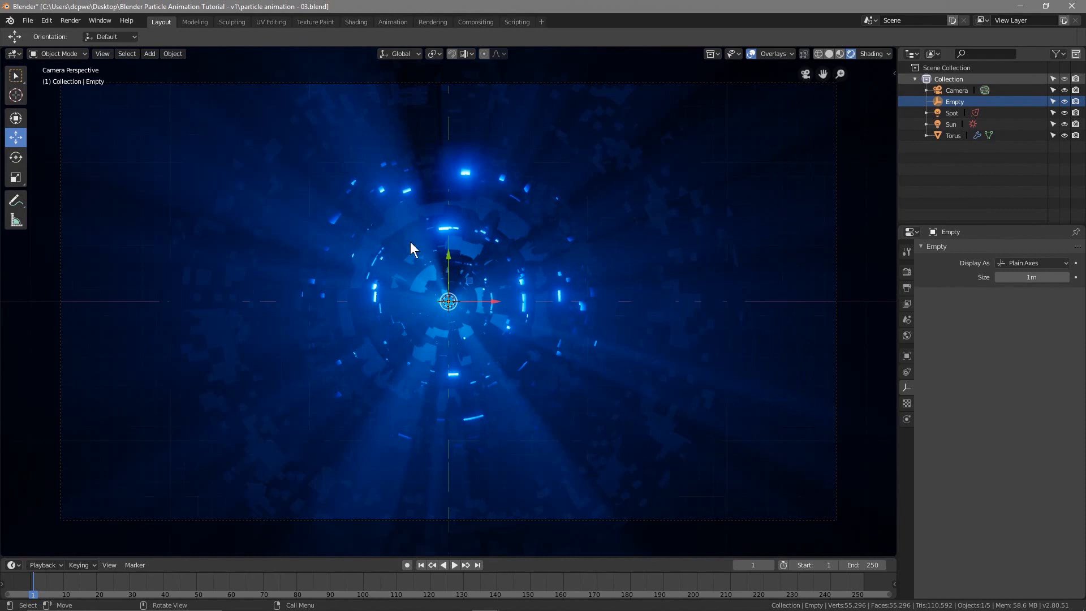
click(27, 20)
click(52, 113)
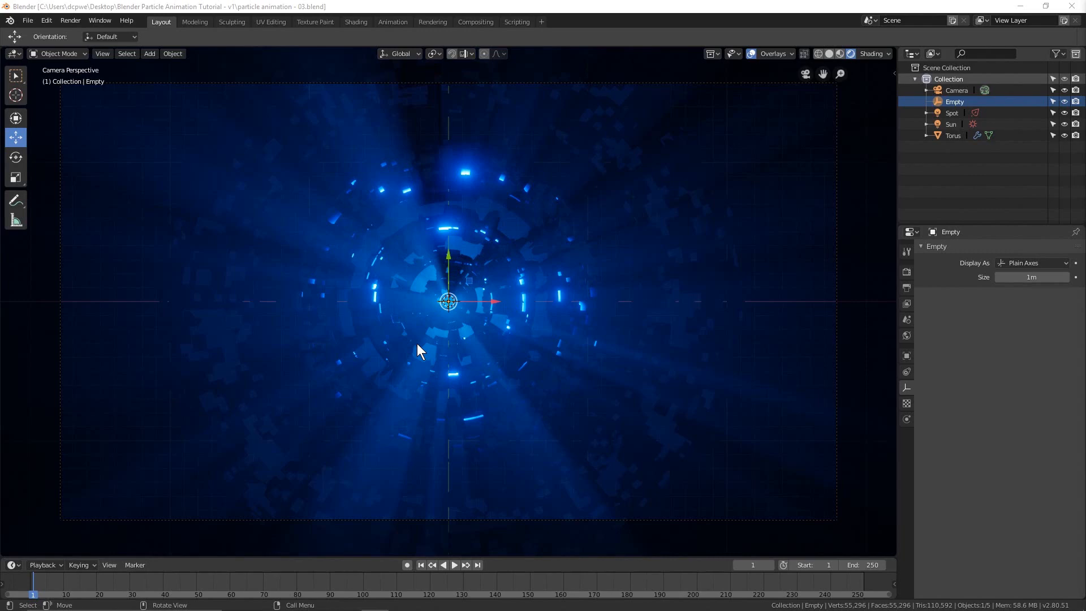
Add a UV sphere at the center of the rings and move it straight up along Z, above them.
middle_drag(386, 327, 491, 257)
key(shift+a)
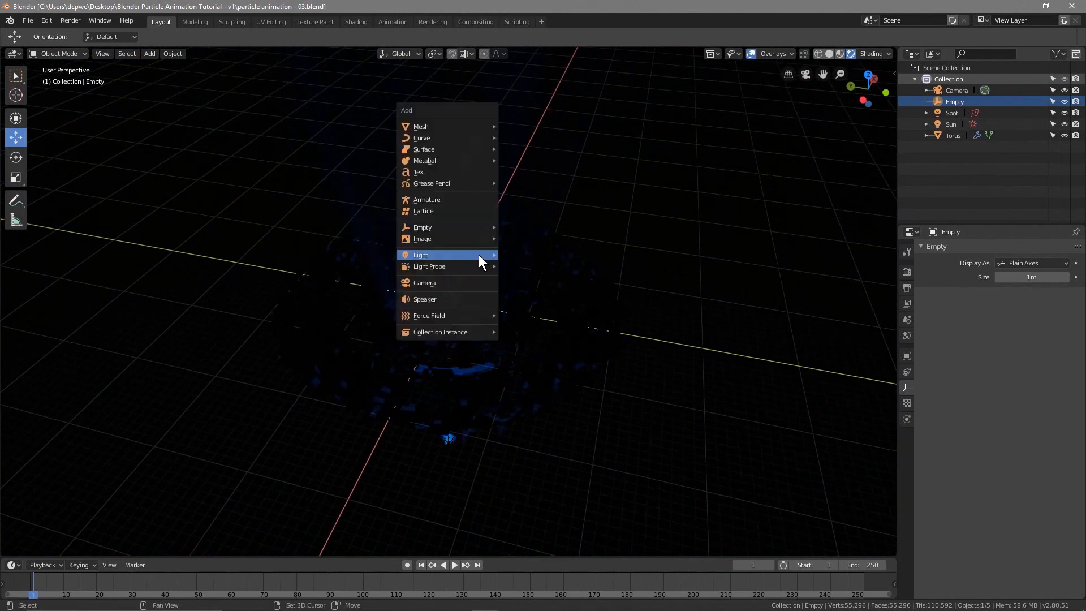
mouse_move(478, 255)
mouse_move(455, 123)
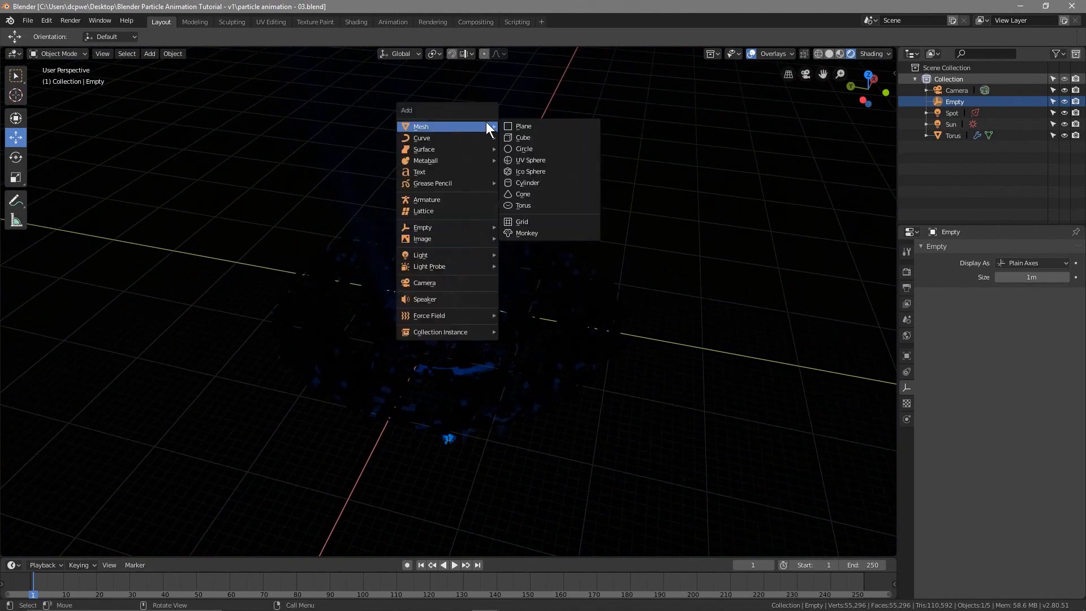
click(527, 159)
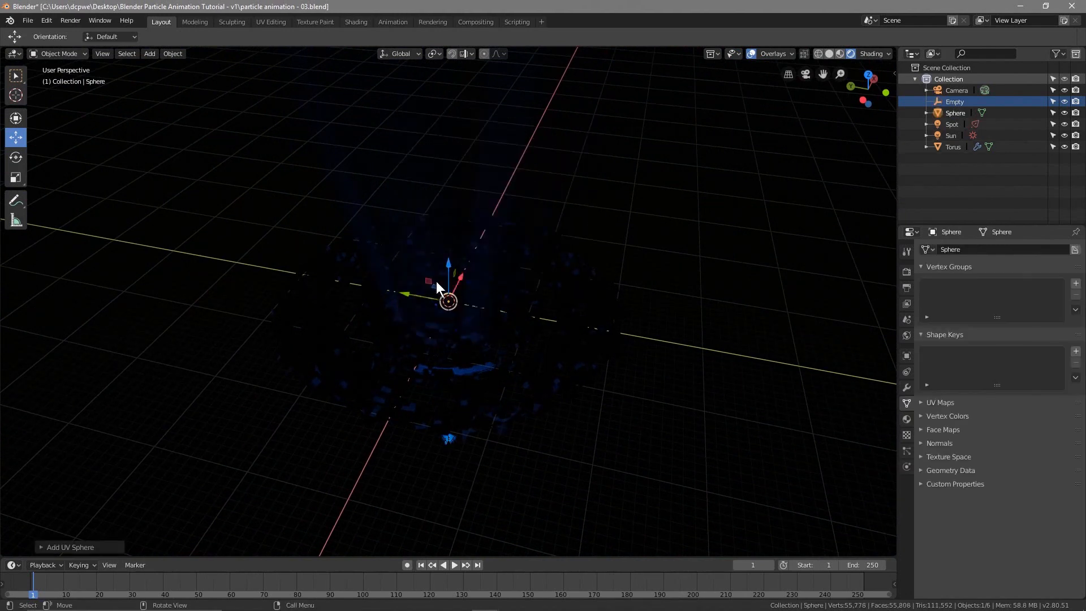
drag(446, 265, 449, 117)
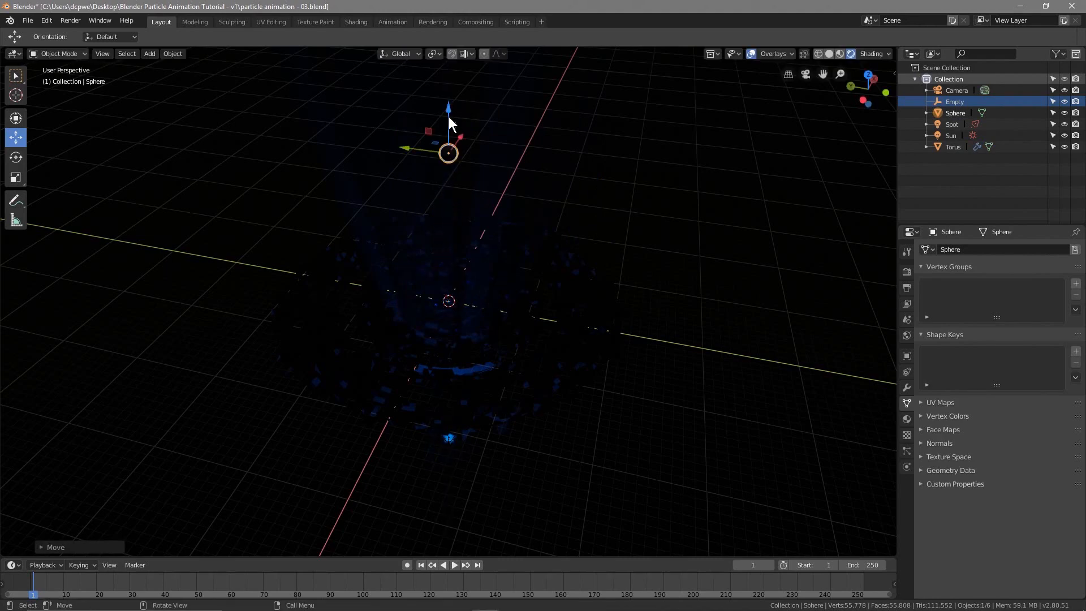
Give the sphere above the rings a new material named particle 1.
scroll(449, 147, down, 2)
shift+middle_drag(472, 143, 470, 449)
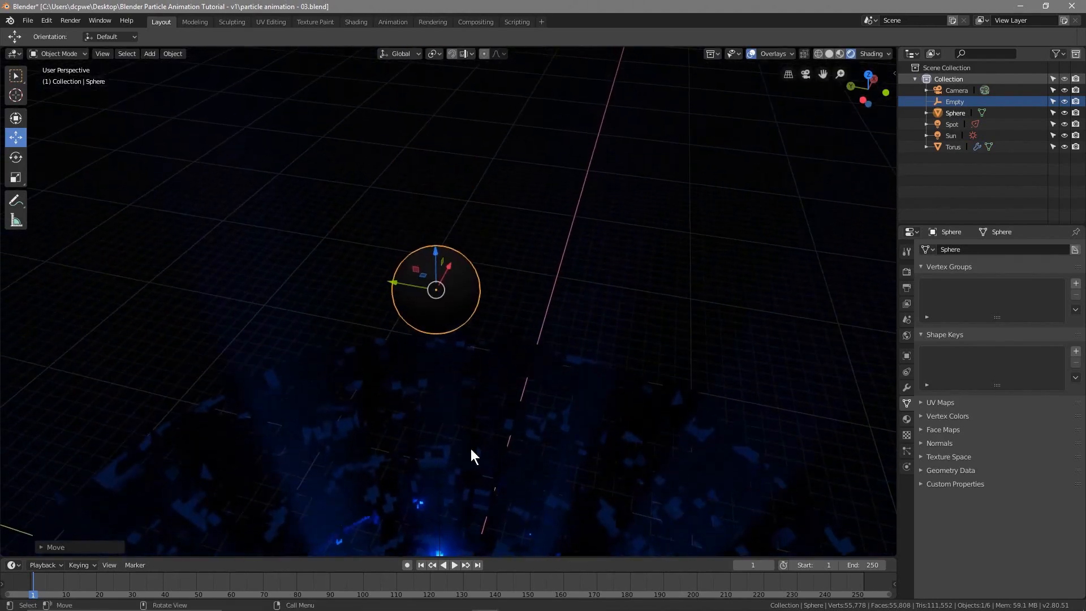
scroll(463, 293, up, 2)
mouse_move(462, 293)
middle_down()
mouse_move(477, 310)
mouse_move(381, 315)
mouse_move(477, 353)
mouse_move(465, 313)
middle_up()
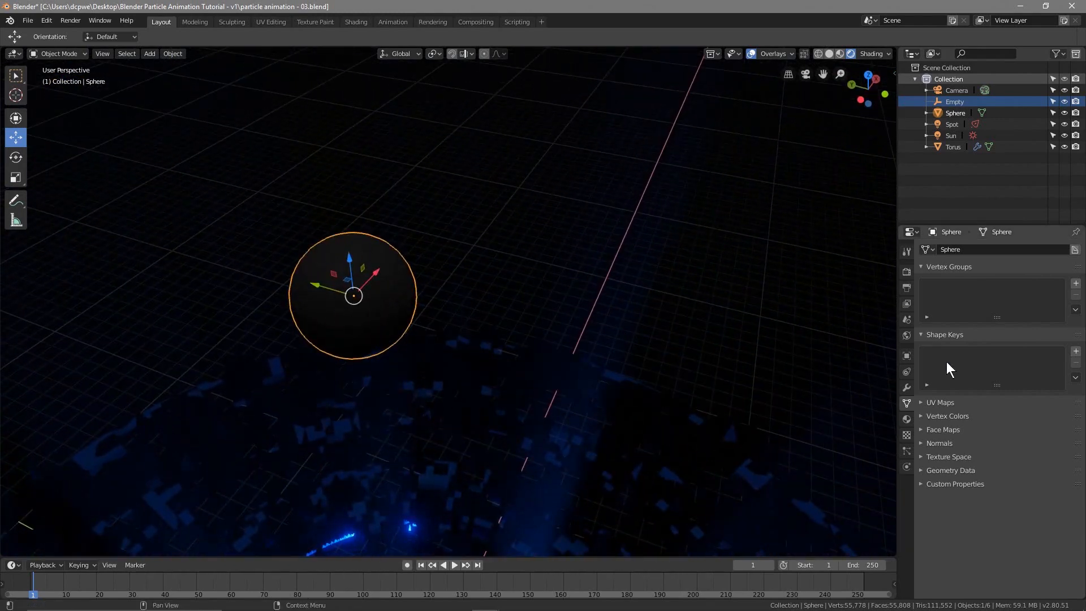
click(908, 417)
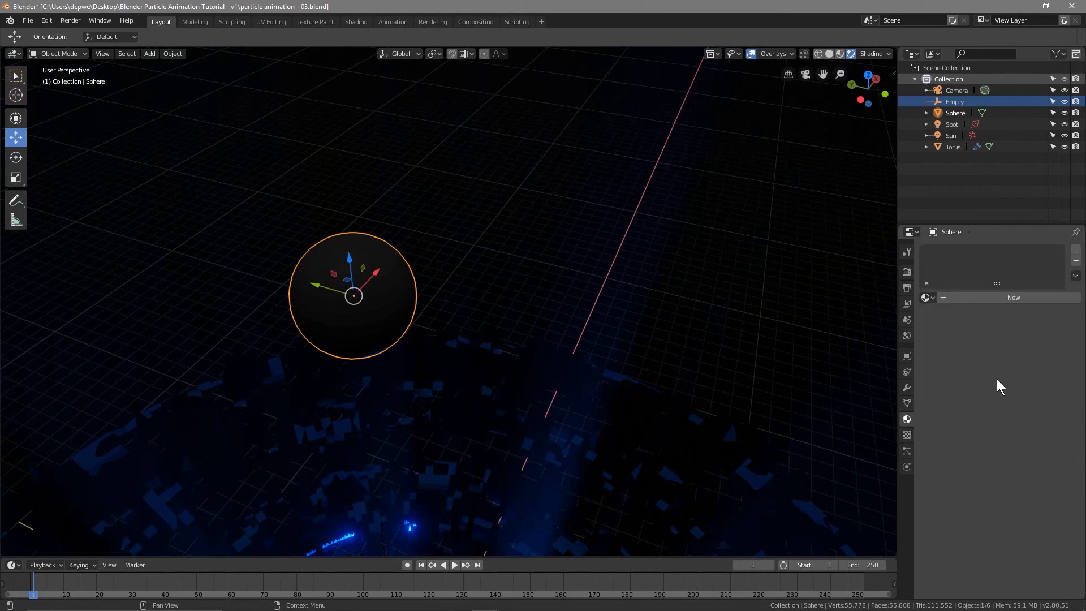
click(975, 296)
click(976, 298)
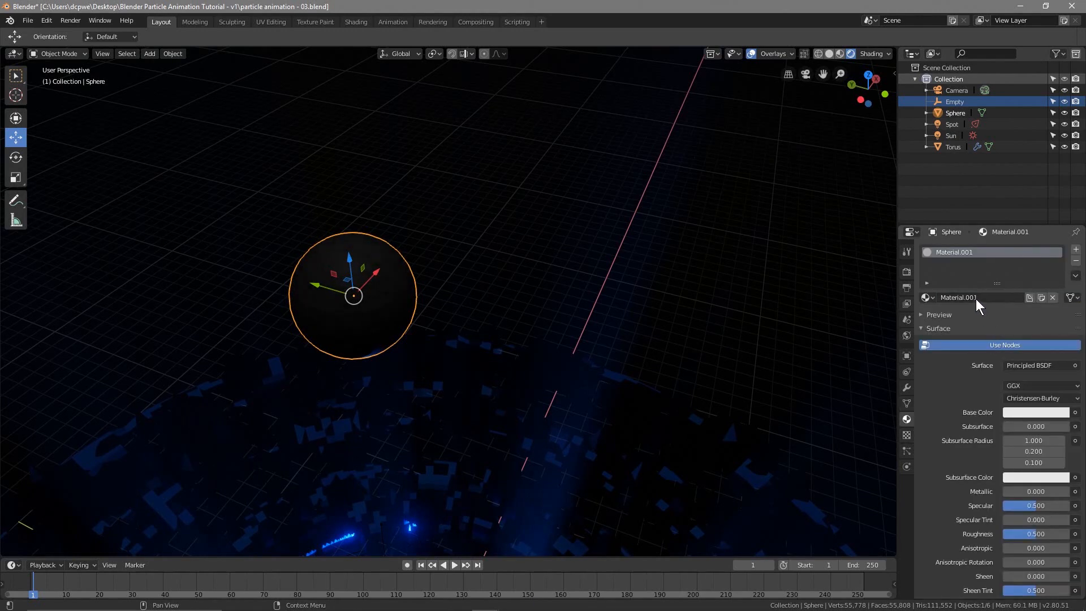
text(particl)
key(Return)
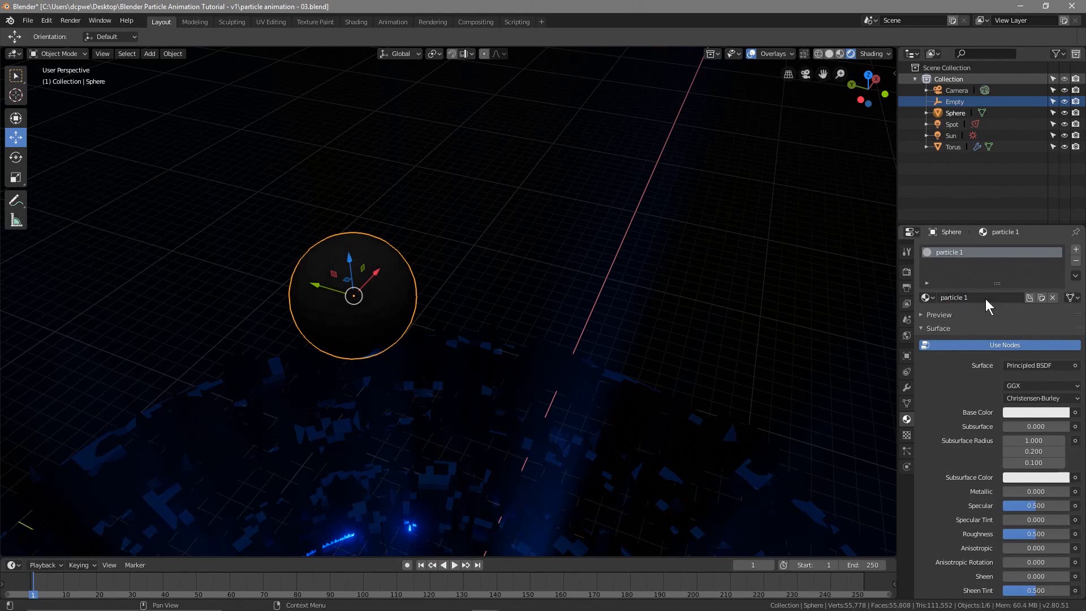
Switch the particle 1 material's surface to Emission and set its strength to 5.
click(1021, 366)
click(1036, 367)
click(950, 143)
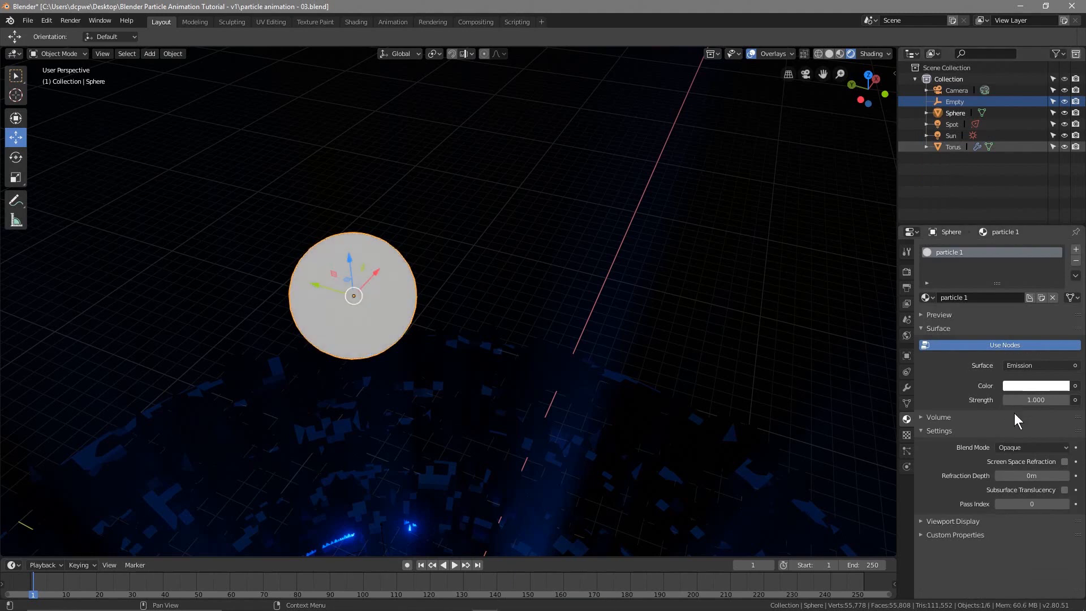
click(1047, 400)
text(5)
key(Return)
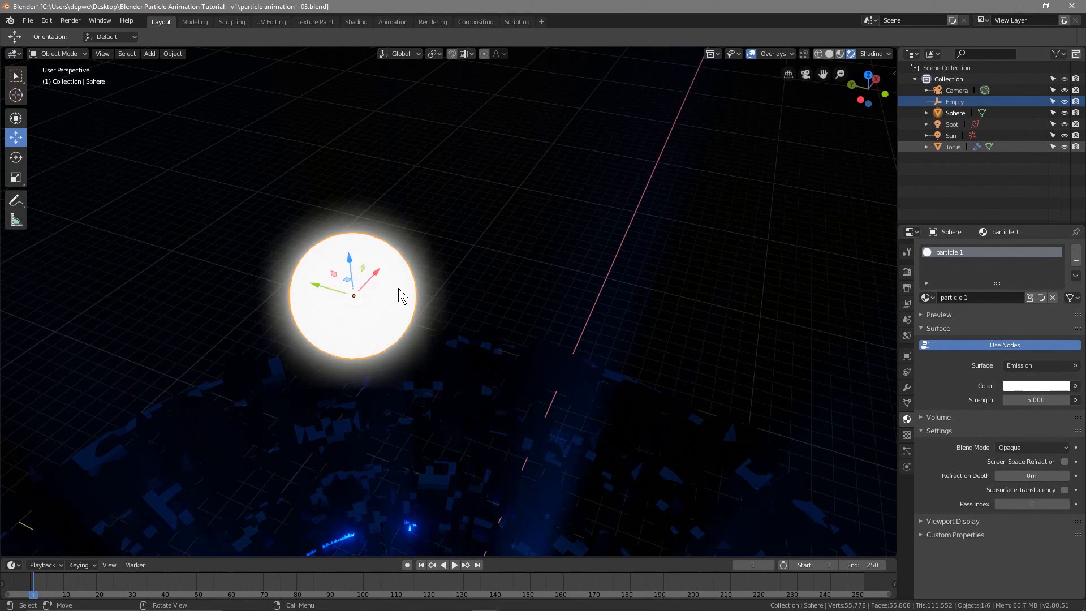
Duplicate the glowing sphere and move the copy about 2.5 m in the negative Y direction, beside the original.
key(shift+d)
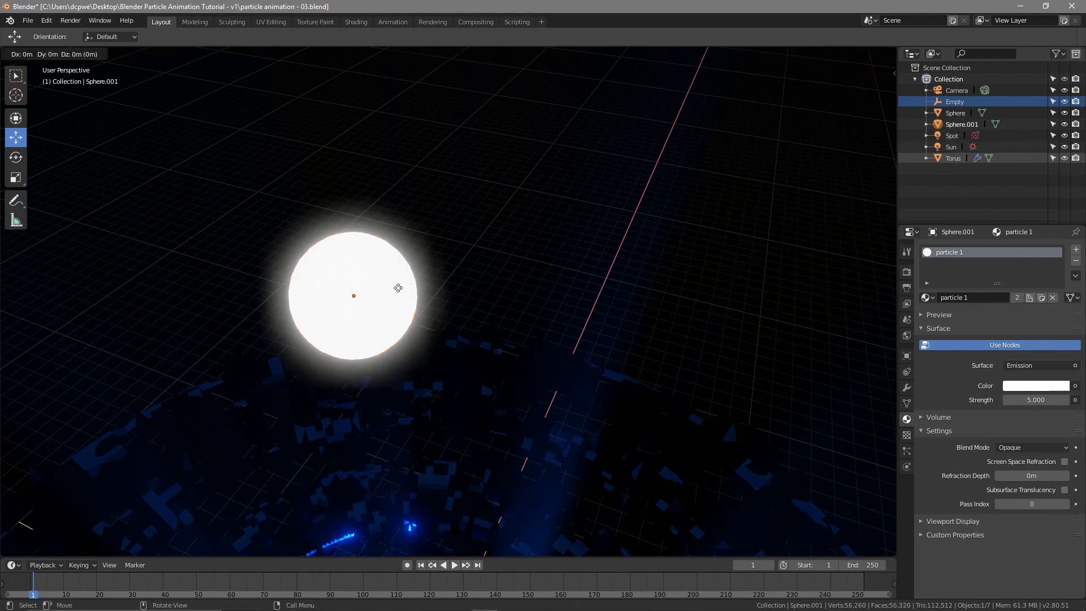
right_click(398, 288)
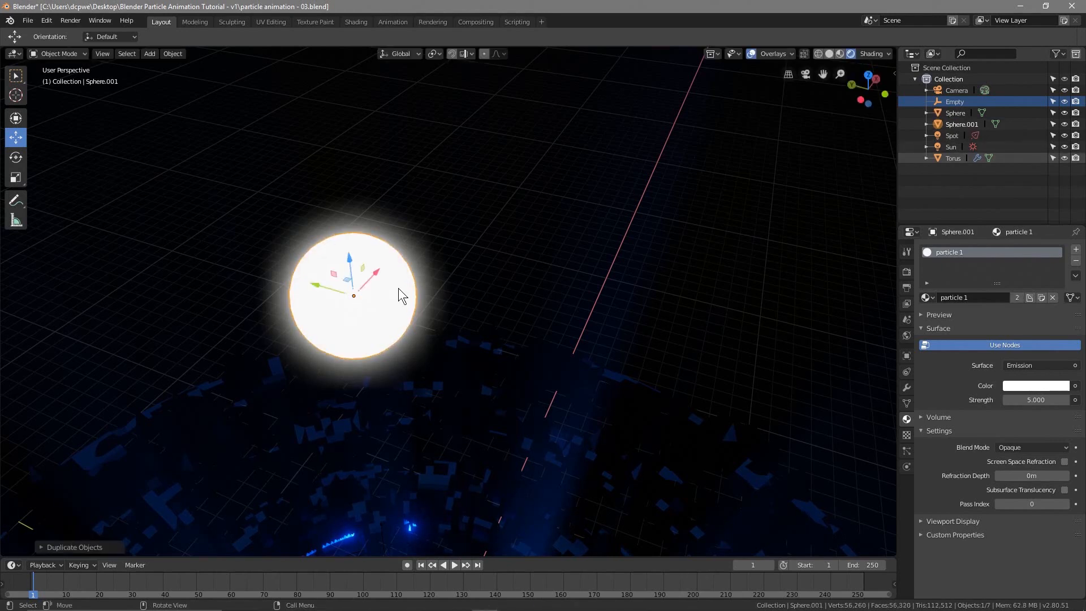
key(g)
key(y)
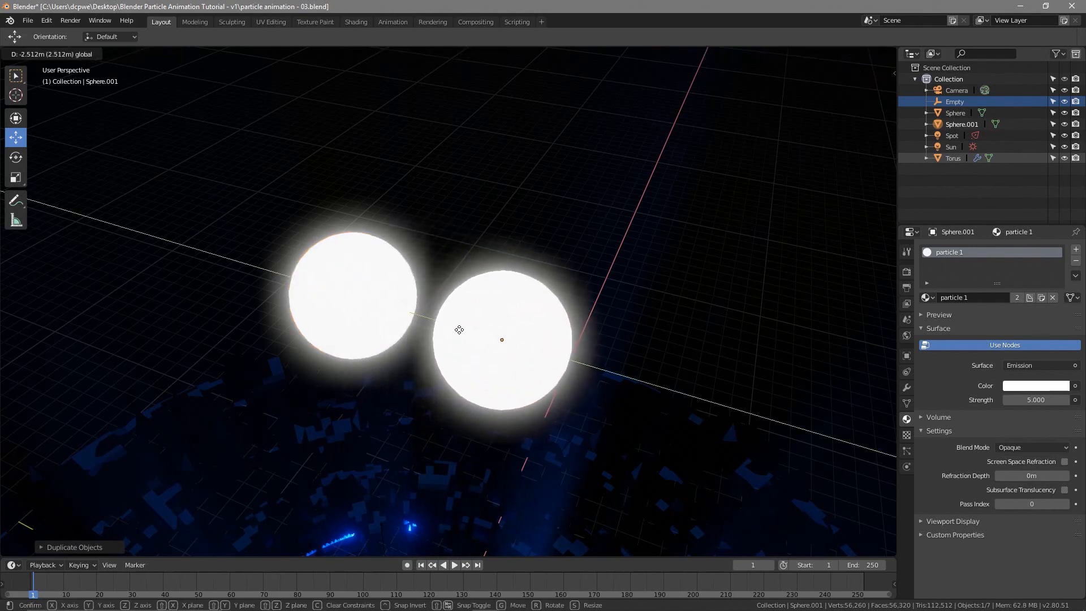
click(455, 330)
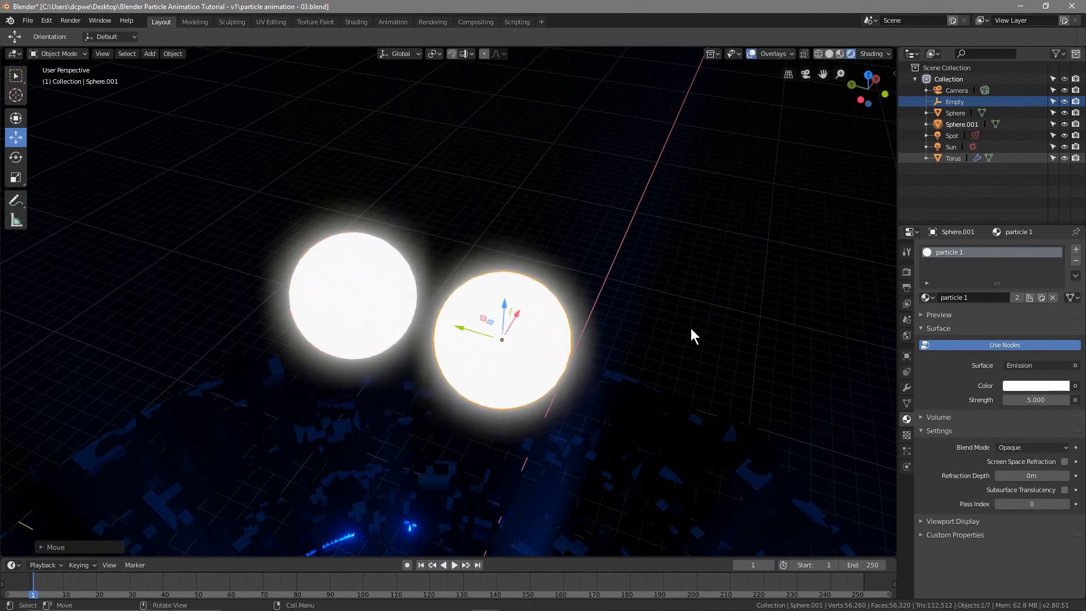
Rename the original sphere as Sphere 1 and its duplicate as Sphere 2.
click(960, 111)
text(1)
key(Return)
double_click(969, 125)
click(969, 125)
key(BackSpace)
key(BackSpace)
key(BackSpace)
key(BackSpace)
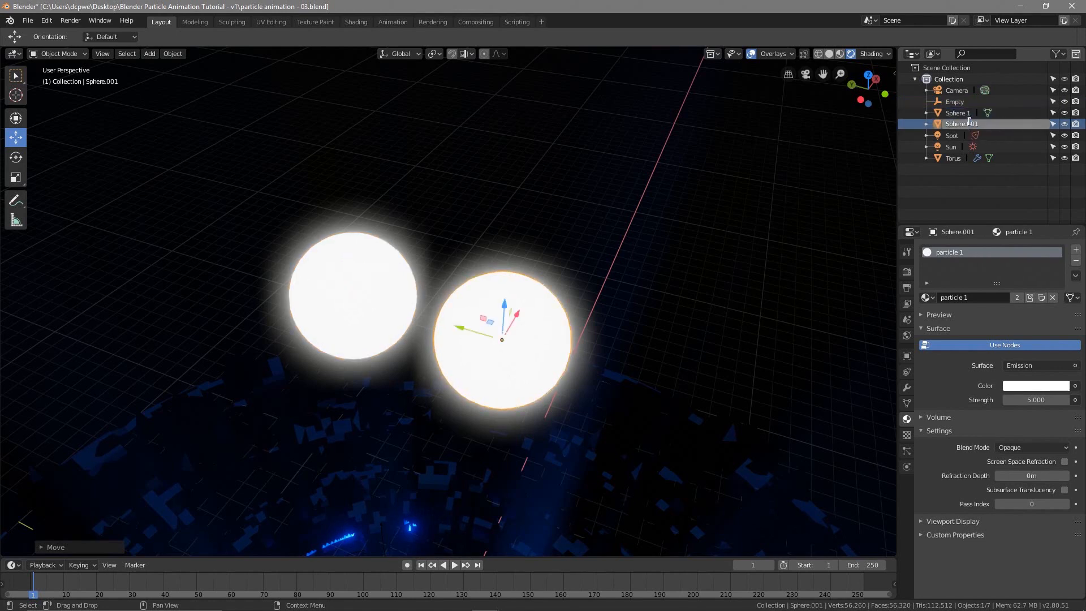
text(2)
key(Return)
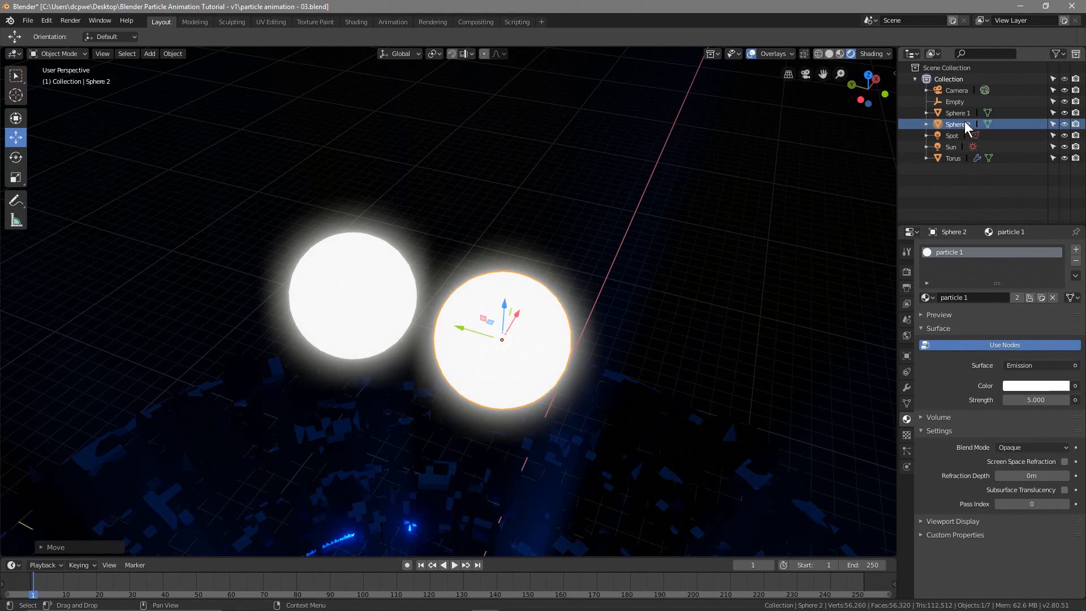
Replace the material on Sphere 2 with a new one named Particle 2.
click(1077, 261)
click(1014, 299)
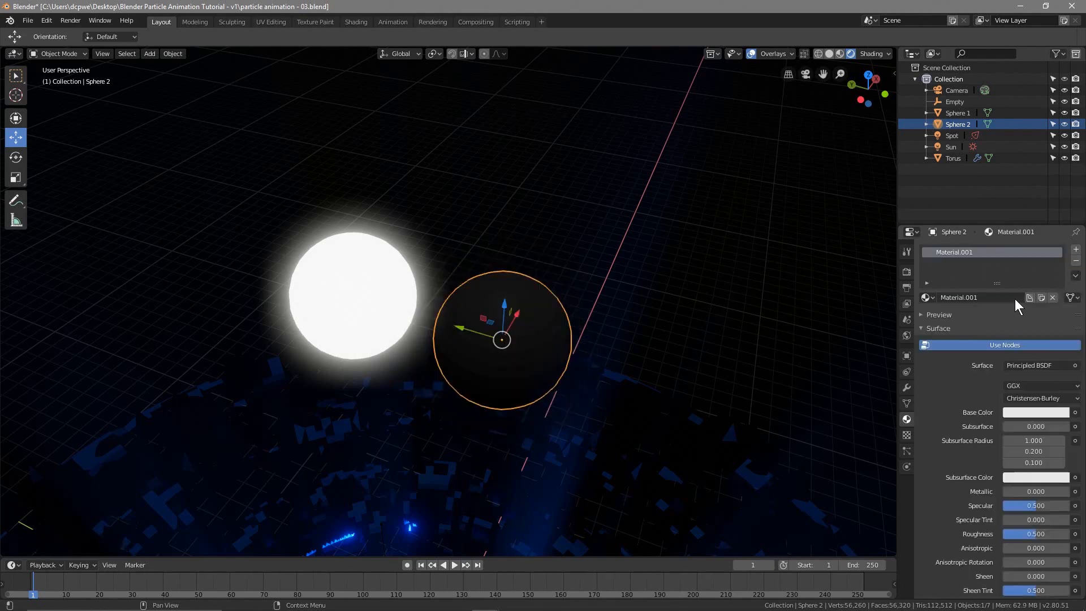
click(975, 297)
text(Particle 2)
key(Return)
click(1003, 343)
click(1002, 343)
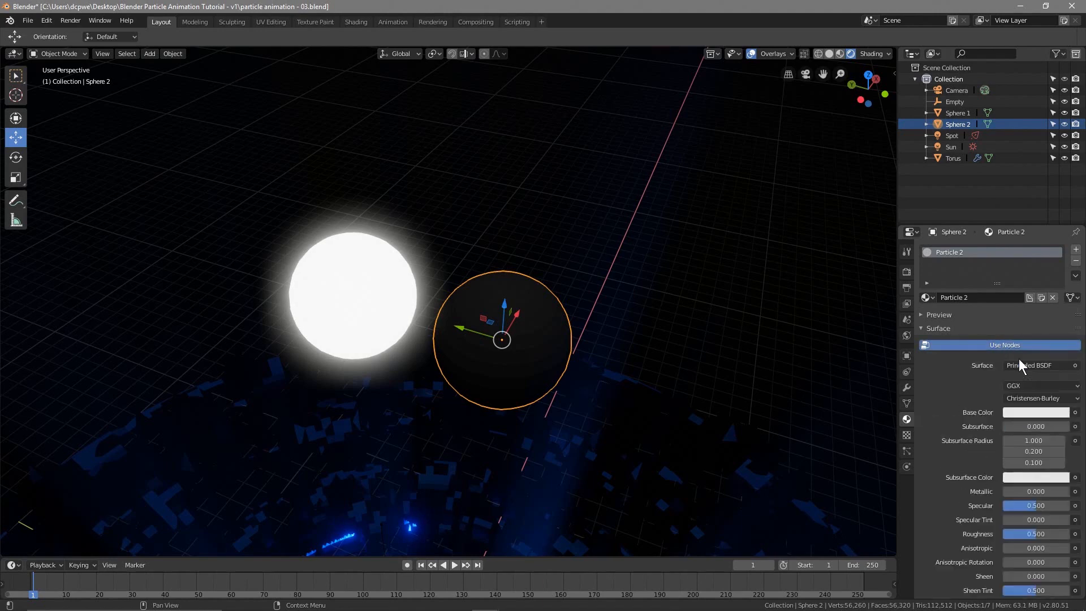
Make the Particle 2 material an Emission surface with strength 30 and a fully saturated blue color, hue about 0.602.
click(1026, 365)
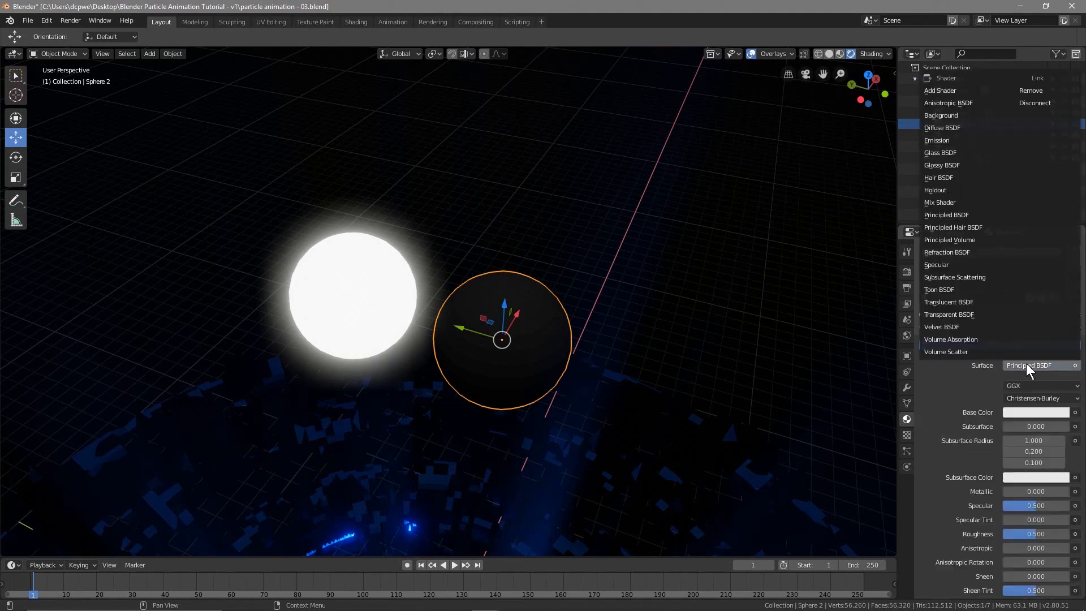
click(942, 141)
click(1031, 399)
text(5)
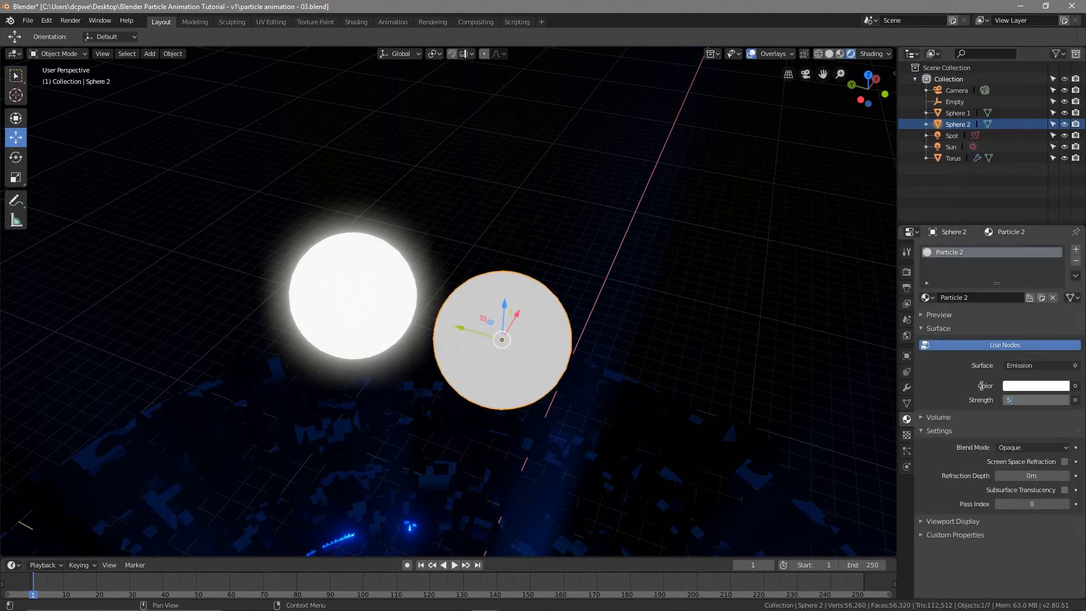
key(Return)
click(1034, 399)
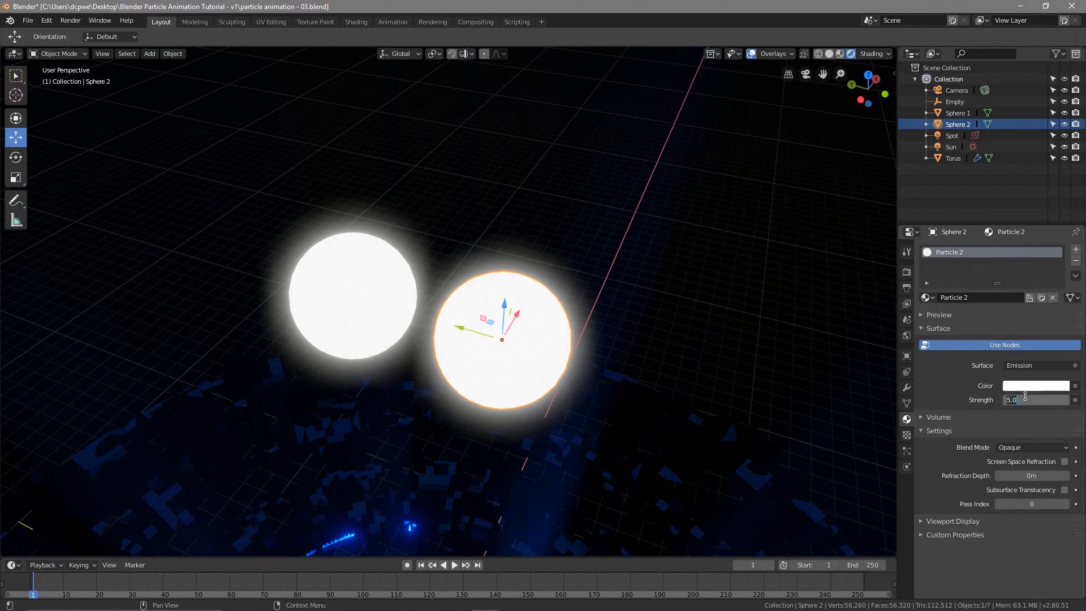
text(30)
key(Return)
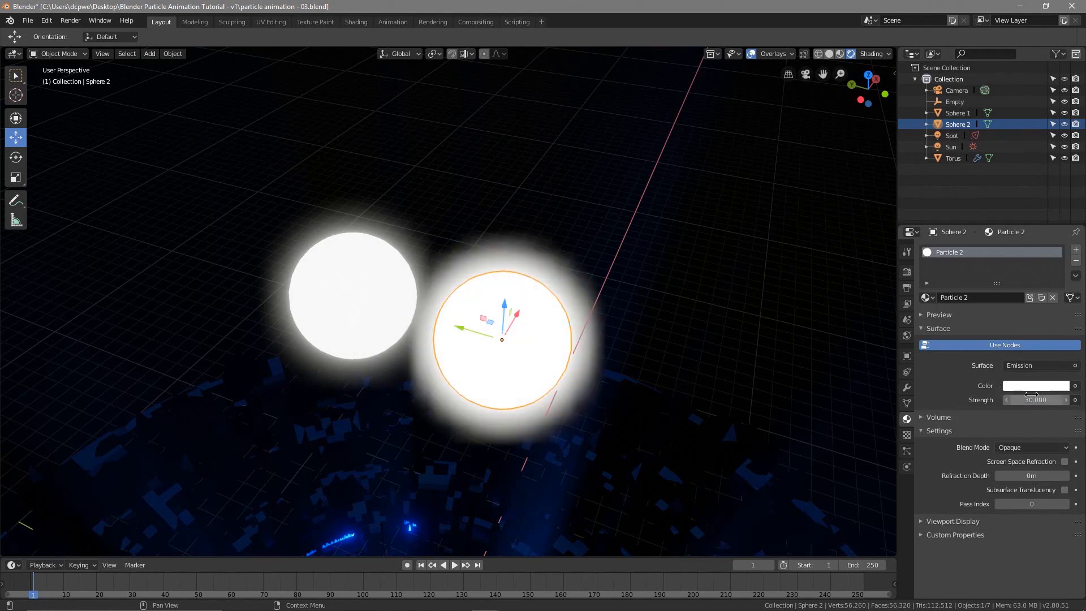
click(1028, 384)
click(1036, 231)
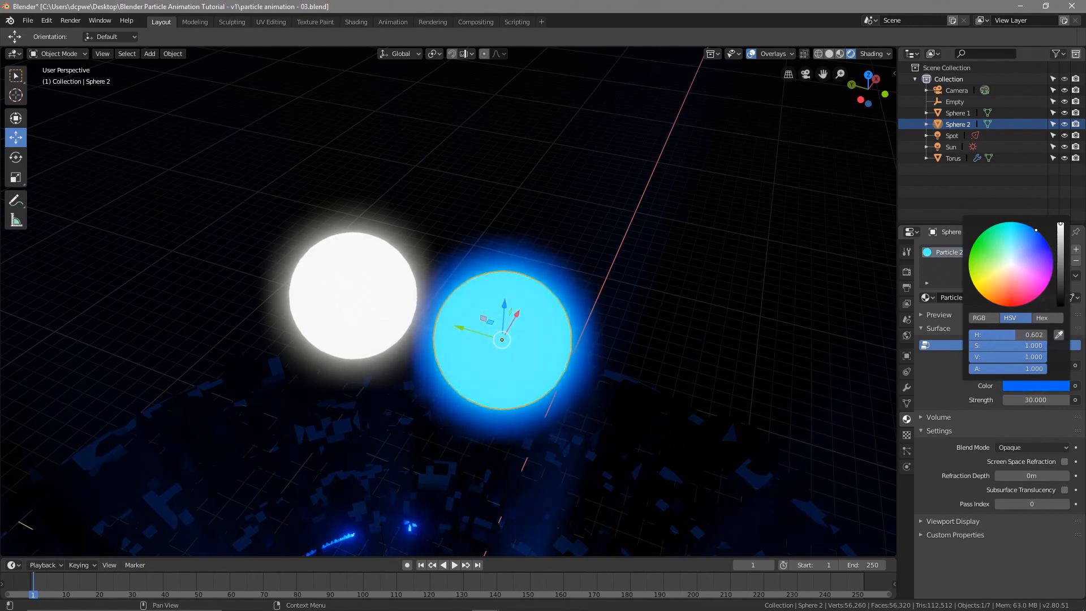
Set the emission strength of Sphere 1's white material to 30.
click(354, 298)
click(1029, 399)
text(5.0)
text(30)
key(Return)
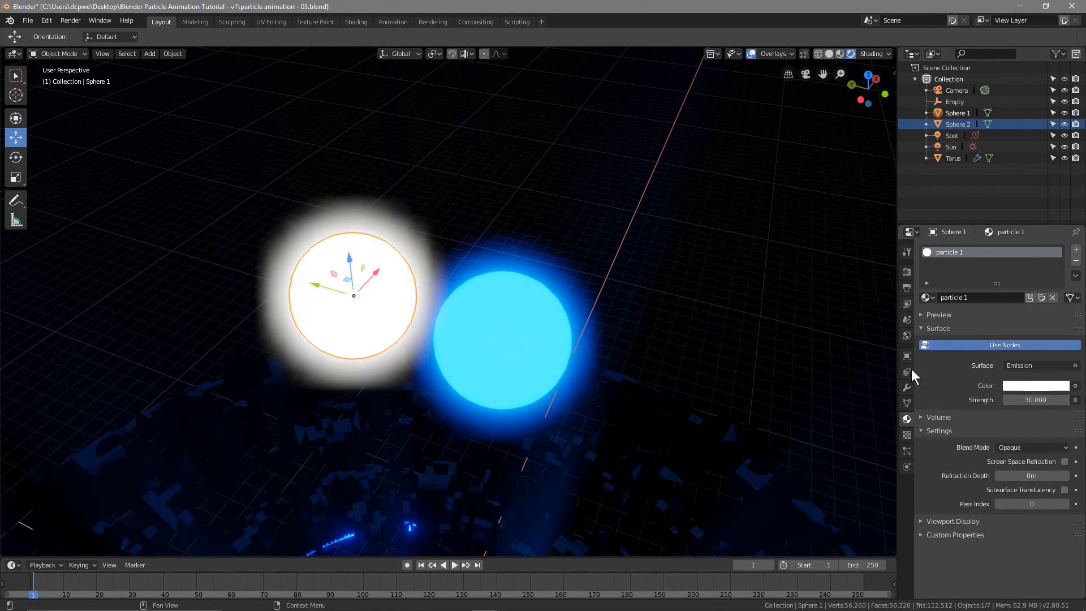
Select Sphere 1 and Sphere 2 together and move them along negative Y, far away from the rings.
scroll(355, 347, down, 8)
middle_drag(392, 412, 431, 427)
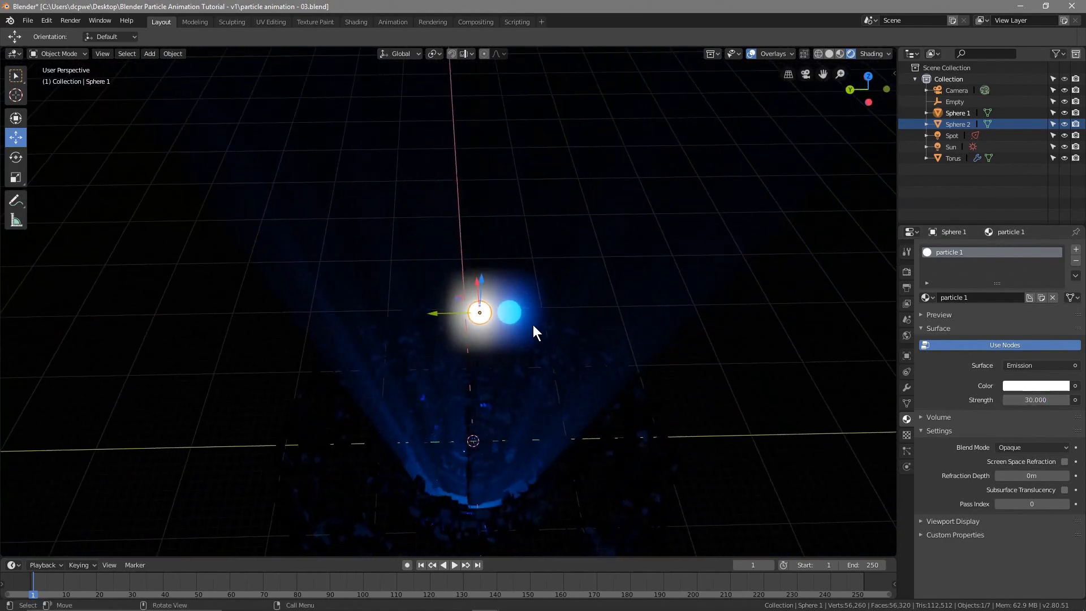
scroll(520, 460, down, 3)
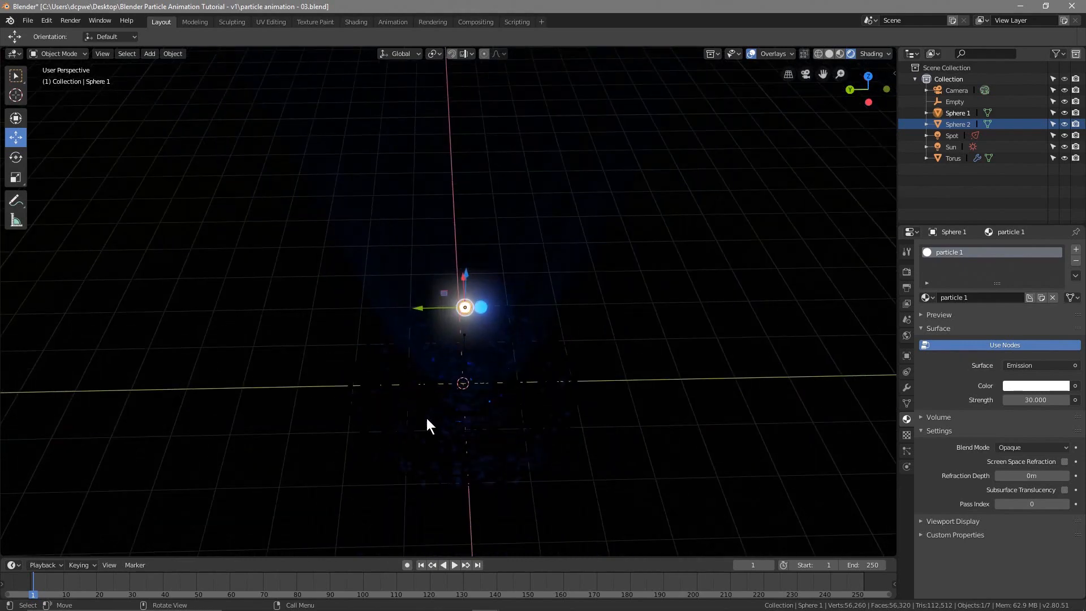
scroll(453, 423, up, 4)
scroll(497, 475, down, 3)
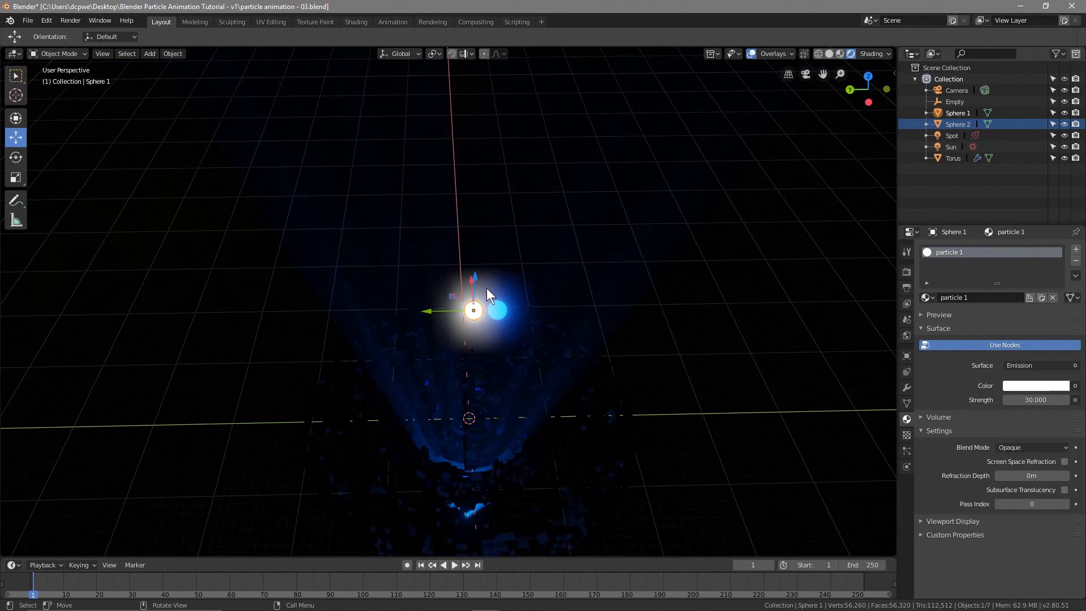
shift+click(958, 114)
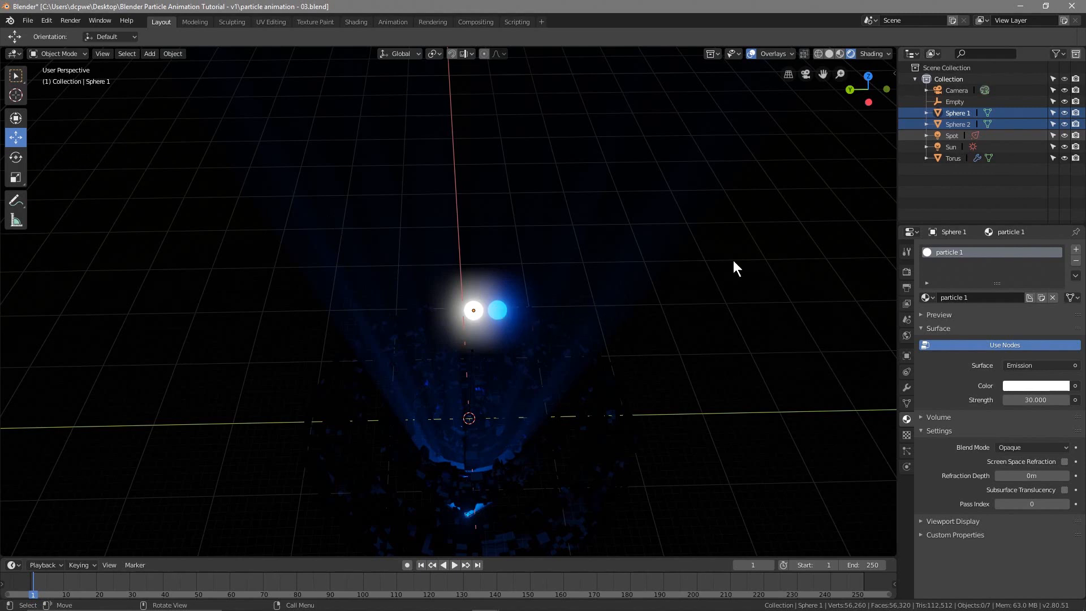
click(948, 114)
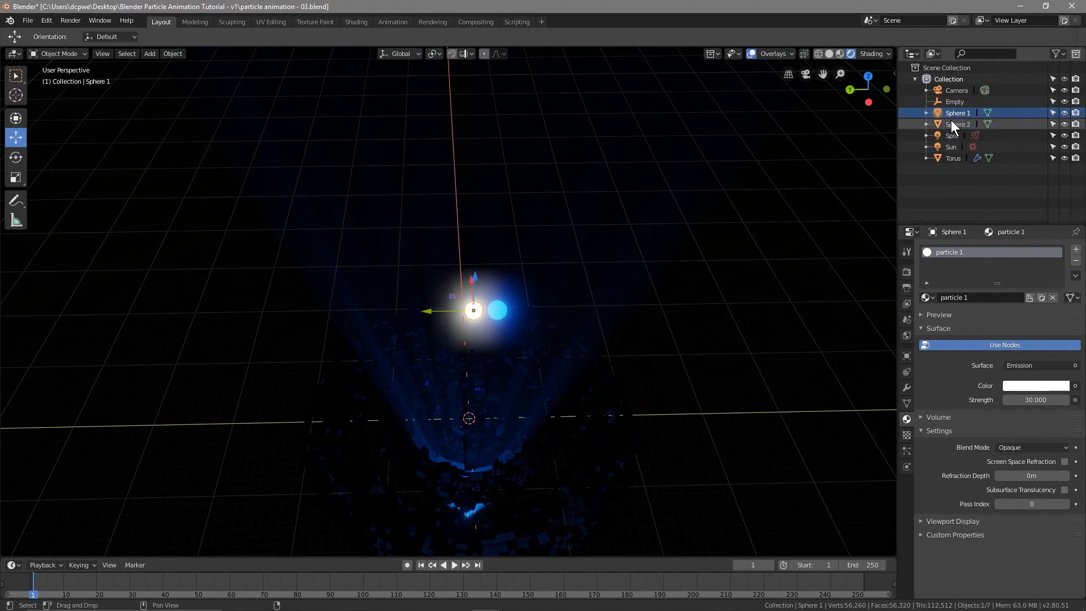
shift+click(952, 123)
click(952, 115)
shift+click(952, 123)
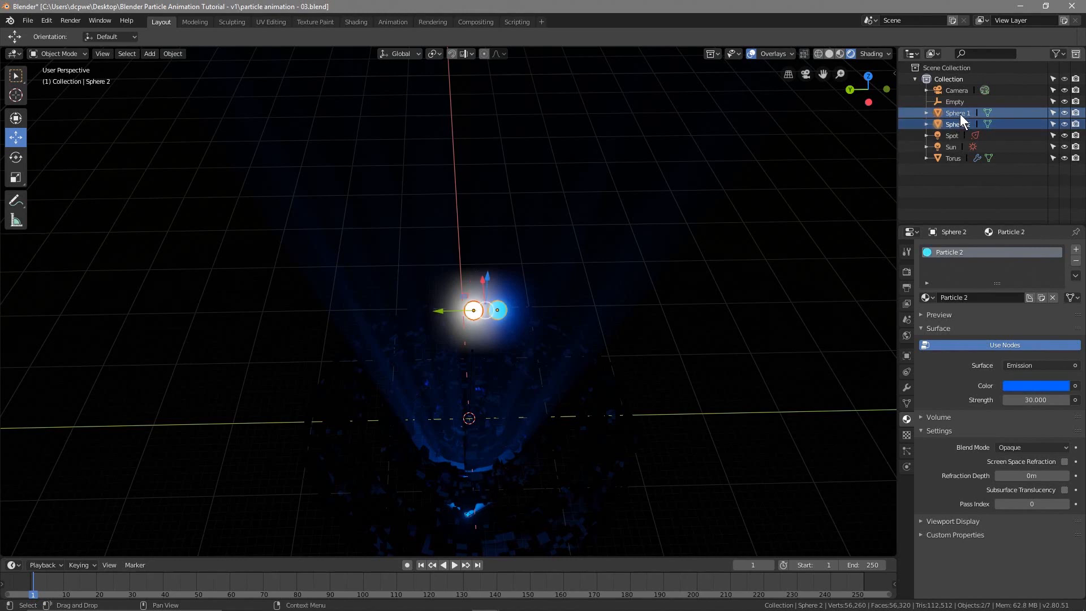
key(g)
key(y)
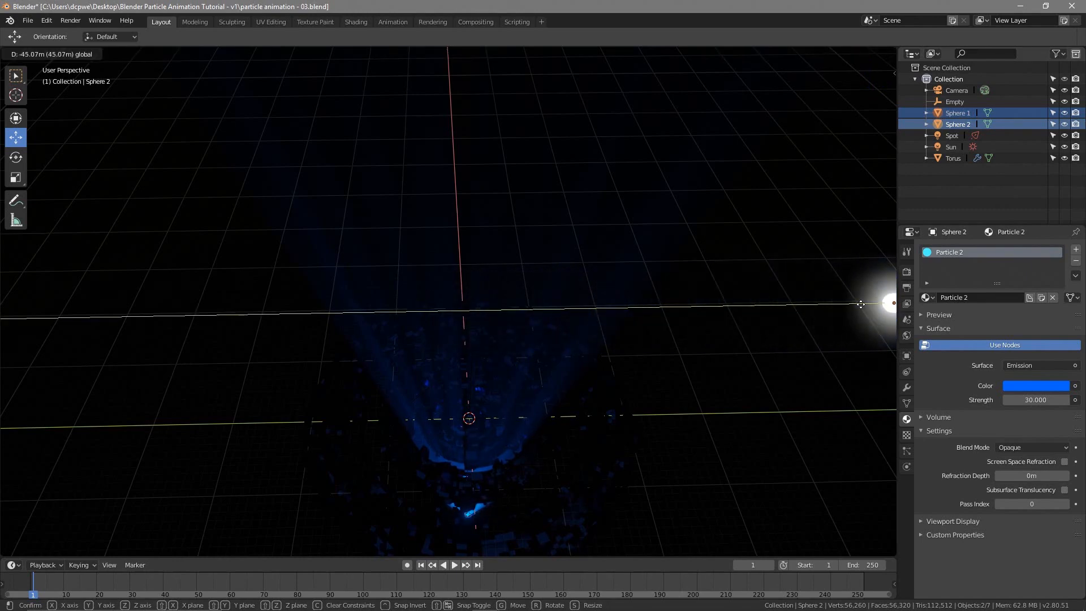
click(829, 314)
scroll(754, 353, down, 3)
drag(608, 302, 725, 303)
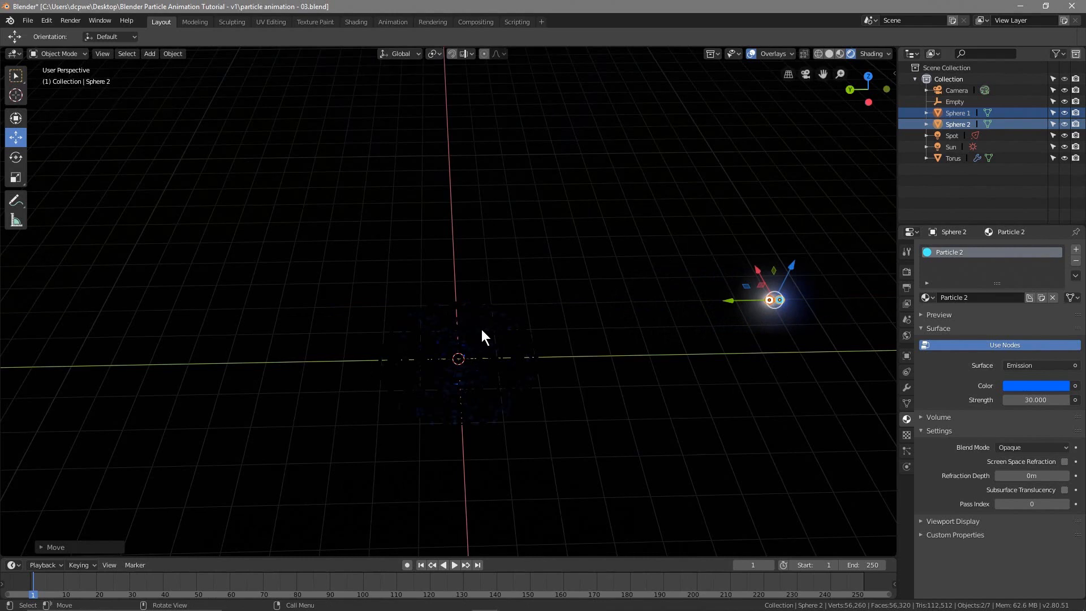
Create a new collection inside the main Collection and name it Particles.
click(942, 78)
right_click(948, 79)
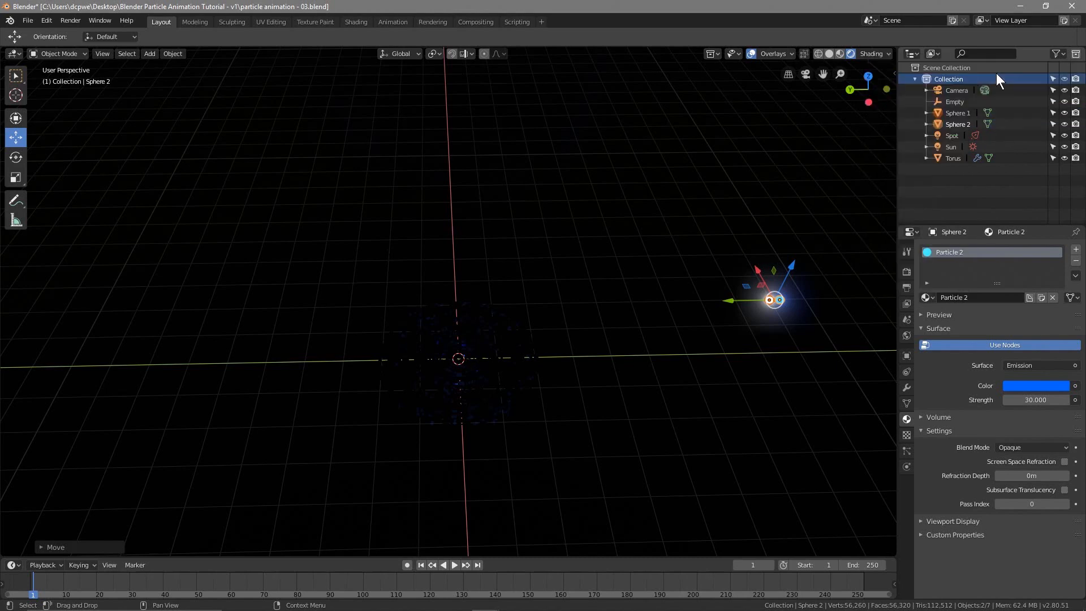
right_click(949, 78)
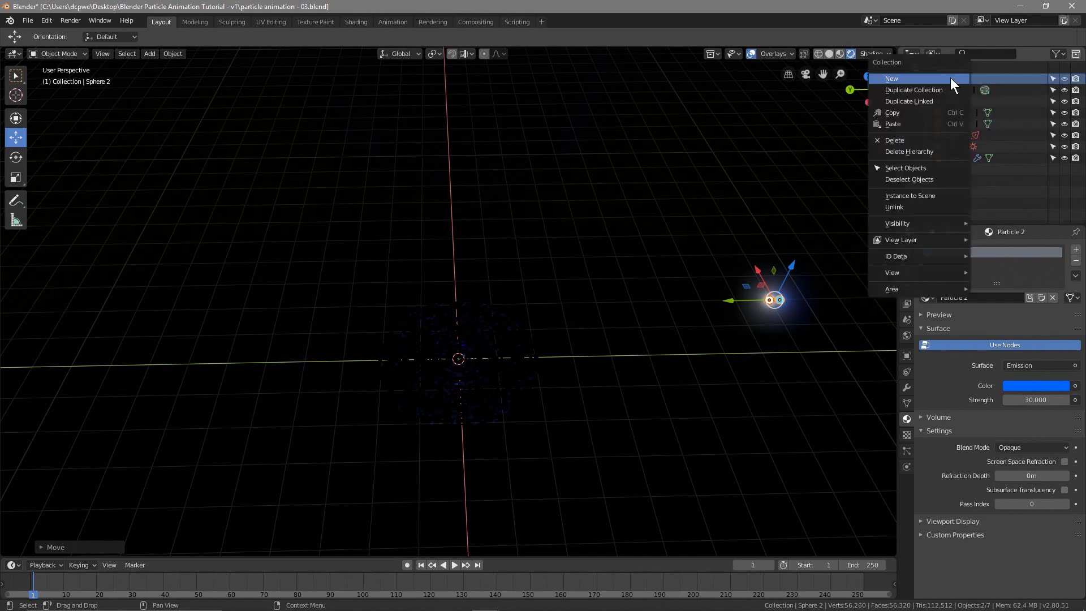
click(891, 78)
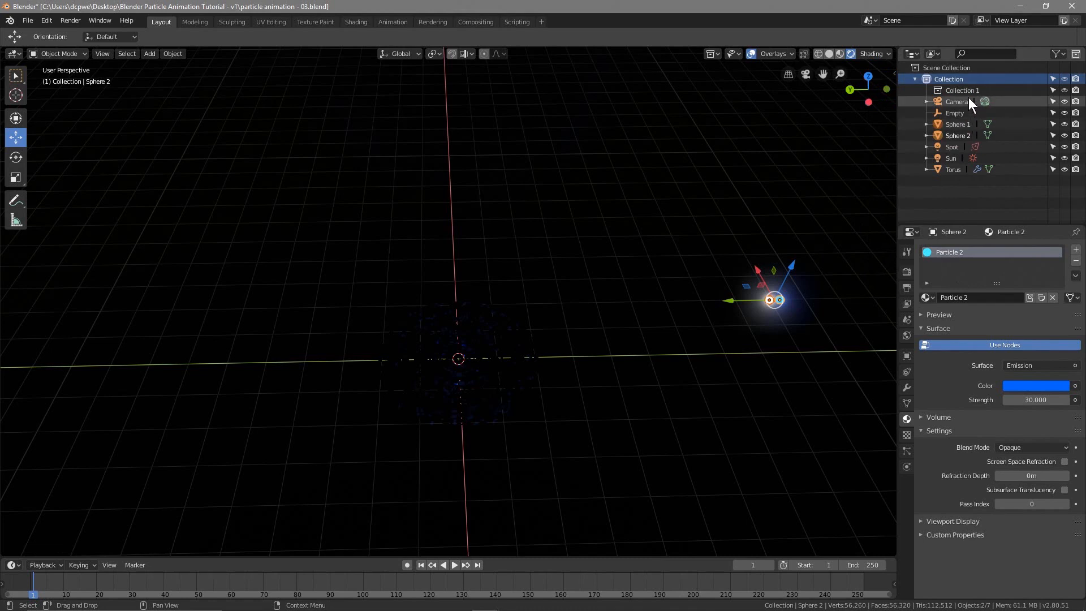
double_click(963, 90)
text(P)
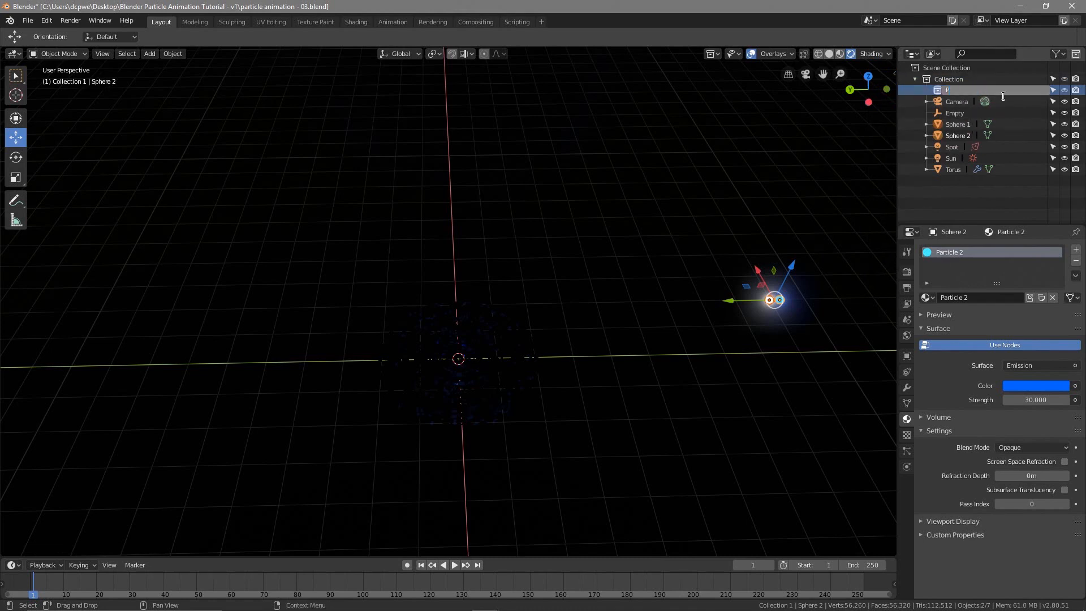
text(articles)
key(Return)
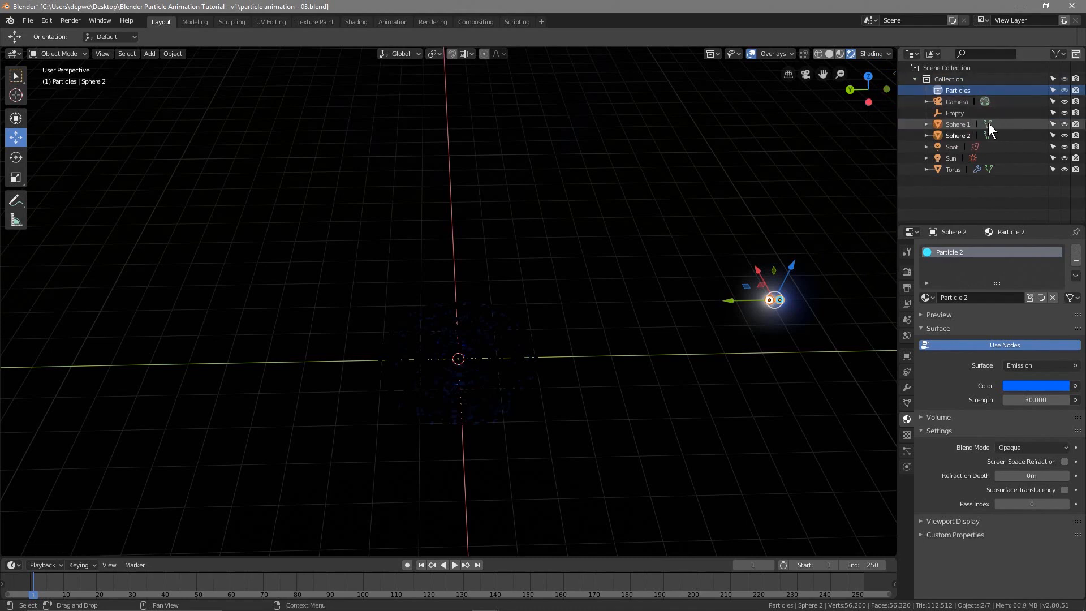
Move Sphere 1 and Sphere 2 into the Particles collection, and make the main Collection active again.
click(959, 125)
drag(961, 125, 976, 92)
click(961, 134)
drag(962, 134, 958, 87)
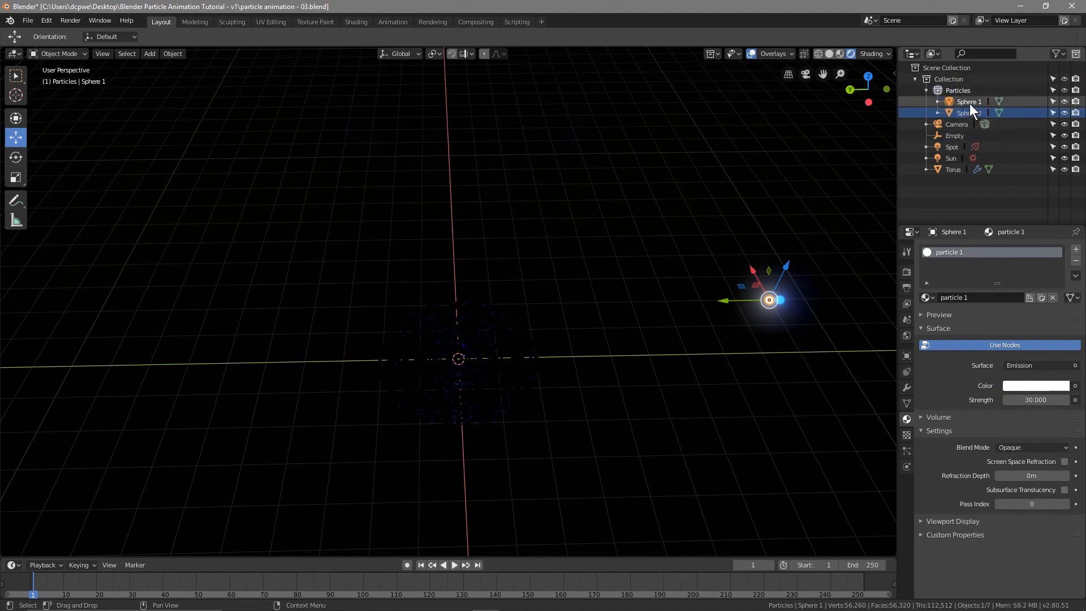
click(943, 80)
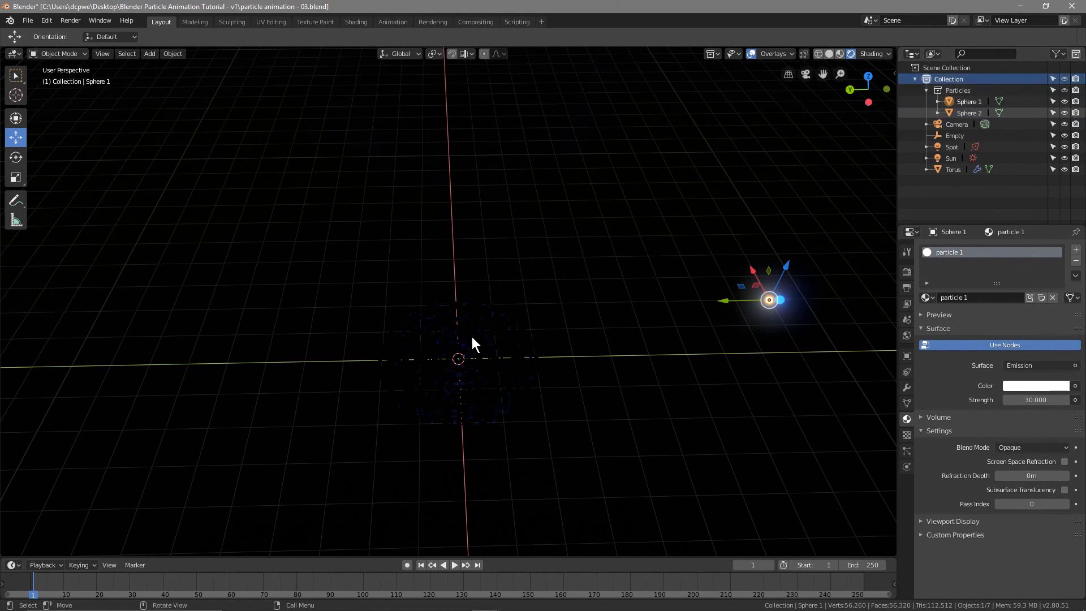
Add an emitter particle system to the torus and set its particle number to 10000.
click(953, 170)
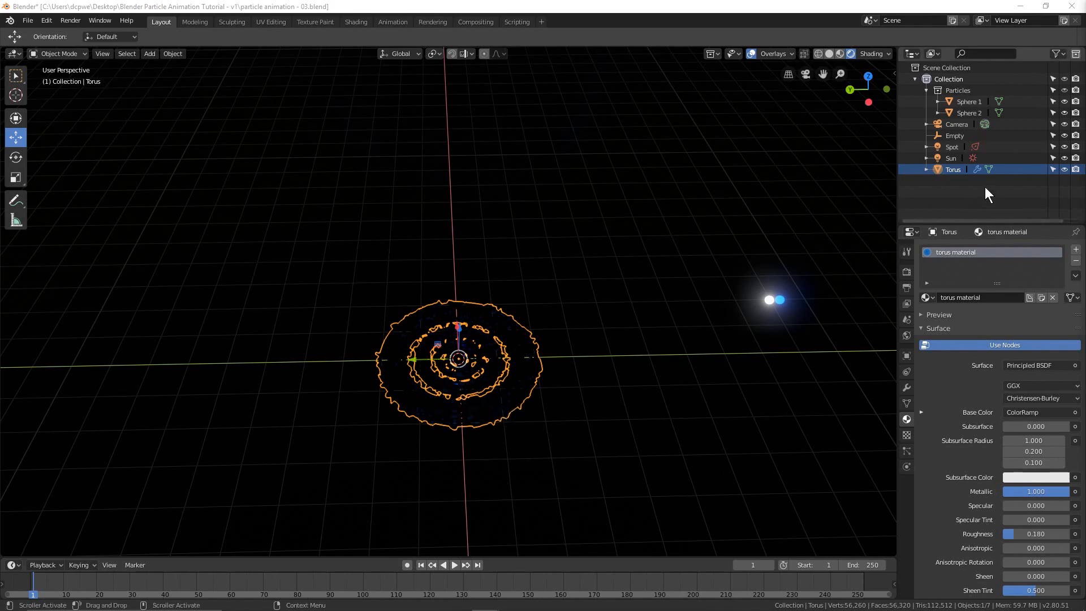
click(908, 450)
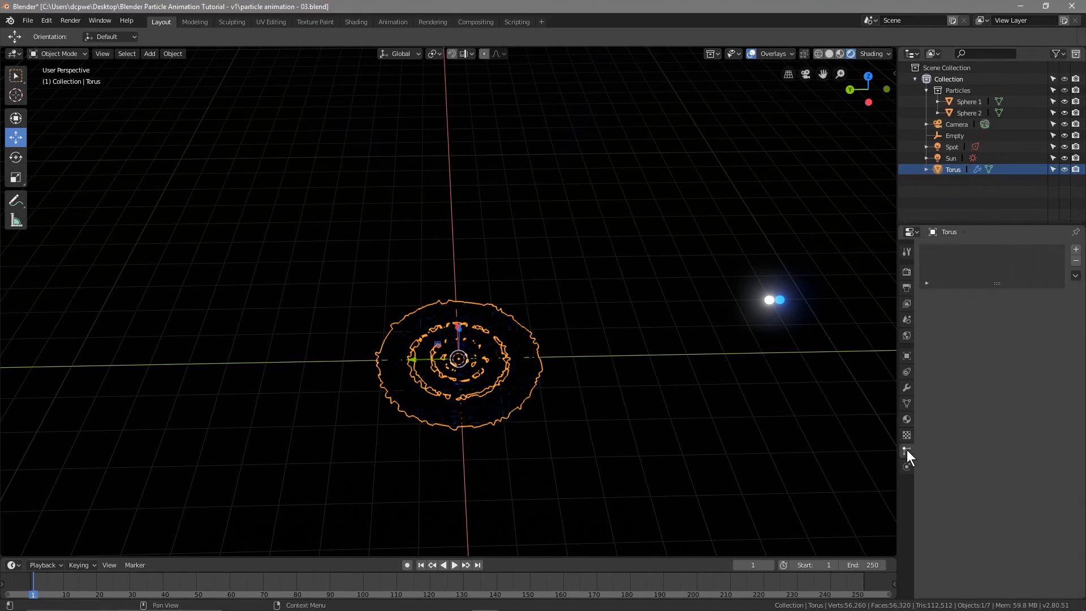
click(1075, 250)
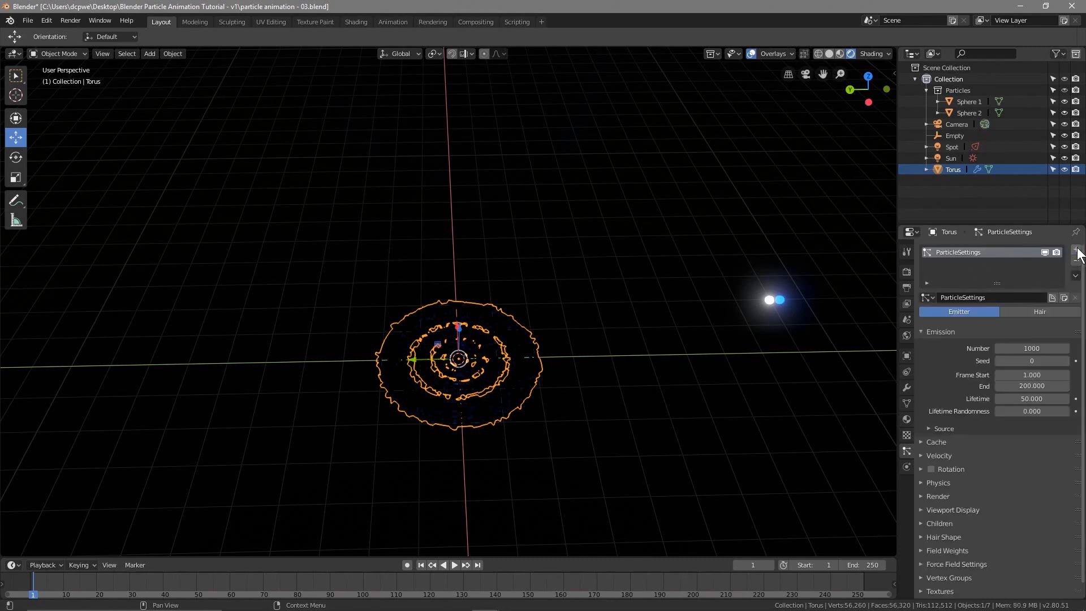
double_click(1018, 348)
text(10)
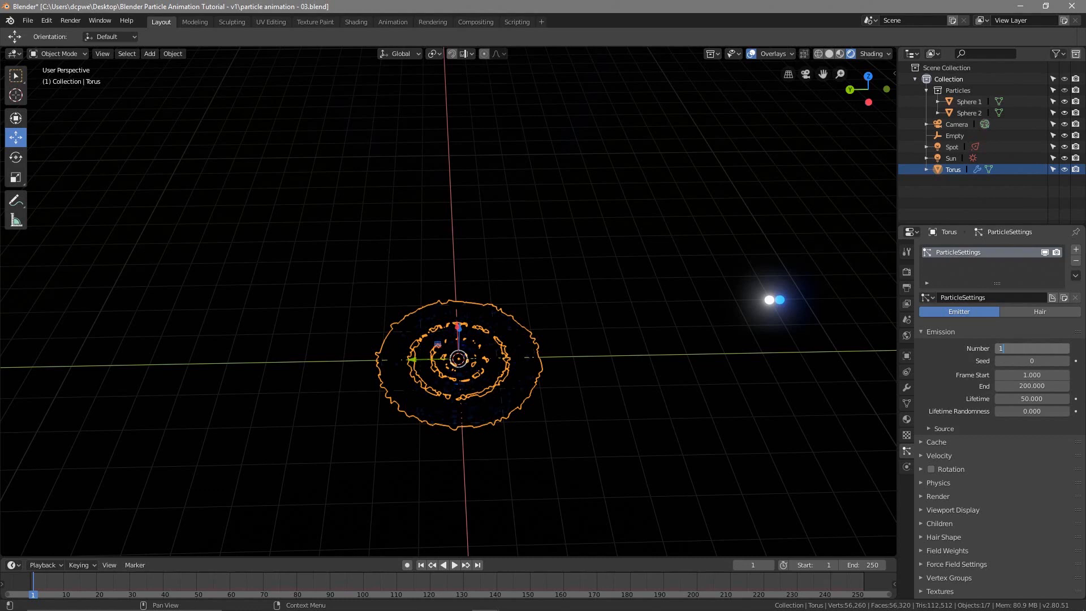
text(000)
key(Return)
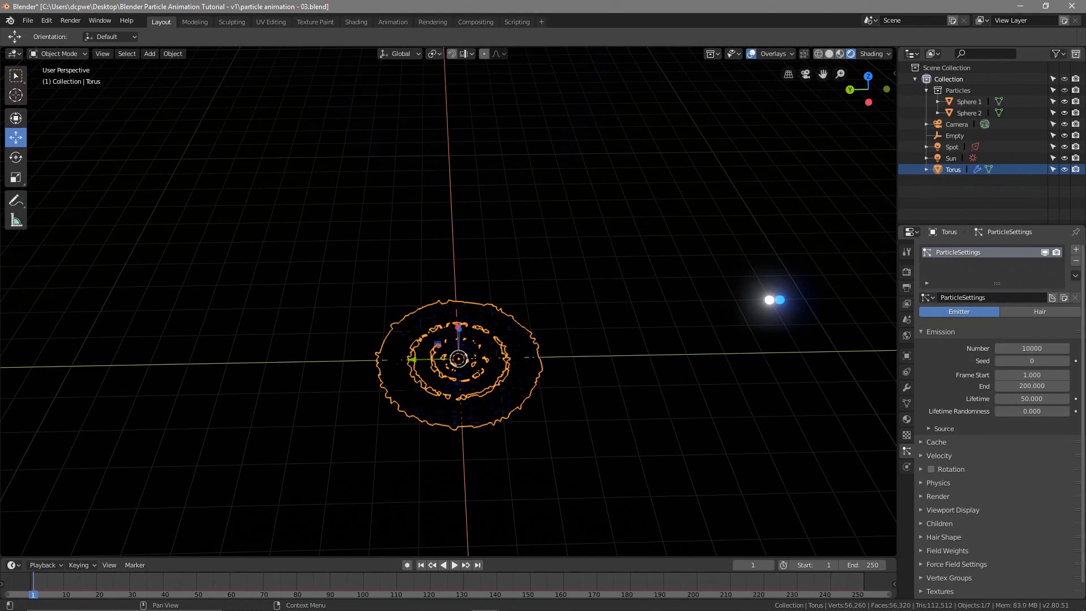
Set the end frame of the scene's timeline to 240.
double_click(866, 565)
text(24)
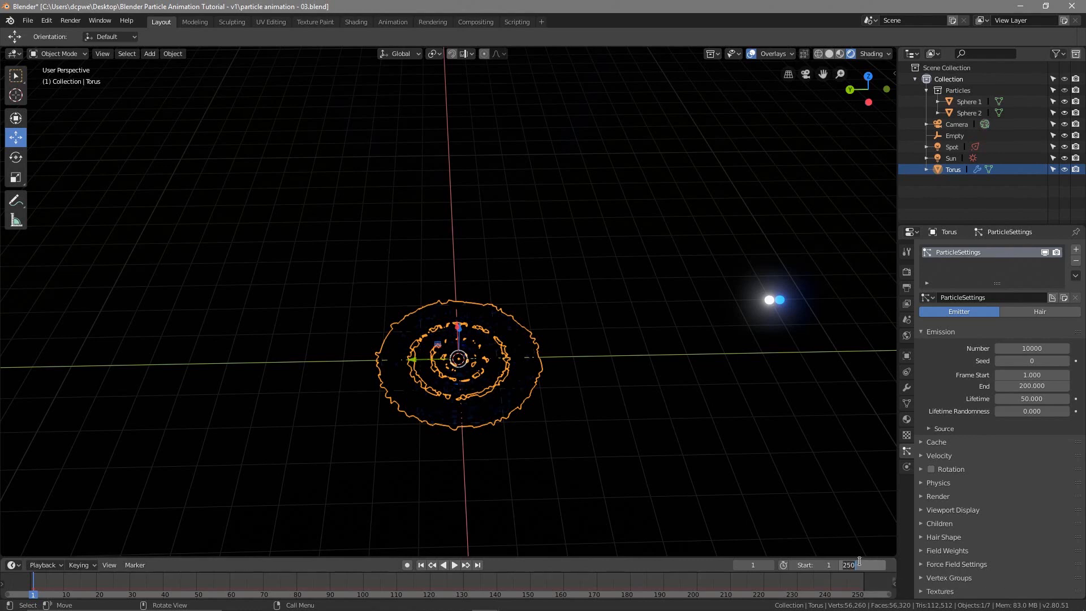
text(0)
key(Return)
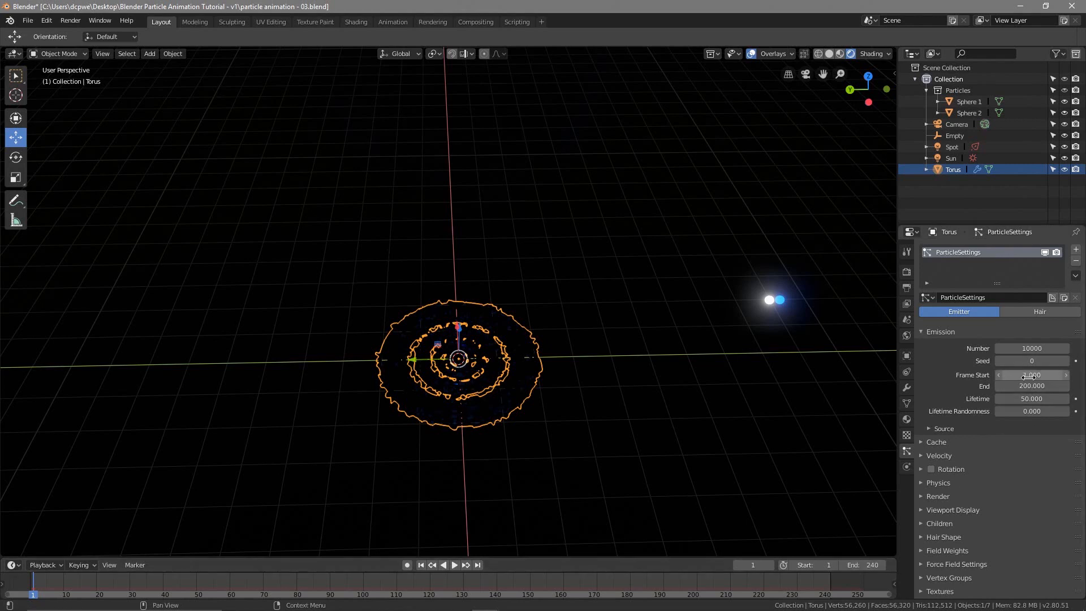
click(1006, 387)
key(Return)
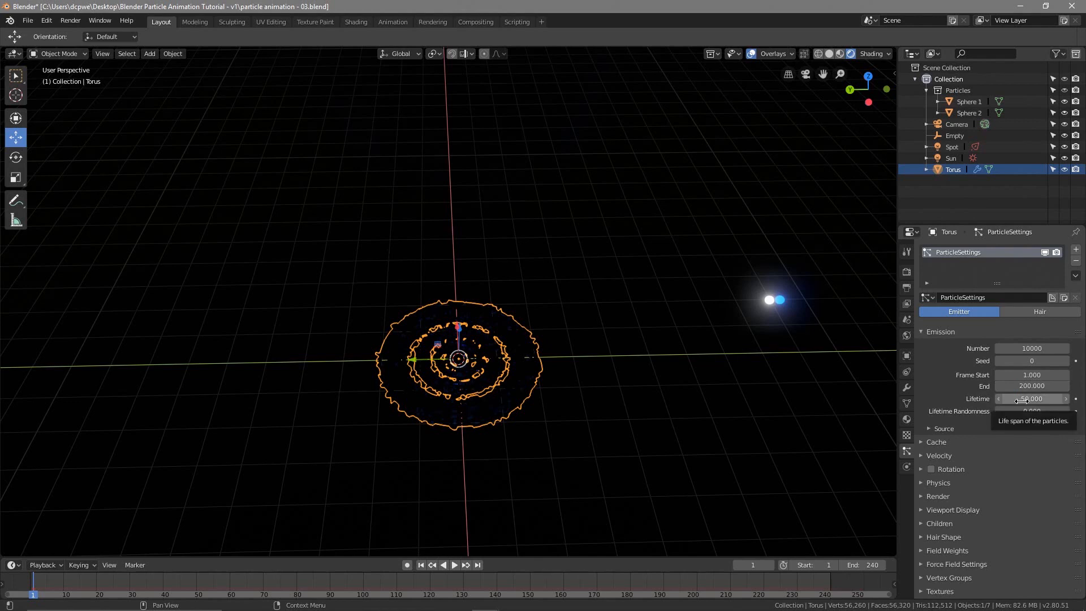
Play back the torus particle emission, return to frame 1 and look through the camera.
key(space)
mouse_move(32, 592)
right_down()
mouse_move(351, 579)
mouse_move(34, 589)
right_up()
key(space)
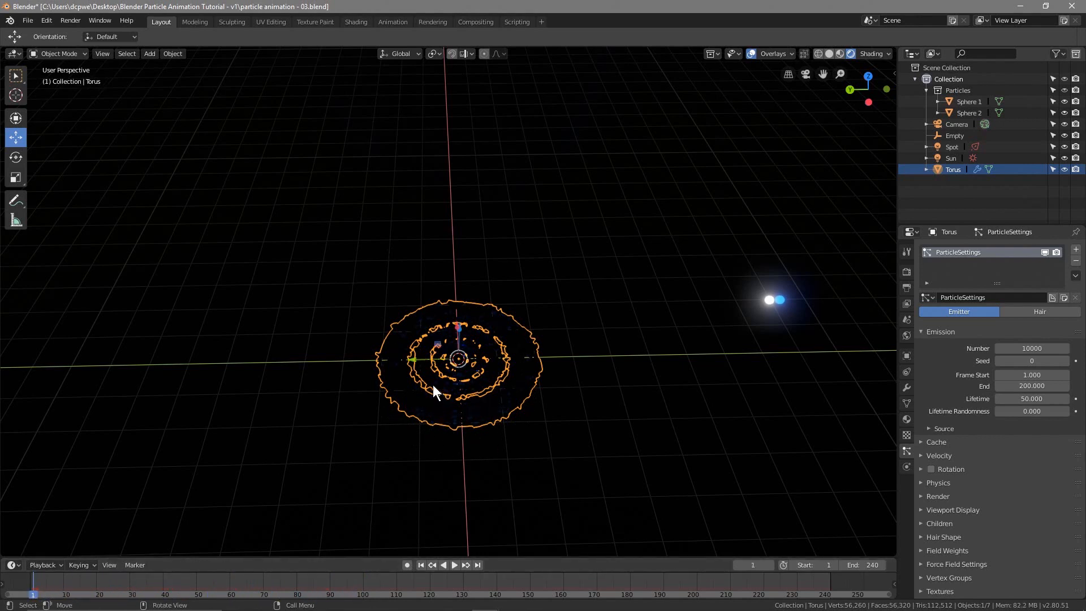
key(KP_0)
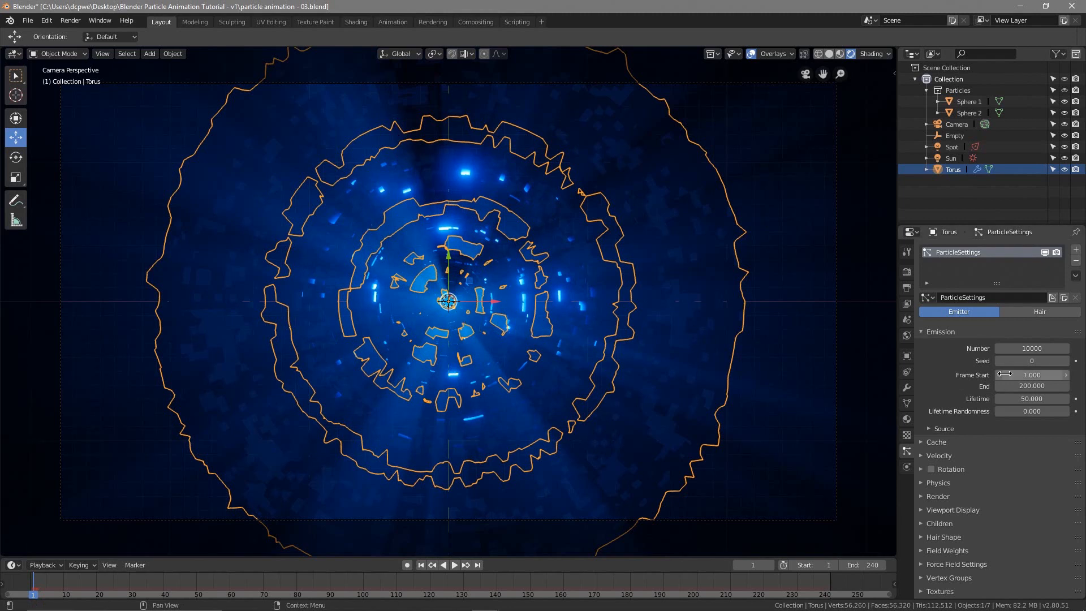
Set the Brownian force in the torus particle system's physics to 5.
scroll(965, 469, down, 1)
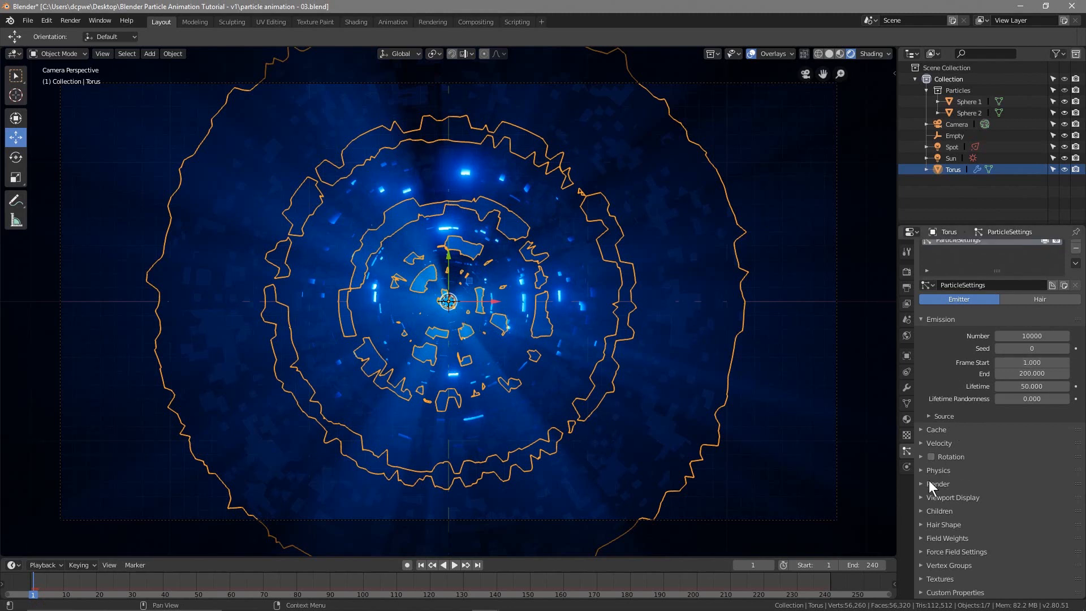
click(956, 482)
click(942, 471)
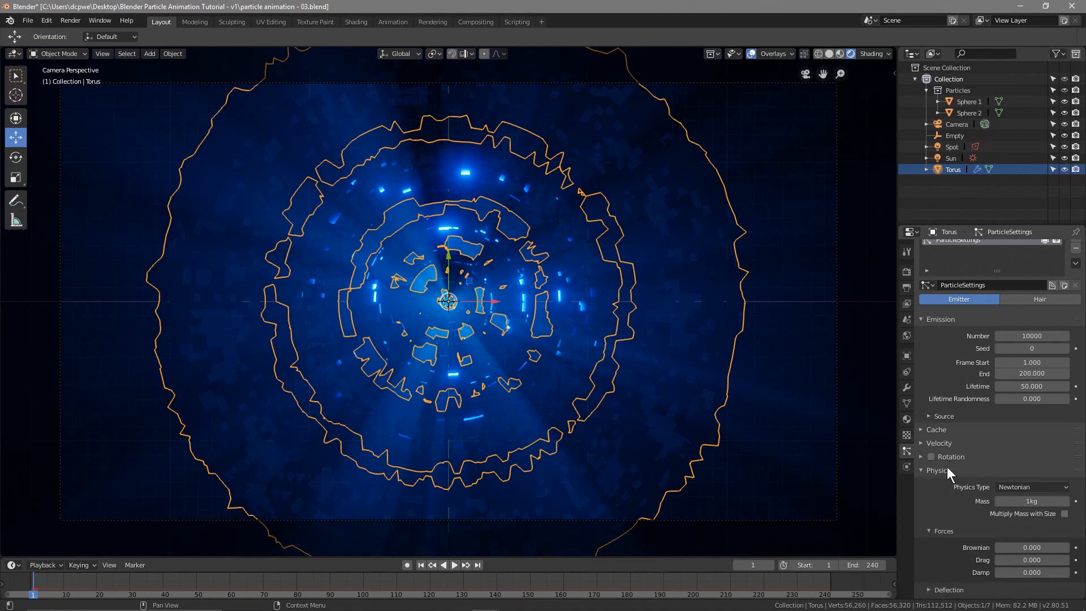
click(1033, 548)
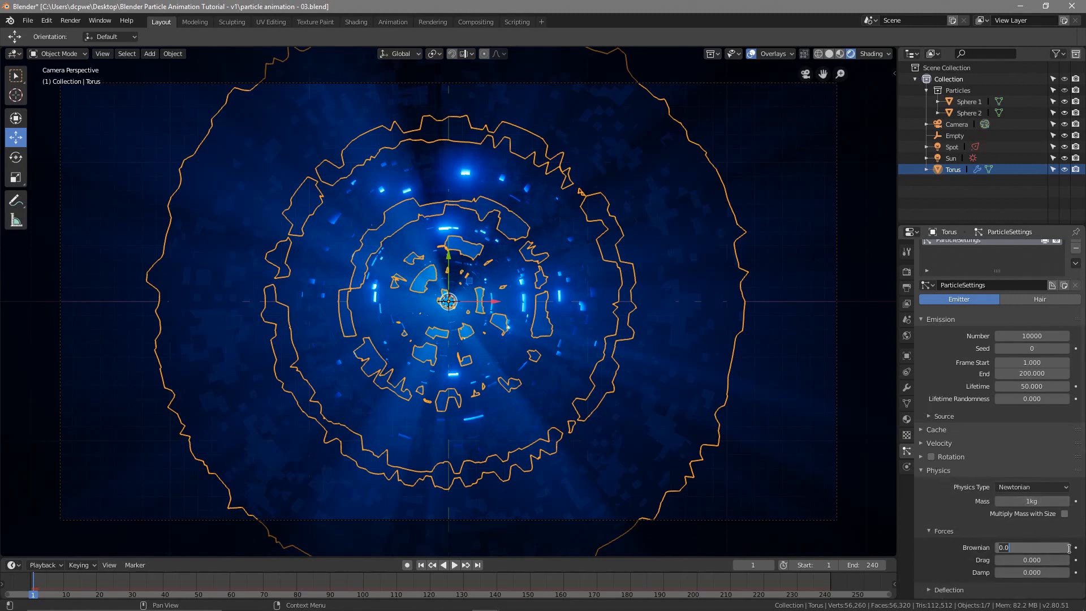
text(5)
key(Return)
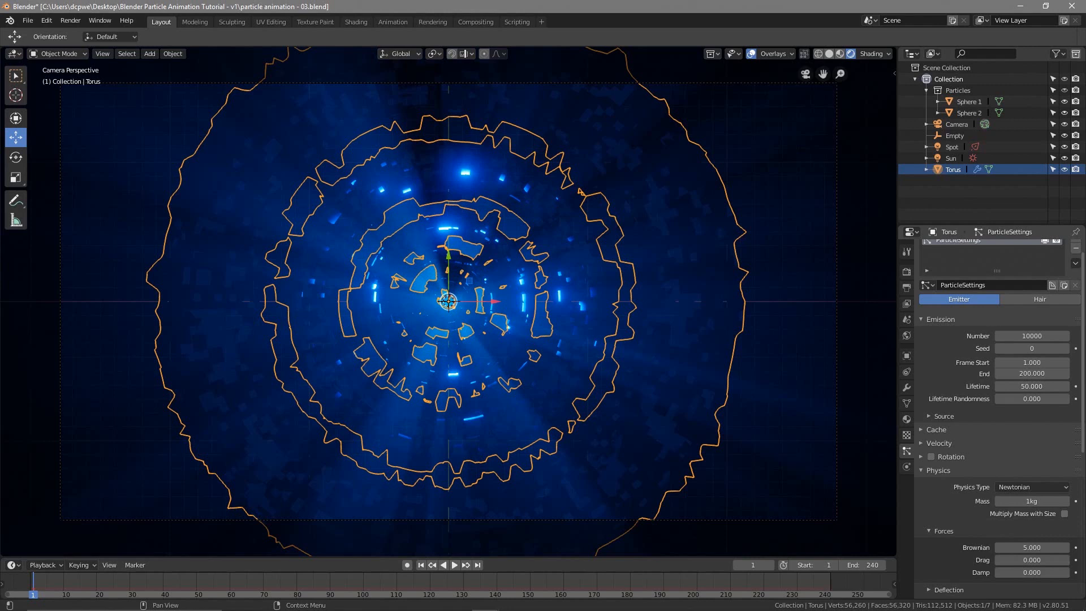
Raise the torus particles' Brownian force to 10.
click(1030, 501)
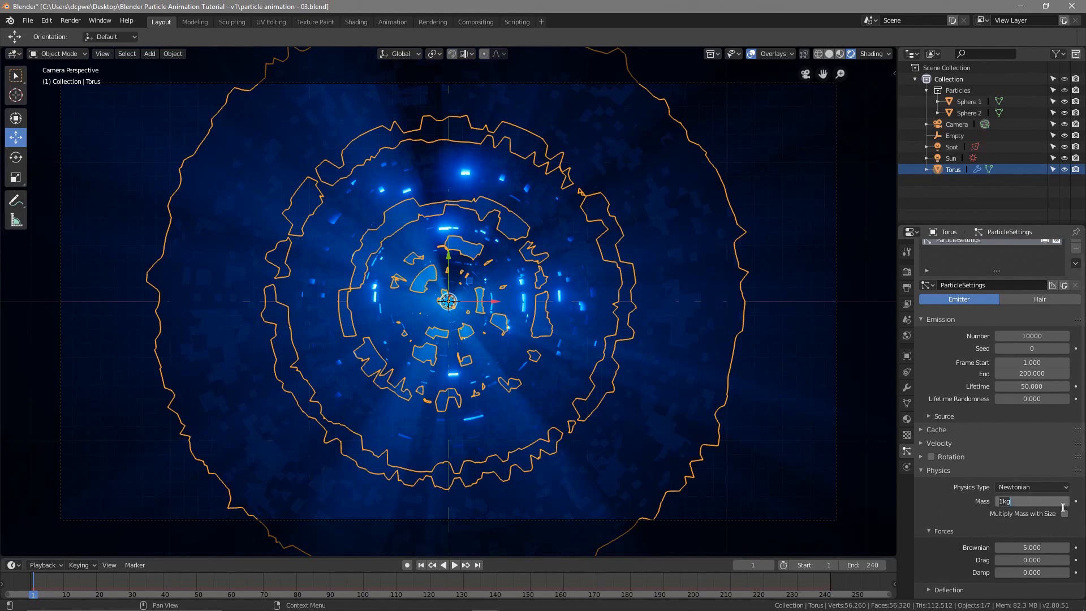
click(950, 524)
click(1041, 547)
text(10)
key(Return)
Render the torus particles as the Particles collection with Pick Random enabled.
scroll(961, 449, down, 8)
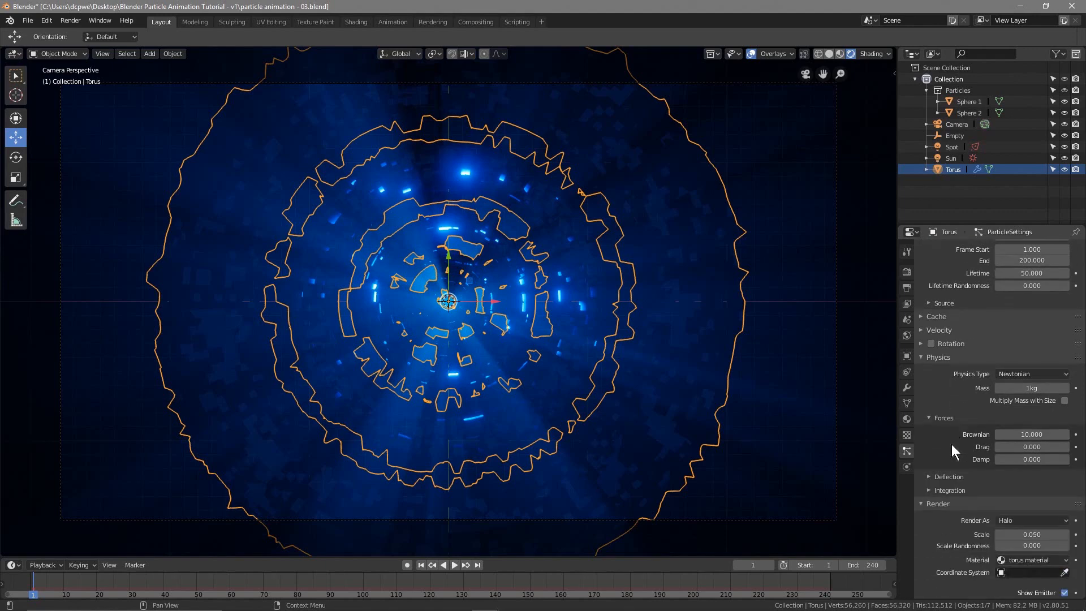
scroll(951, 444, down, 1)
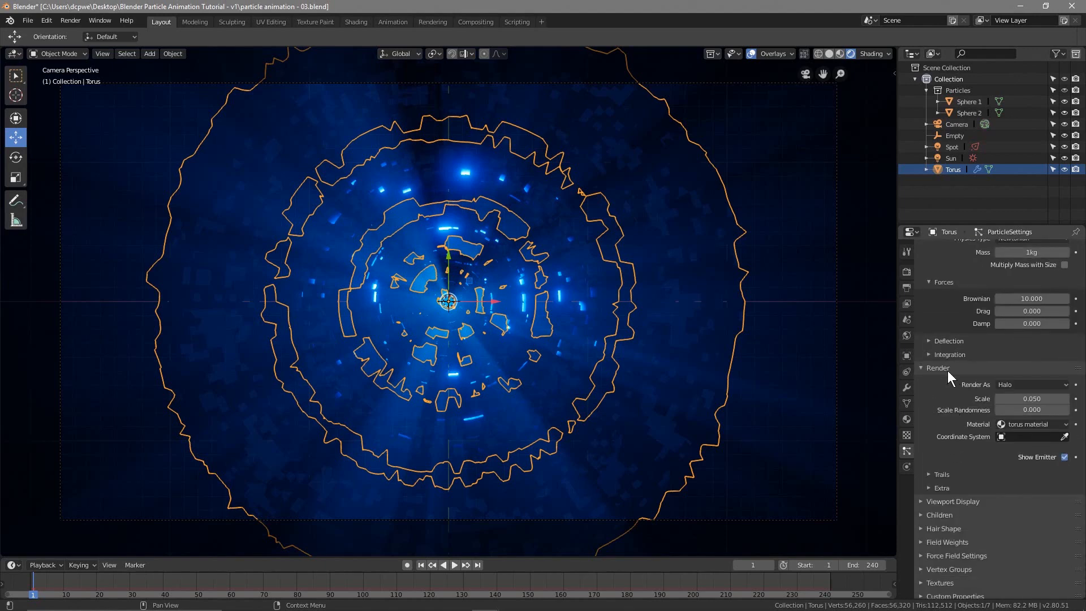
scroll(942, 371, up, 5)
scroll(975, 478, down, 4)
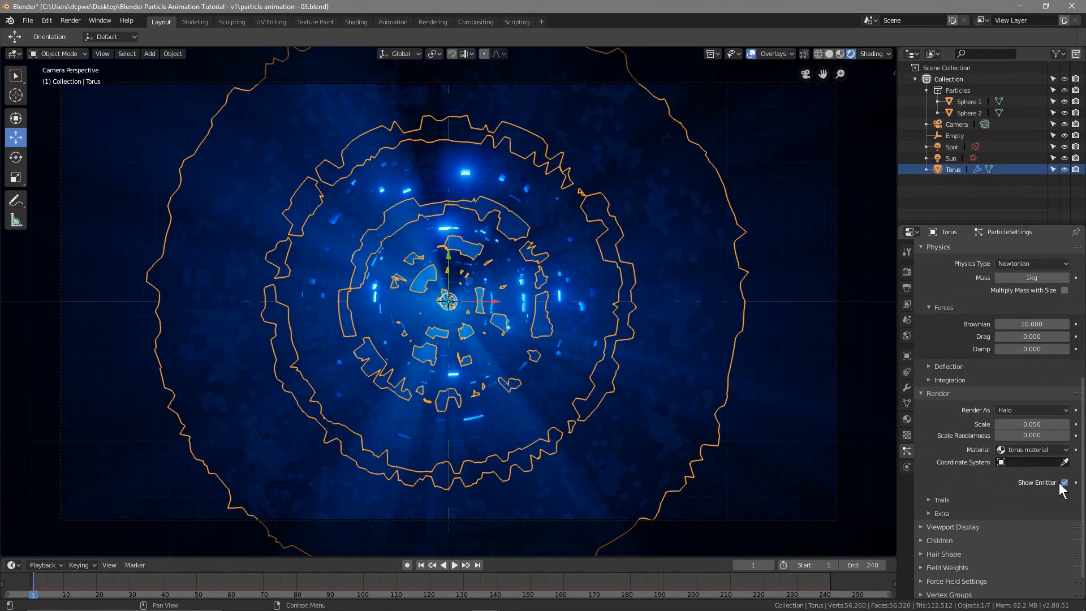
click(1030, 410)
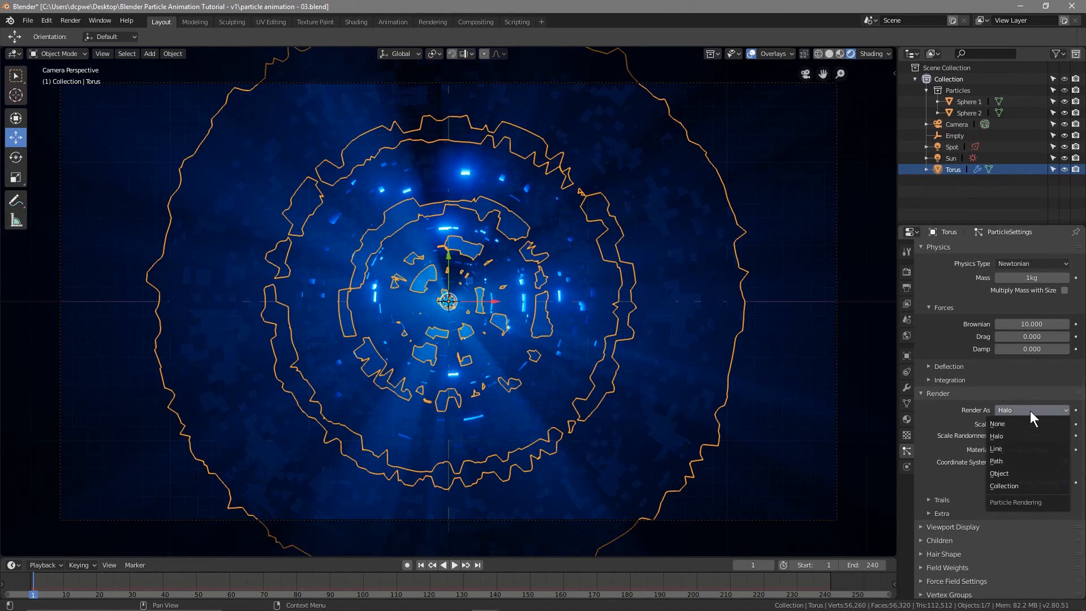
click(1027, 488)
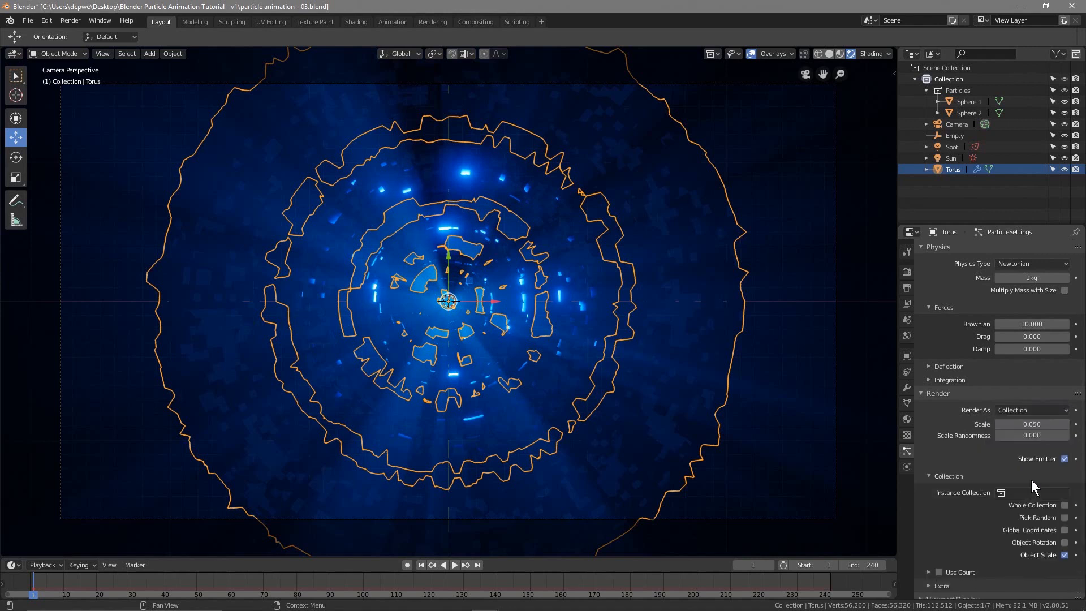
scroll(1015, 463, down, 2)
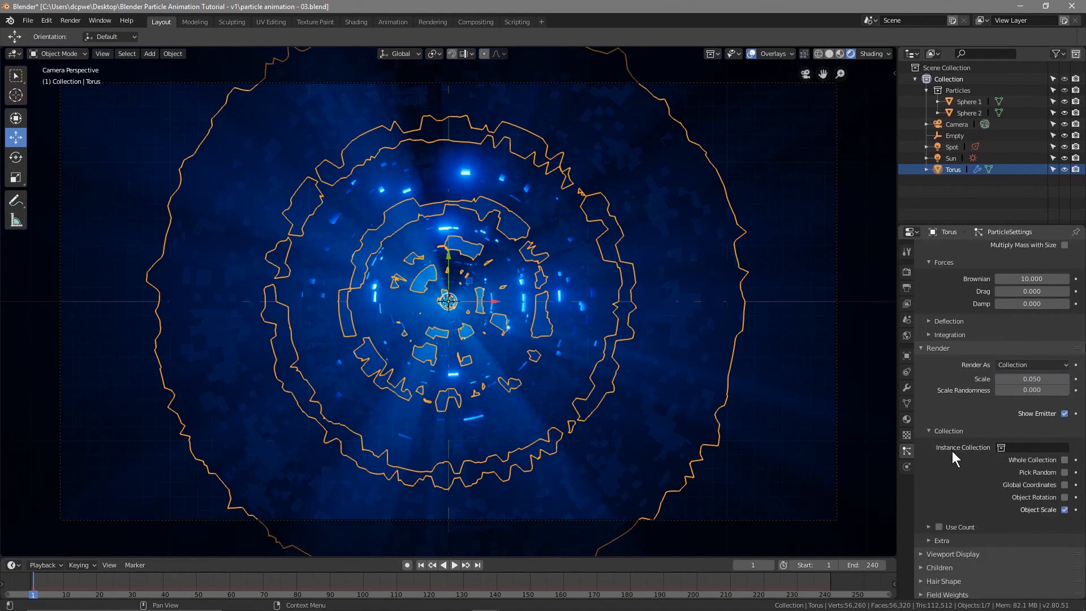
click(1029, 448)
click(1014, 474)
click(1064, 473)
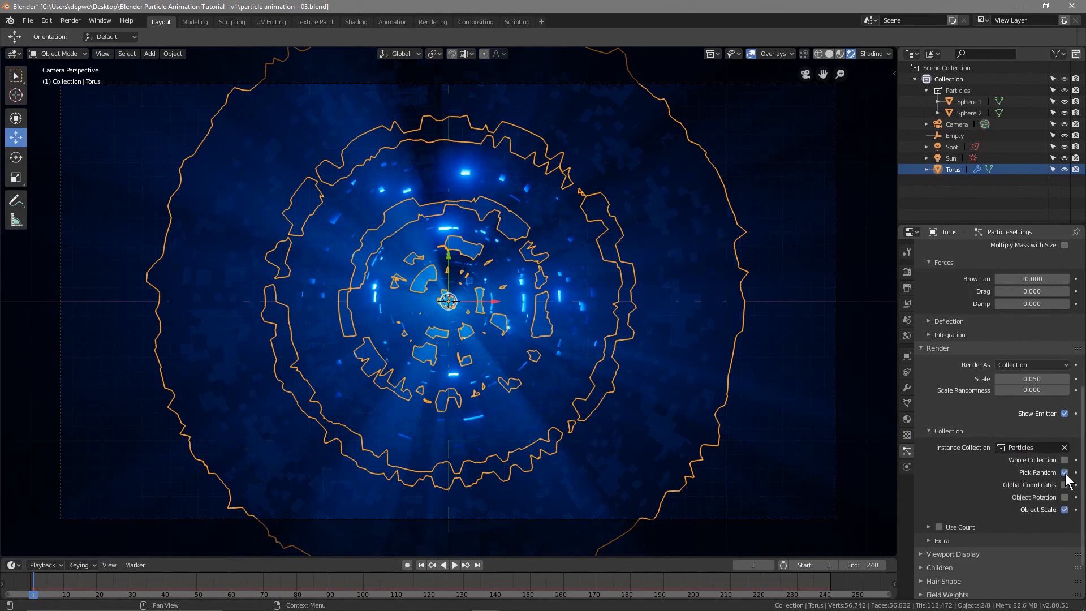
Set the particles' render scale to 0.1 and their scale randomness to 1.
scroll(999, 491, down, 3)
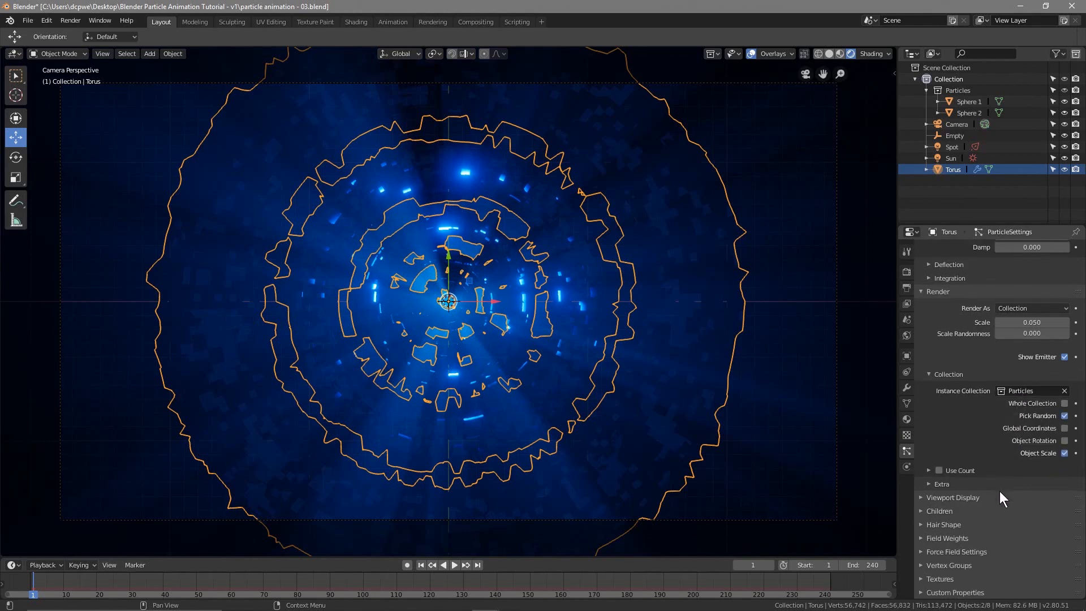
click(1029, 322)
text(0.05)
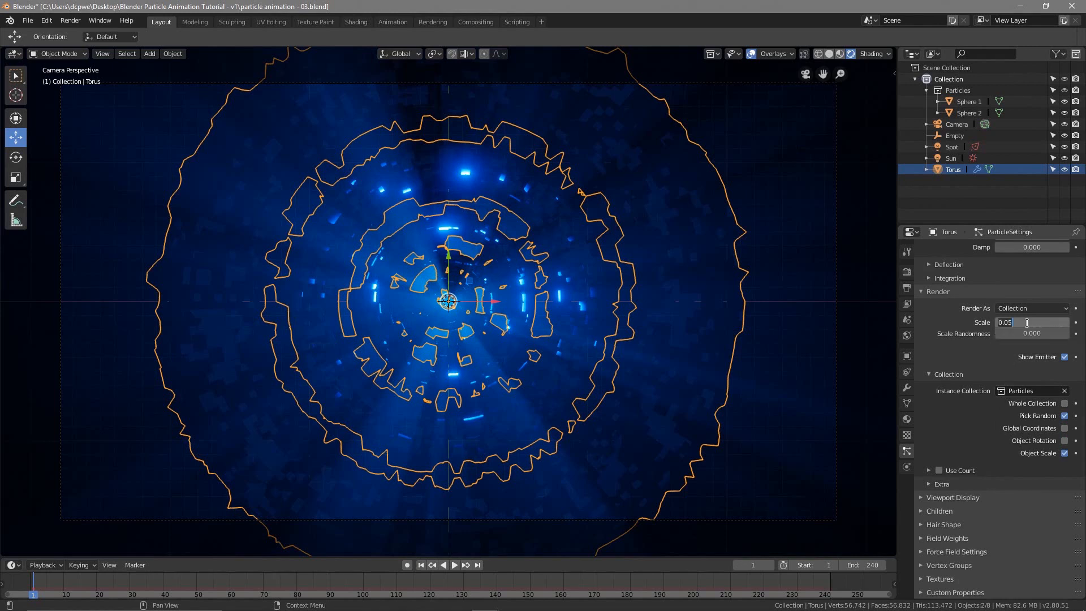
text(0.1)
key(Return)
drag(1012, 333, 1076, 339)
Preview the particle animation, return to frame 1 and save the file.
key(space)
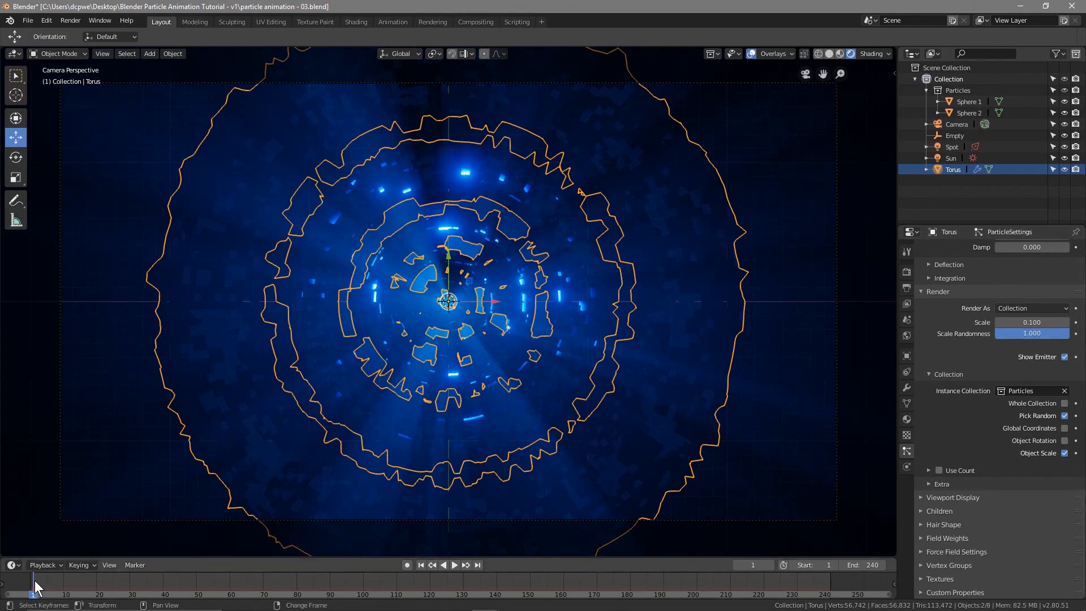
mouse_move(38, 597)
mouse_down()
mouse_move(624, 594)
mouse_move(33, 579)
mouse_up()
key(space)
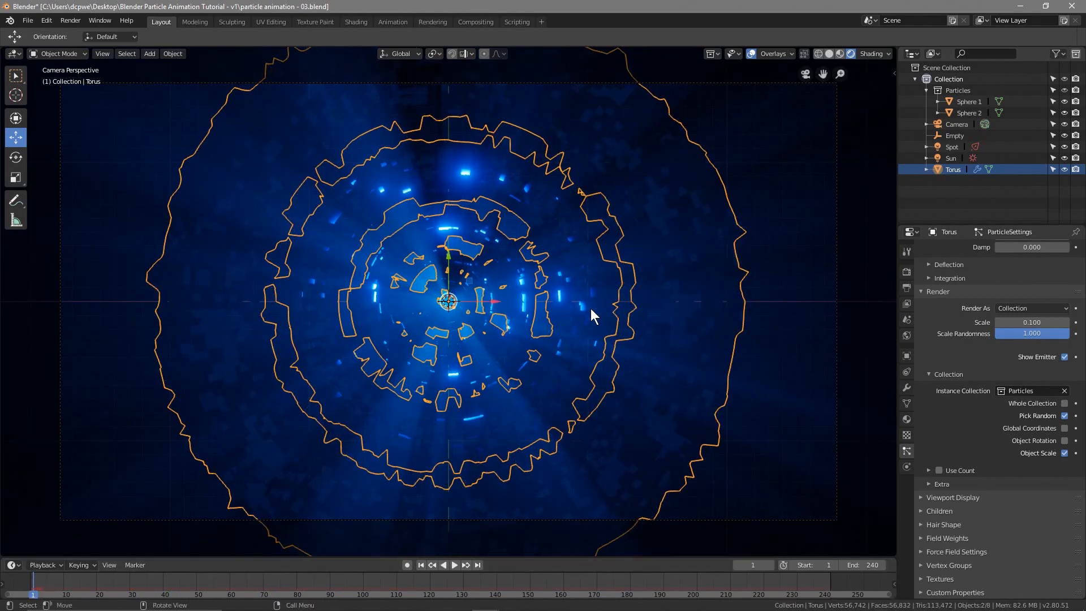
key(ctrl+s)
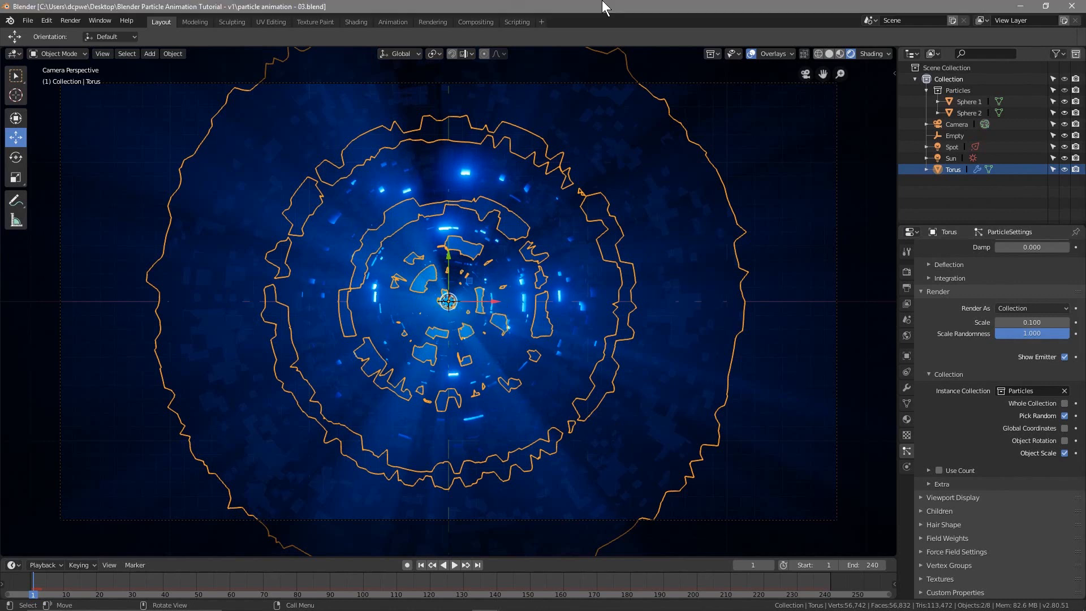
Add a Wind force field at the scene origin and set its strength to 10.
key(shift+a)
mouse_move(463, 320)
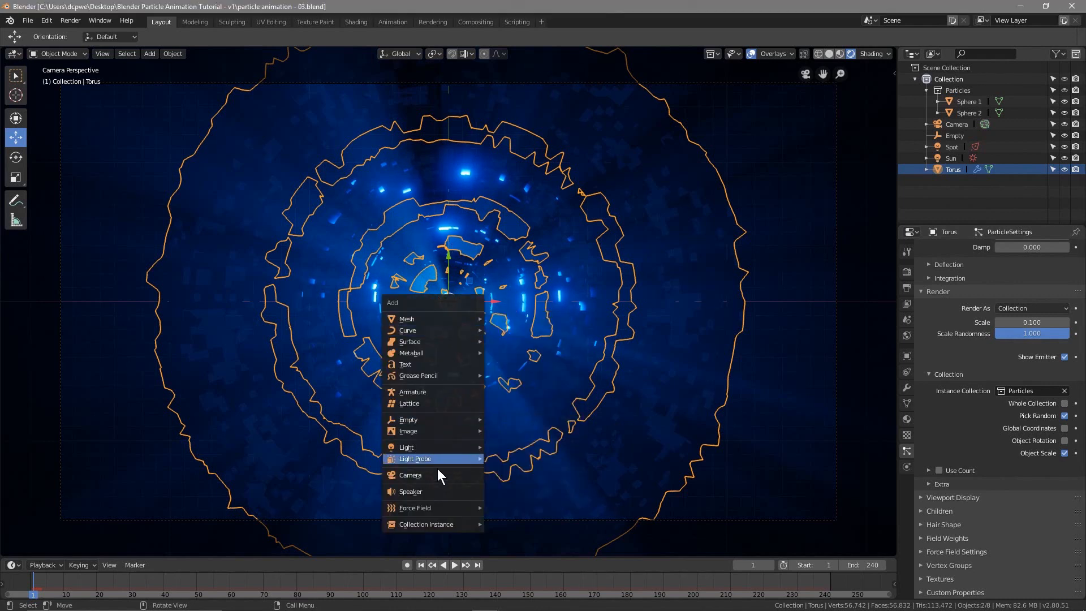
mouse_move(451, 508)
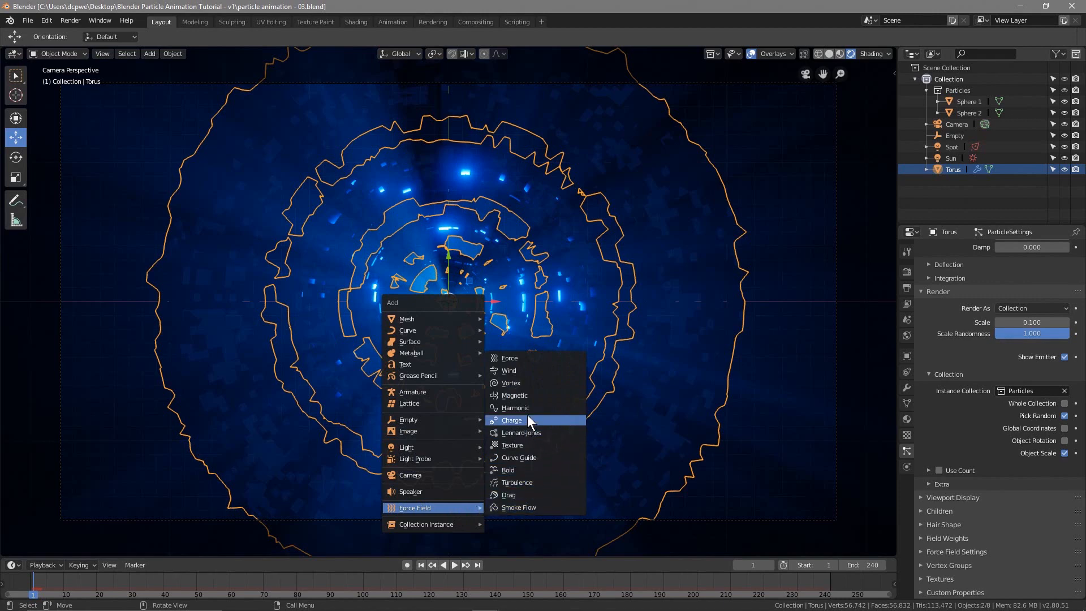
click(521, 366)
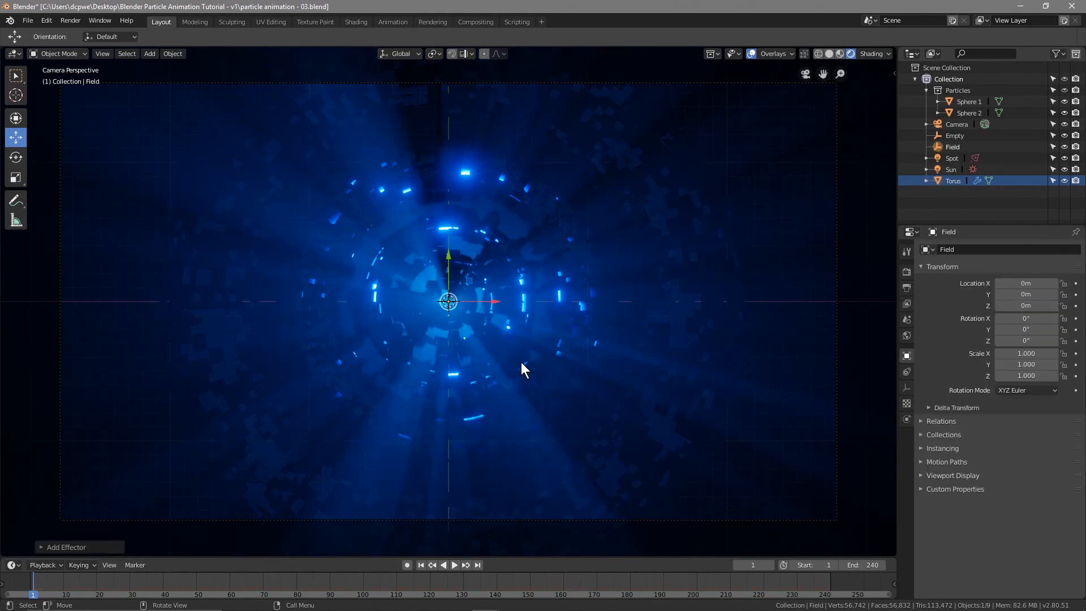
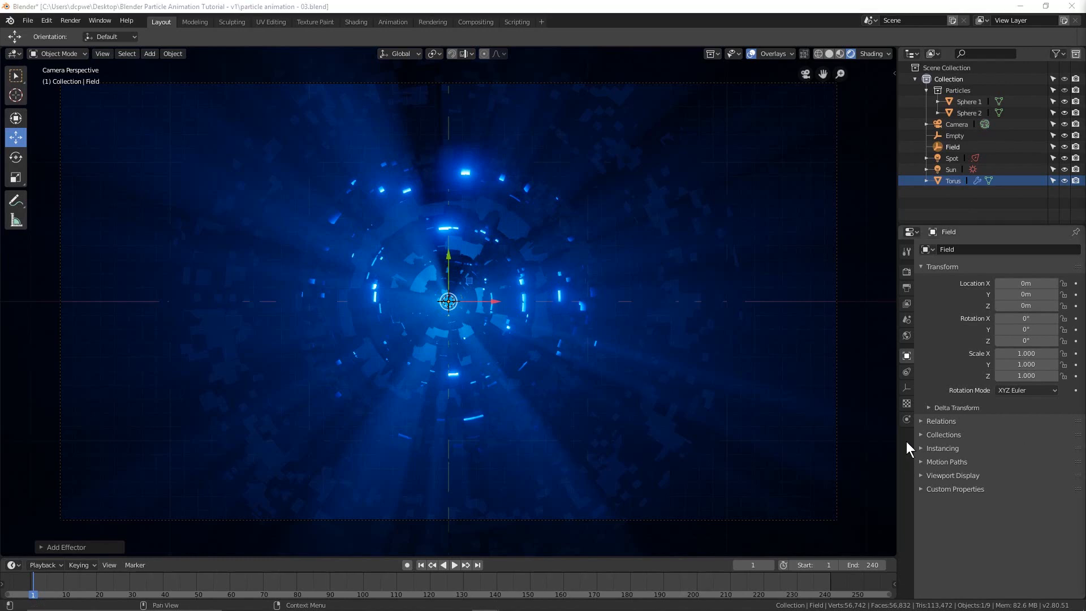
click(905, 419)
click(1031, 348)
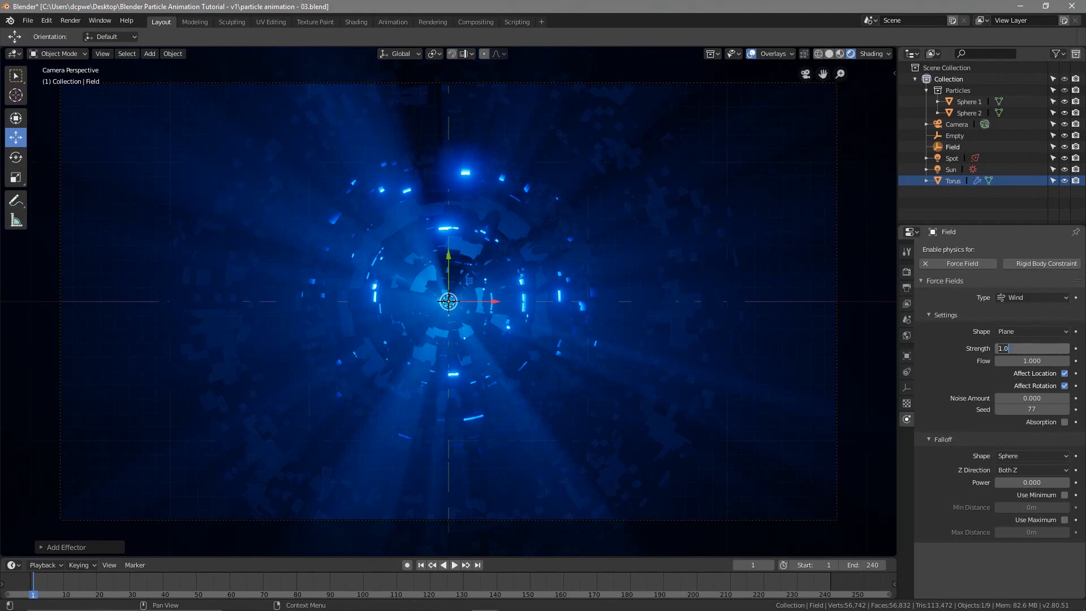
text(10)
key(Return)
Play back the animation to check the wind's effect on the particles, and return to frame 1.
key(space)
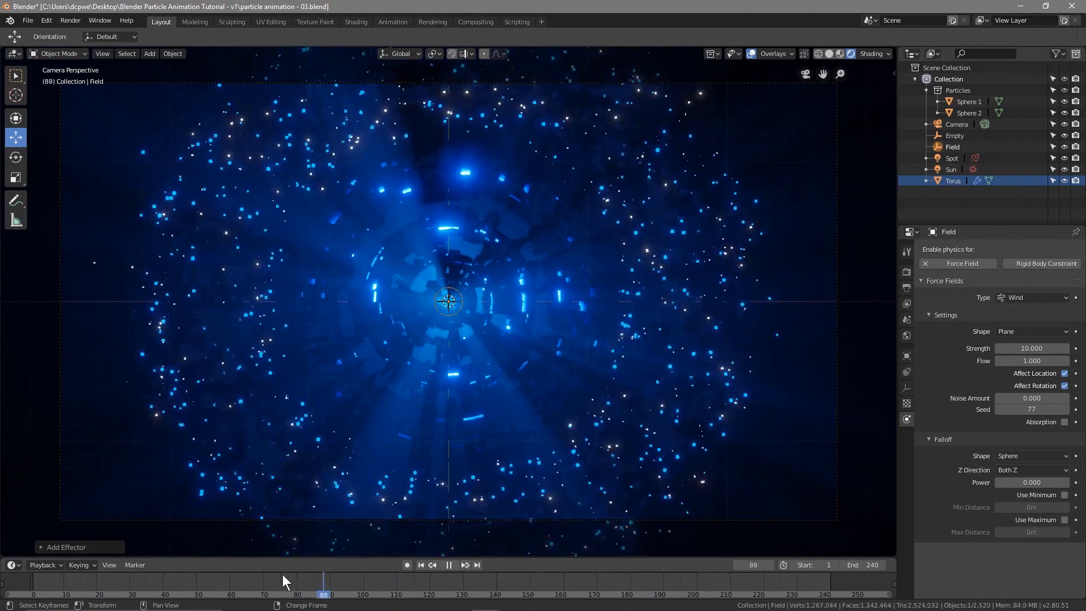
click(31, 593)
mouse_move(30, 589)
right_down()
mouse_move(726, 587)
mouse_move(30, 574)
mouse_move(383, 591)
mouse_move(108, 573)
mouse_move(43, 590)
mouse_move(307, 596)
mouse_move(397, 576)
mouse_move(739, 591)
mouse_move(836, 577)
mouse_move(866, 588)
mouse_move(34, 594)
right_up()
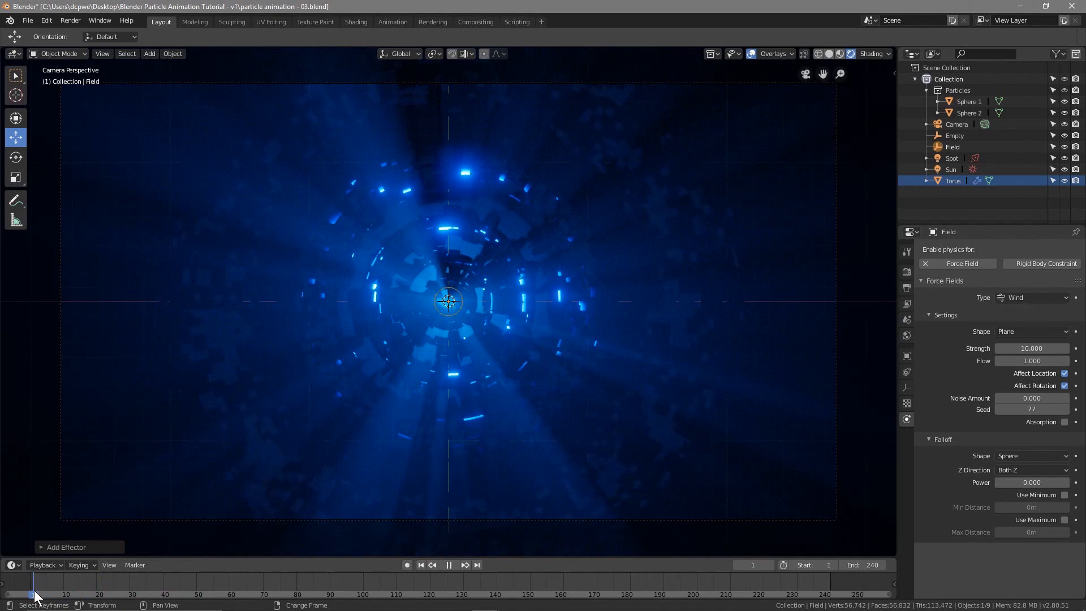
key(space)
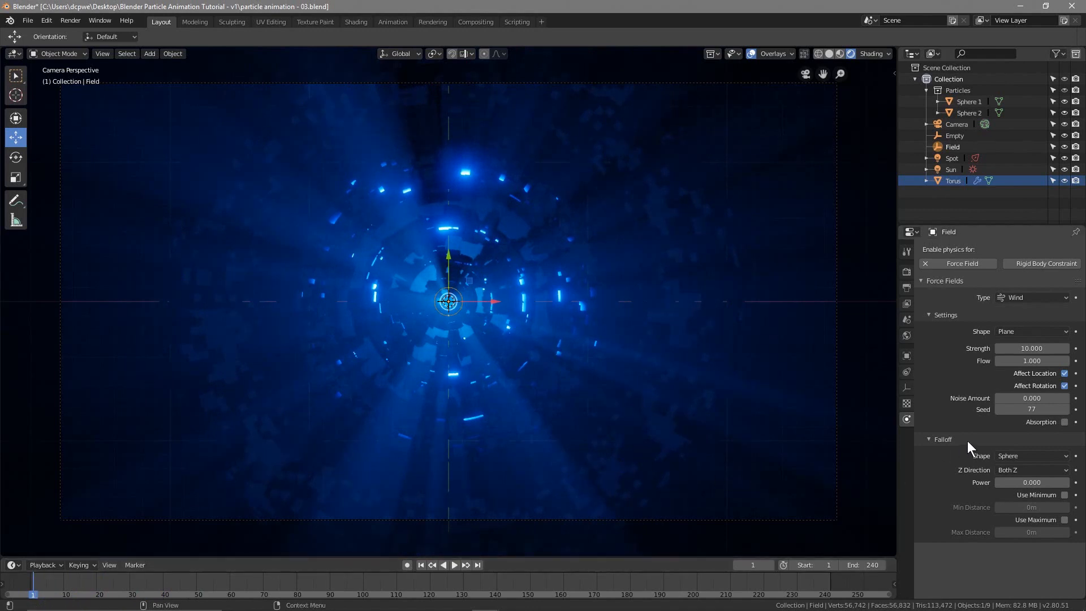
Reduce the Gravity field weight of the torus particle system to 0.515.
click(955, 180)
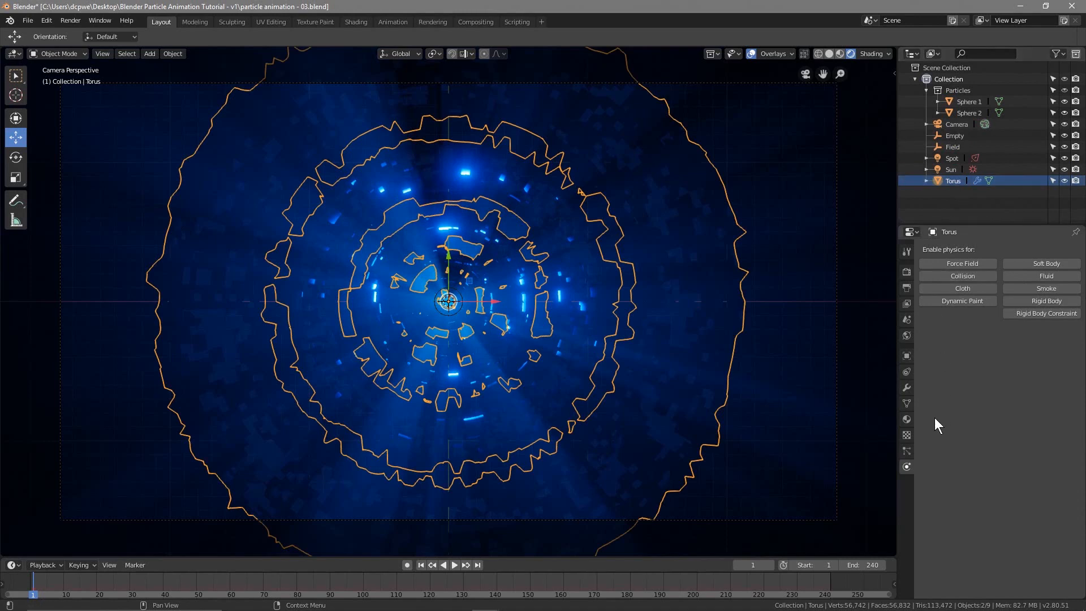
click(906, 450)
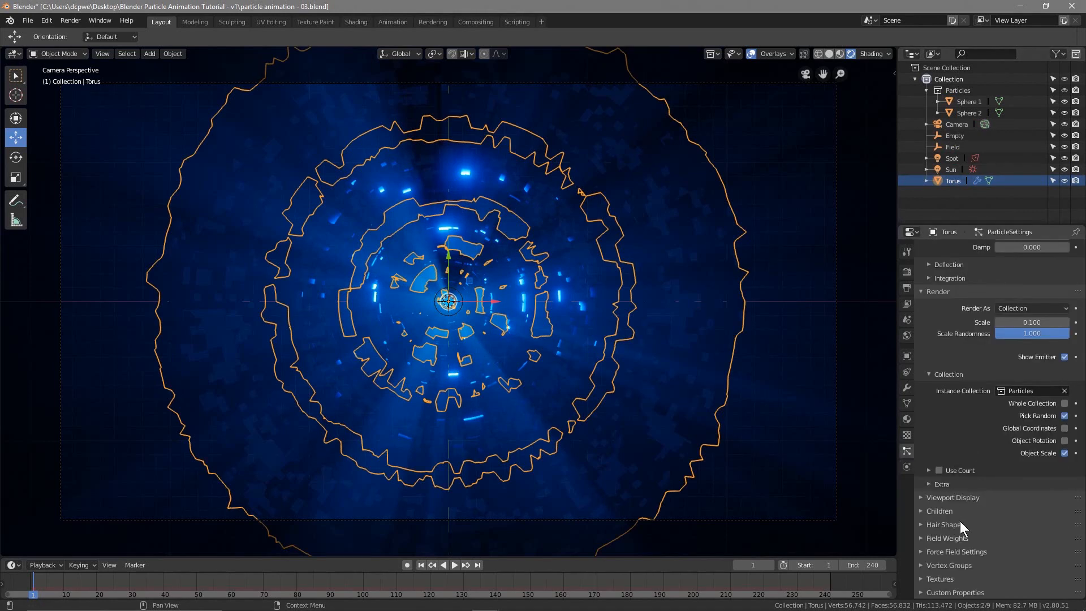
click(961, 537)
scroll(1009, 528, down, 5)
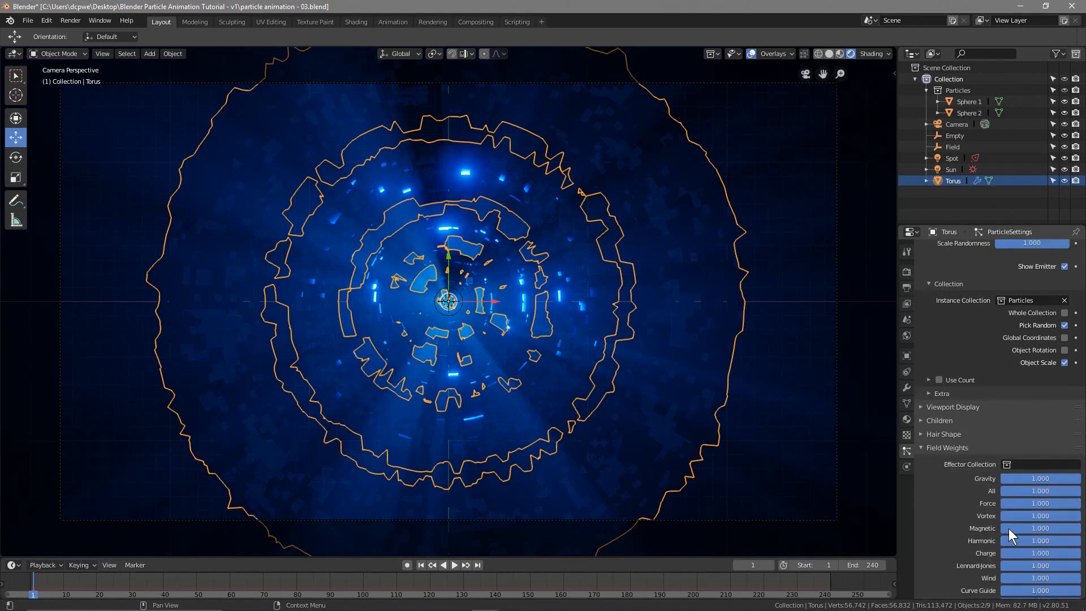
drag(1071, 455, 1042, 456)
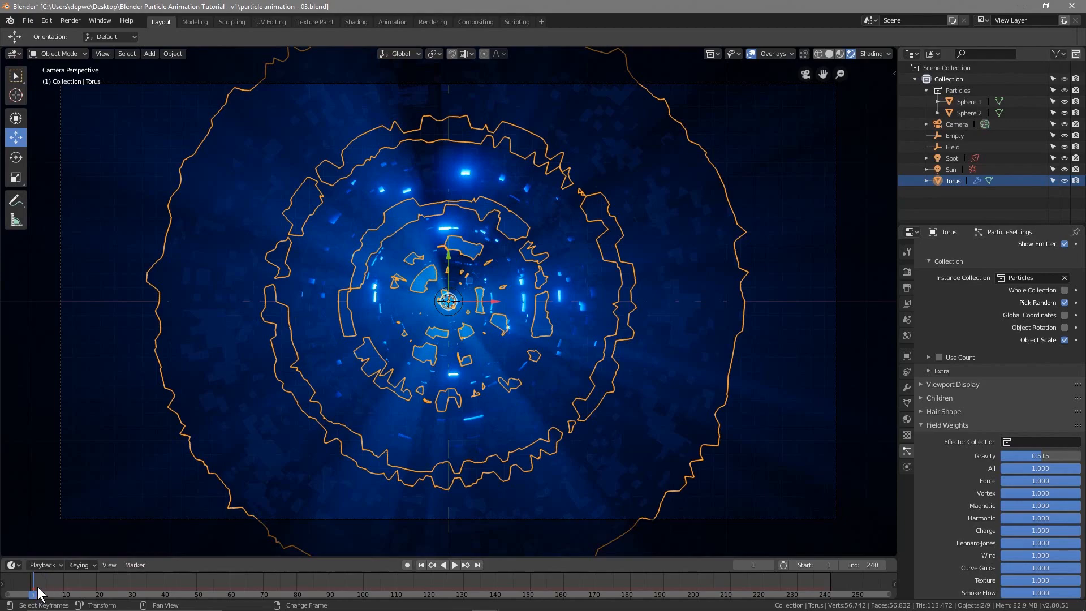
Play back the animation to check how the particles move under reduced gravity, and return to frame 1.
key(space)
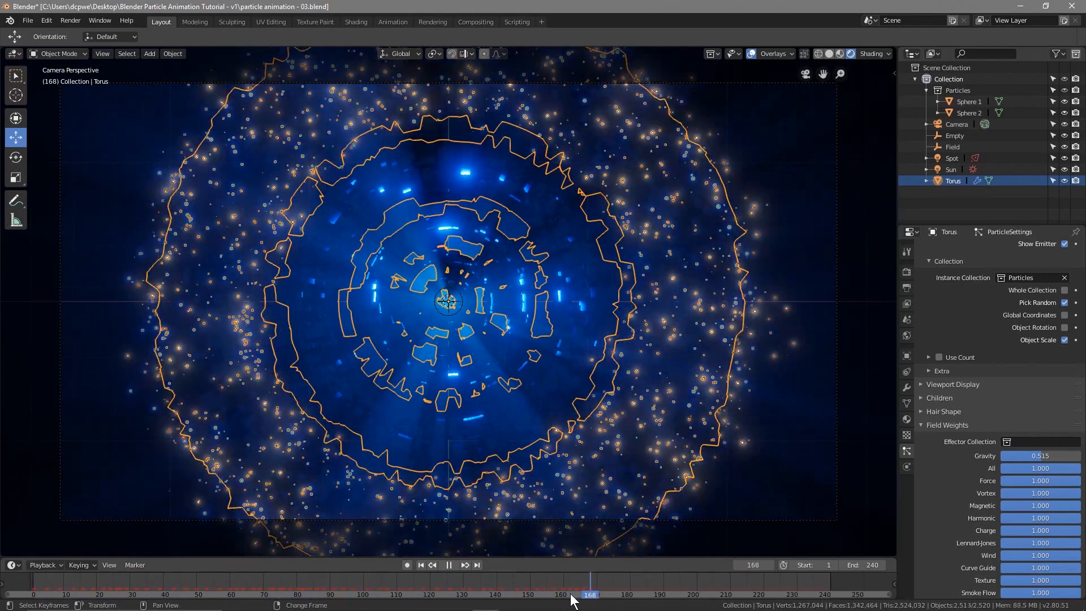
click(74, 593)
drag(74, 592, 32, 584)
key(space)
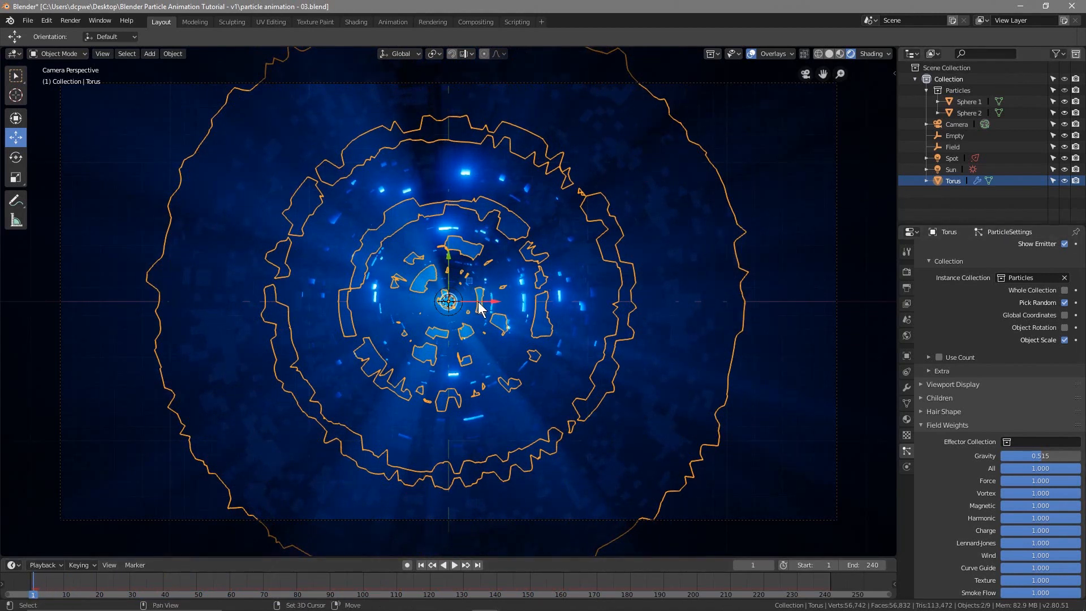
Add a Turbulence force field at the scene origin and rename it Field Tur.
key(shift+a)
key(shift+a)
mouse_move(463, 273)
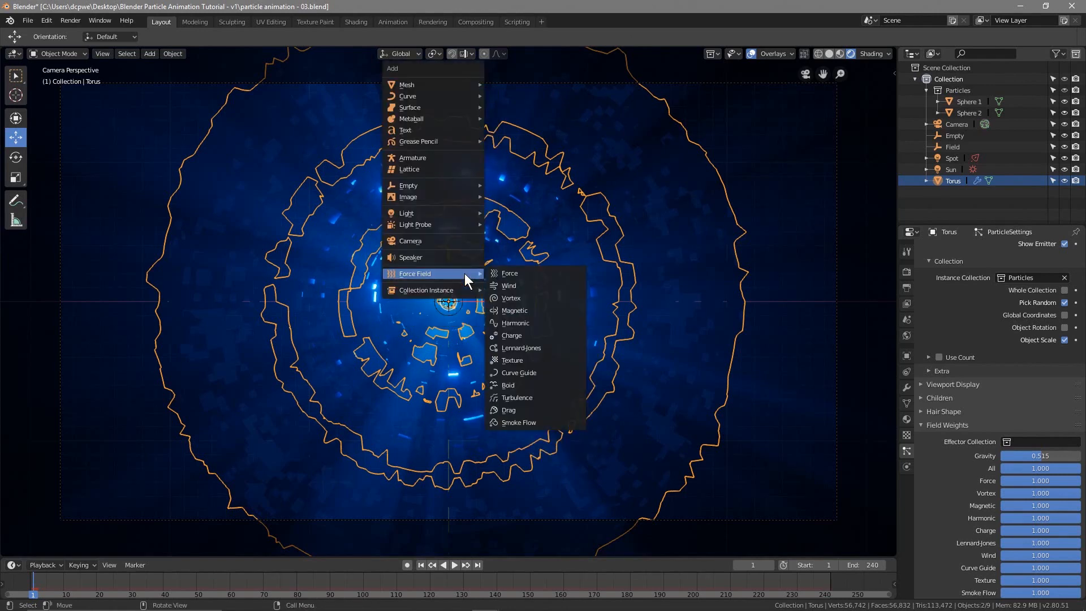
click(512, 398)
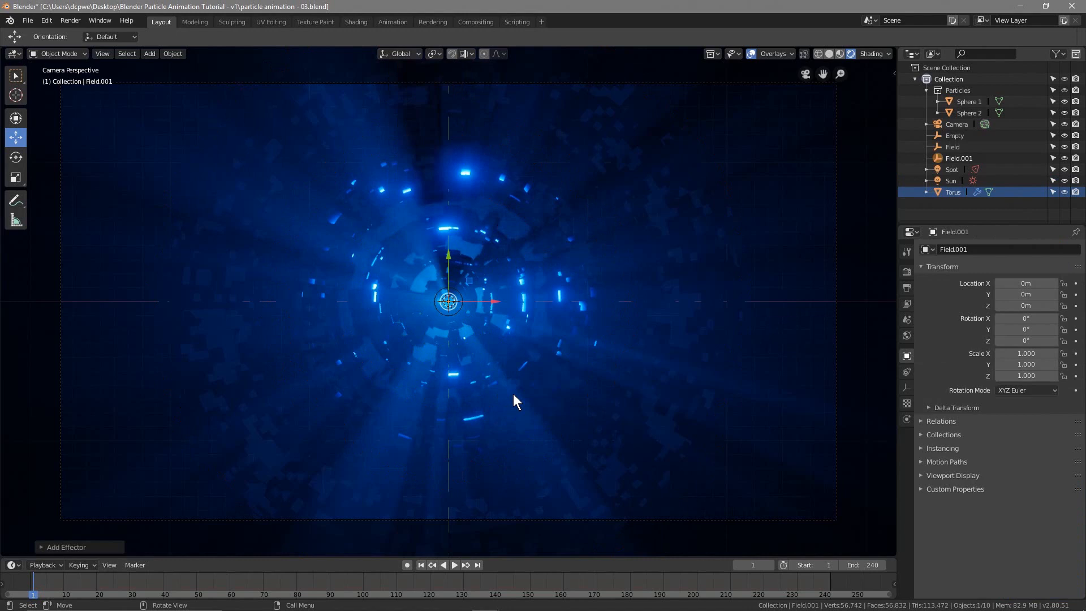
click(959, 156)
double_click(950, 158)
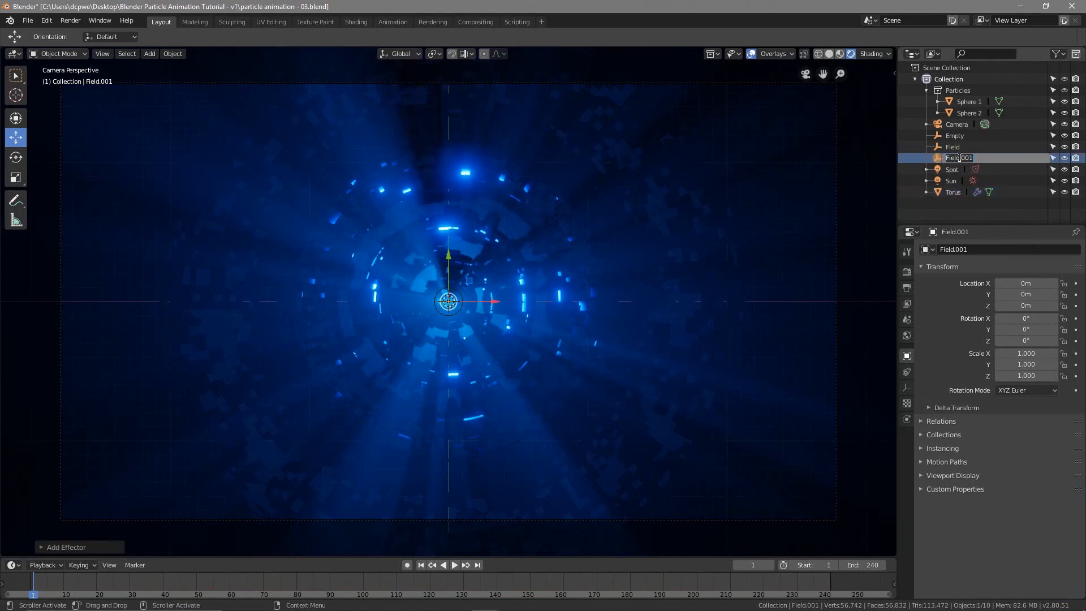
key(BackSpace)
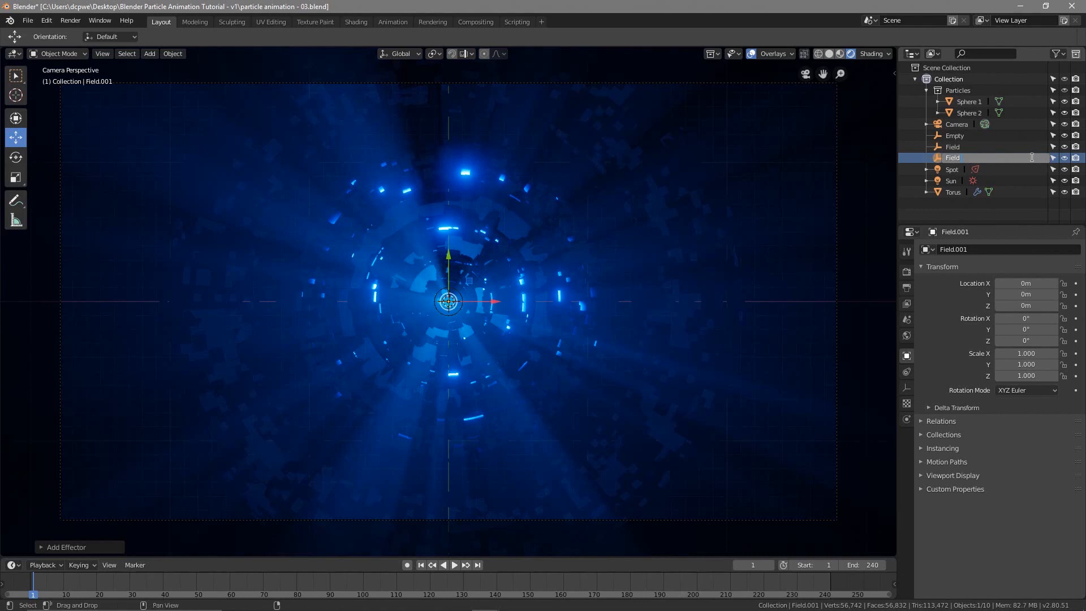
text(Tur)
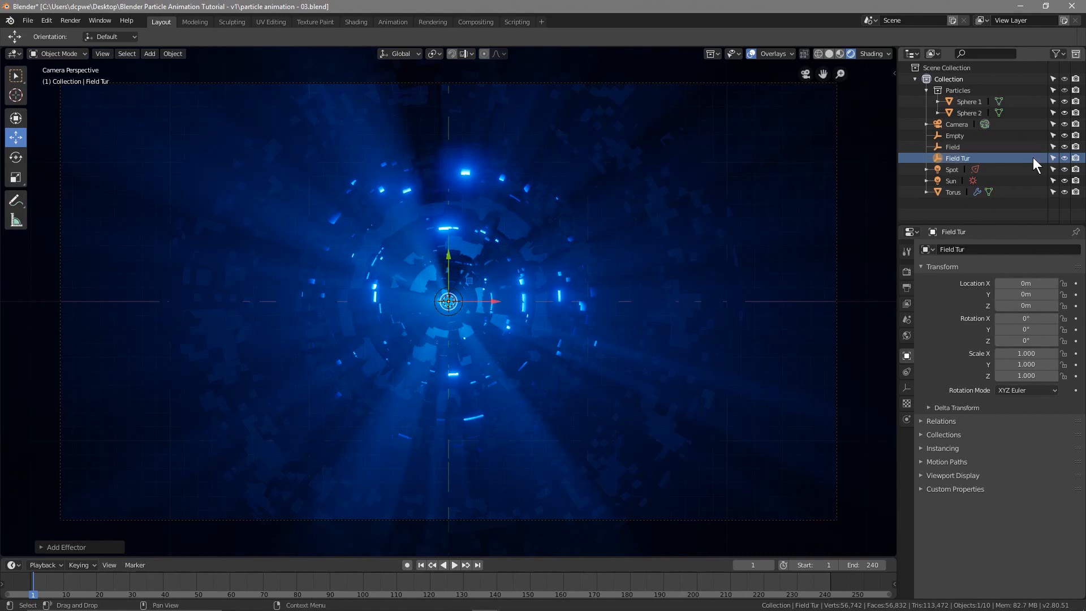
key(Return)
Rename the wind force field object as Field Wind.
click(955, 146)
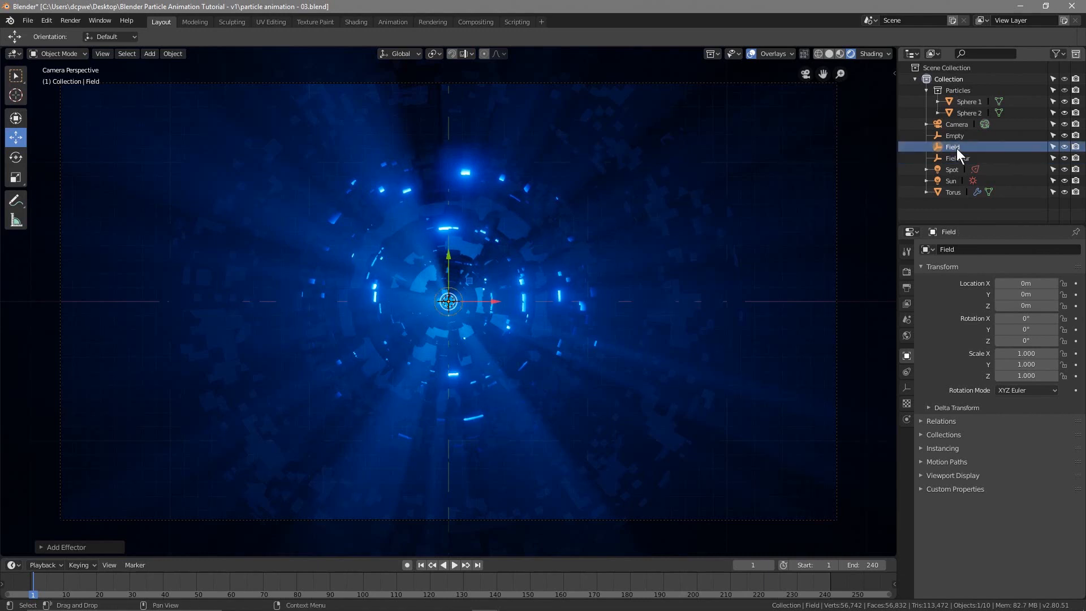
double_click(955, 148)
text(Wind)
key(Return)
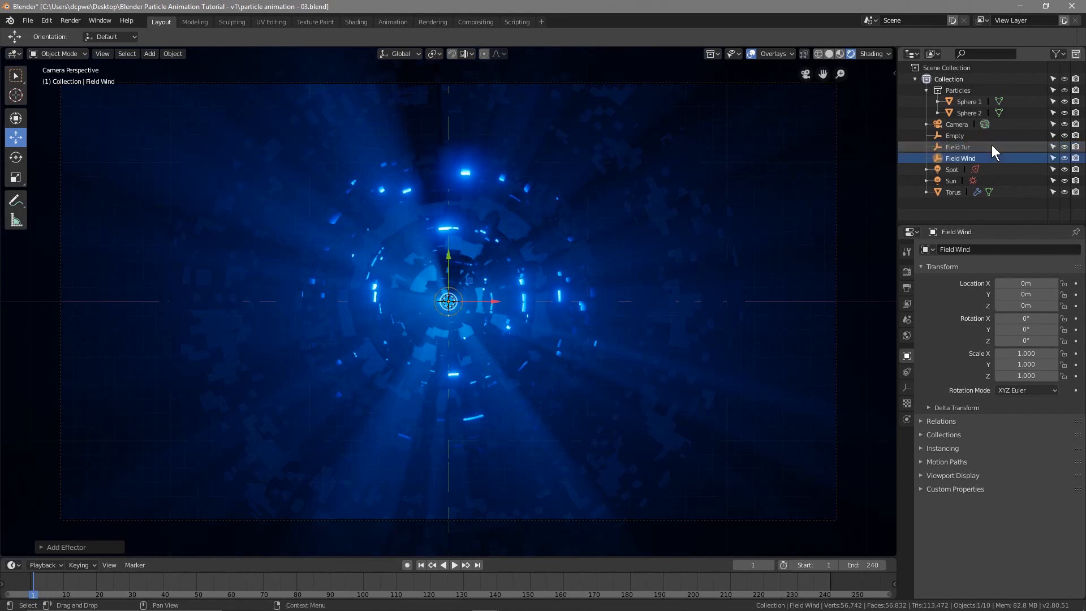
Set the strength of the Field Tur turbulence force field to 22.
click(958, 147)
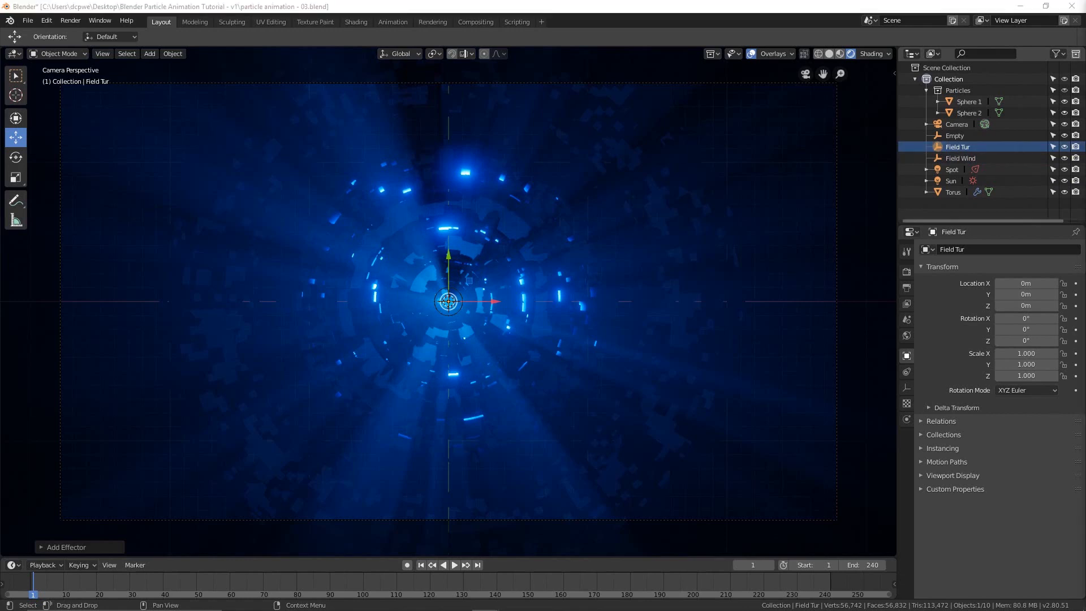
click(908, 419)
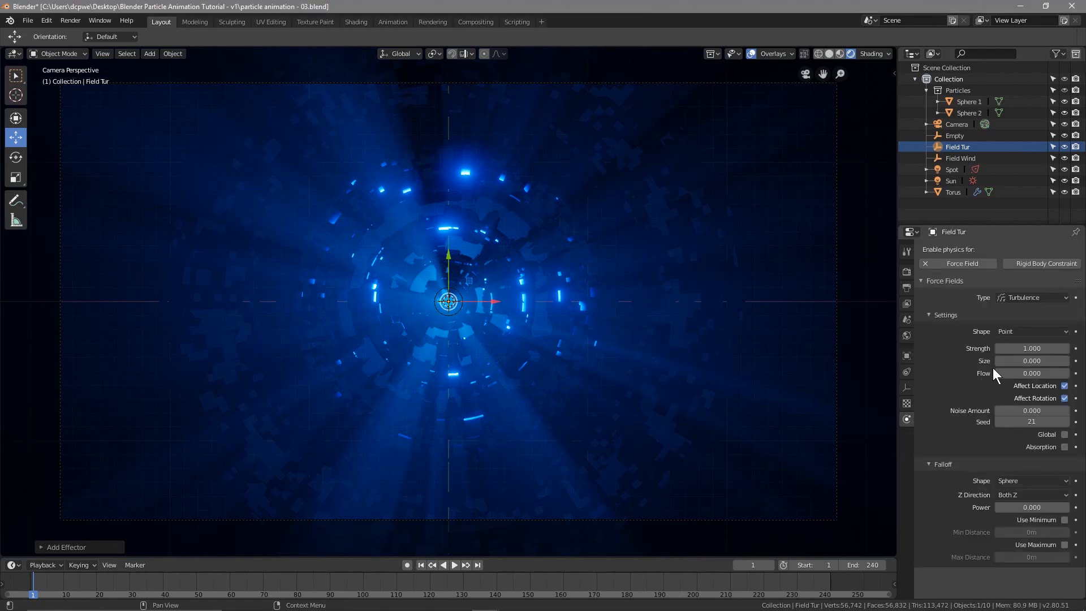
double_click(1037, 347)
text(22)
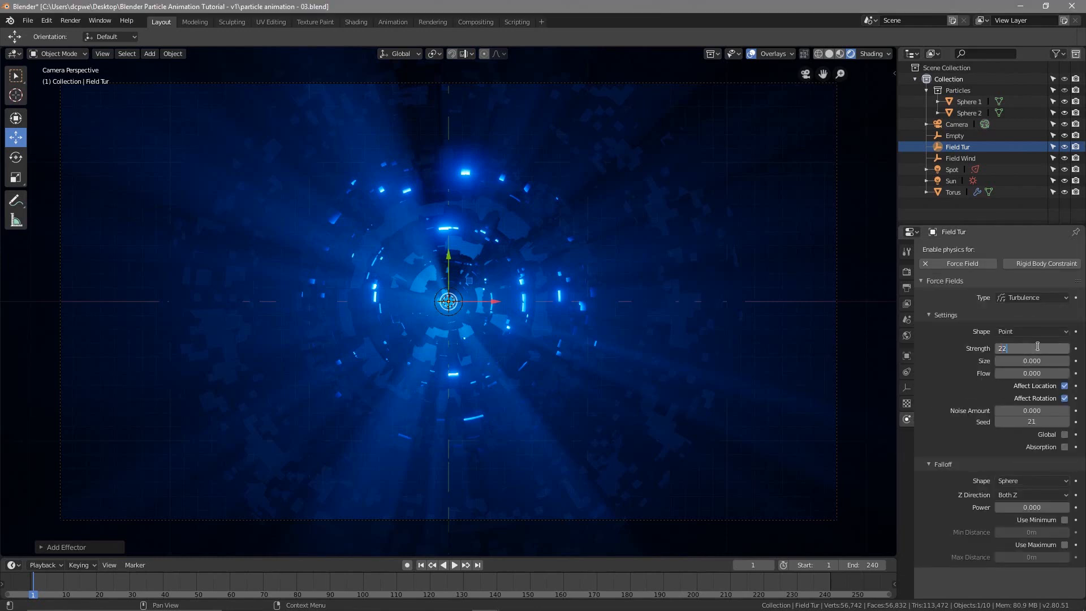
key(Return)
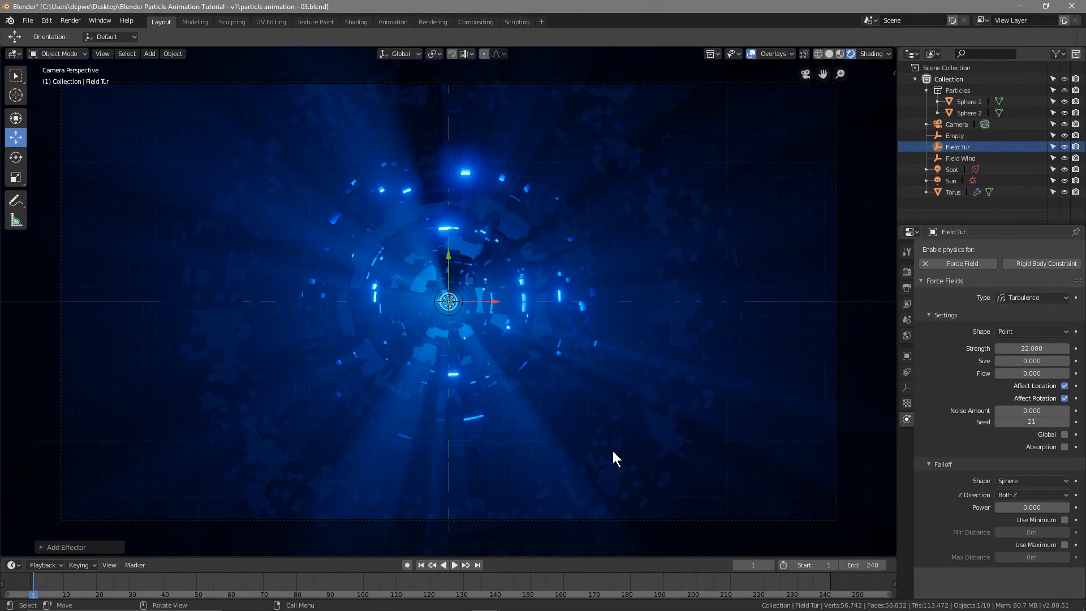
Play back the animation to check the turbulence's effect on the particles, and return to frame 1.
key(space)
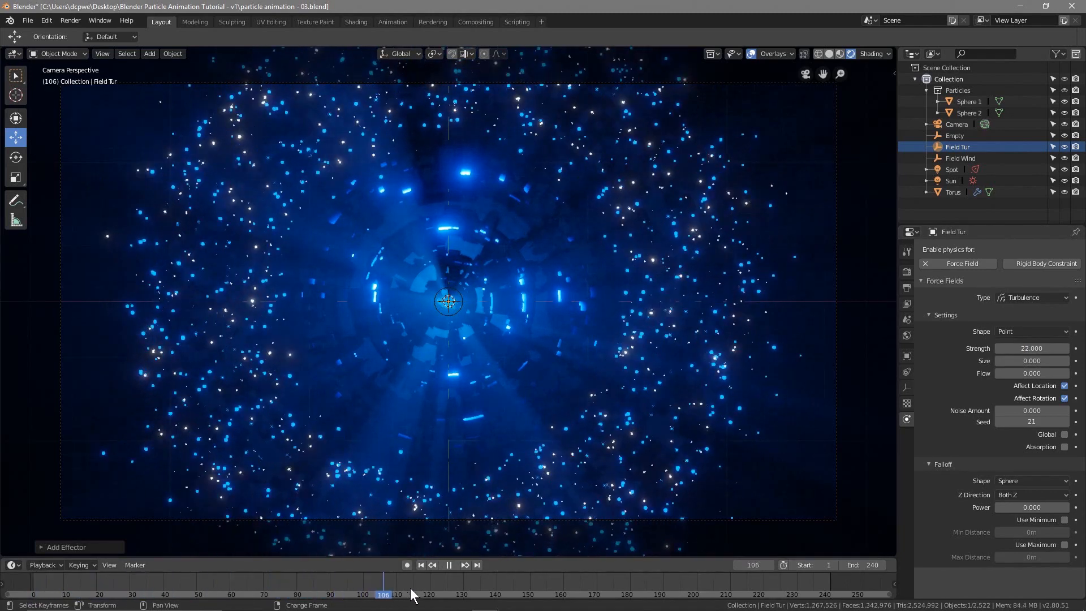
right_drag(562, 588, 205, 586)
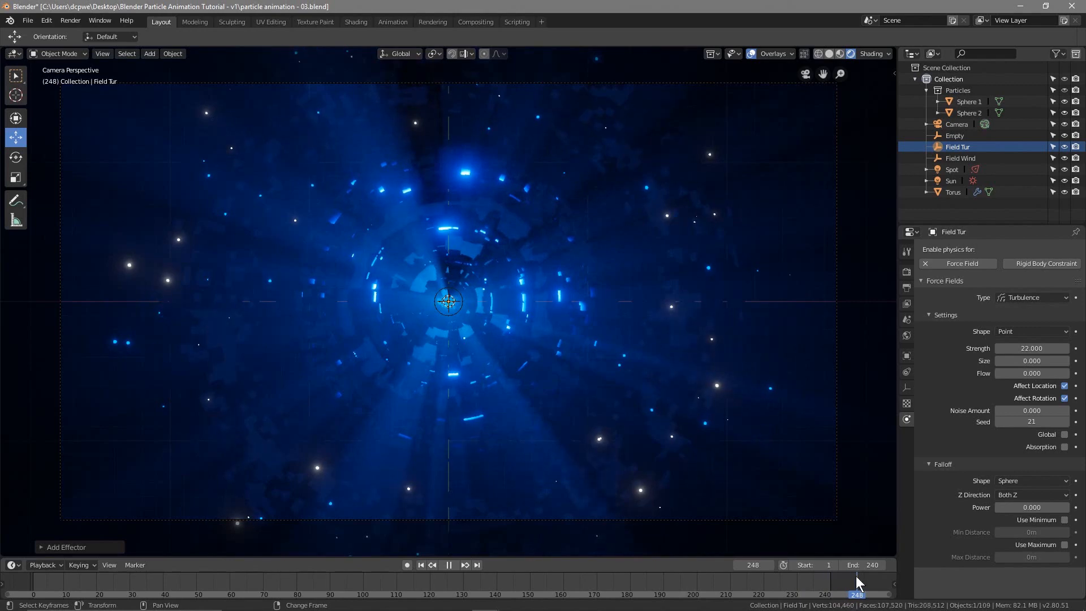
right_drag(249, 586, 33, 589)
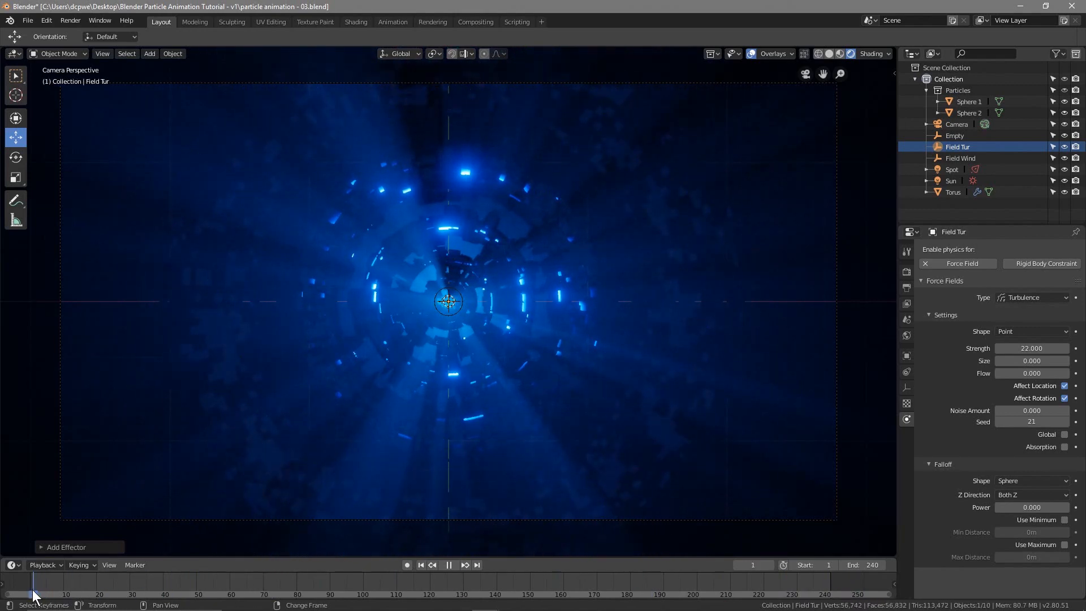
key(space)
Save the current file, and save a new incremented version as particle animation - 04.blend.
click(47, 106)
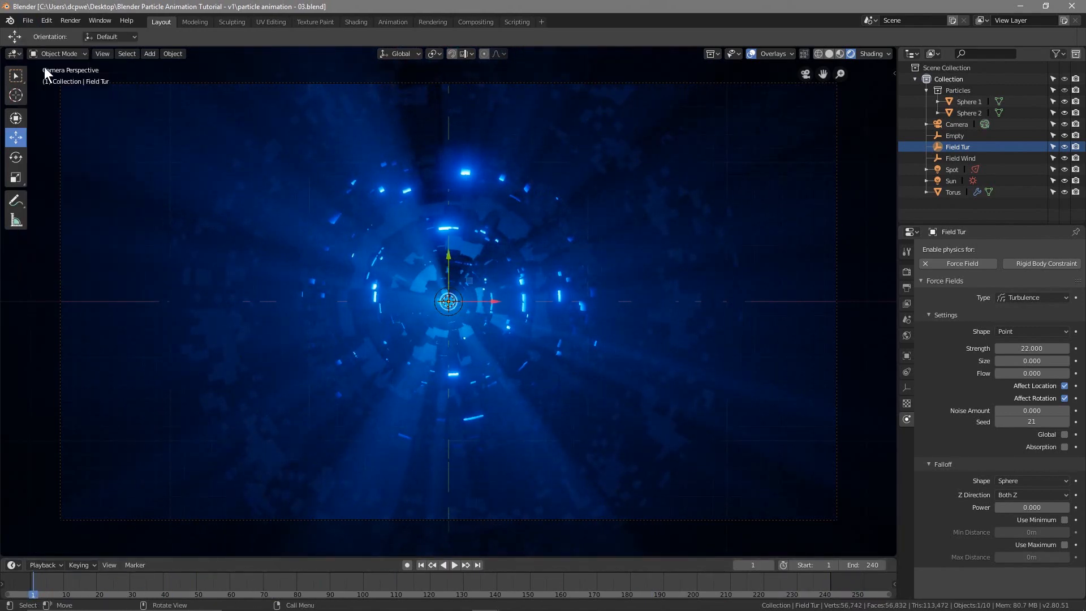
click(26, 21)
click(44, 116)
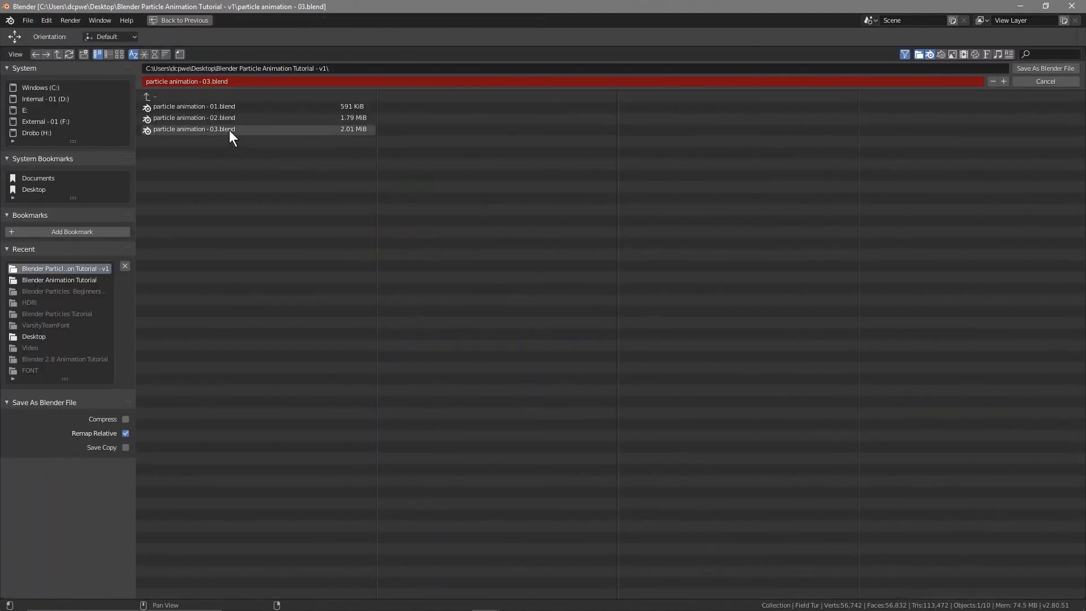
click(213, 128)
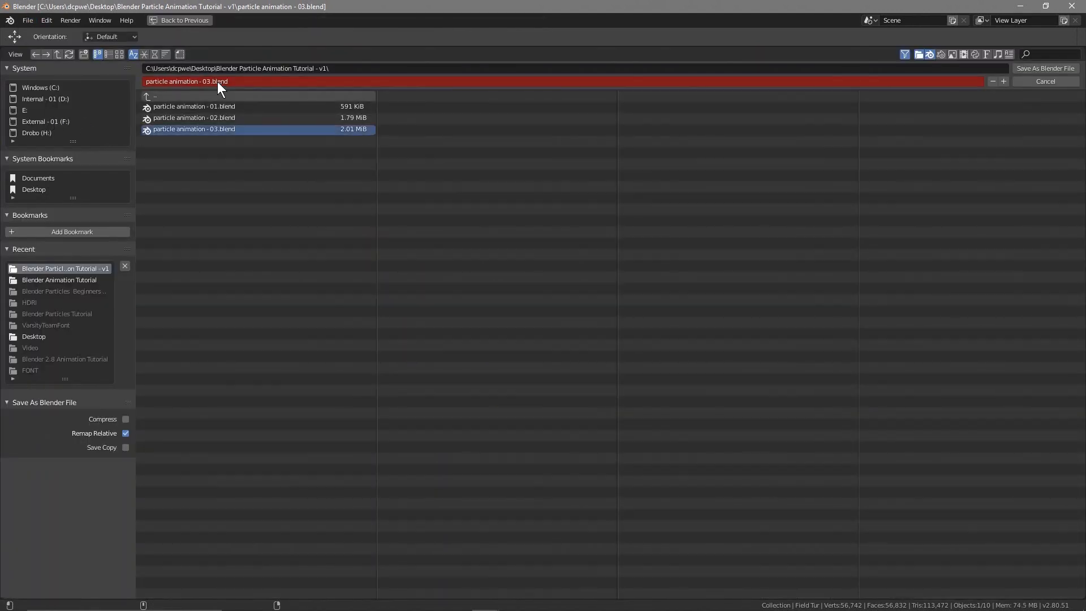
click(1002, 81)
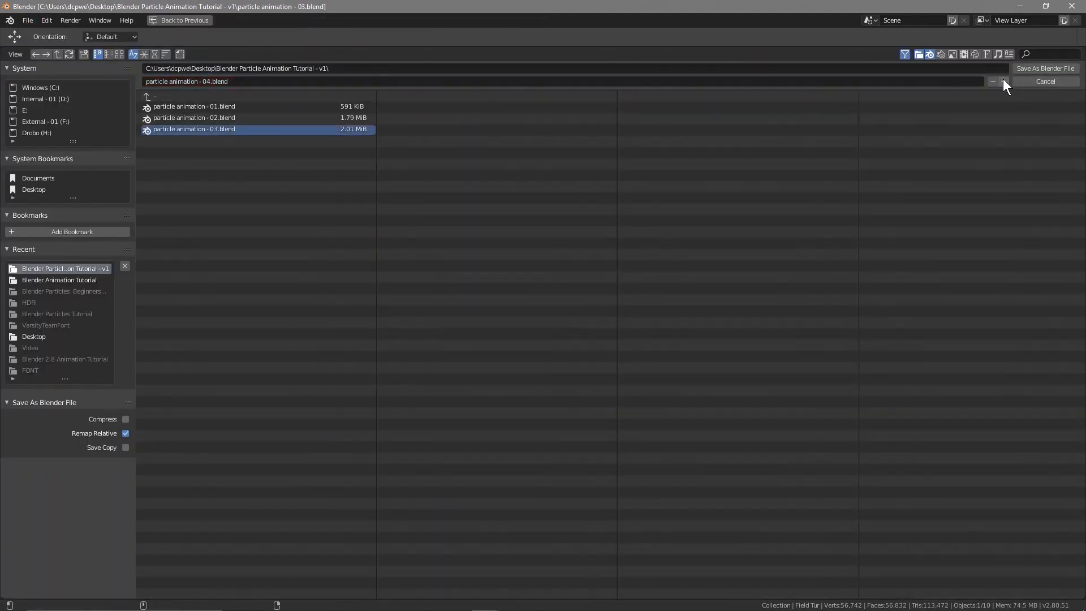
click(1042, 69)
Add a UV sphere named Sphere Emitter at the scene origin and save the file.
key(shift+a)
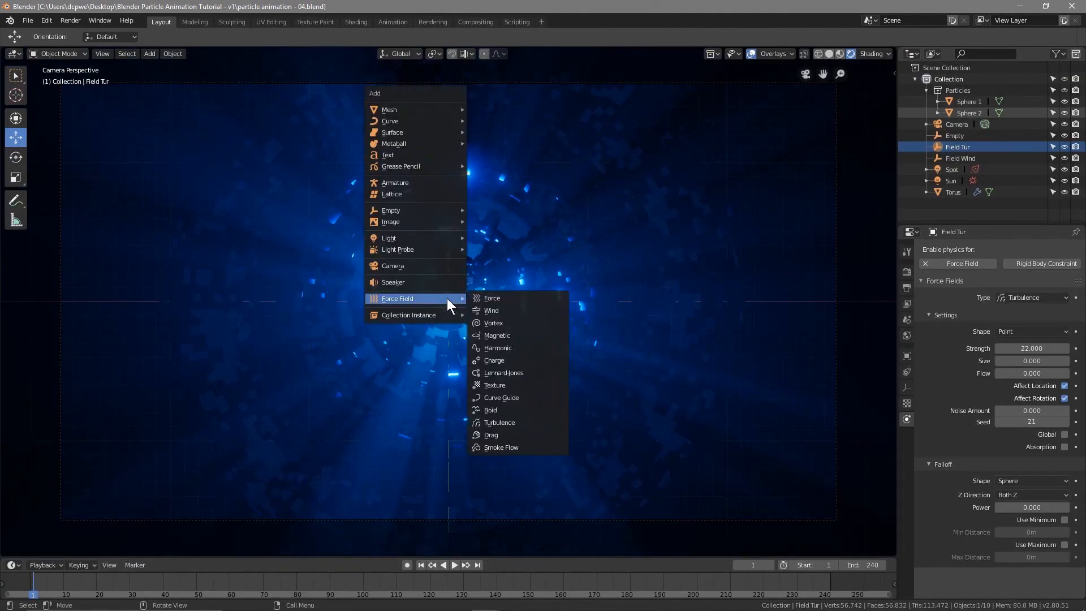
mouse_move(439, 109)
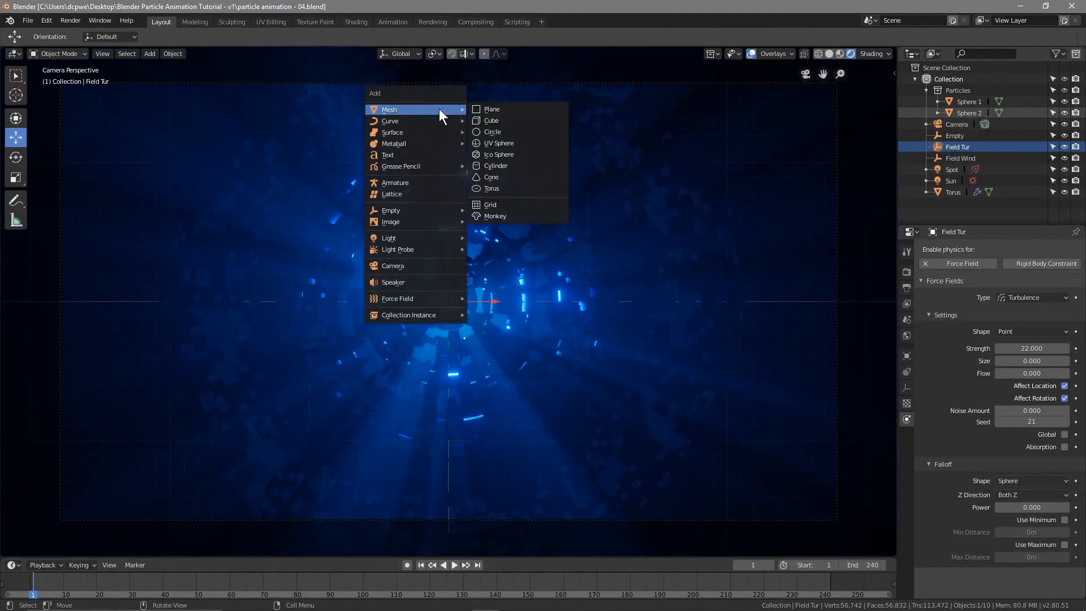
click(504, 143)
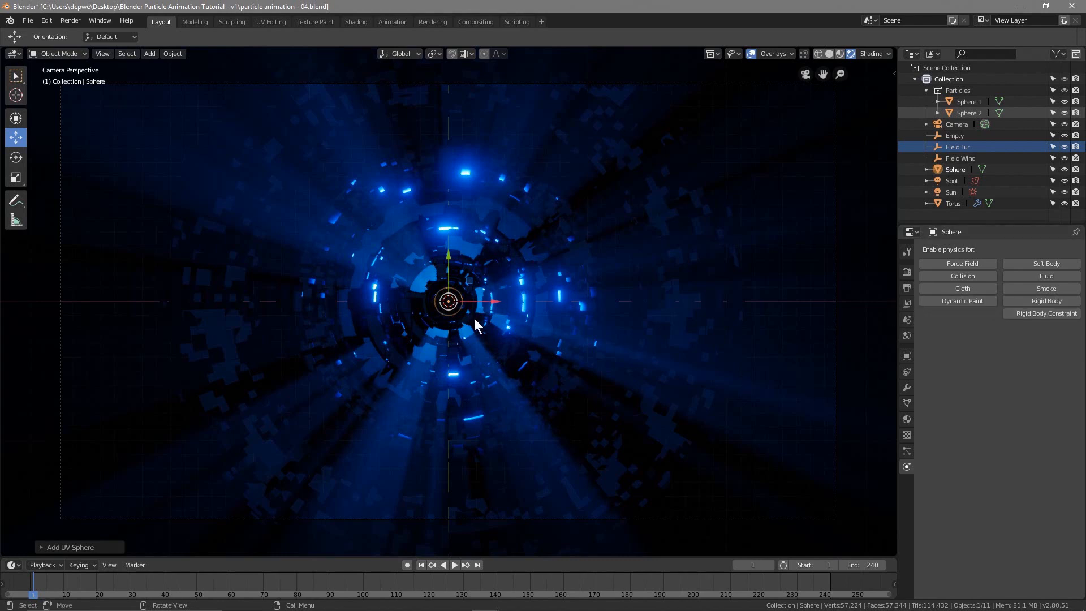
click(953, 171)
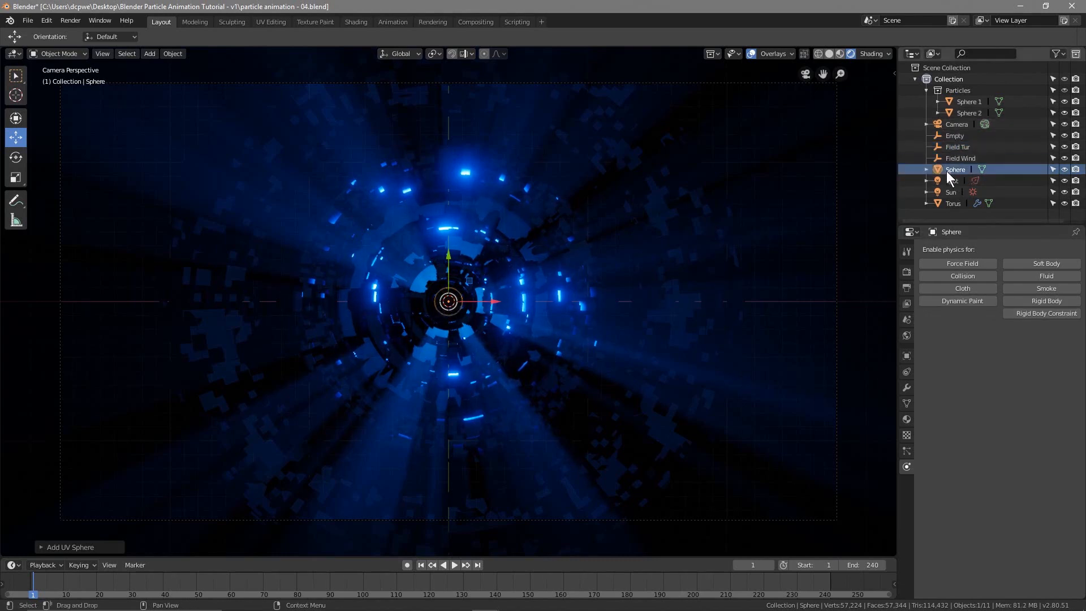
double_click(952, 170)
text(Emitter)
key(Return)
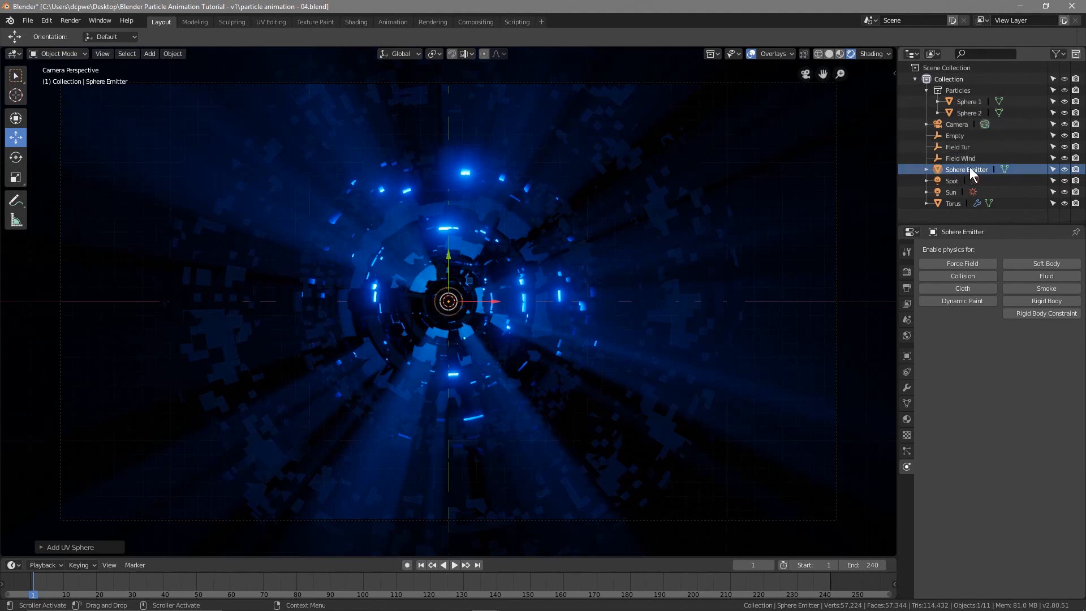
key(ctrl+s)
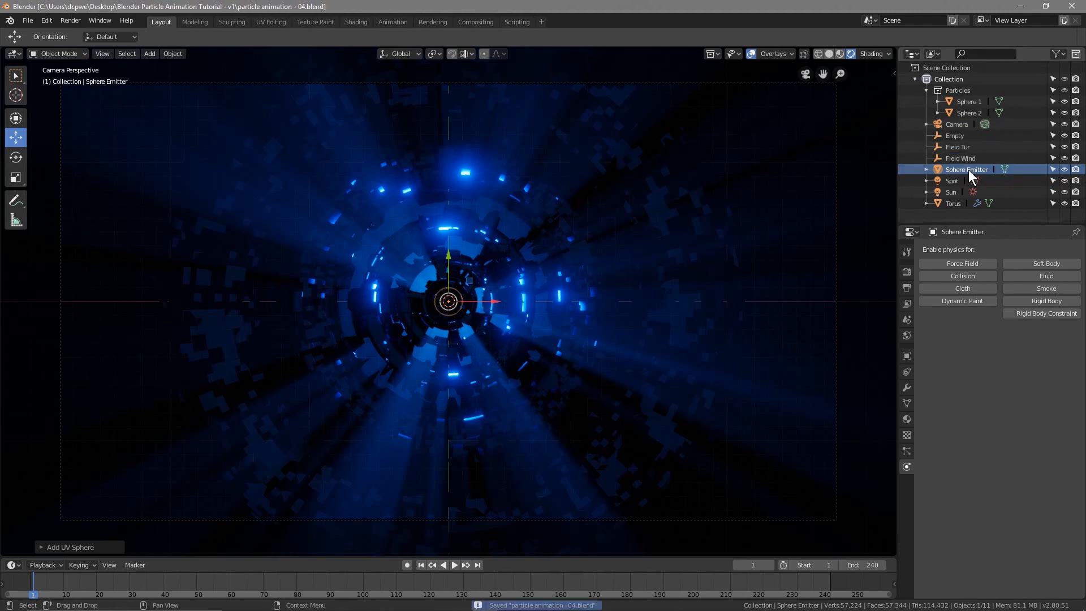
Add an emitter particle system to Sphere Emitter with 80 particles and an emission end frame of 130.
click(907, 450)
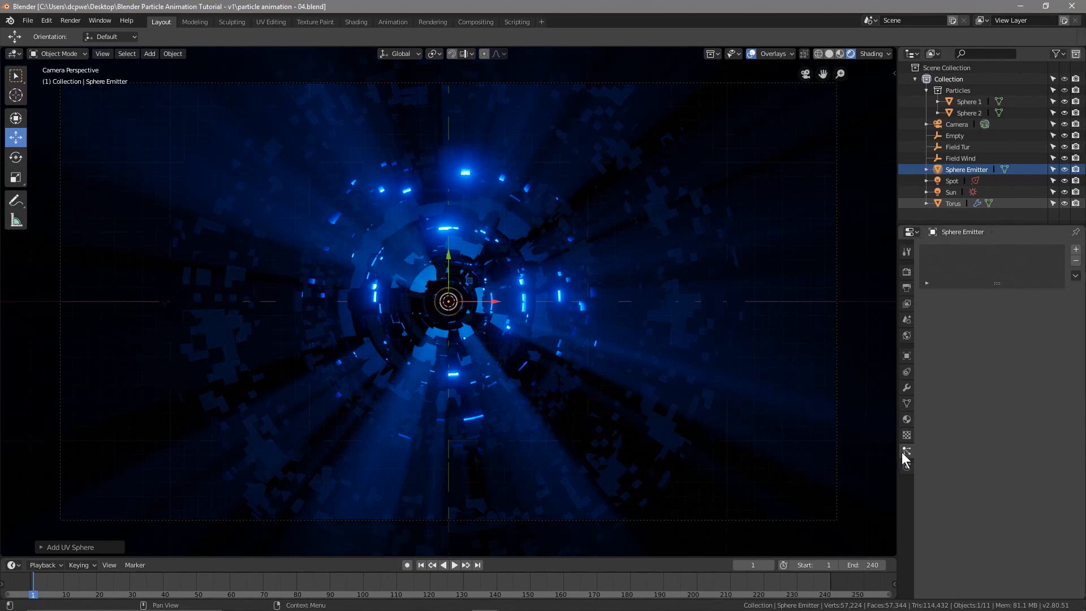
click(1075, 249)
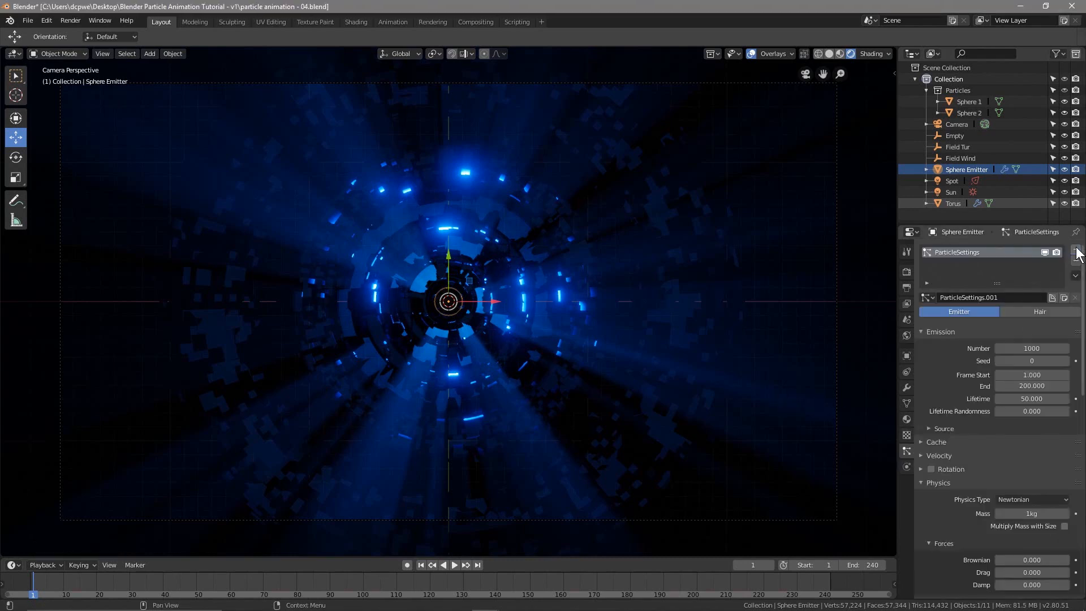
click(1011, 348)
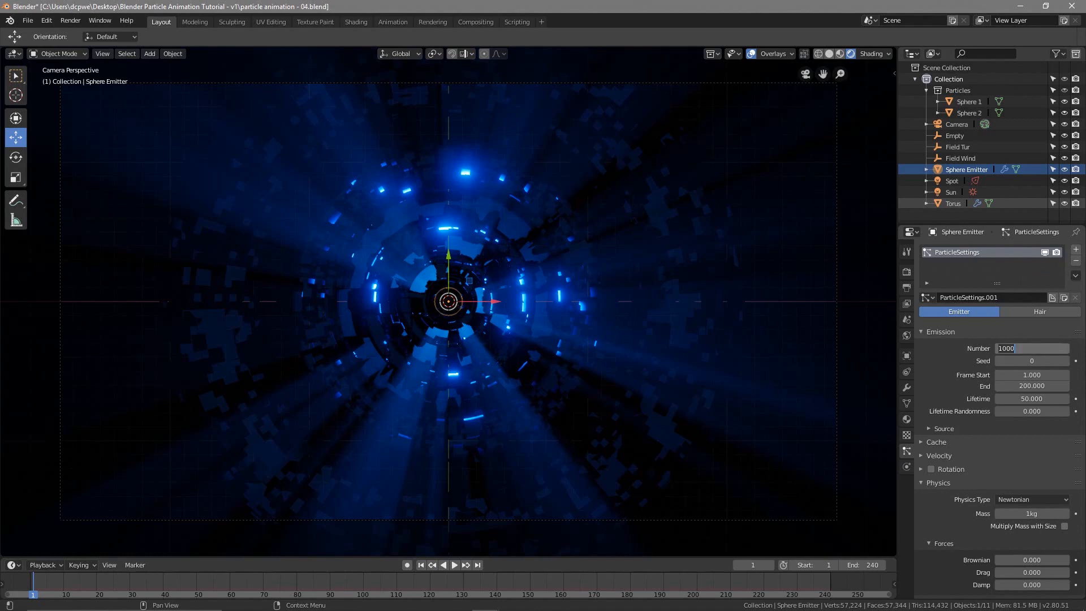
text(80)
key(Return)
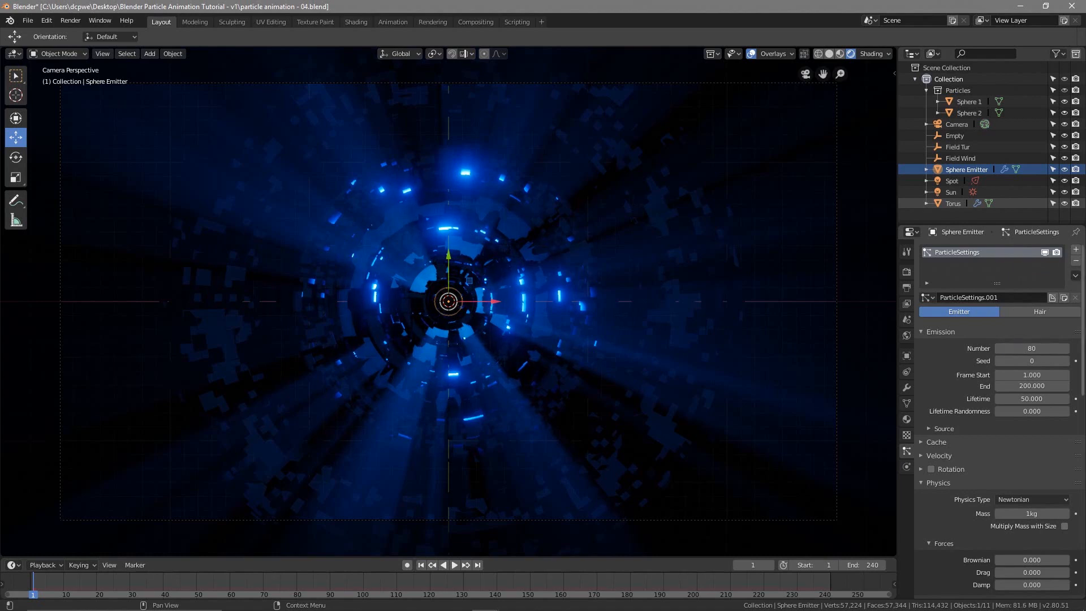
click(1030, 386)
text(130)
key(Return)
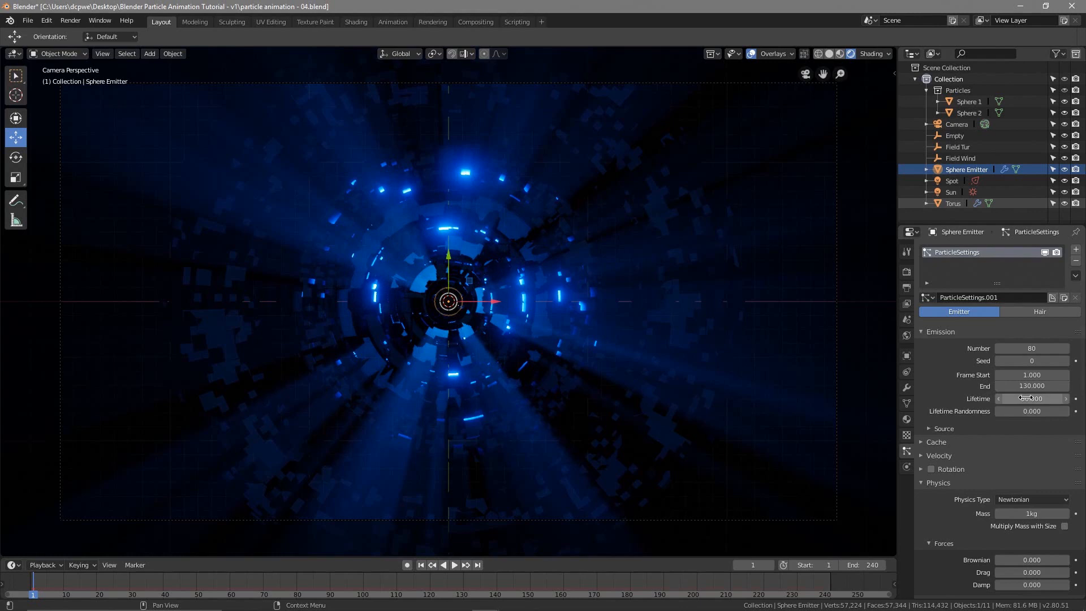
Set Sphere Emitter's particle lifetime randomness to 0.15 and its normal velocity to 5 m/s.
click(1028, 411)
text(0.15)
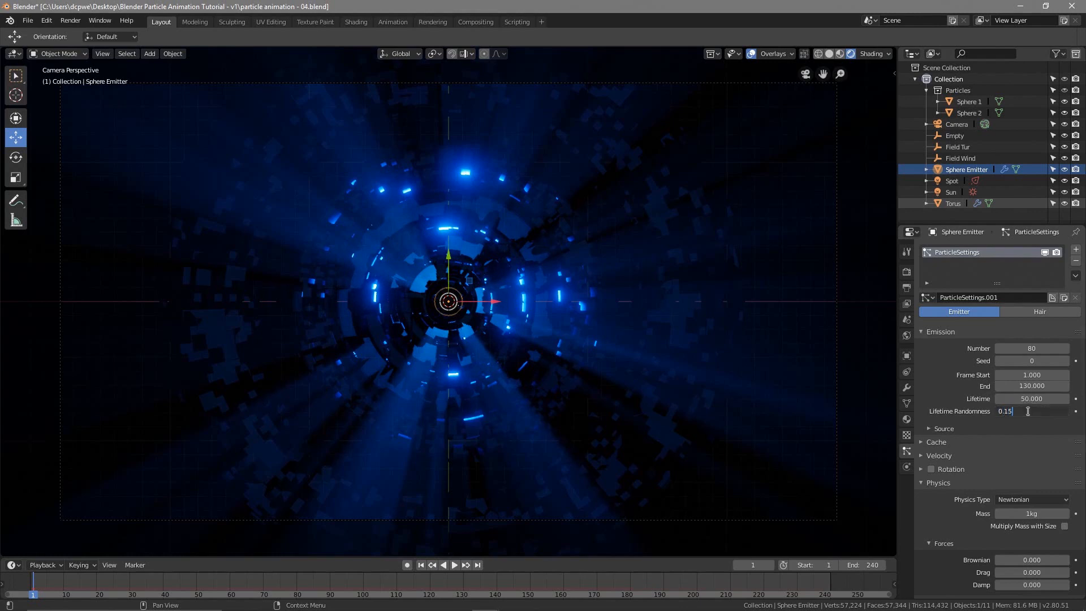
key(Return)
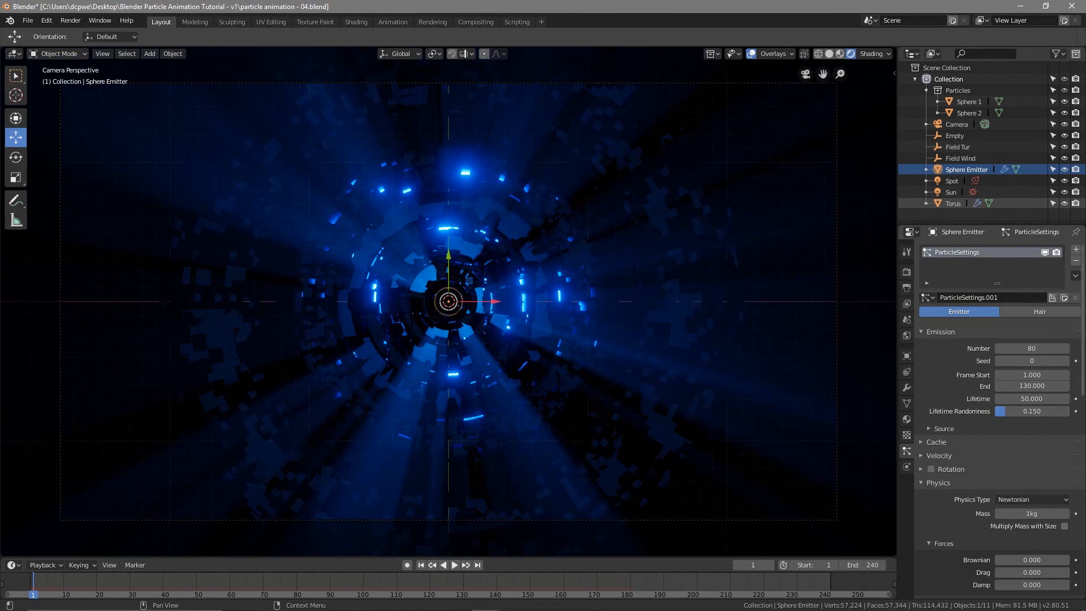
scroll(962, 506, down, 8)
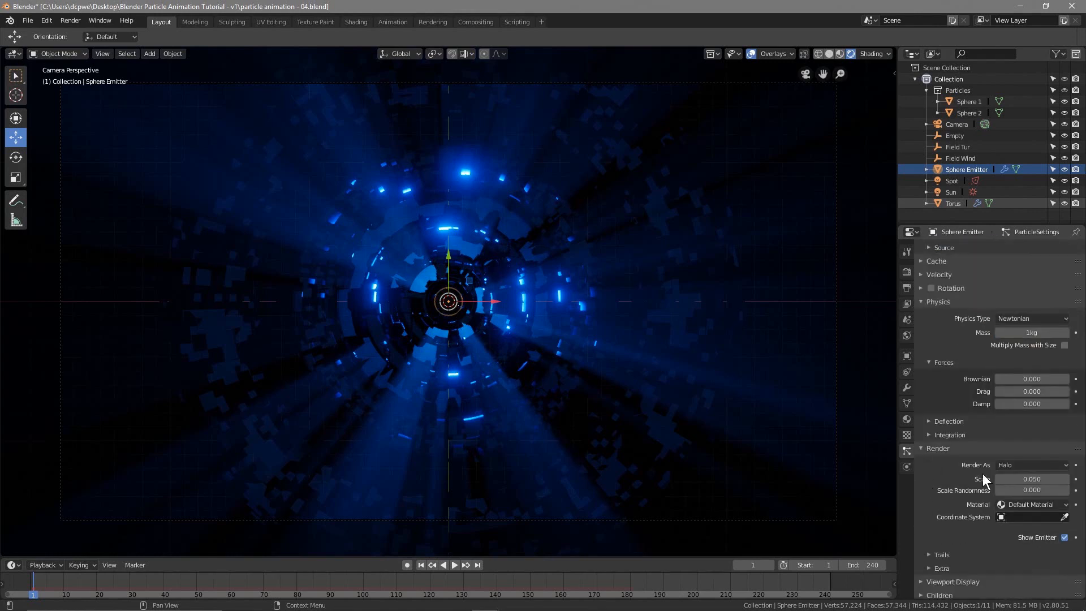
click(936, 274)
click(1025, 292)
text(5)
key(Return)
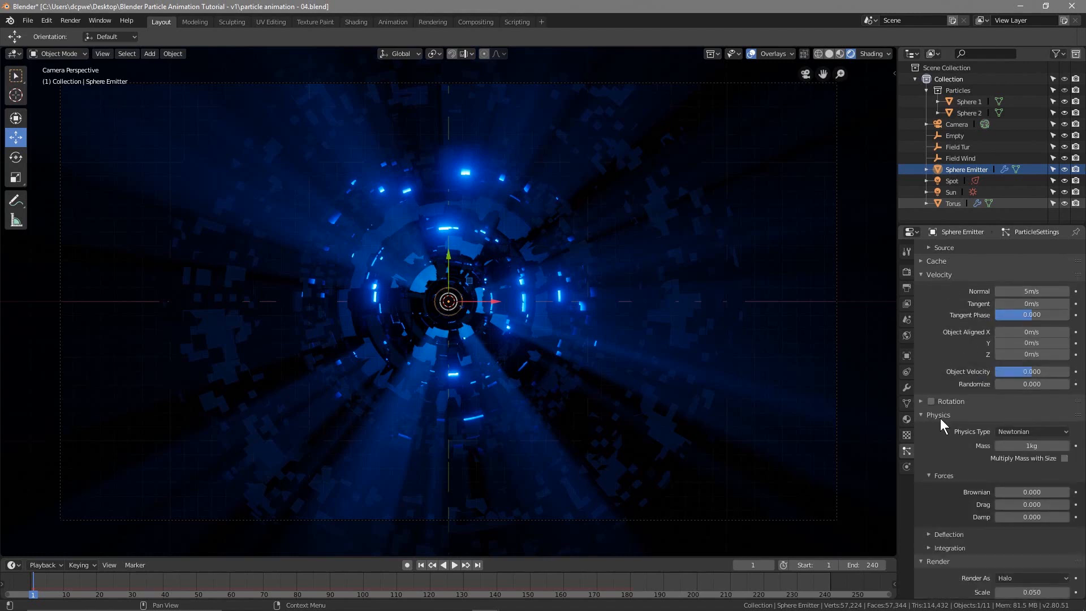
Set the Brownian force of Sphere Emitter's particles to 10.
scroll(939, 417, down, 4)
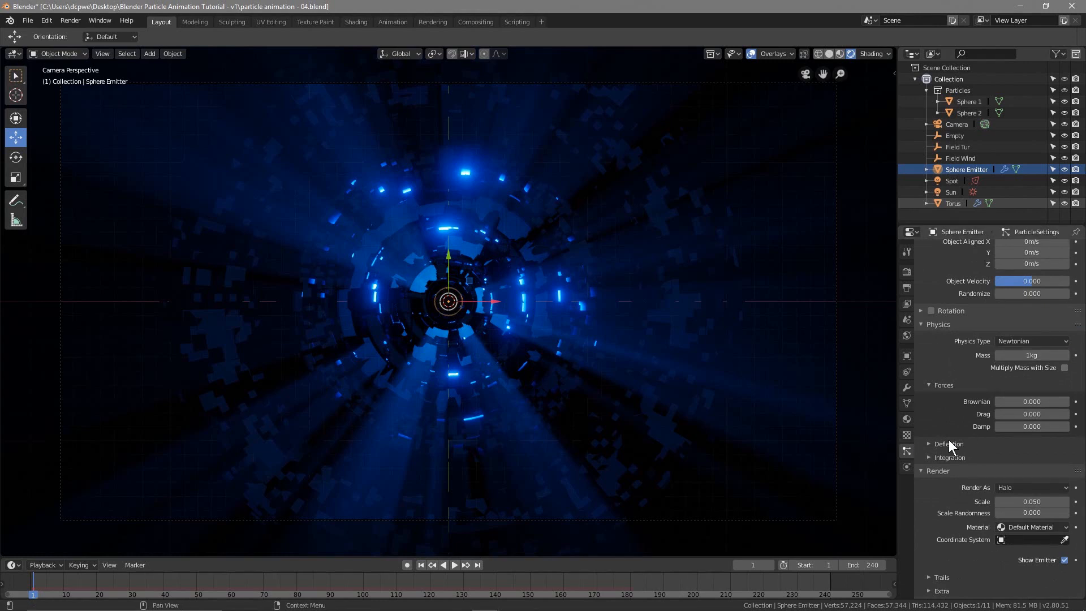
click(1023, 401)
text(0.0)
key(Return)
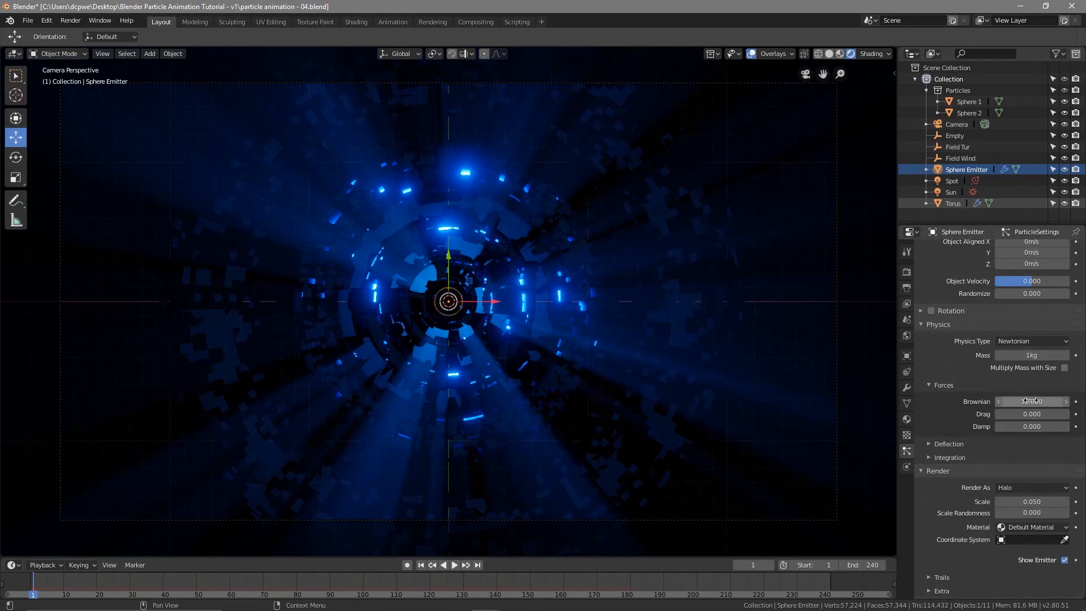
Render Sphere Emitter's particles as a collection, using Particles as the instance collection.
scroll(936, 364, down, 5)
click(1035, 375)
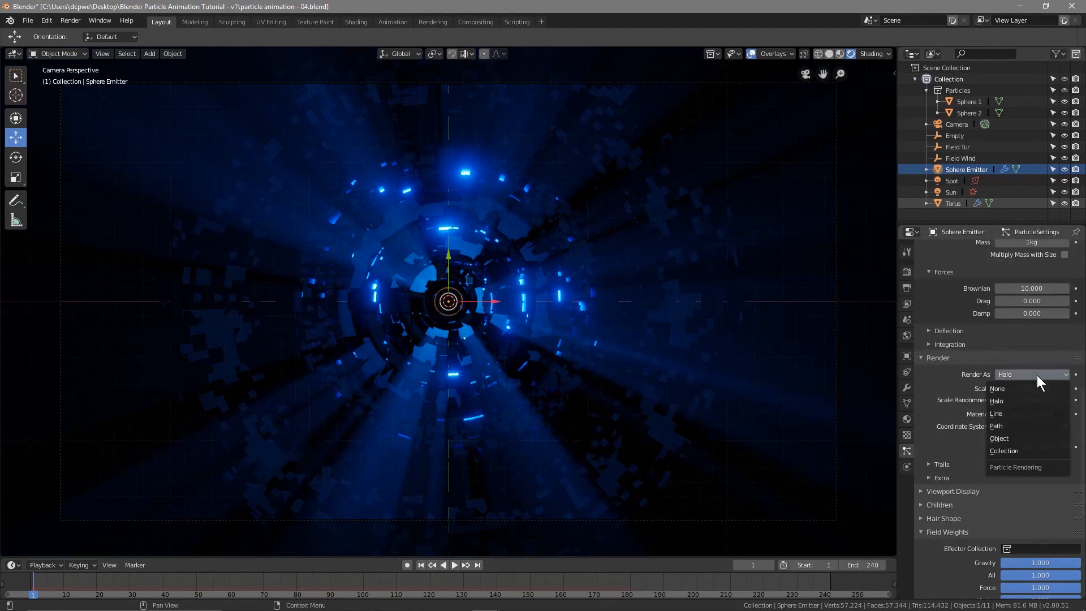
click(1003, 451)
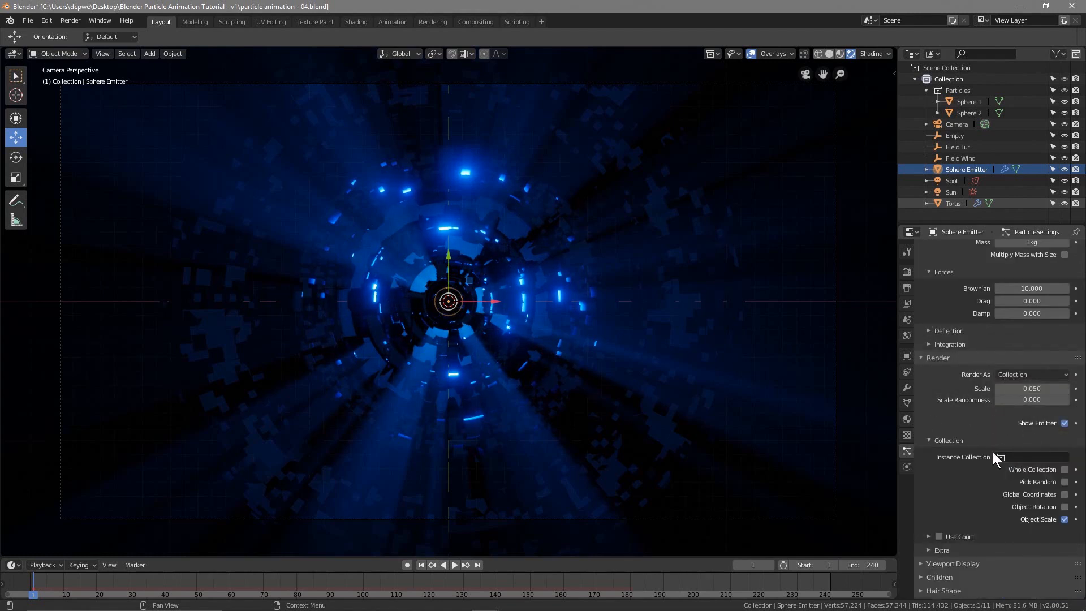
click(1010, 456)
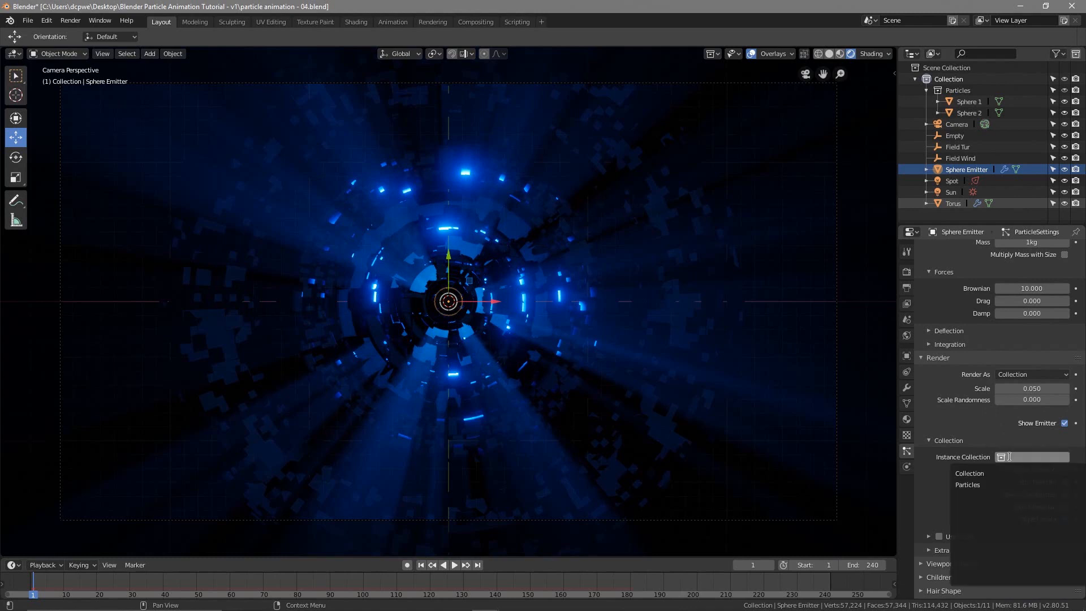
click(970, 486)
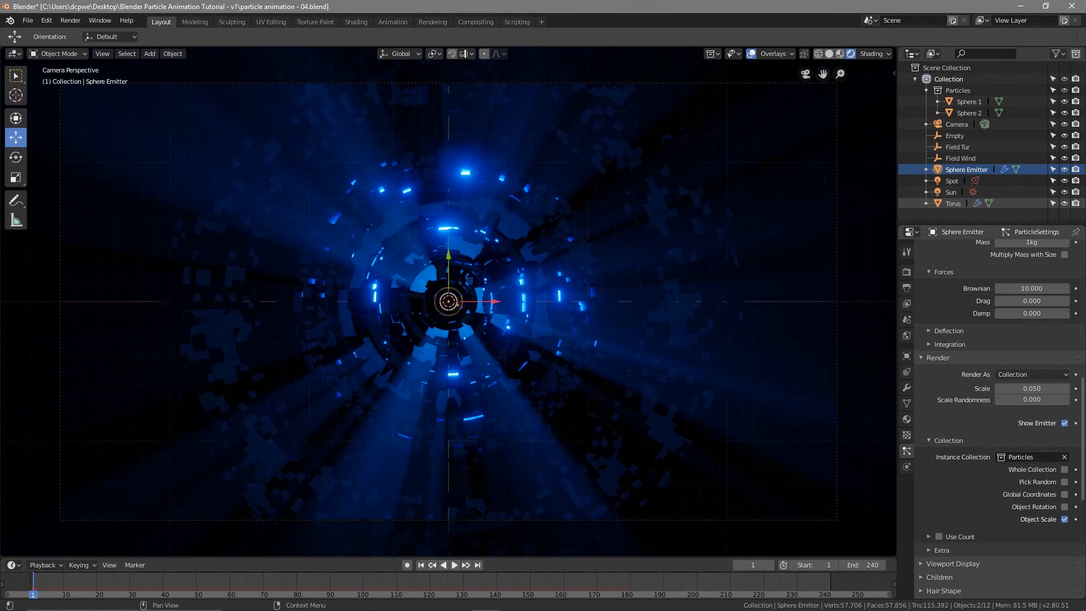
Set the particle scale randomness to 1 and hide the Sphere Emitter mesh in both the render and the viewport display.
drag(1016, 400, 1070, 400)
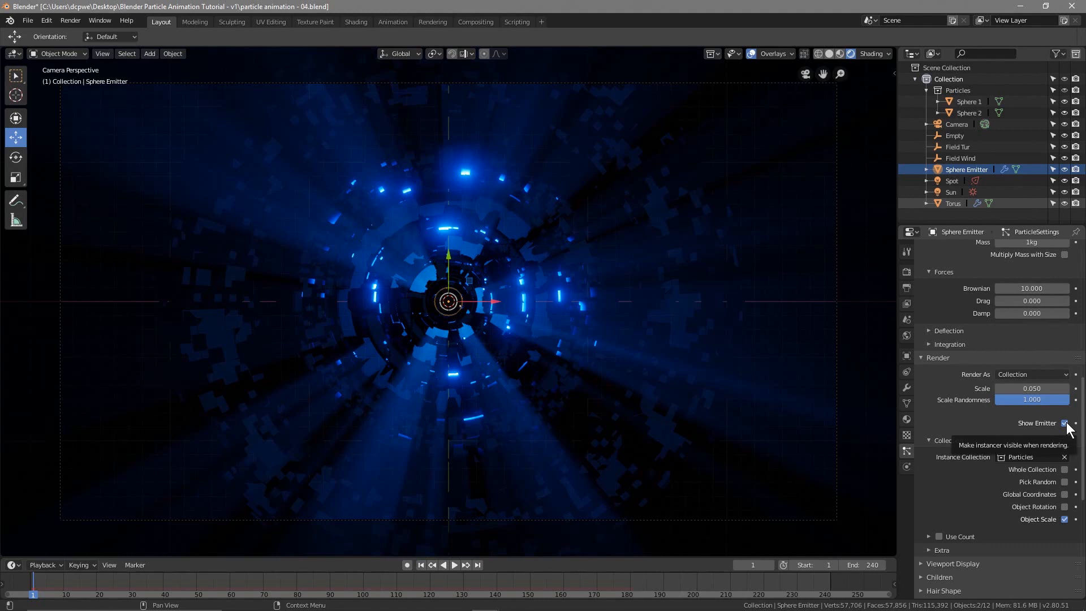
click(1064, 424)
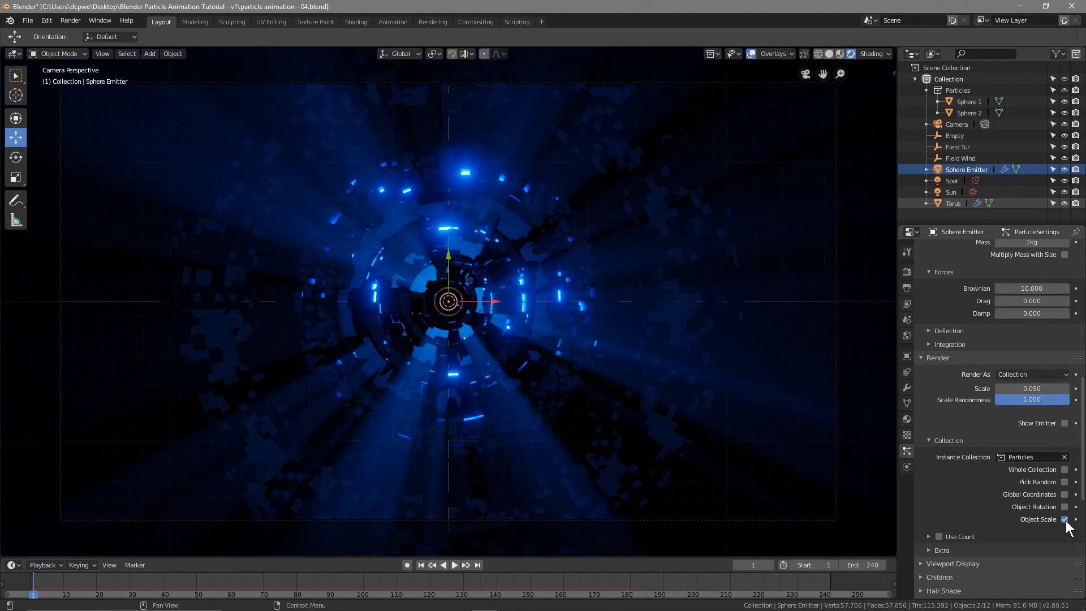
scroll(984, 482, down, 6)
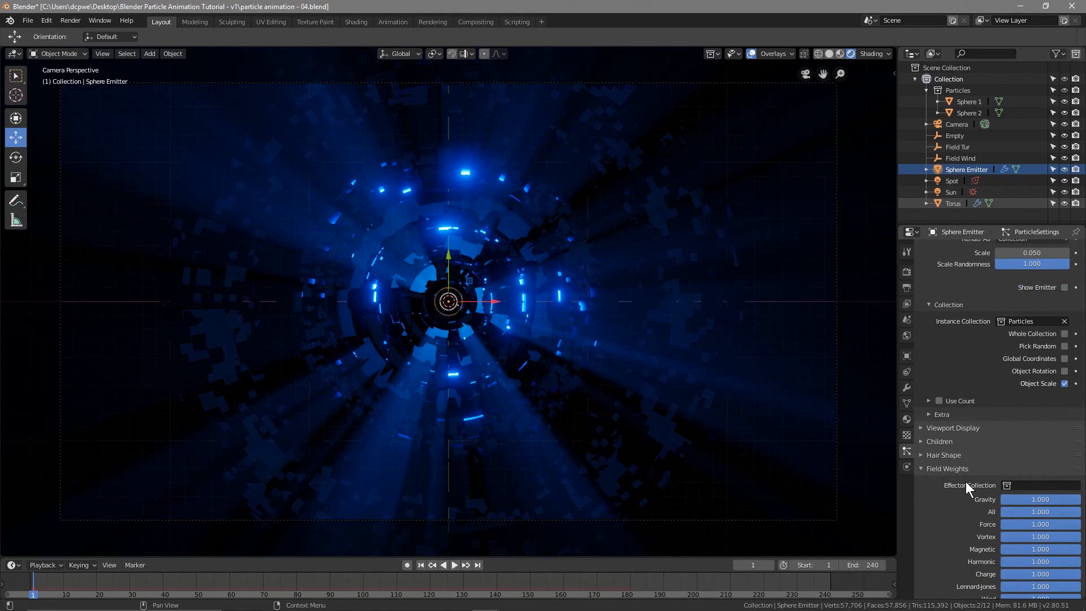
click(952, 427)
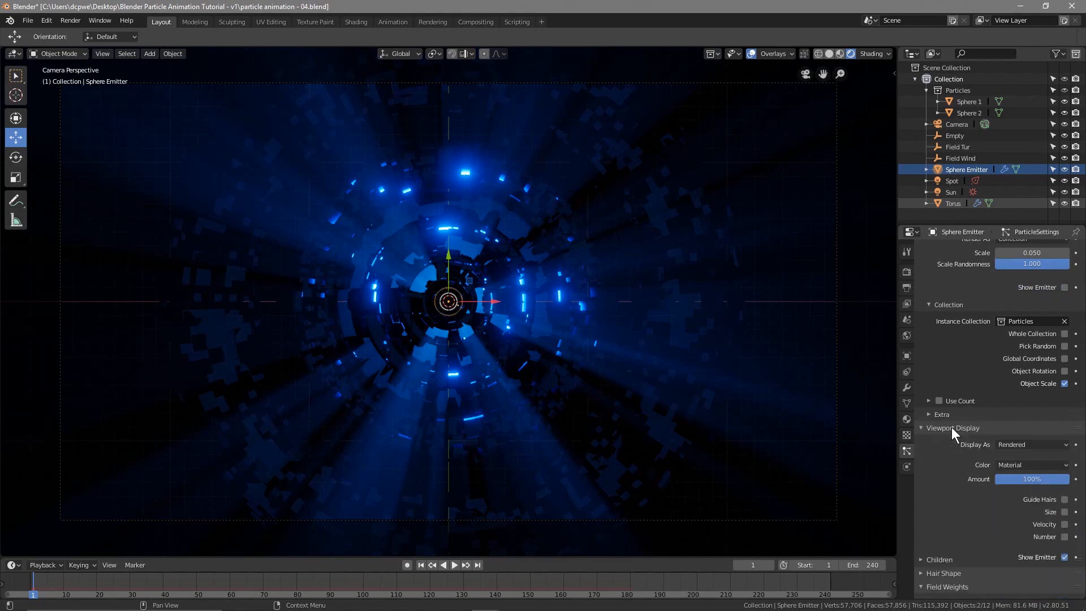
click(1064, 557)
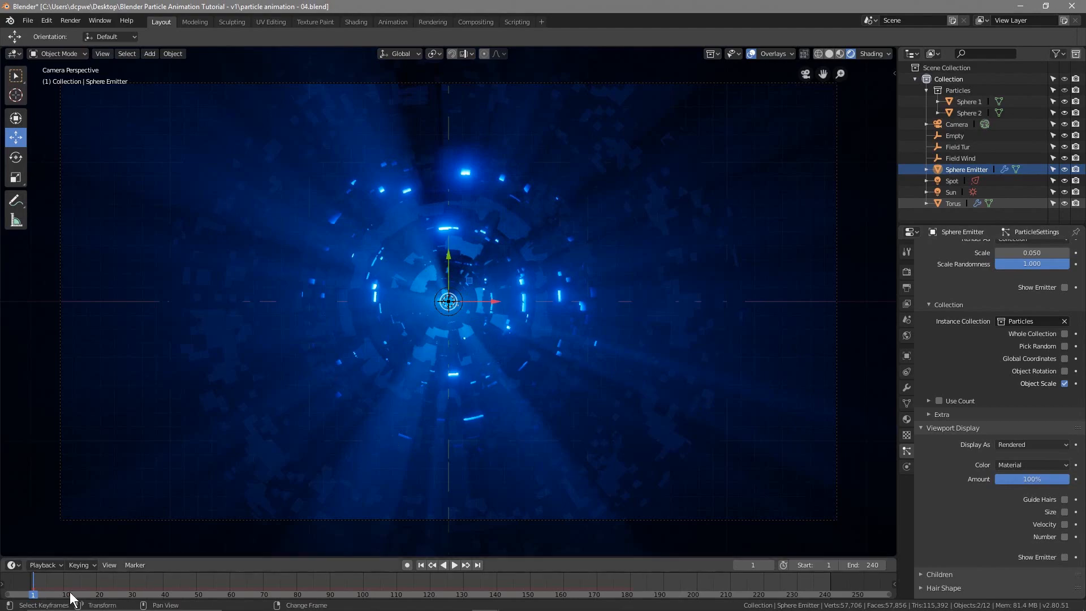
Play back the animation with the viewport overlays hidden and go to frame 98 to inspect the sphere emitter's particles.
key(space)
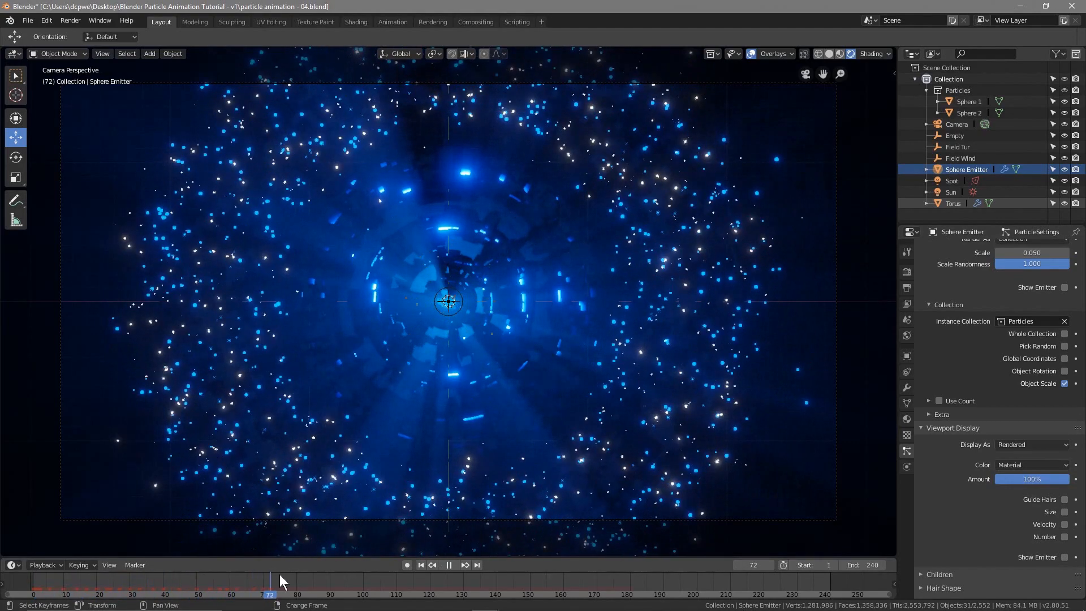
click(448, 565)
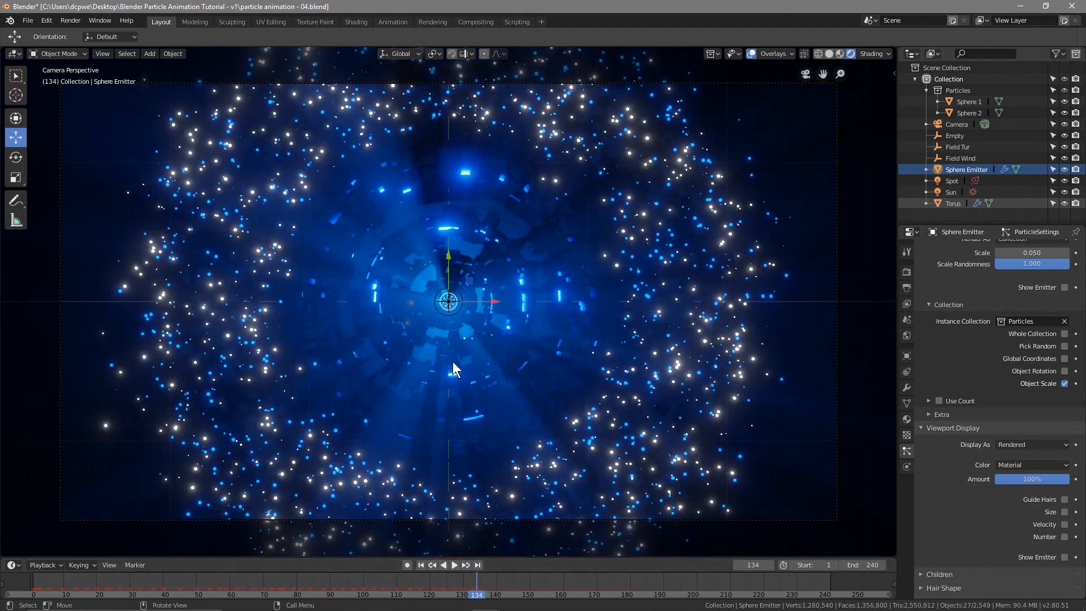
click(749, 52)
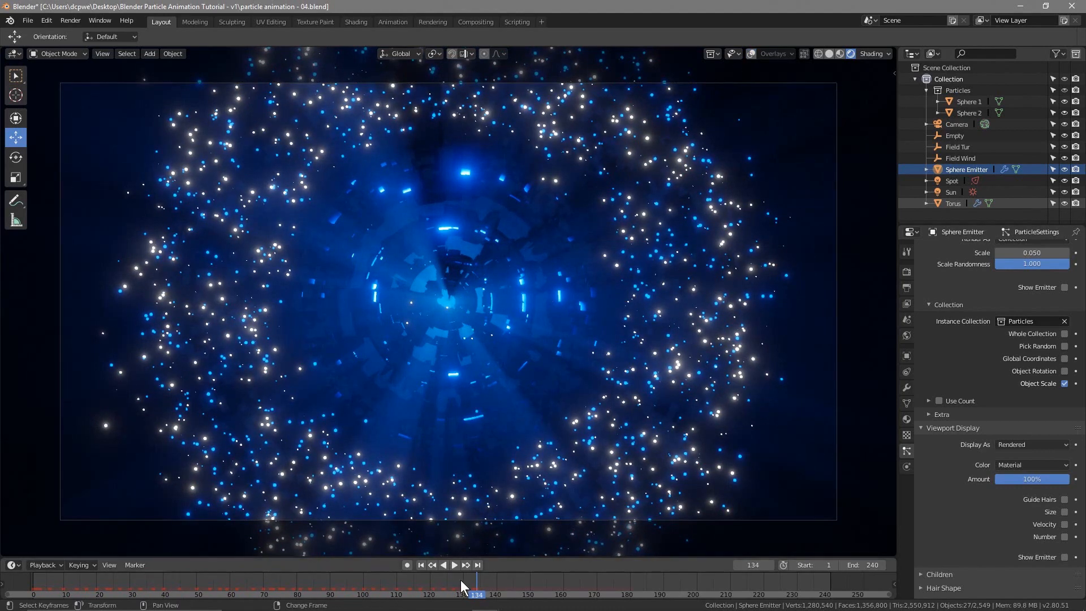
right_drag(478, 588, 356, 583)
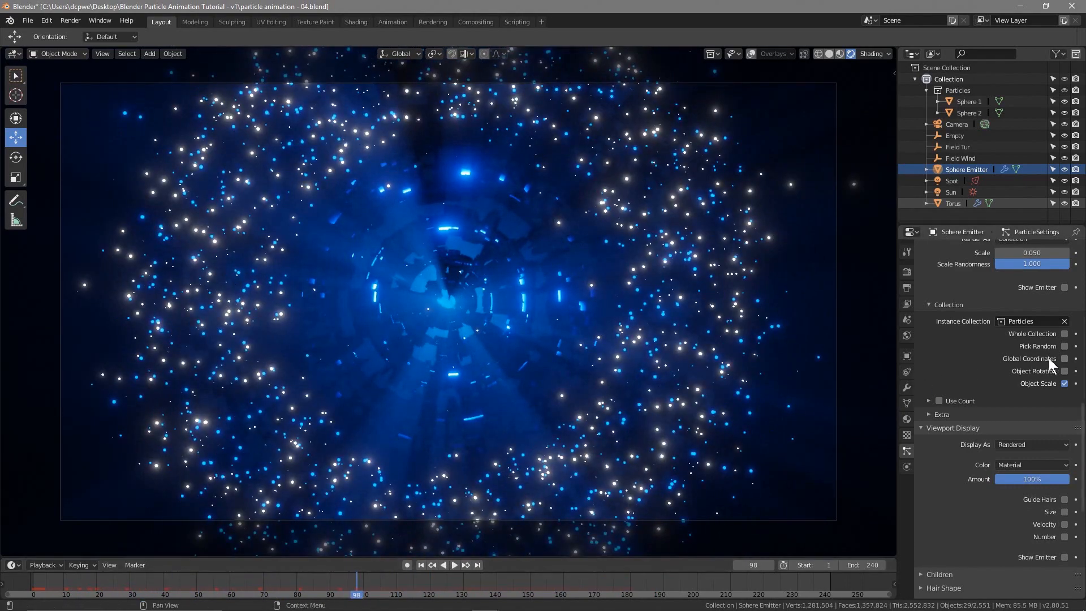
Enable random picking from the instanced Particles collection and set the particle scale to 0.18.
click(1067, 345)
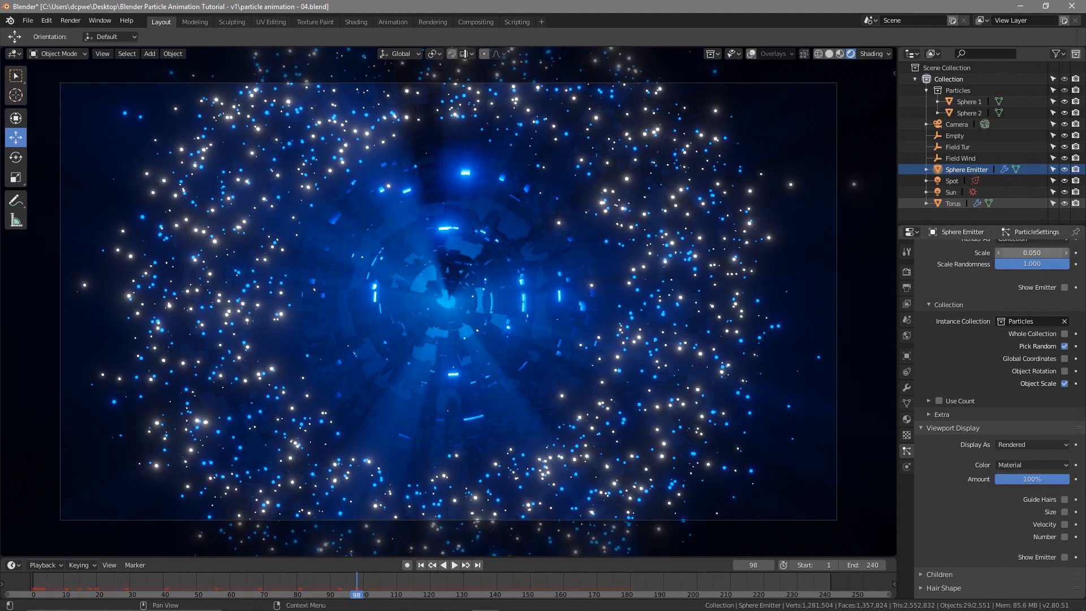
drag(1031, 253, 1041, 252)
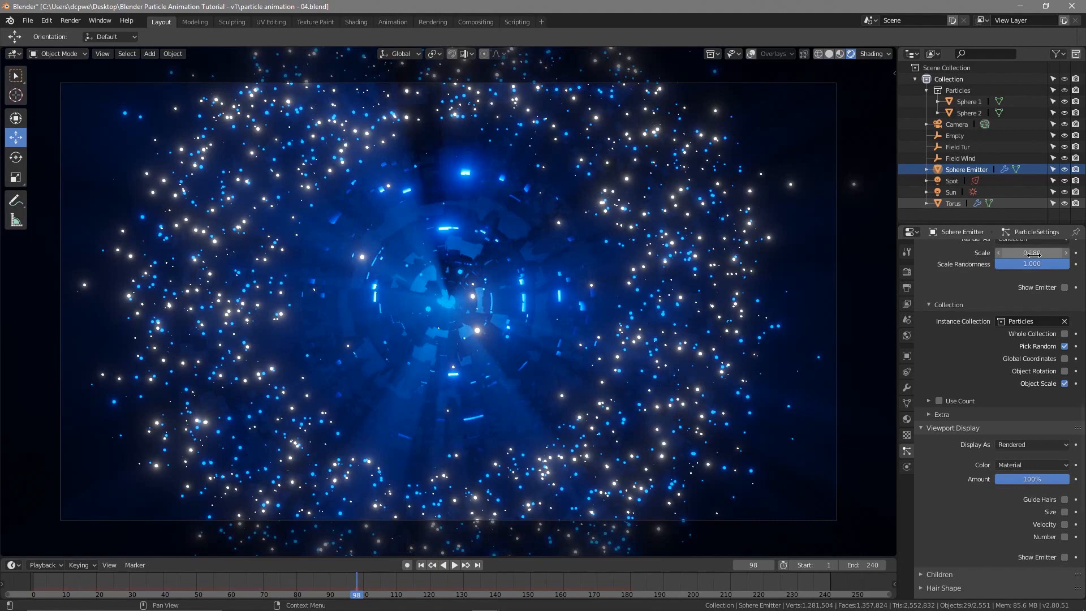
drag(357, 593, 30, 588)
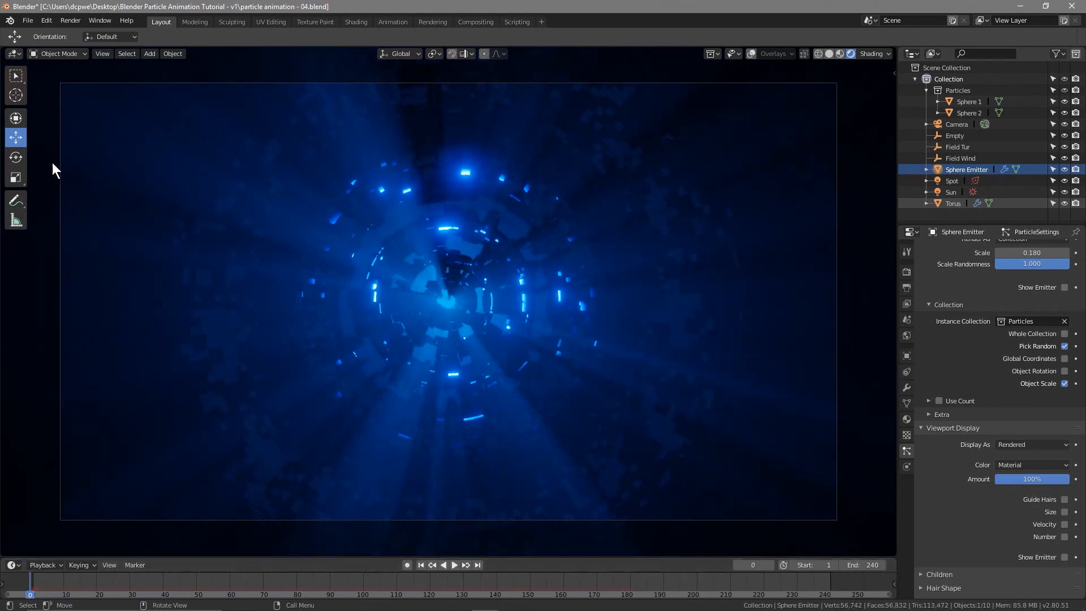
Save the current file, and save a new incremented version as particle animation - 05.blend.
click(27, 20)
click(42, 107)
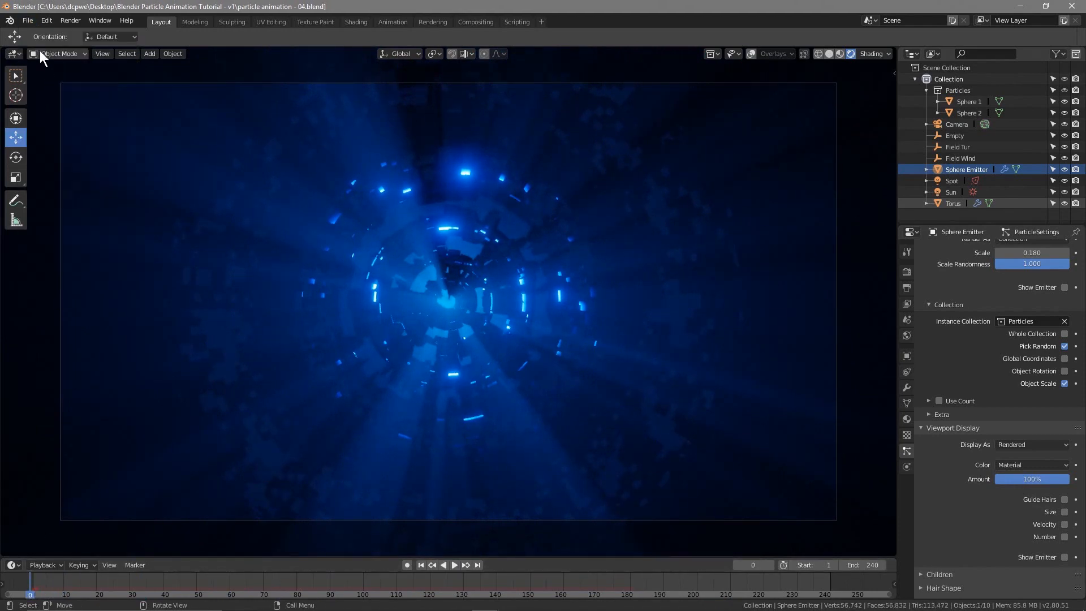
click(28, 21)
click(43, 118)
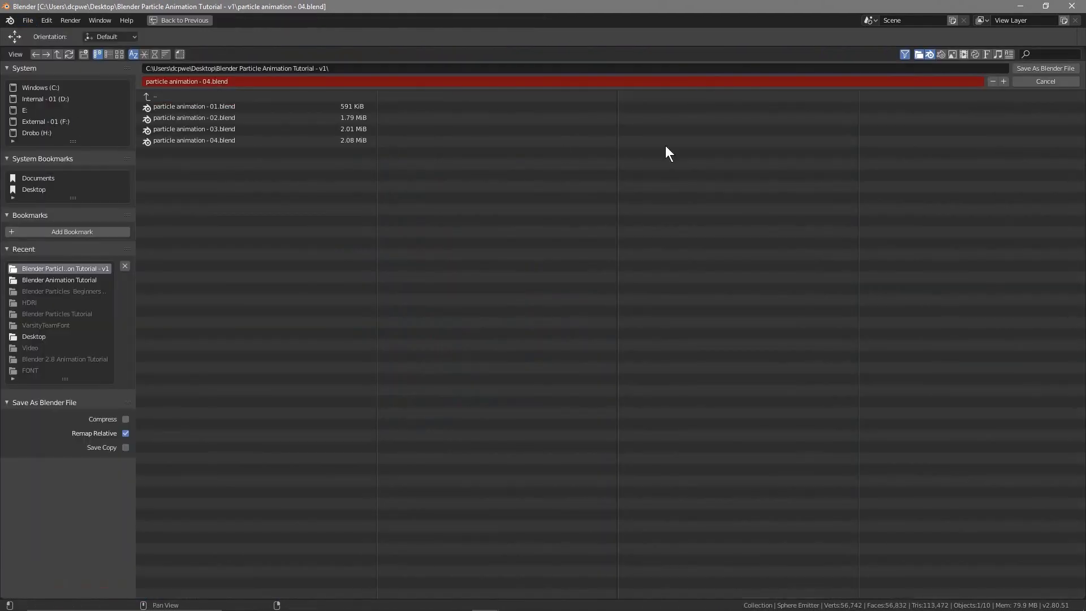
click(1003, 82)
click(1023, 67)
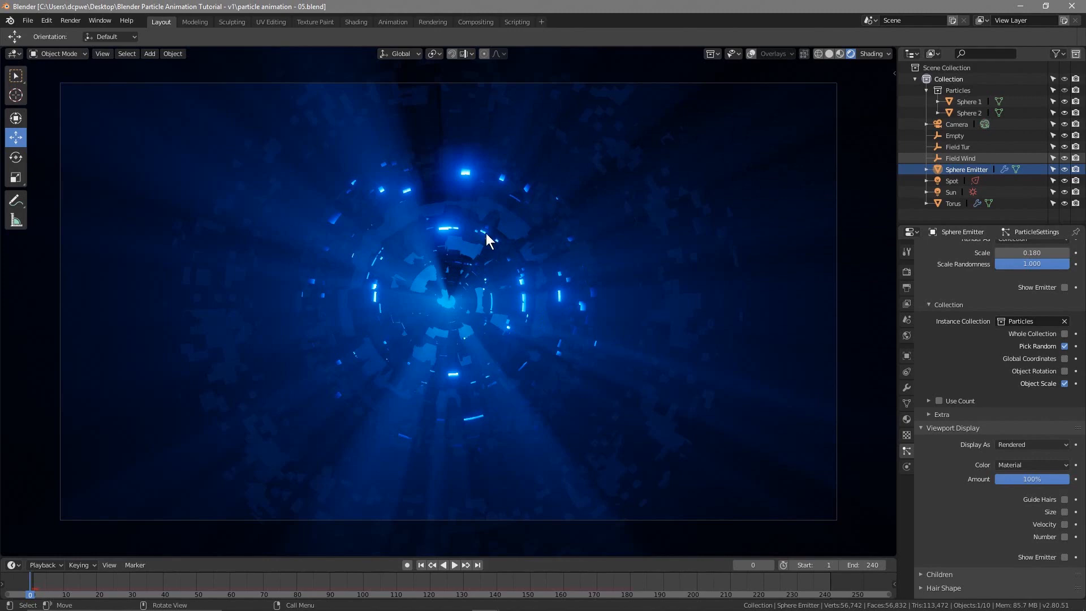
Return to frame 1 and change the Spot light's color to a deeper blue.
mouse_move(27, 587)
right_down()
mouse_move(293, 586)
mouse_move(26, 590)
mouse_move(33, 595)
right_up()
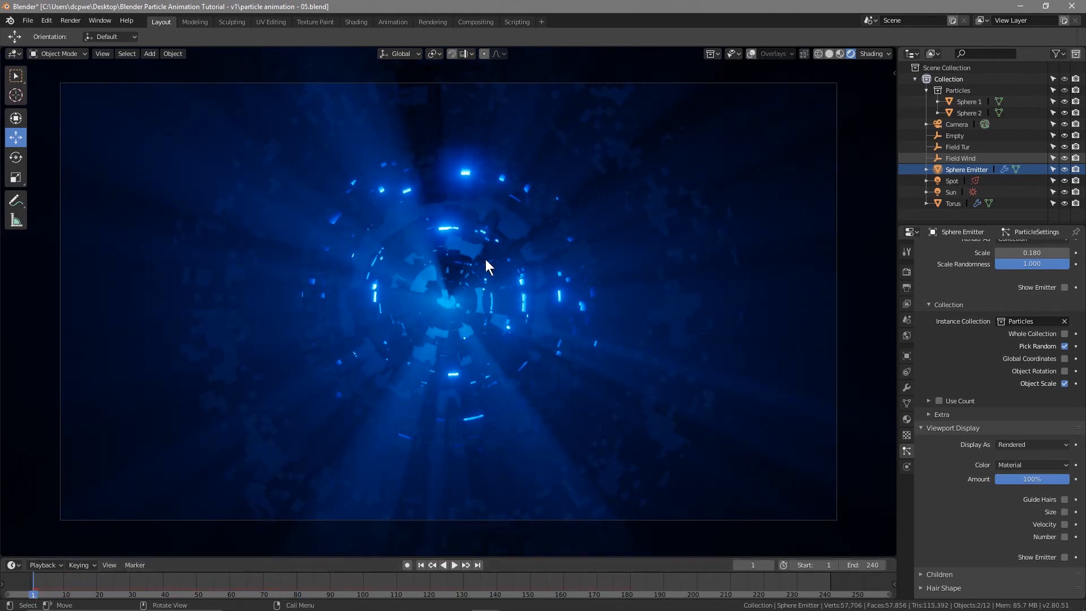
click(954, 181)
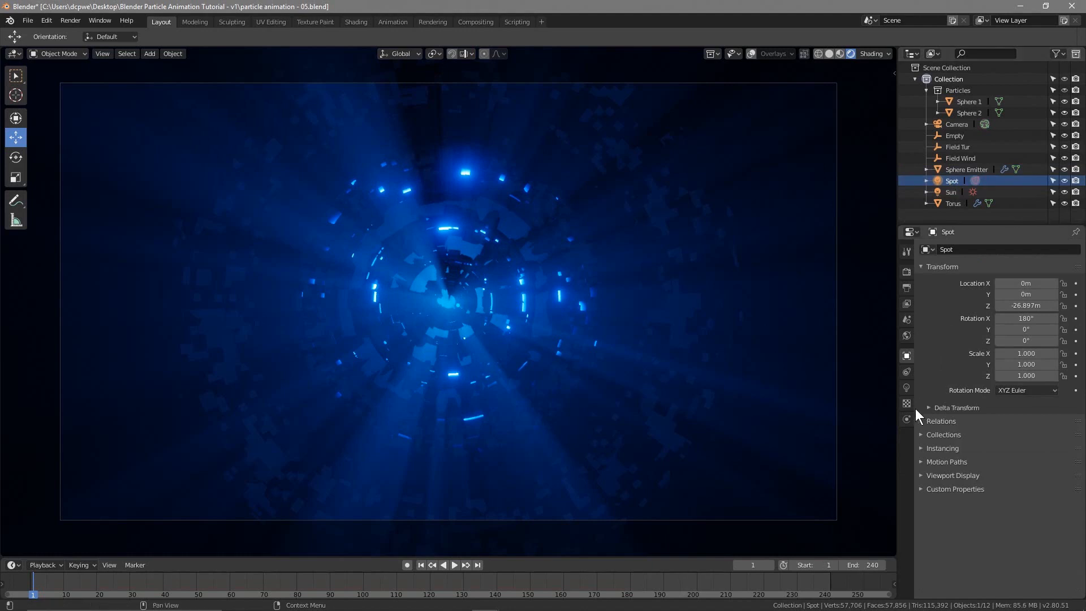
click(906, 388)
click(1018, 312)
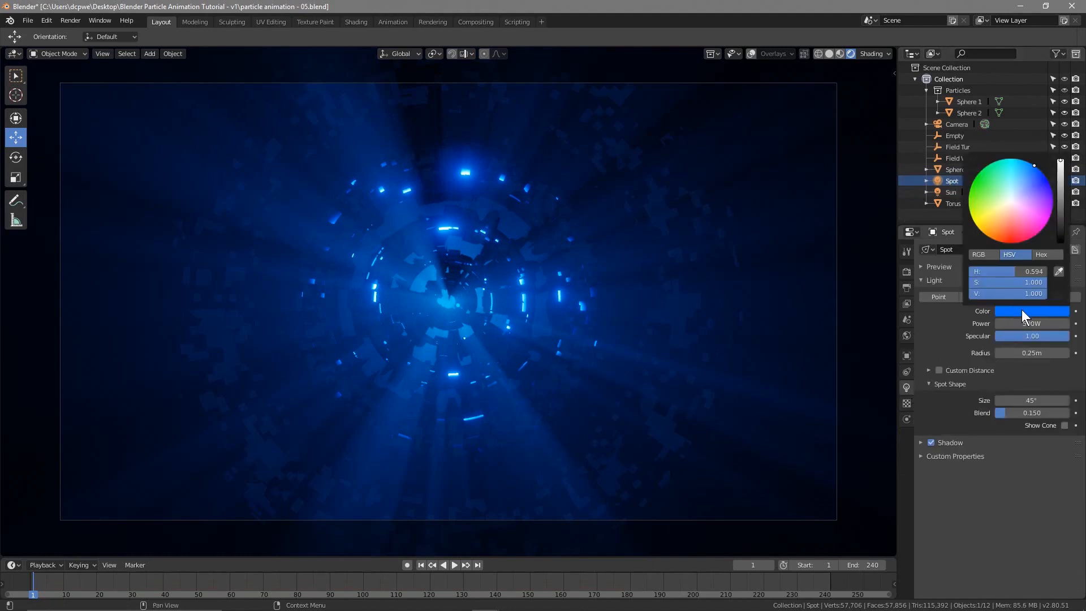
mouse_move(1039, 180)
mouse_down()
mouse_move(1023, 160)
mouse_move(976, 176)
mouse_move(974, 224)
mouse_move(1010, 242)
mouse_move(1041, 230)
mouse_move(1052, 201)
mouse_move(1043, 174)
mouse_up()
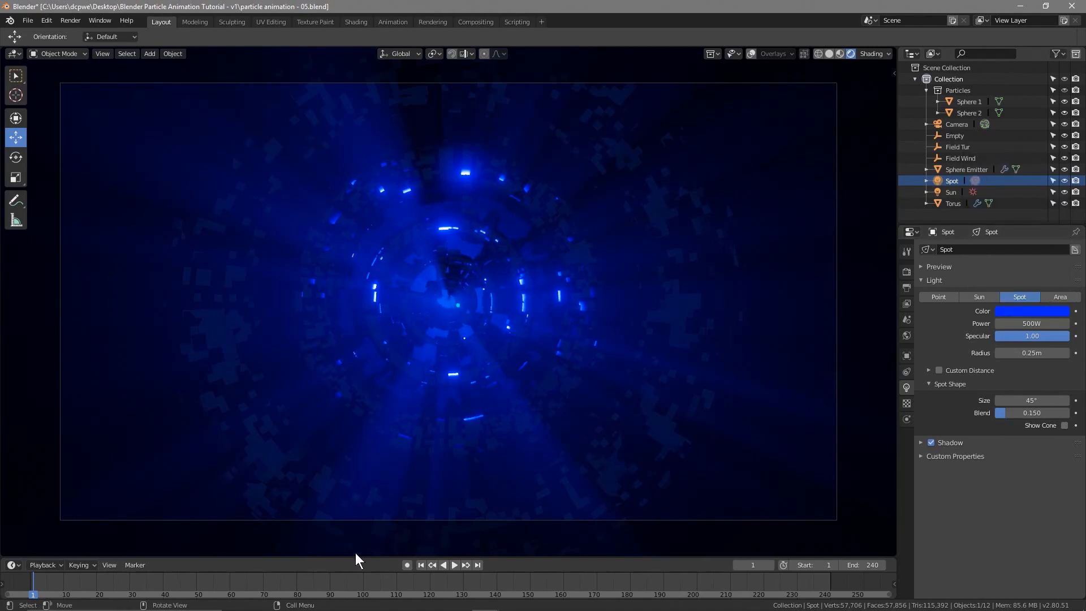
Play back the animation to check the particles under the new light color, and return to frame 1.
key(space)
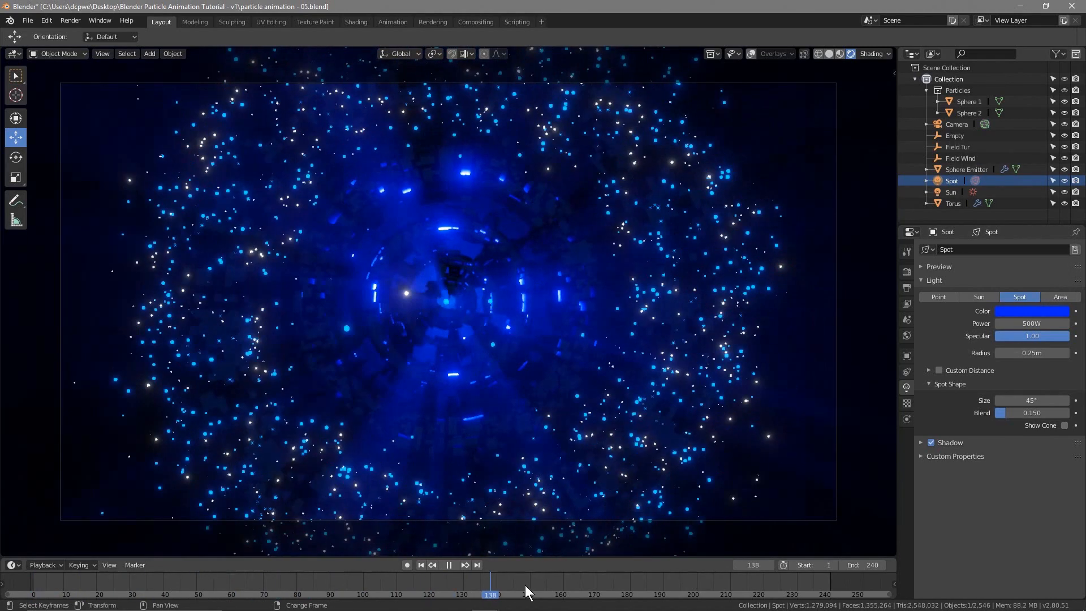
drag(703, 589, 708, 591)
drag(186, 580, 33, 578)
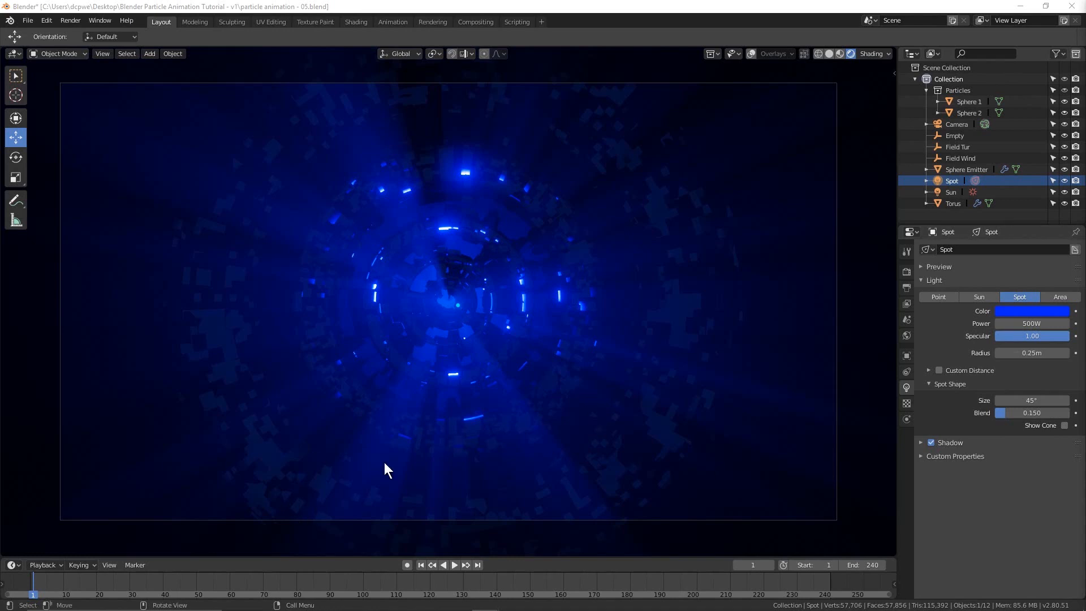
Turn on auto keying and keyframe the Torus's Displace modifier strength of 1.5 at frames 1 and 120.
click(955, 201)
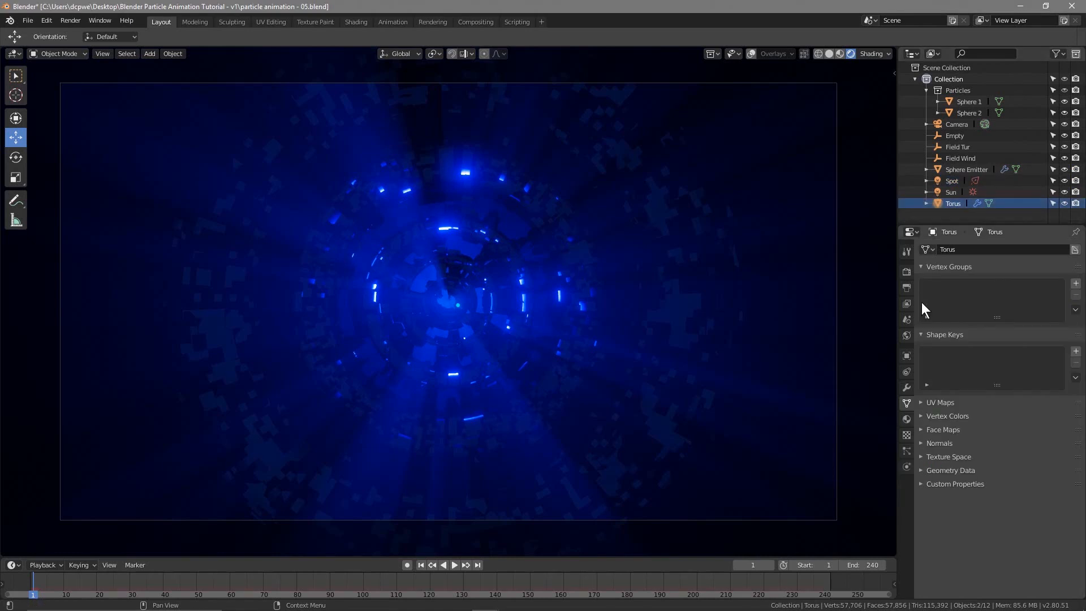
click(905, 385)
scroll(968, 512, down, 3)
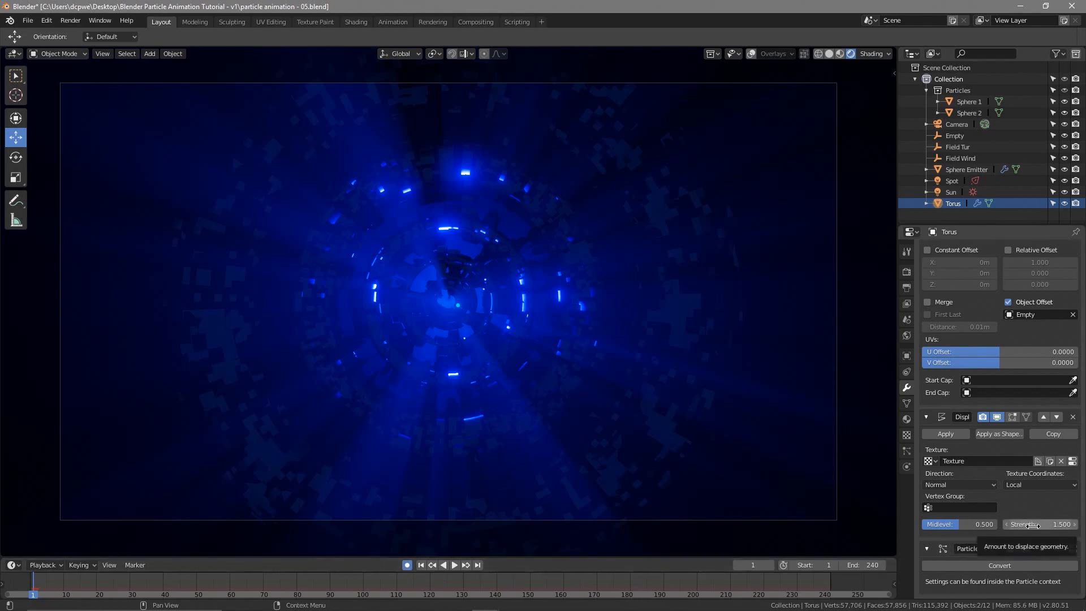
key(i)
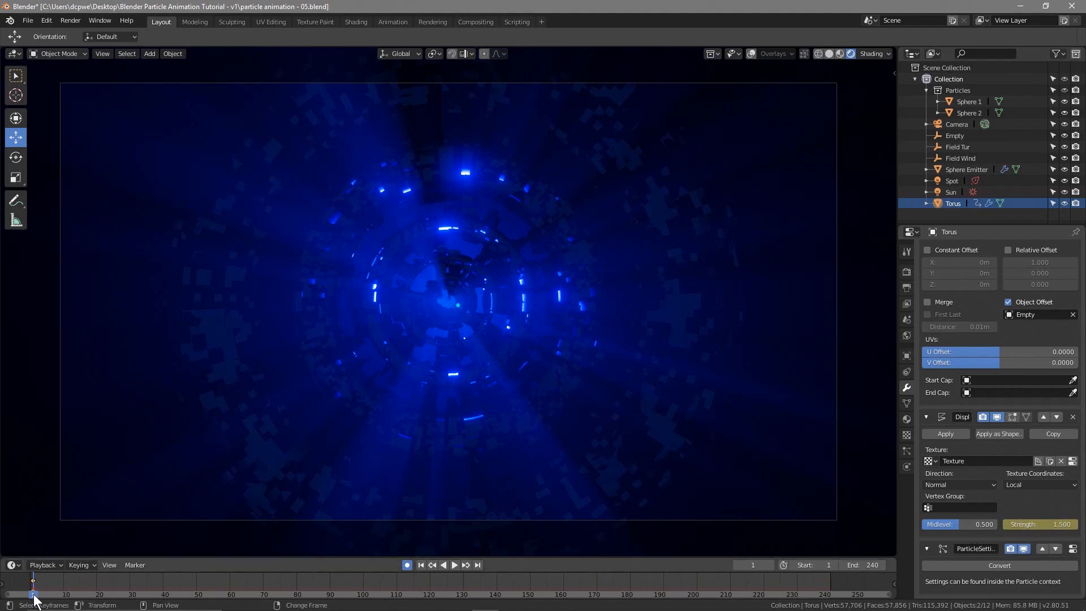
drag(34, 601, 431, 575)
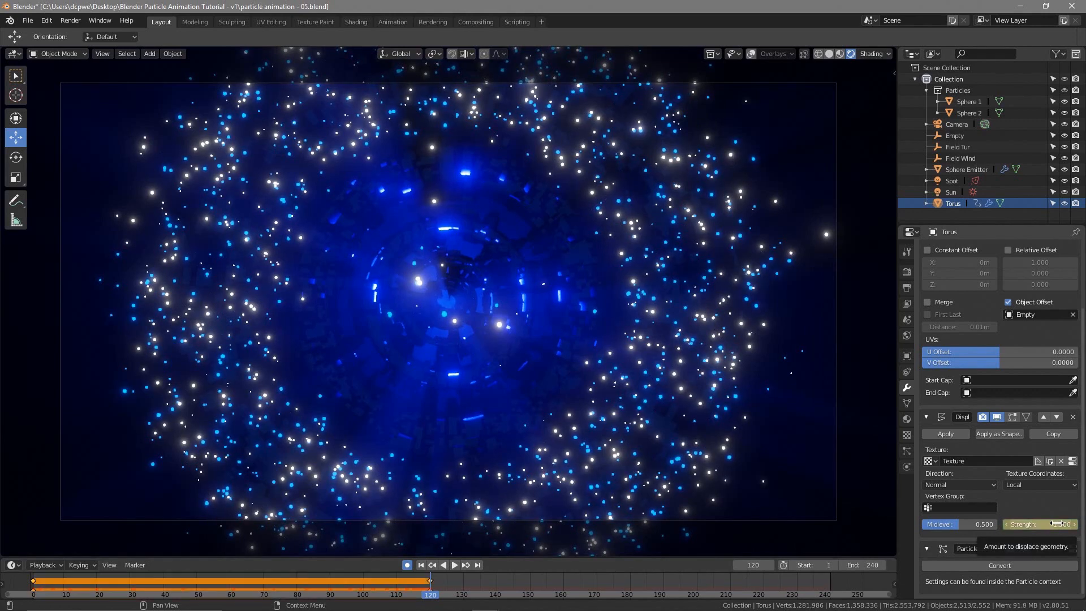
Keyframe the Torus's Displace modifier strength at frame 240 with a value of 6.4.
key(i)
right_drag(434, 592, 830, 587)
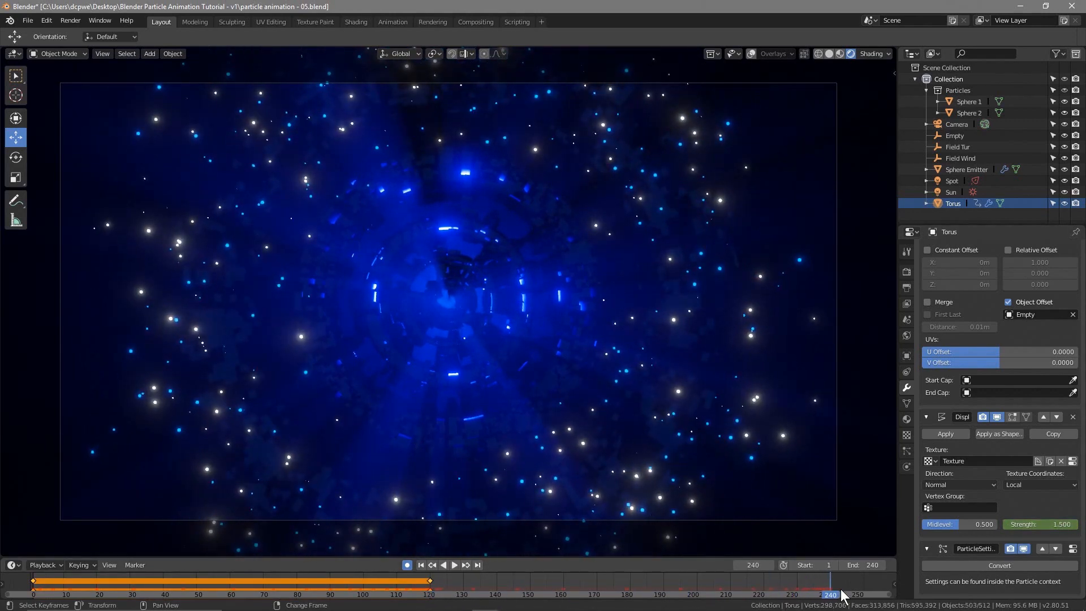
key(i)
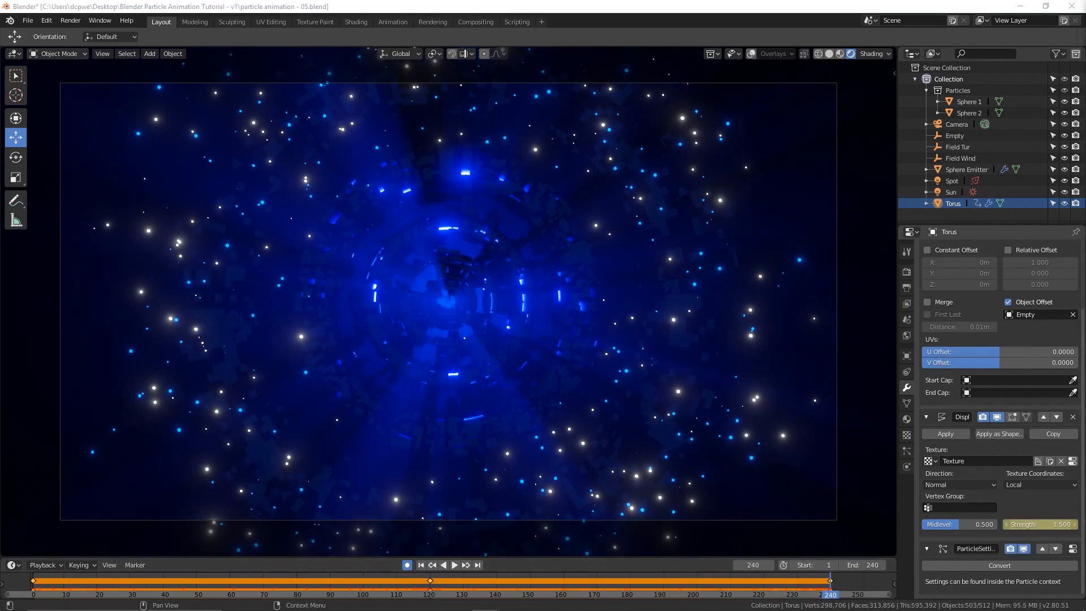
click(1032, 524)
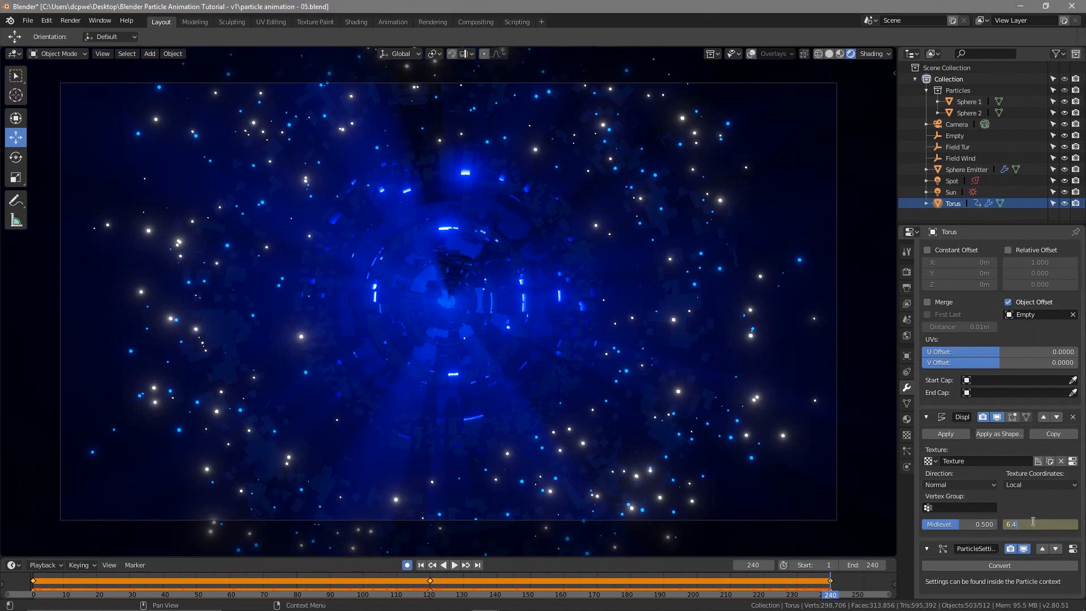
text(6.4)
key(Return)
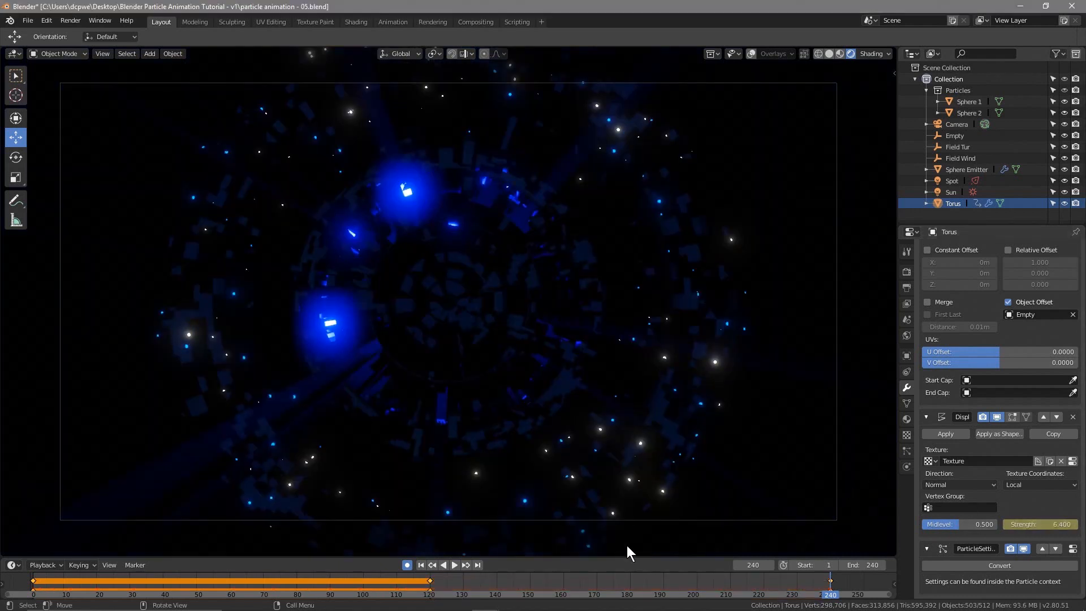
Return to frame 1 and save the current file.
right_drag(834, 591, 33, 591)
click(29, 21)
click(38, 104)
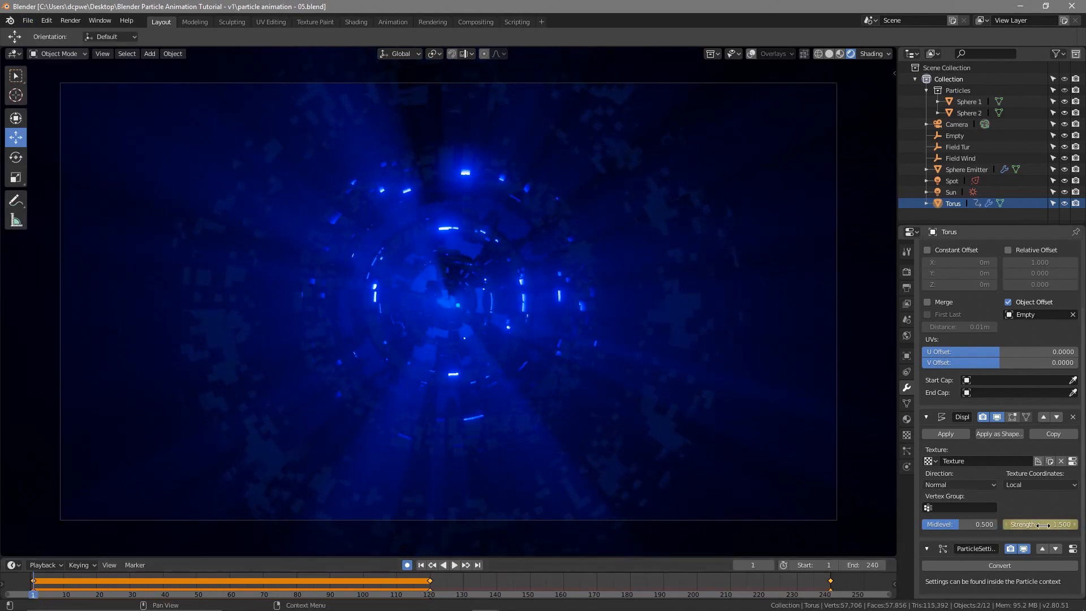
Try other Displace strengths such as 3.7 on the Torus at frame 240 with auto keying off, and return to frame 1.
click(478, 565)
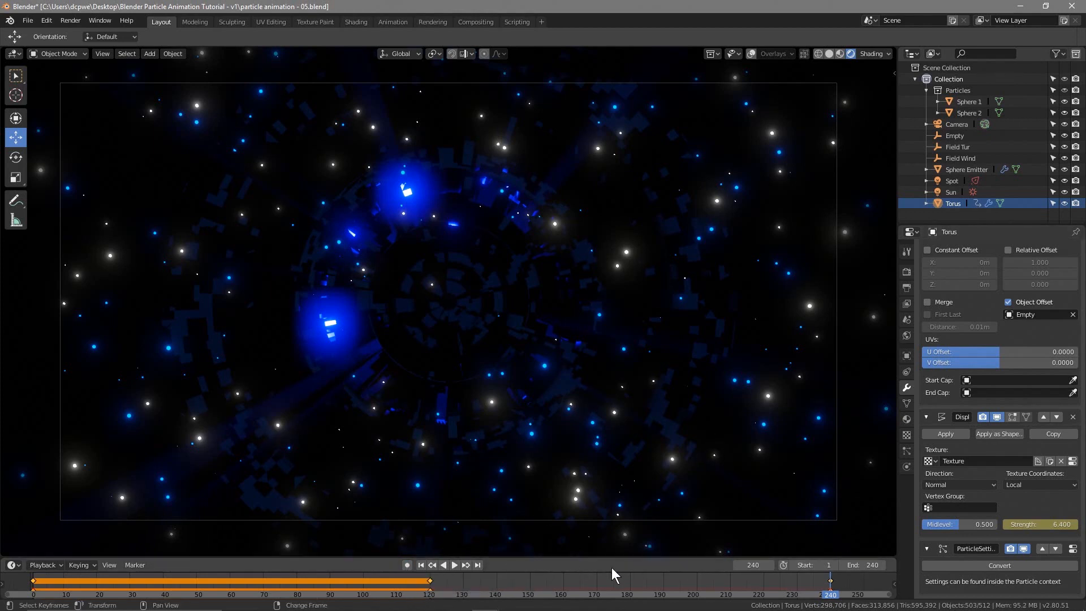
mouse_move(1039, 524)
mouse_down()
mouse_move(973, 525)
mouse_move(1021, 524)
mouse_up()
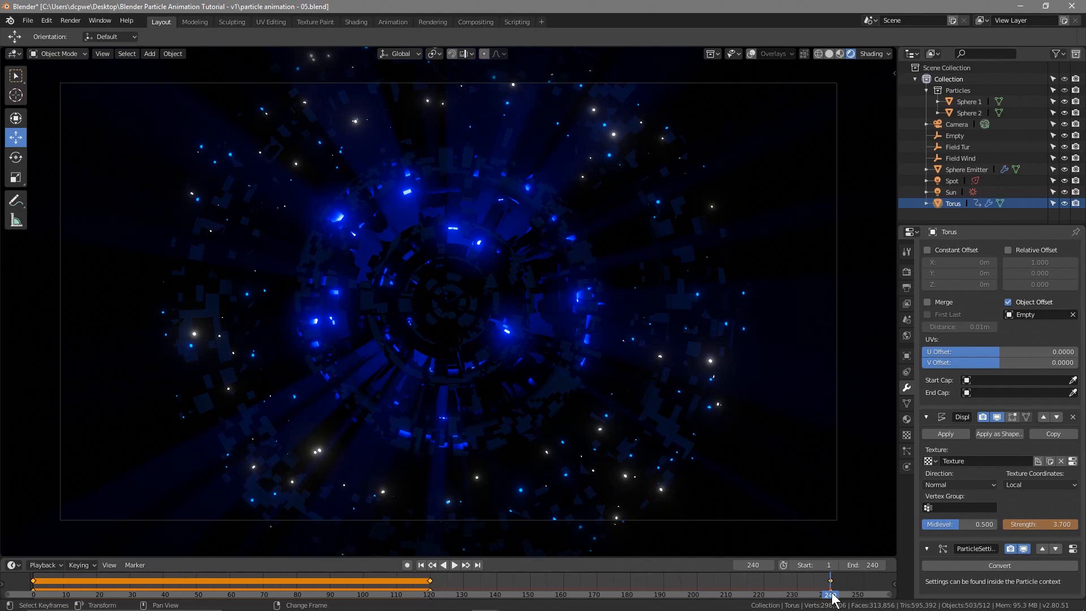
mouse_move(831, 595)
mouse_down()
mouse_move(767, 594)
mouse_move(831, 591)
mouse_up()
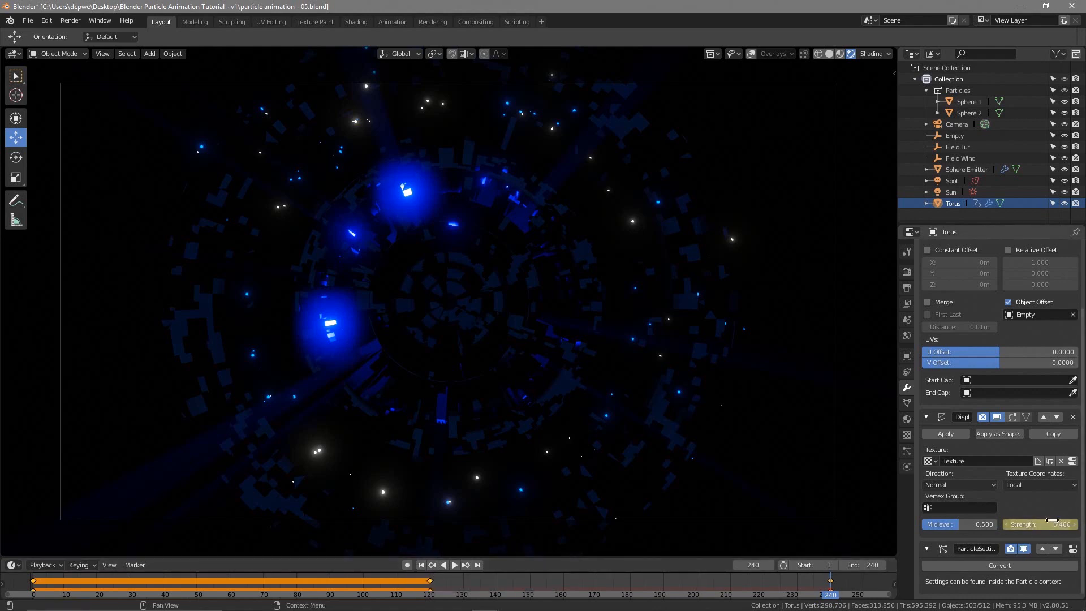
mouse_move(1045, 522)
mouse_down()
mouse_move(1074, 524)
mouse_move(1043, 524)
mouse_move(1052, 524)
mouse_up()
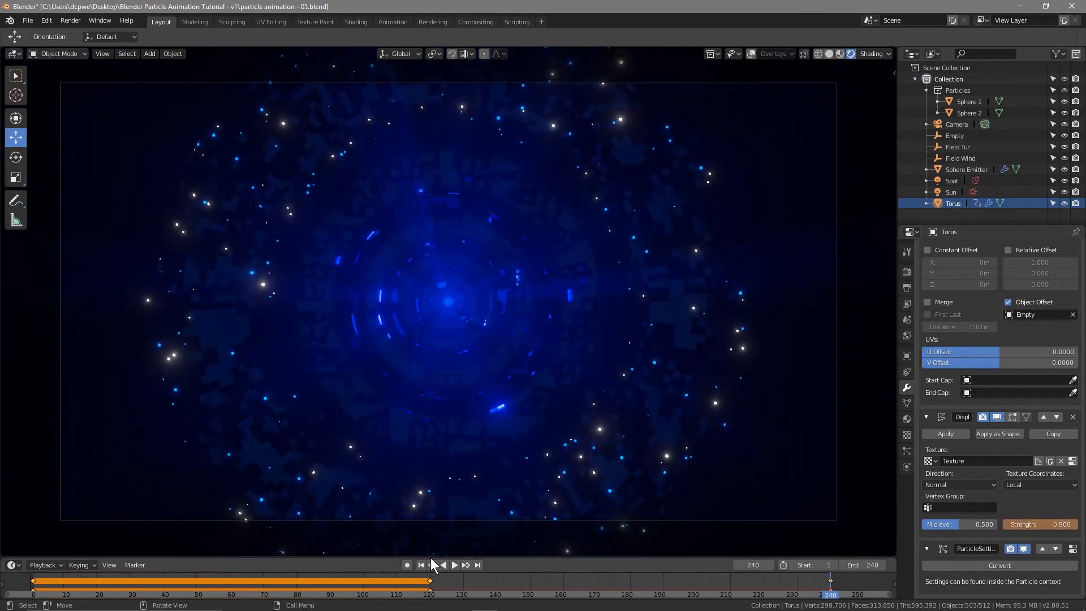
right_drag(824, 592, 33, 585)
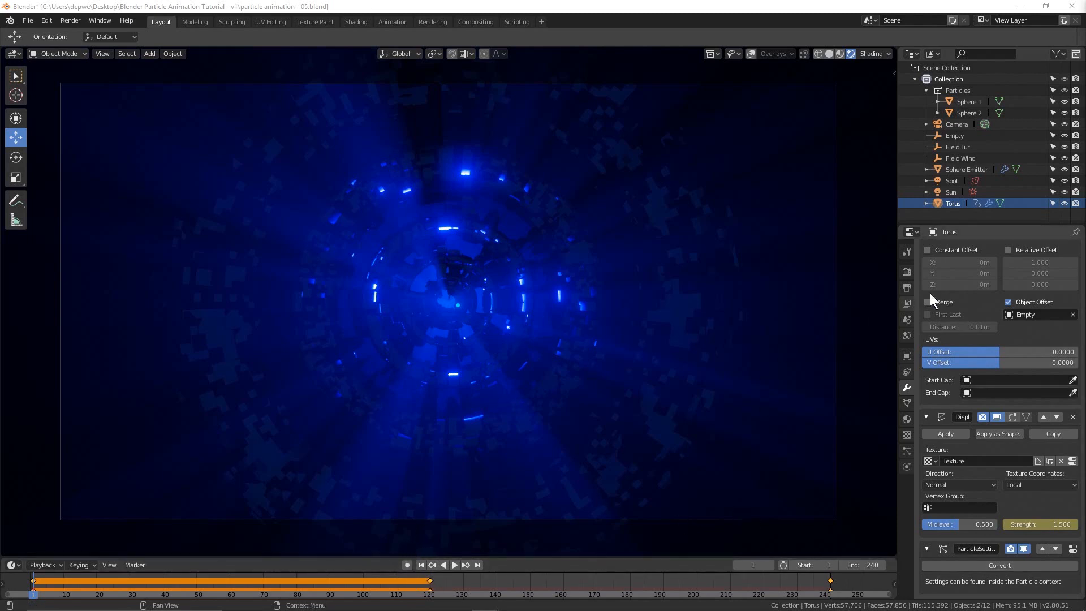
Turn on auto keying and keyframe the Spot light's power of 500 W at frame 1.
click(953, 181)
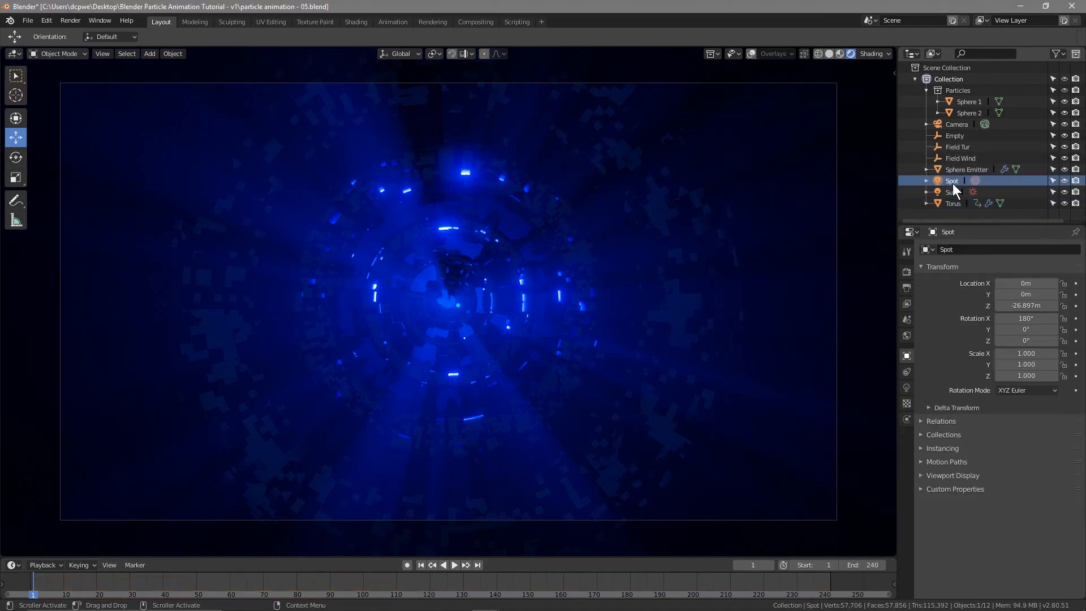
click(906, 388)
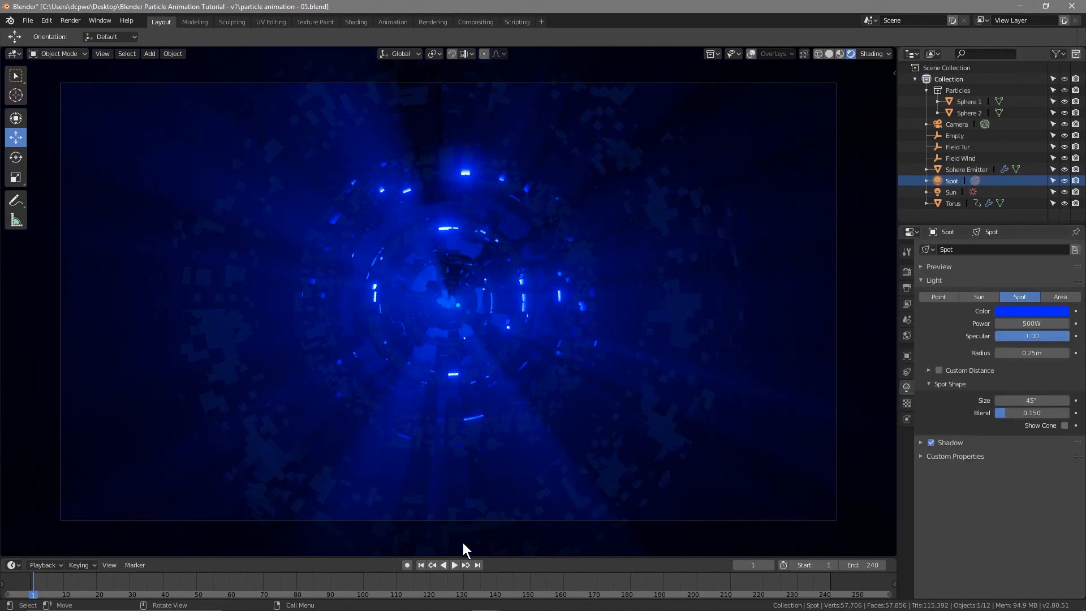
click(406, 565)
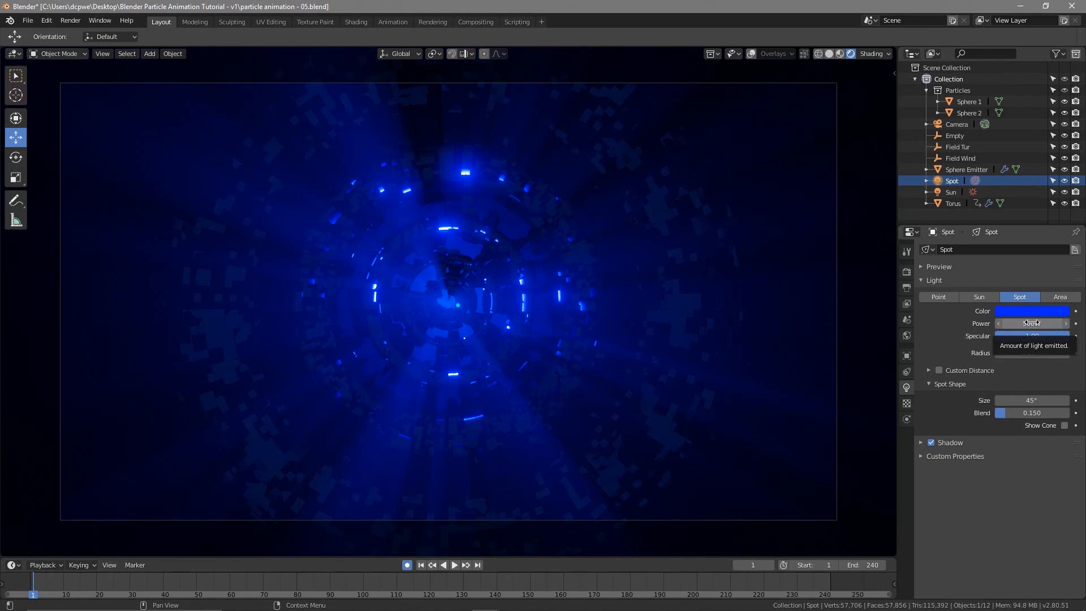
key(i)
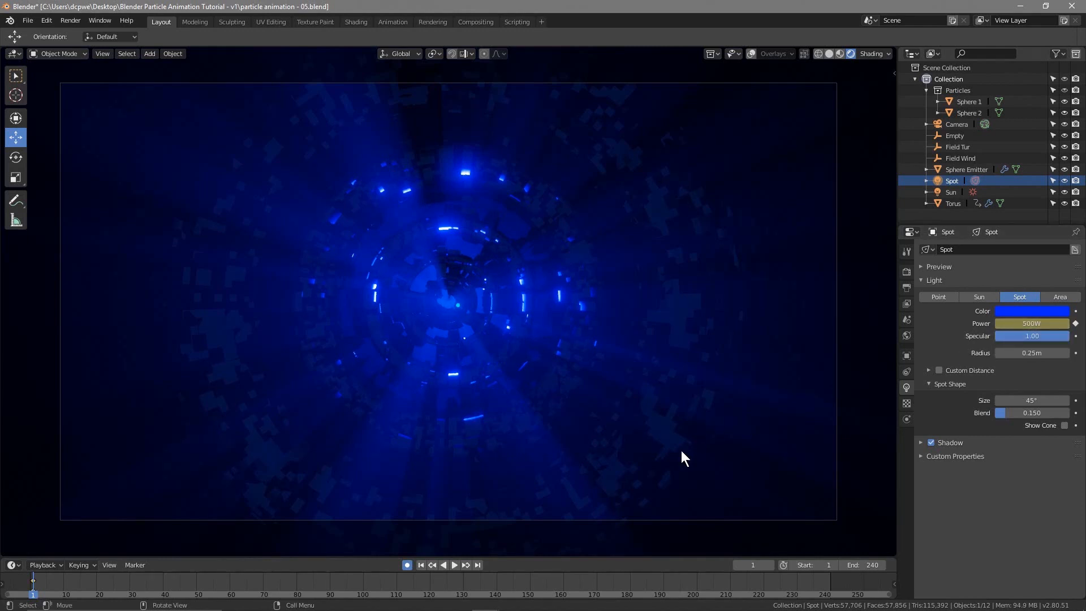
Add keyframes for the Spot light's power of 500 W at frames 110 and 200.
key(space)
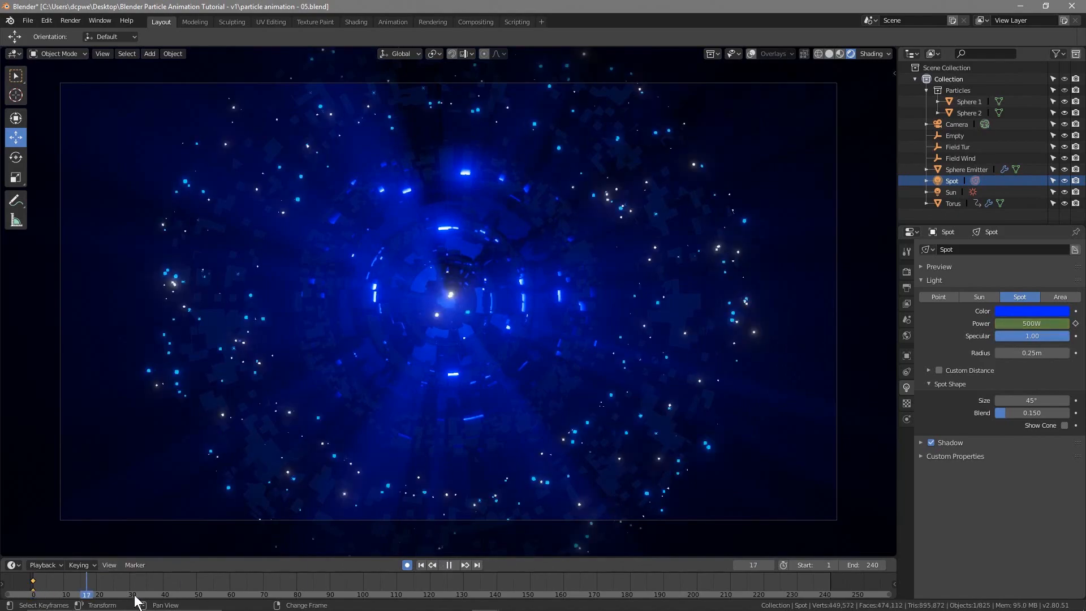
key(space)
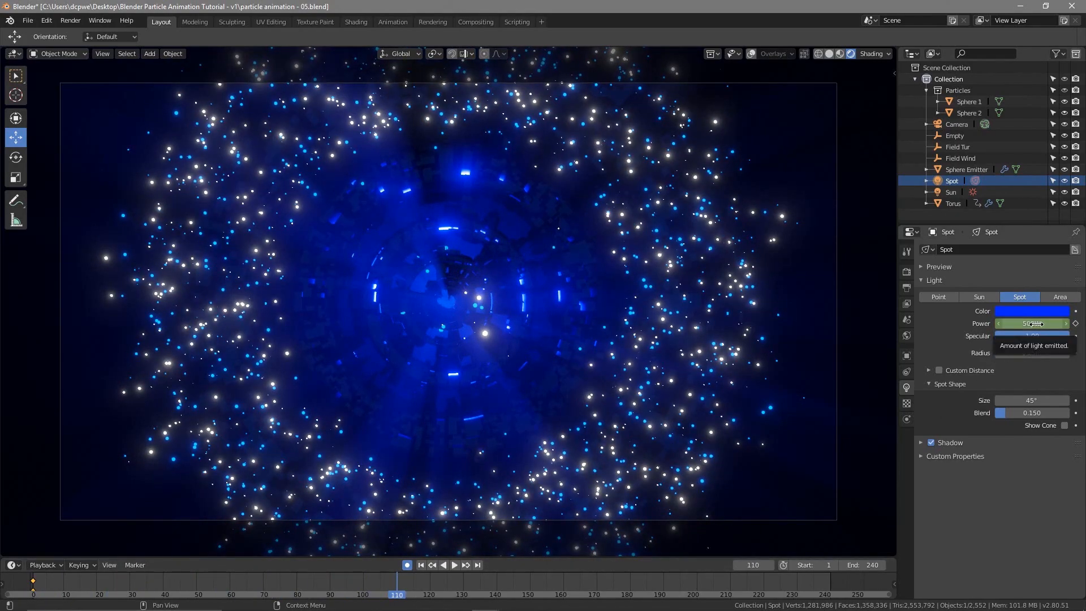
key(i)
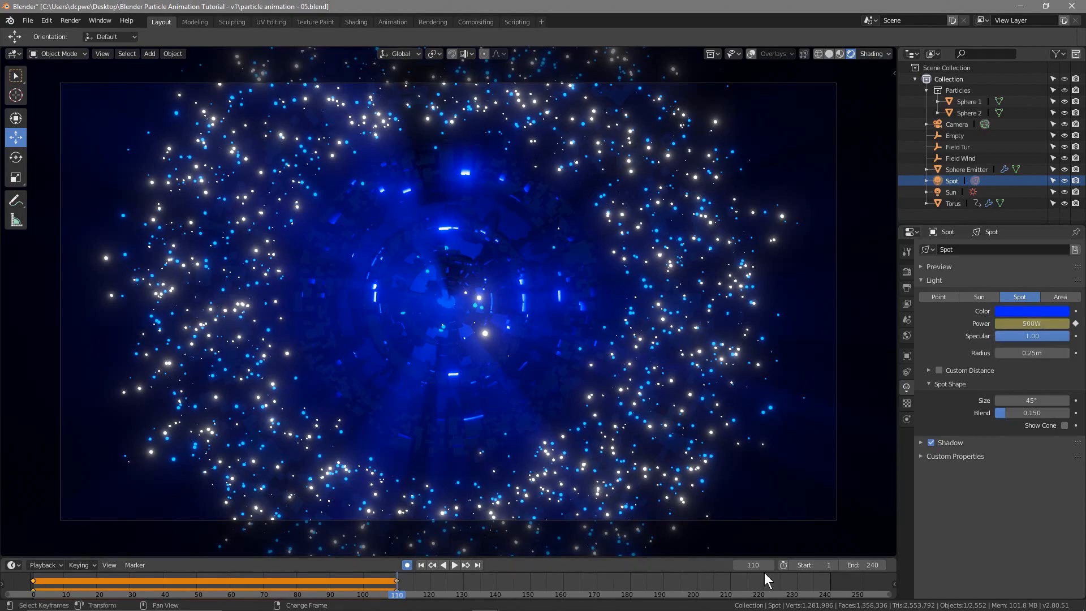
key(space)
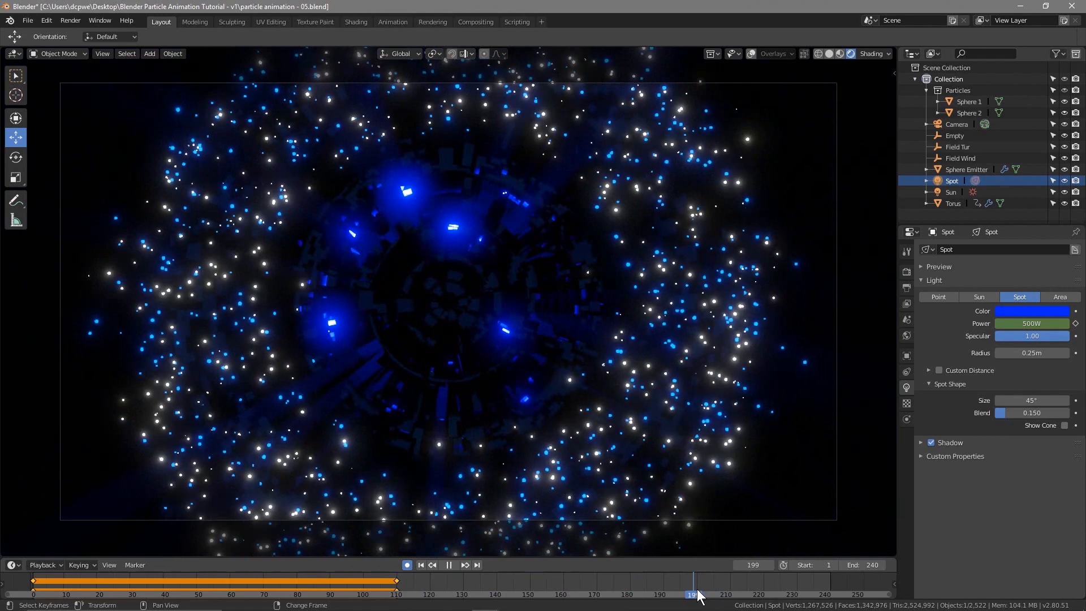
key(space)
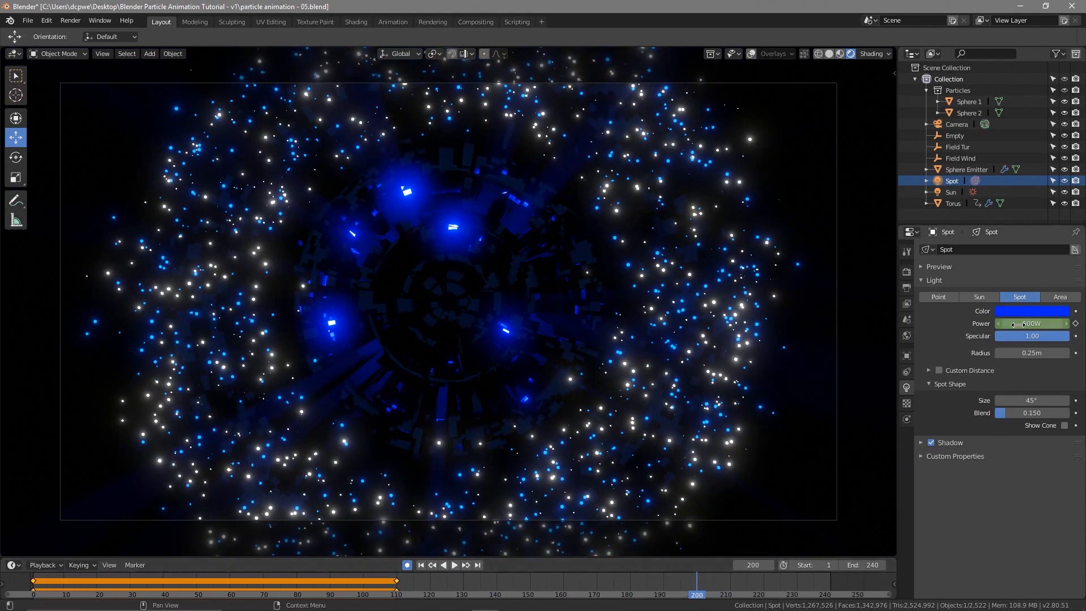
key(i)
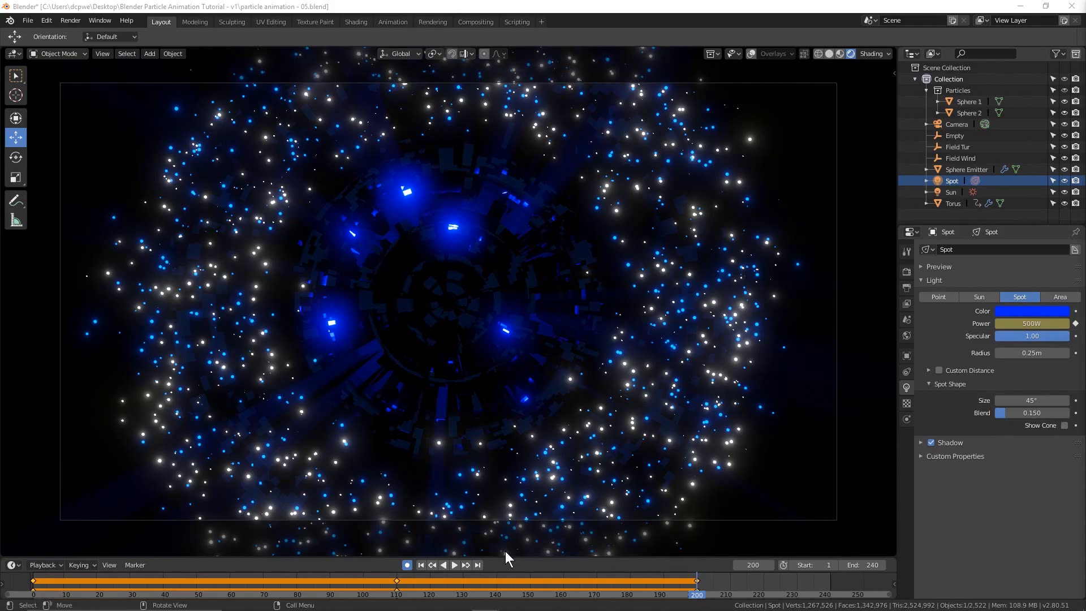
Set the Spot light's power keyframe at frame 110 to 250 W.
drag(695, 592, 260, 592)
right_drag(303, 578, 396, 592)
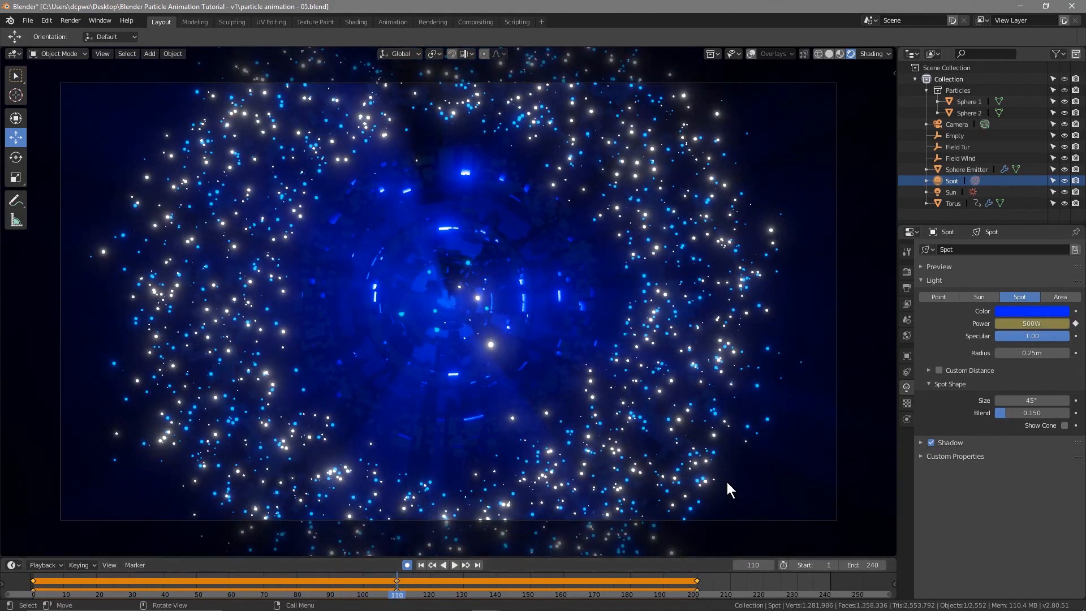
click(1026, 323)
text(10)
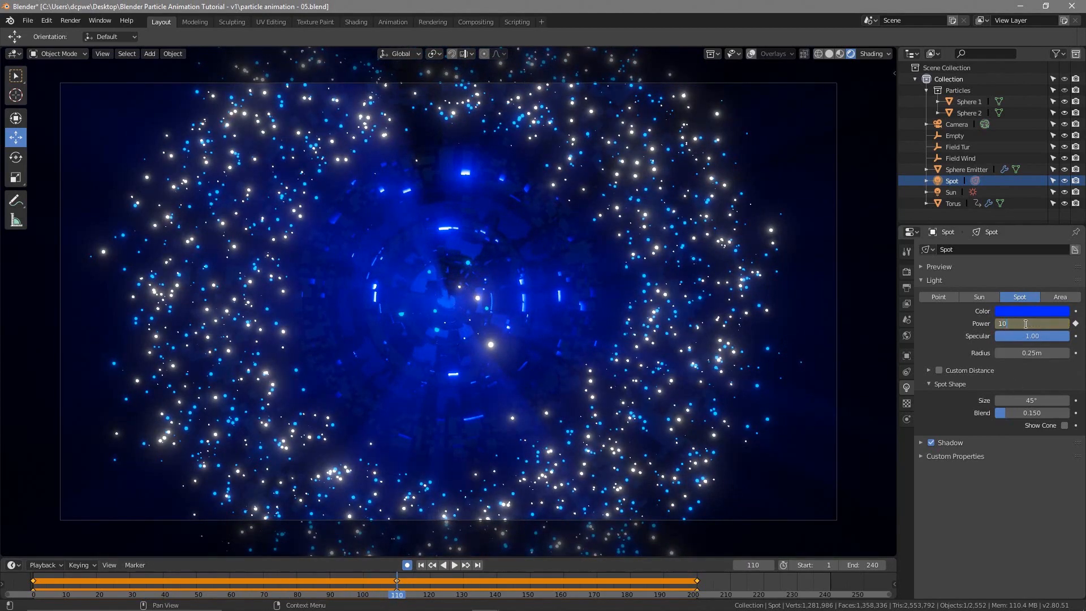
key(Return)
click(1027, 323)
text(25)
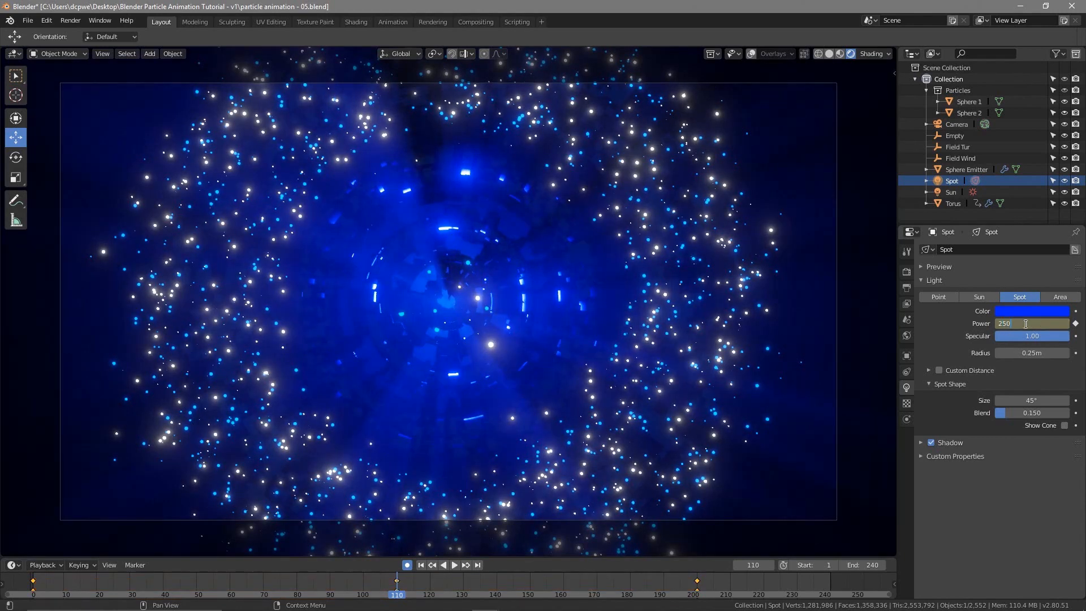
text(0)
key(Return)
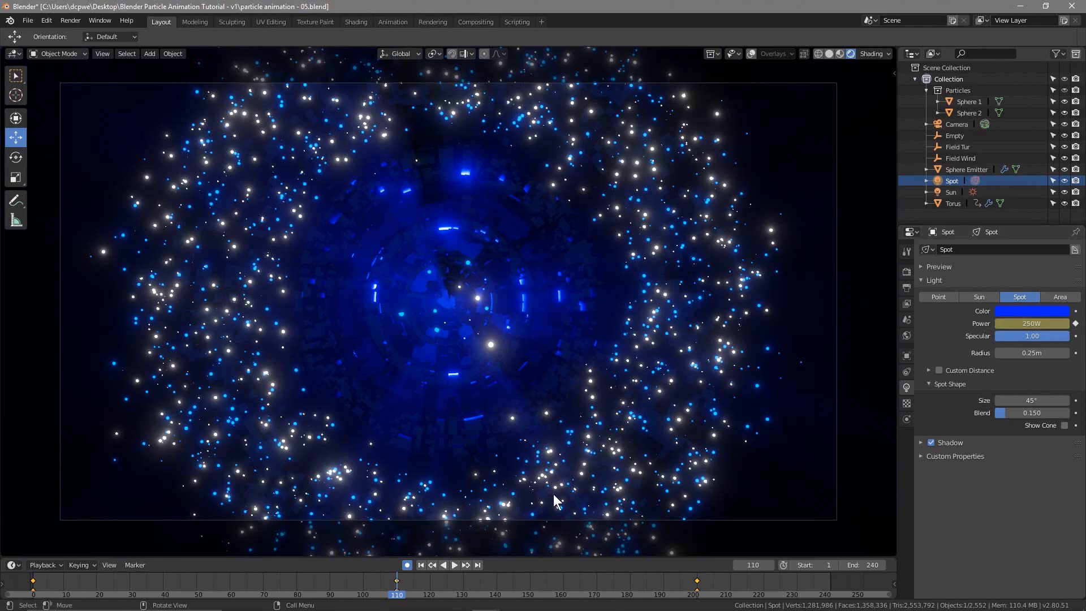
Set the Spot light's power keyframe at frame 200 to 0 W.
mouse_move(395, 589)
right_down()
mouse_move(32, 575)
mouse_move(239, 572)
mouse_move(394, 594)
right_up()
key(space)
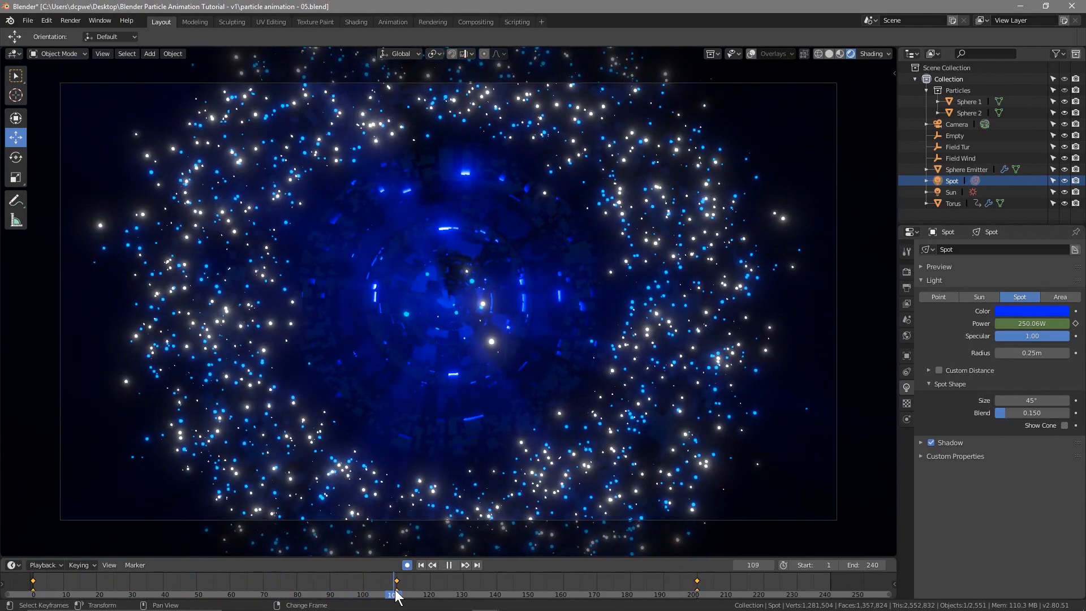
drag(394, 597, 697, 597)
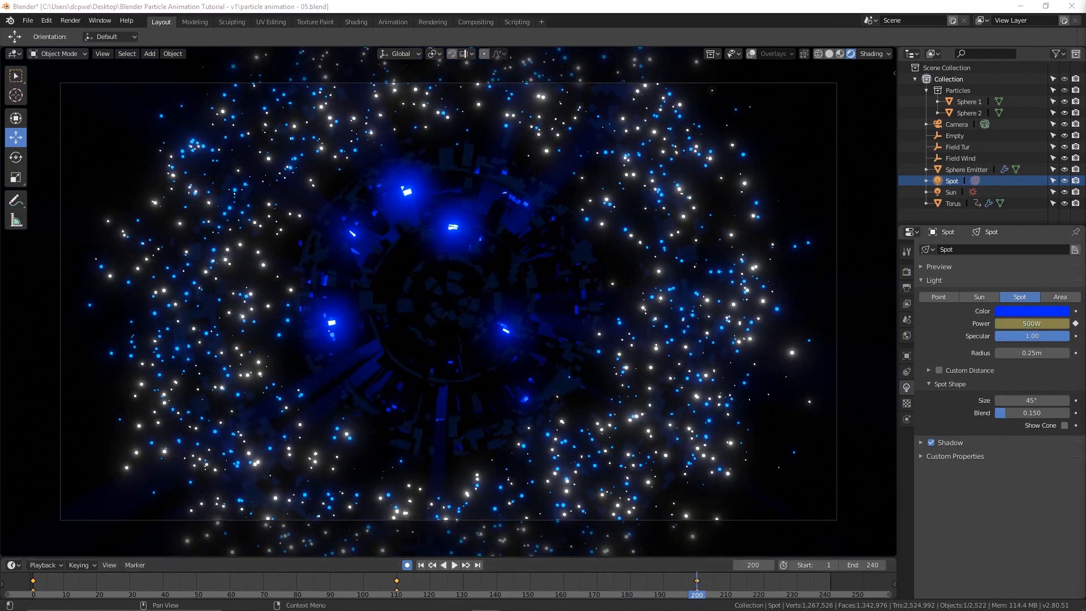
click(1057, 323)
text(0)
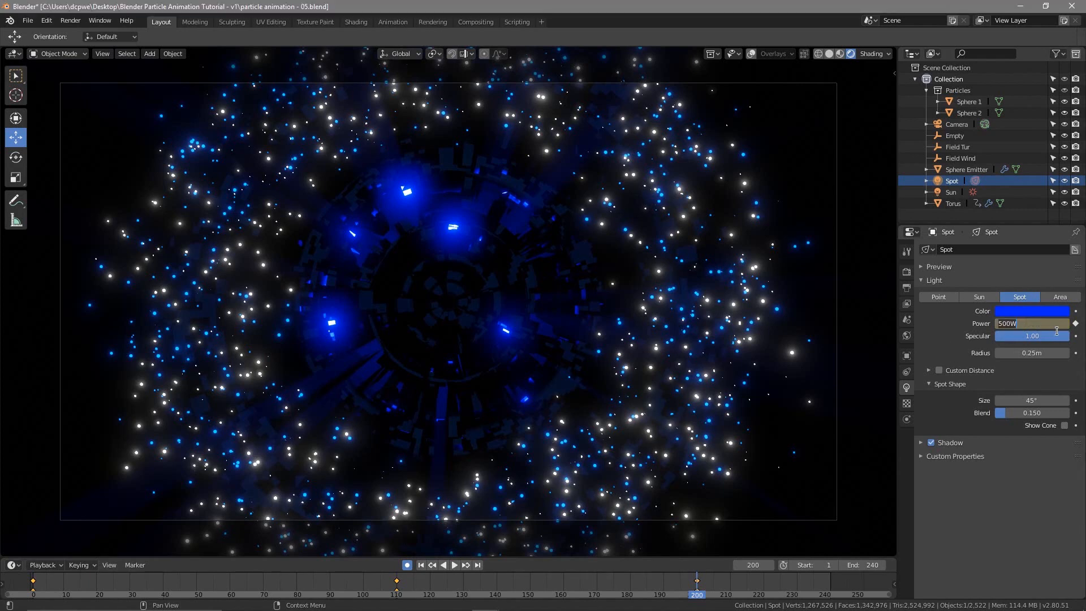
key(Return)
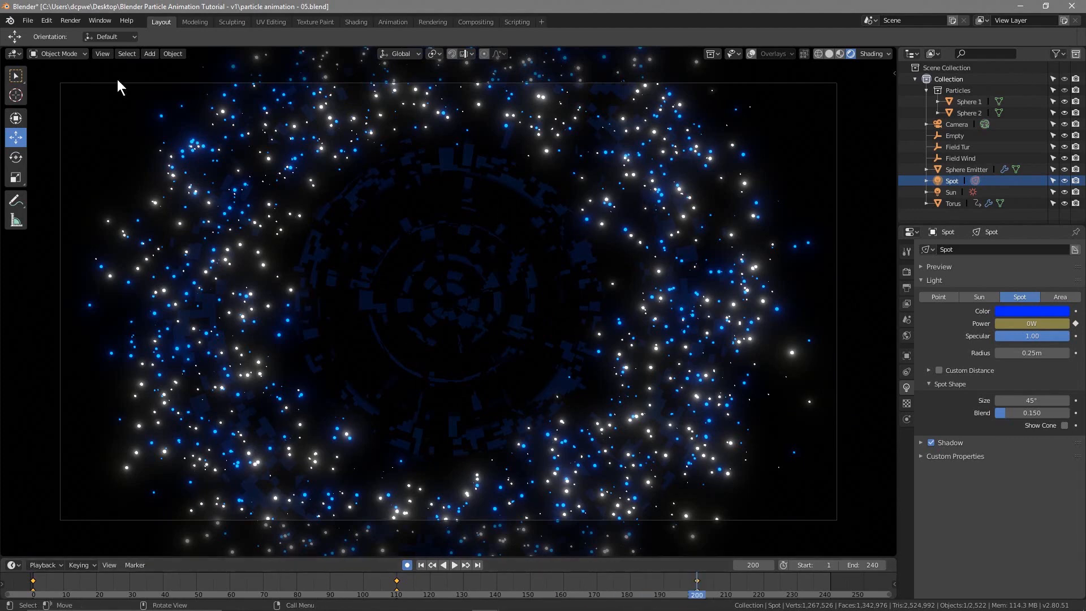
Save the current file with the Spot light animation.
click(14, 20)
click(25, 21)
click(25, 21)
click(52, 94)
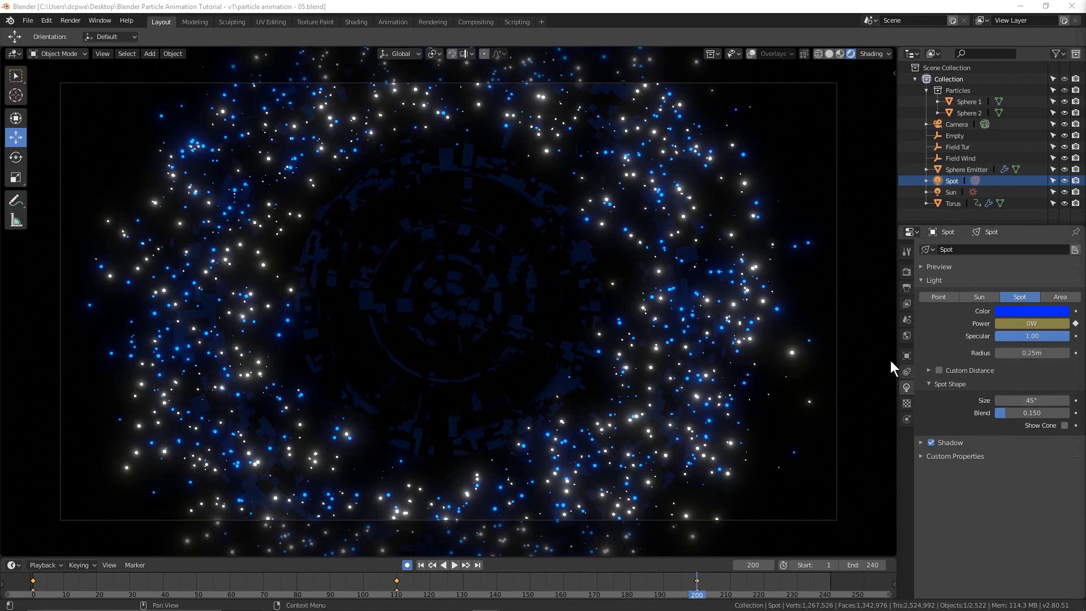
Keyframe the Camera's location and rotation at frame 1, and go to frame 240.
click(958, 127)
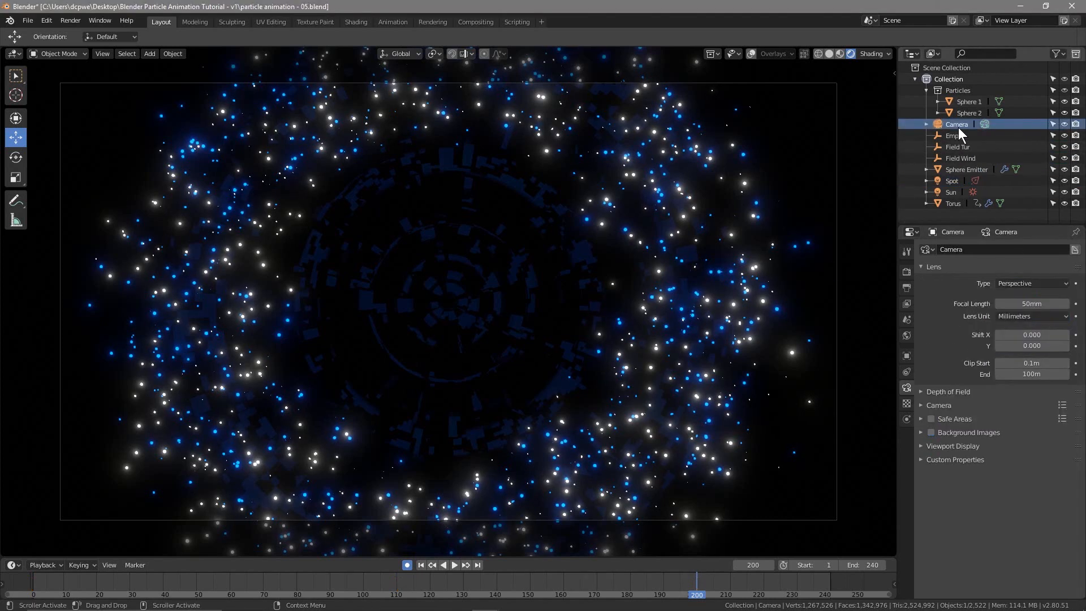
click(422, 565)
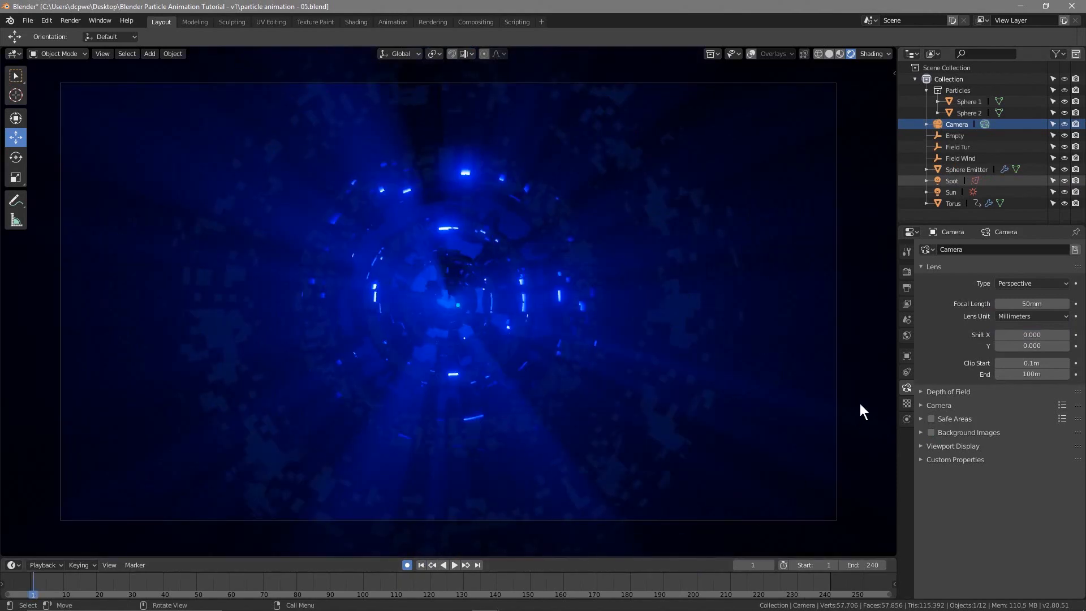
click(906, 356)
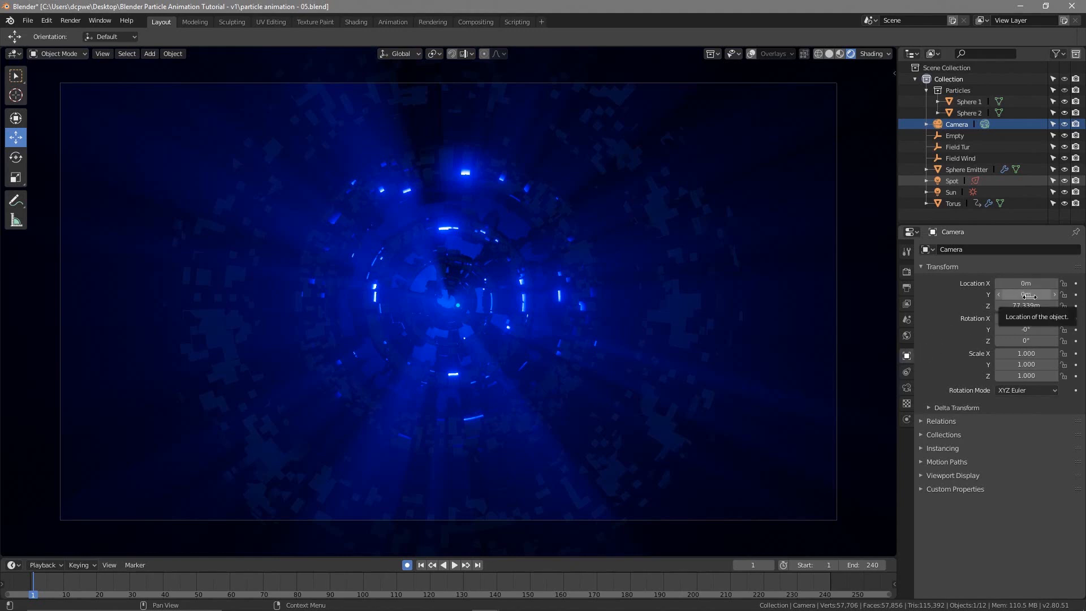
key(i)
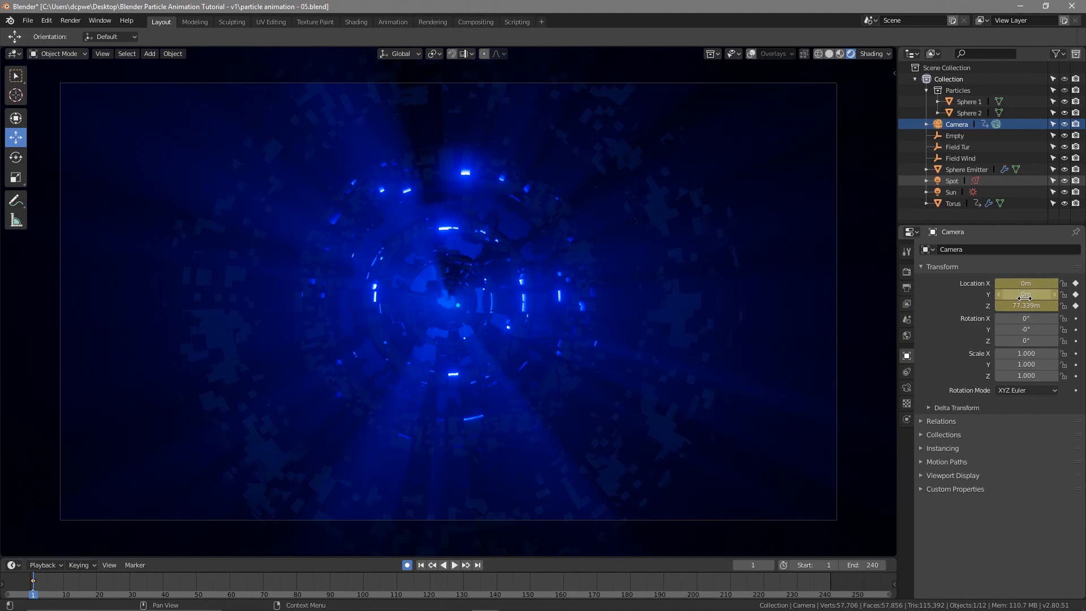
key(i)
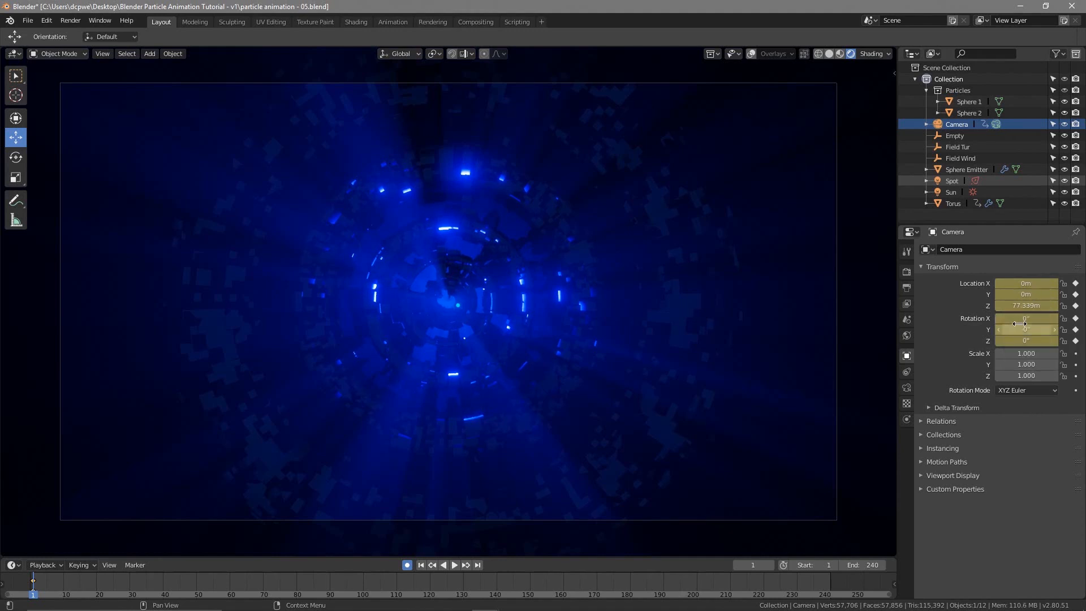
click(480, 564)
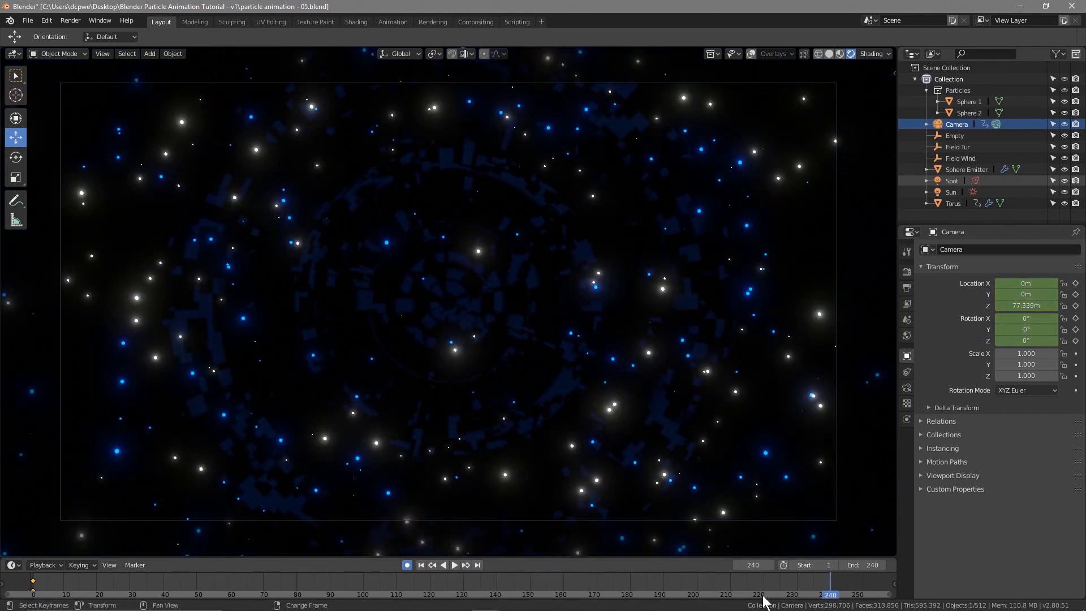
Keyframe the Camera's location and rotation at frame 240 and set its Z rotation there to 45°.
key(i)
key(i)
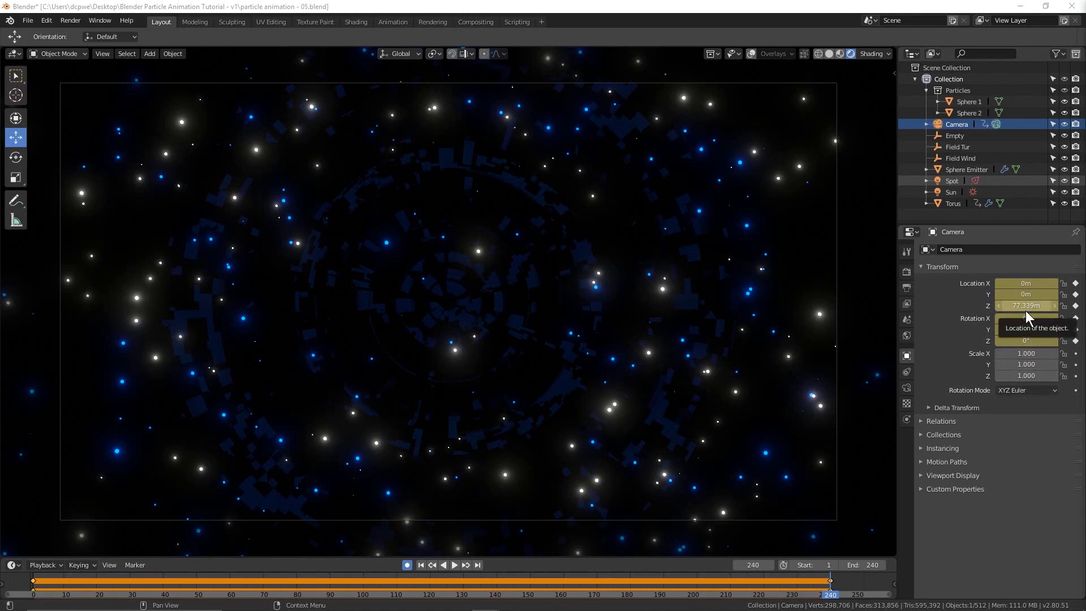
click(1025, 341)
text(45)
key(Return)
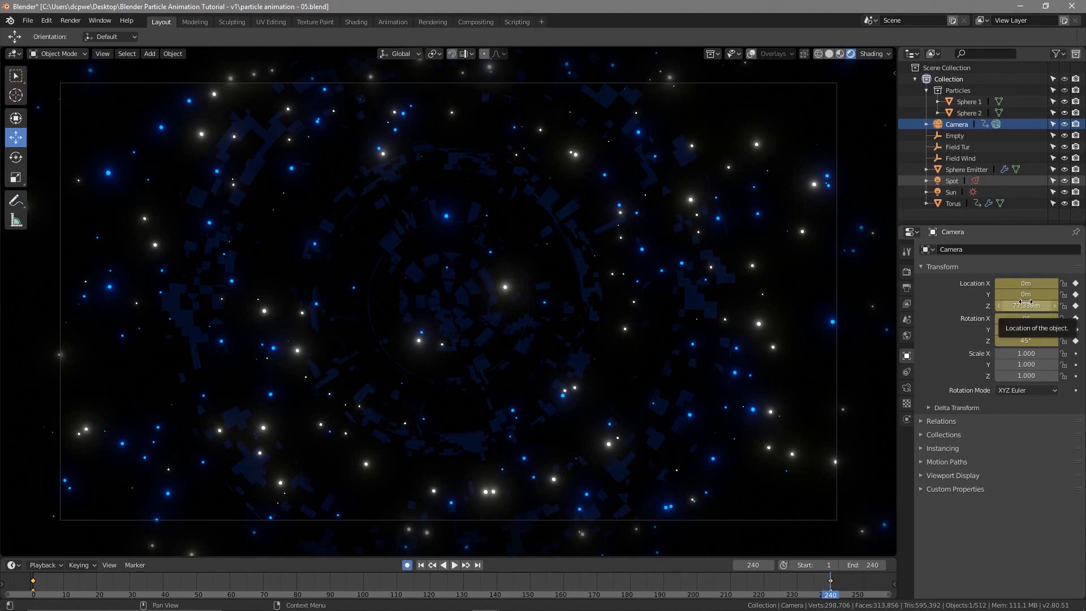
Lower the Camera's Z location at frame 240 to 4.049 m and save the current file.
drag(1026, 305, 869, 305)
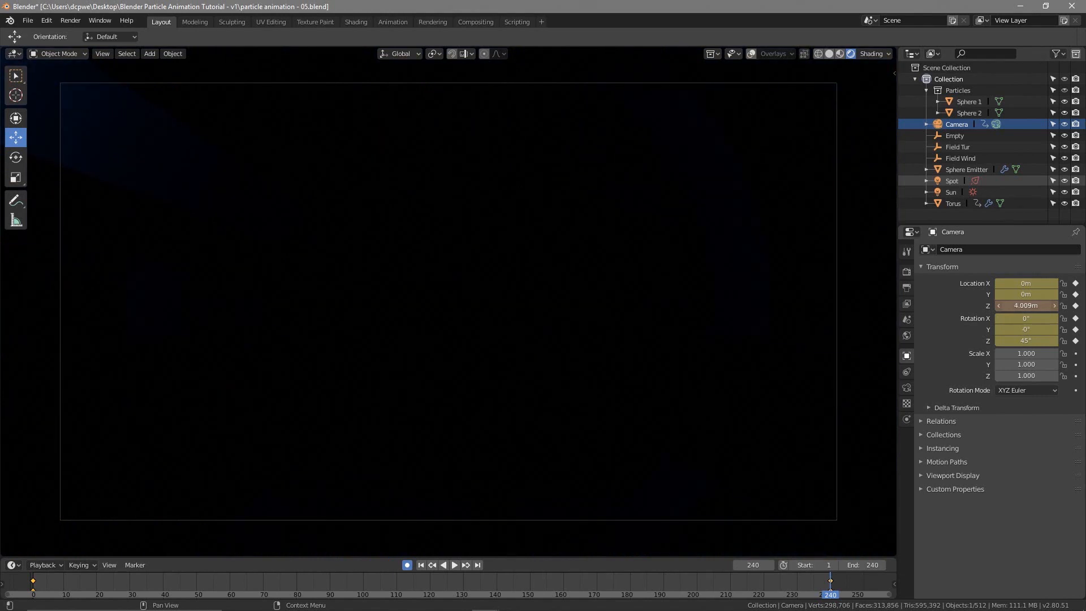
mouse_move(870, 306)
mouse_down()
mouse_move(892, 306)
mouse_move(872, 305)
mouse_up()
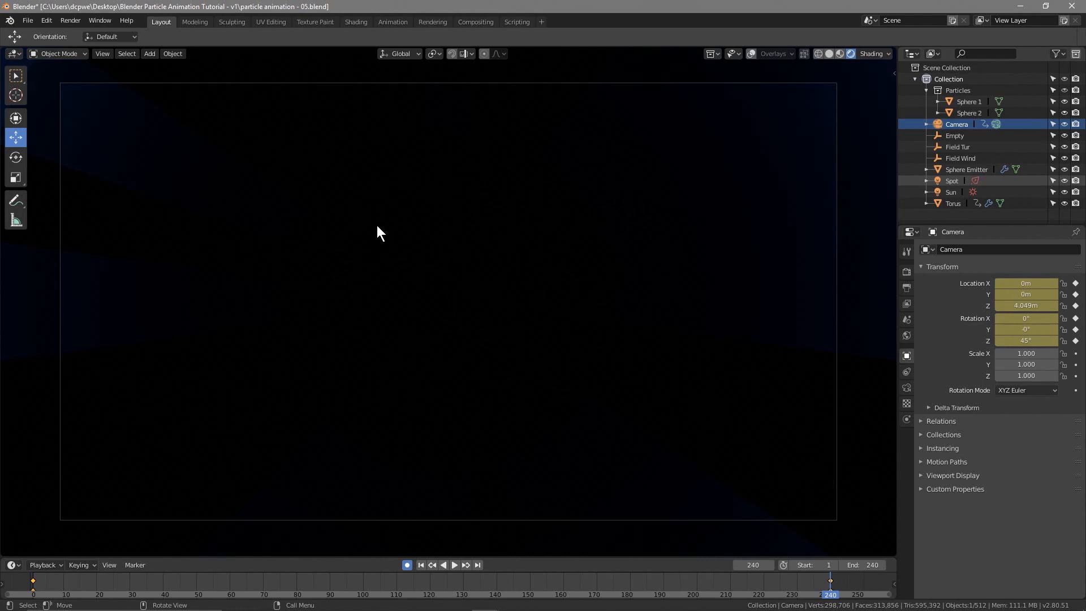
click(28, 21)
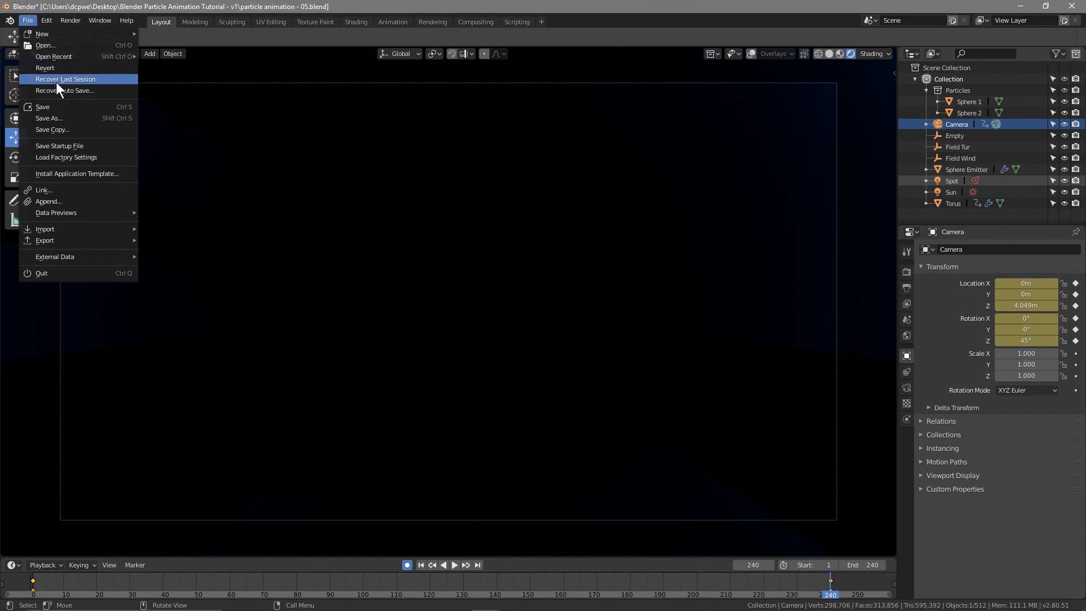
click(60, 107)
Play the camera animation from frame 1, and examine the particles inside and outside the camera frame at frame 87.
click(421, 564)
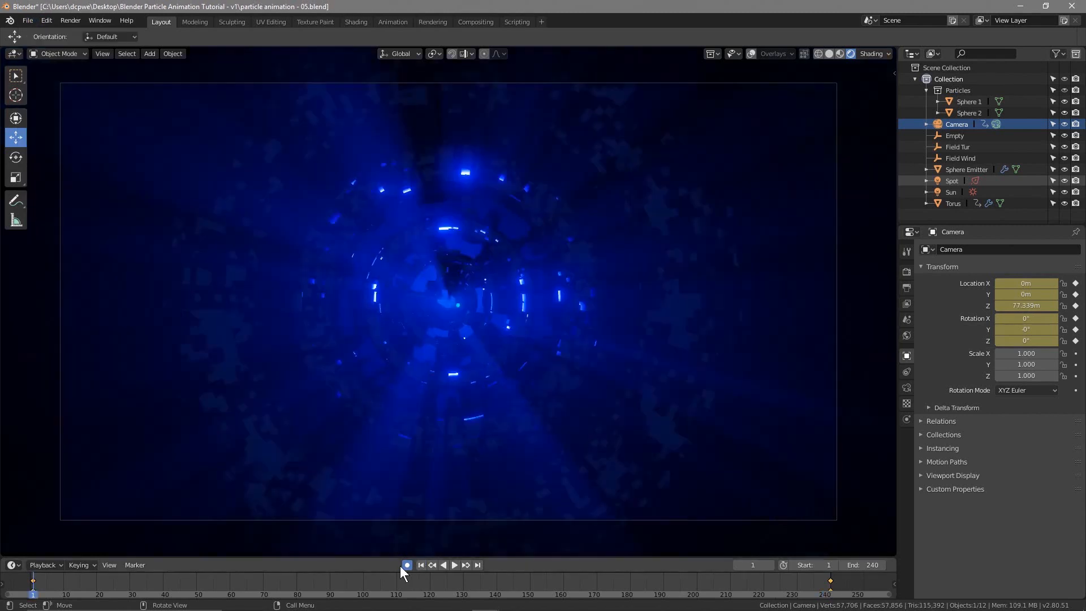
click(455, 565)
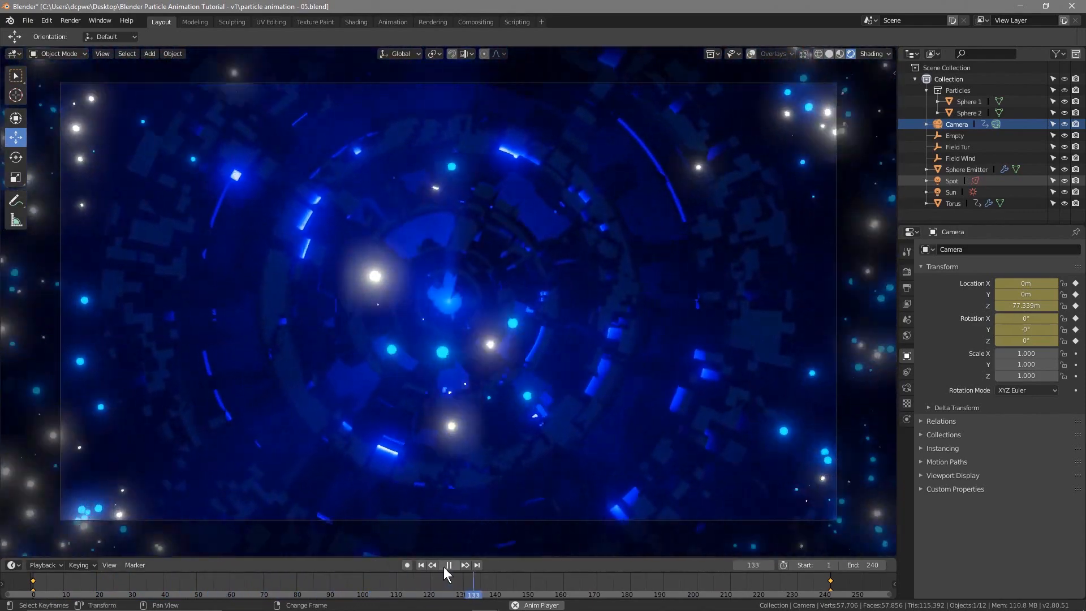
click(448, 564)
scroll(475, 457, down, 5)
scroll(475, 457, up, 2)
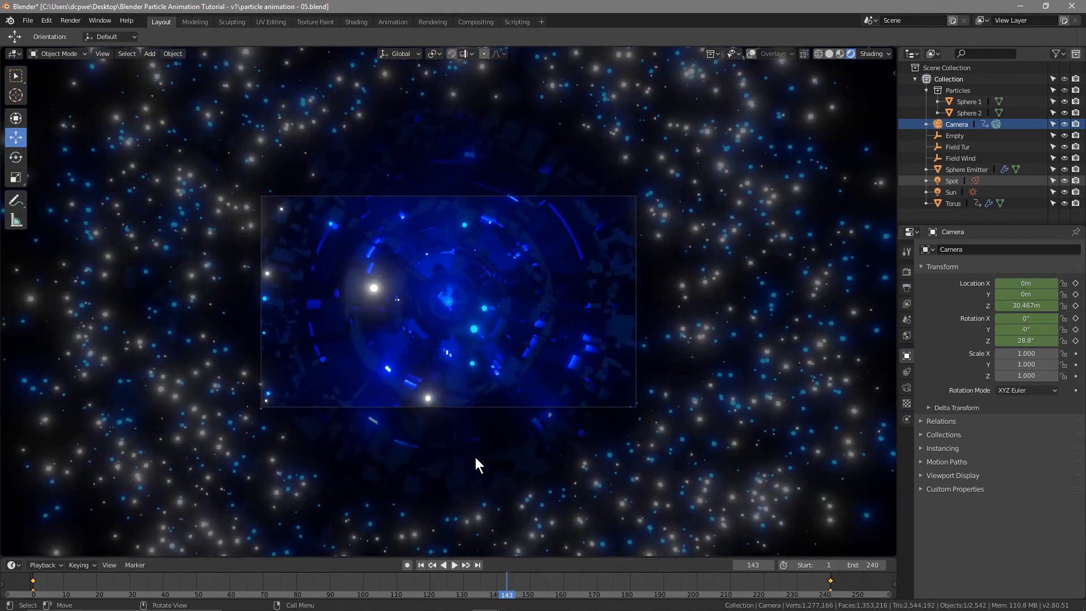
click(320, 583)
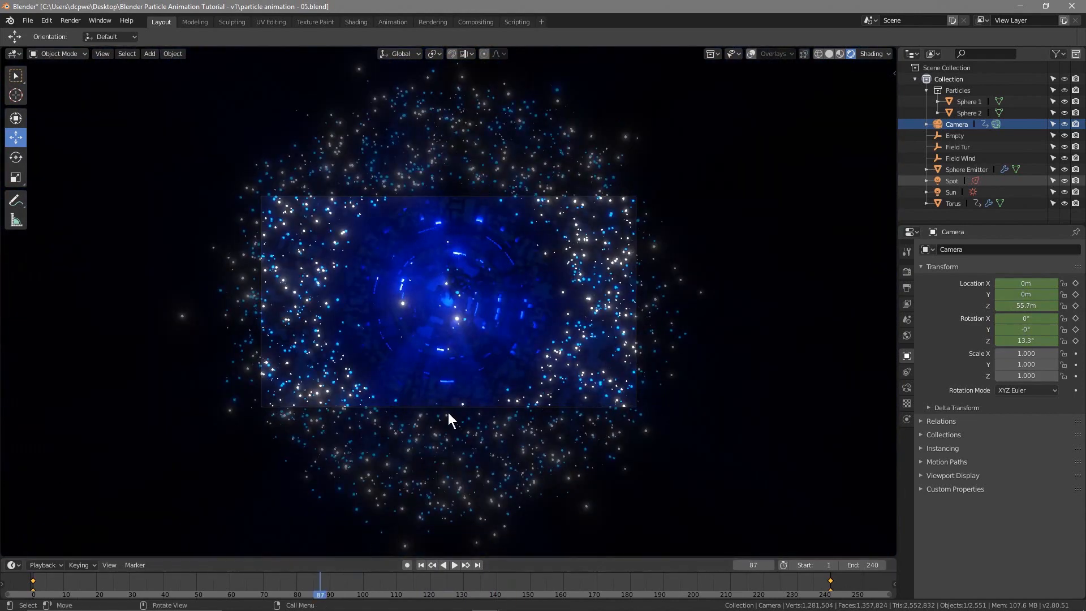
scroll(456, 378, up, 4)
scroll(456, 378, down, 1)
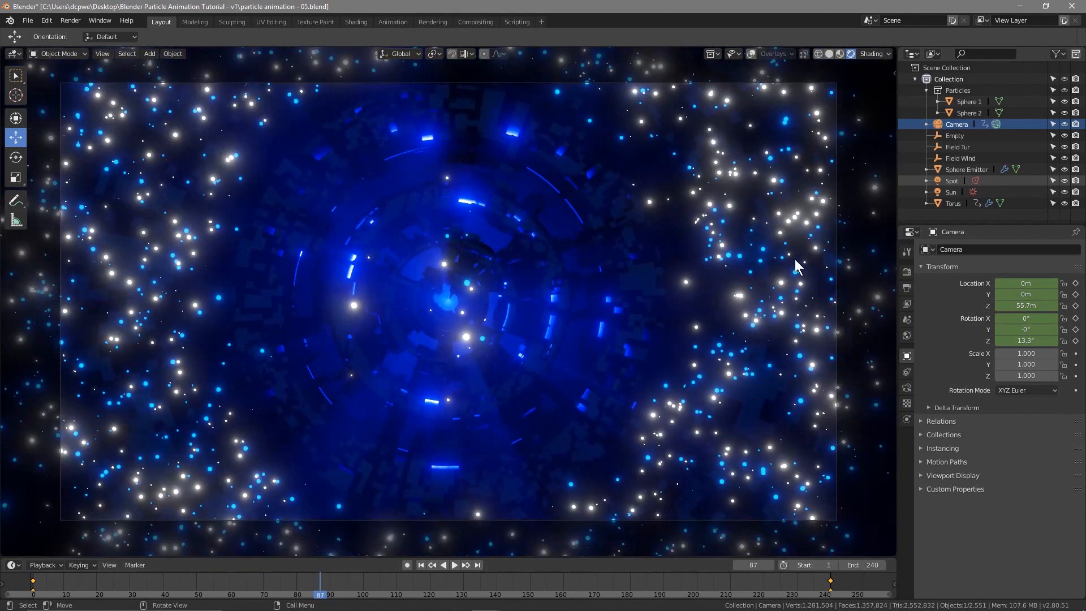
Set the render scale of the Torus object's particles to 0.090.
click(951, 203)
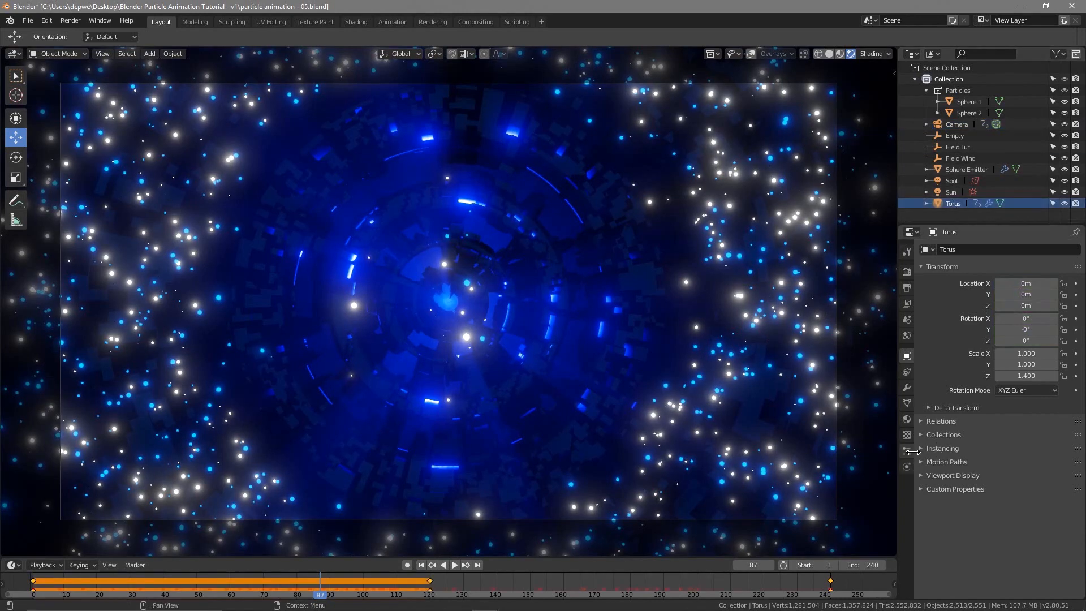
click(907, 451)
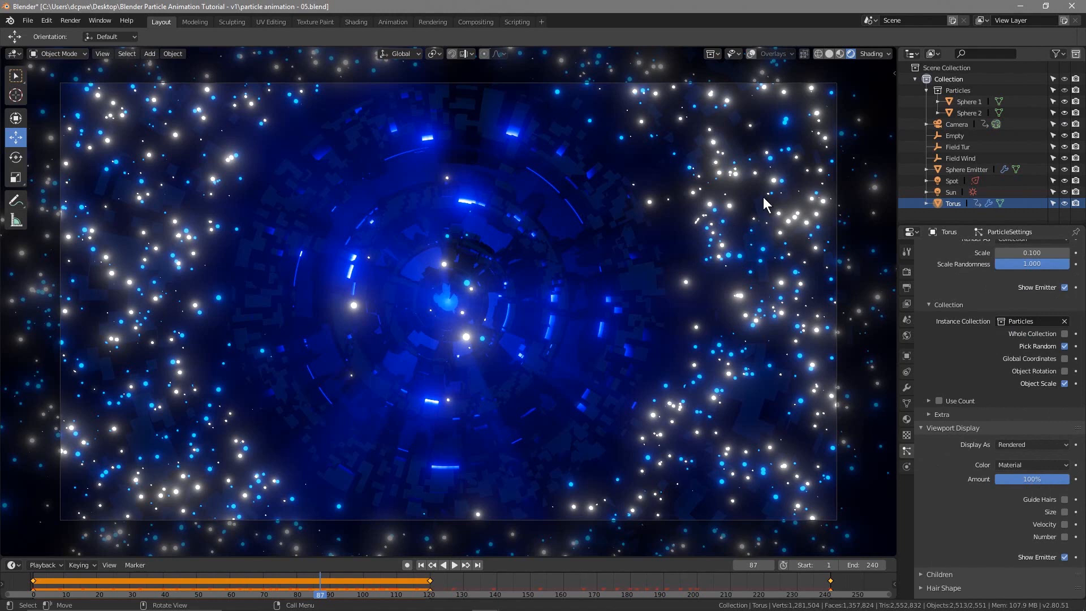
scroll(988, 426, down, 10)
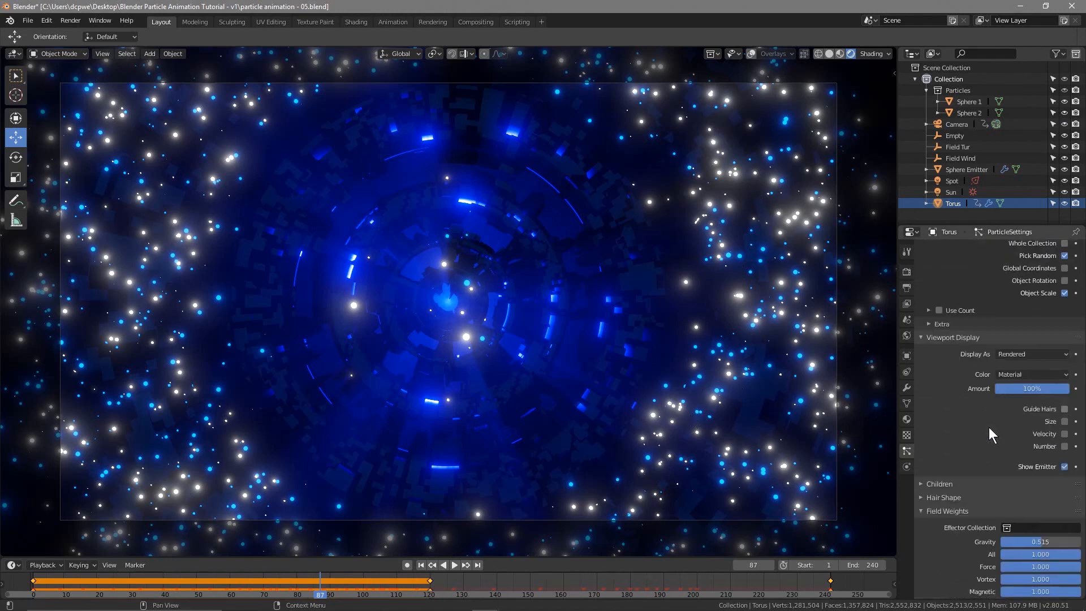
scroll(1010, 456, up, 3)
scroll(1010, 456, up, 7)
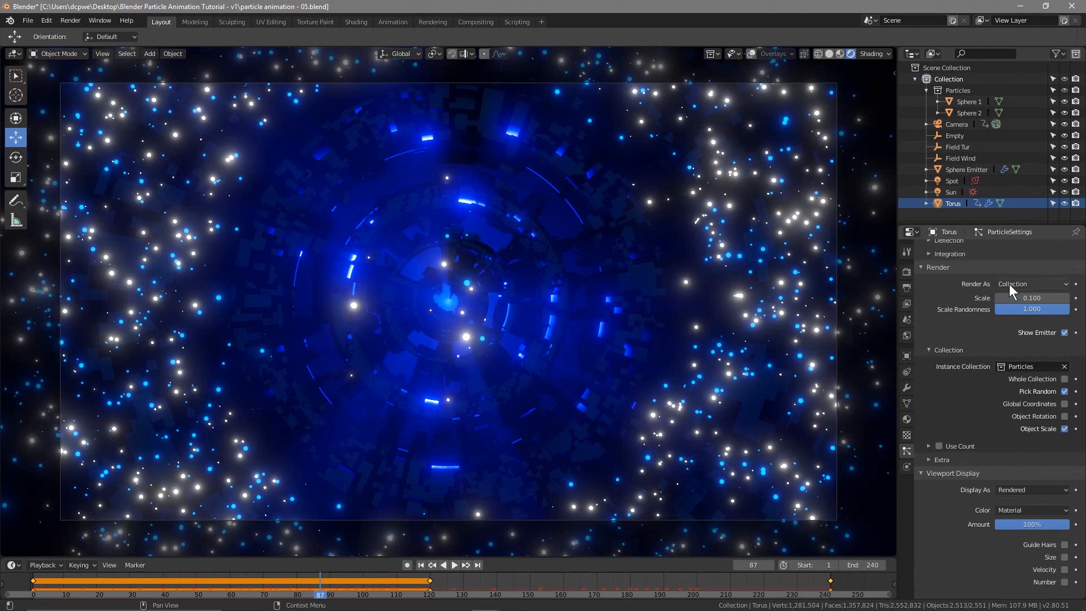
mouse_move(1031, 298)
mouse_down()
mouse_move(1012, 298)
mouse_move(1028, 298)
mouse_up()
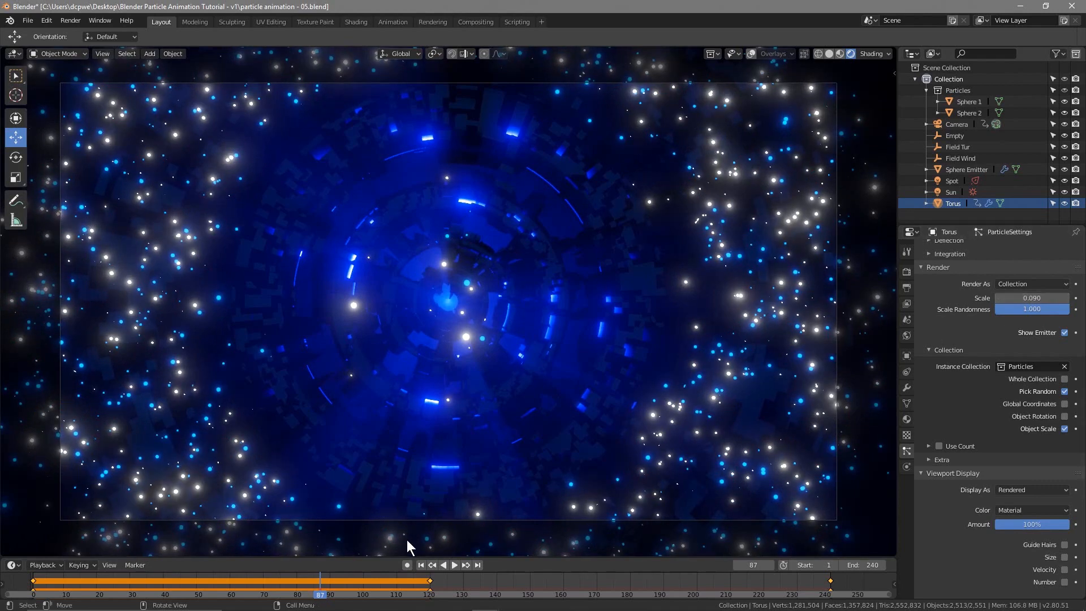
Scrub the animation to frame 102 and save the file with the smaller Torus particles.
right_drag(317, 591, 369, 594)
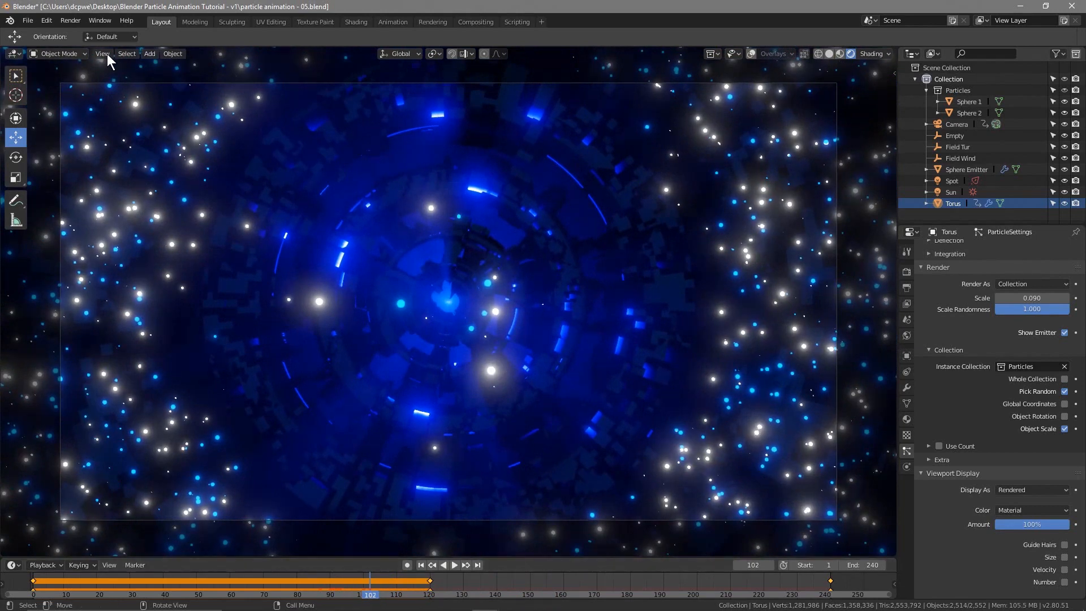
click(27, 21)
click(50, 106)
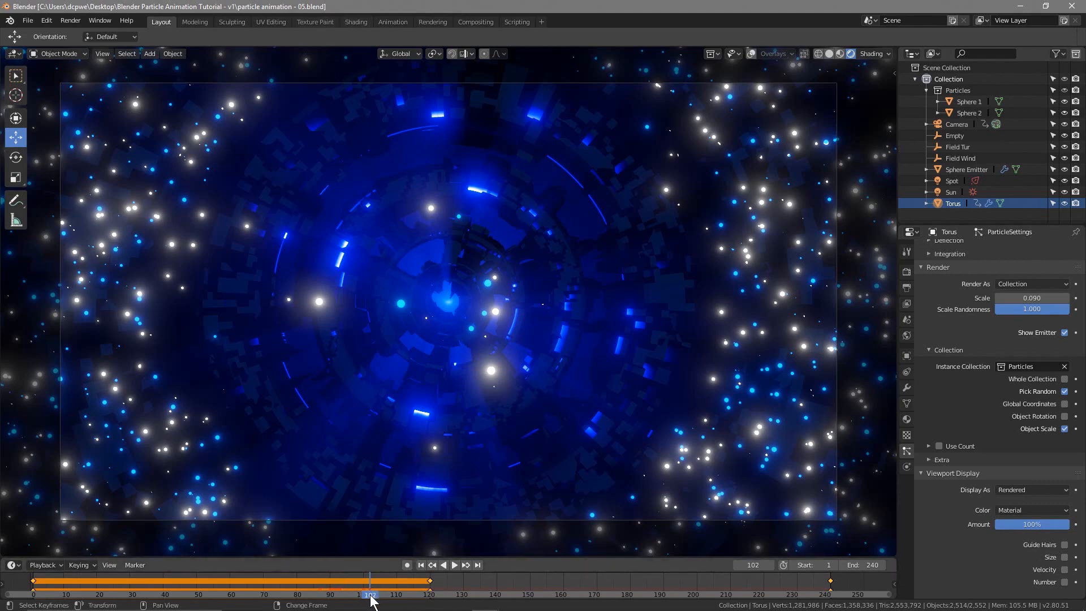
Play back part of the animation around frame 90 to check the particles' motion.
key(space)
click(330, 594)
key(space)
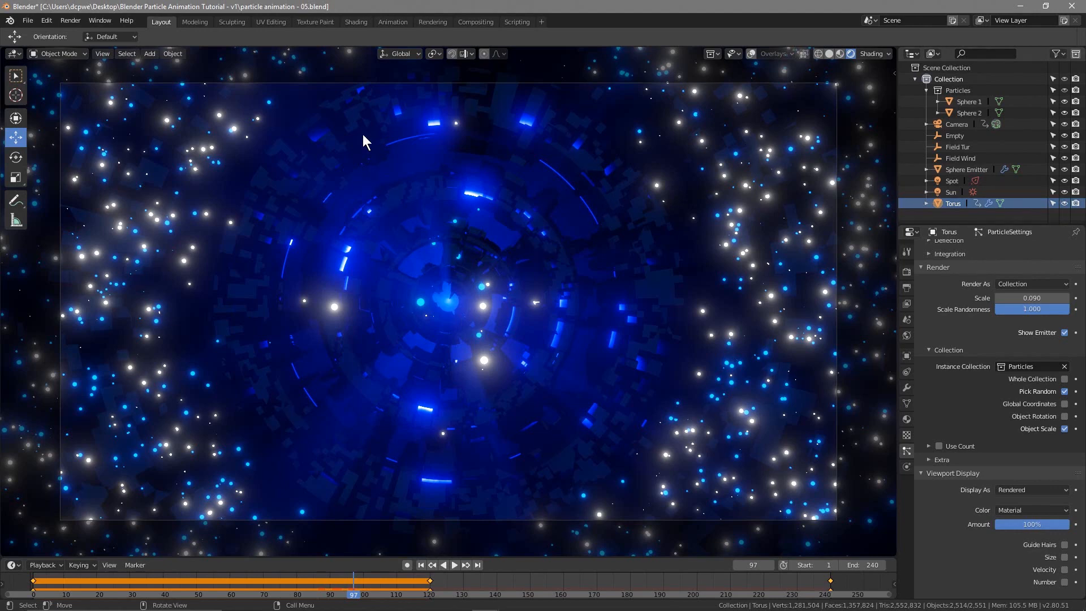
Switch to the Shading workspace and set the scene's output frame rate to 30 fps.
click(356, 22)
click(211, 291)
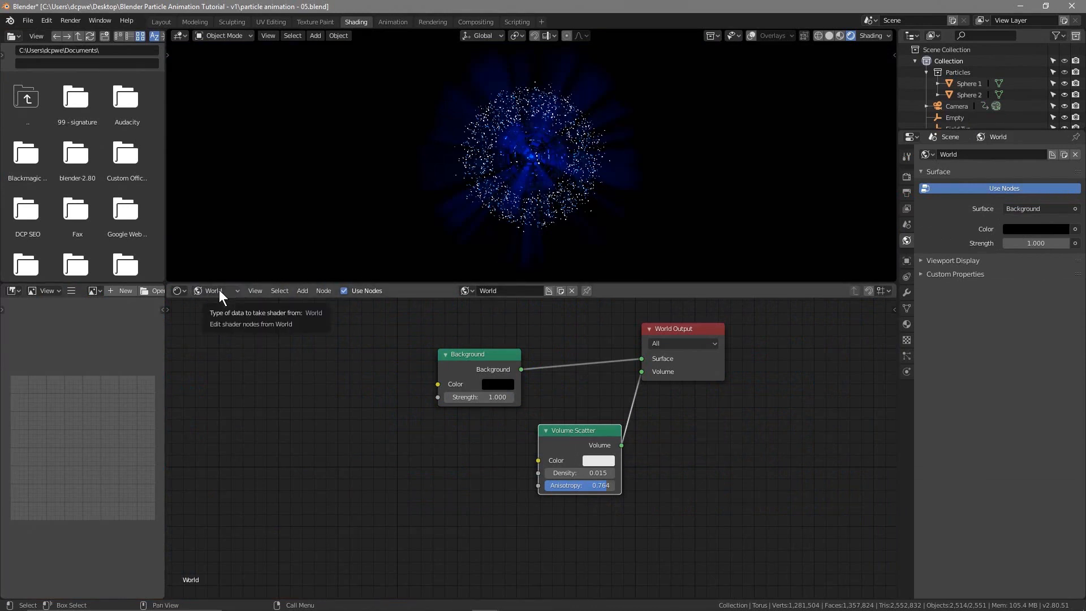
click(905, 192)
click(1021, 292)
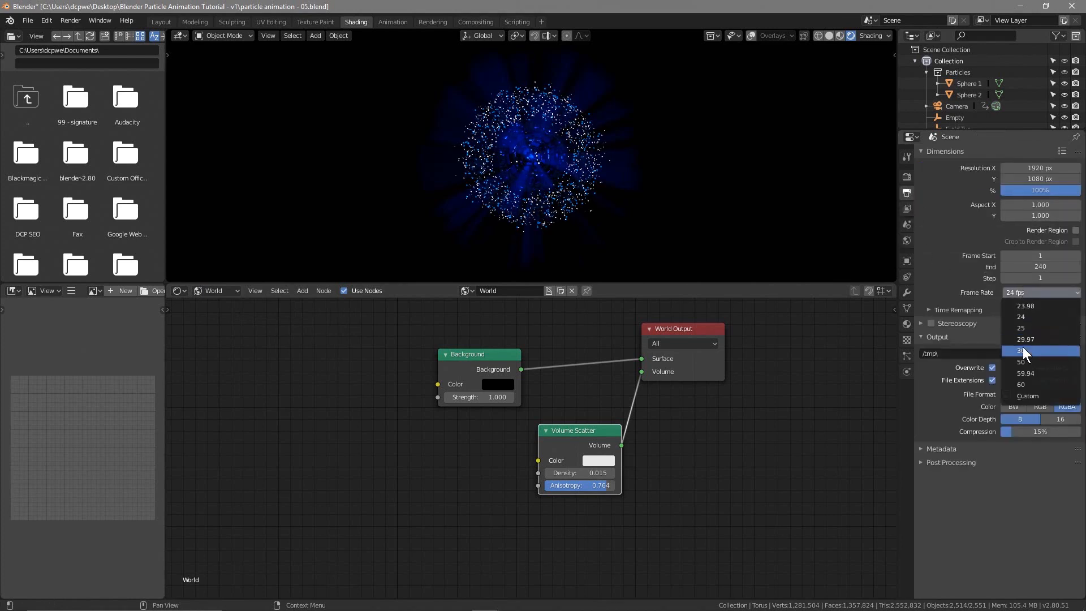
click(1024, 352)
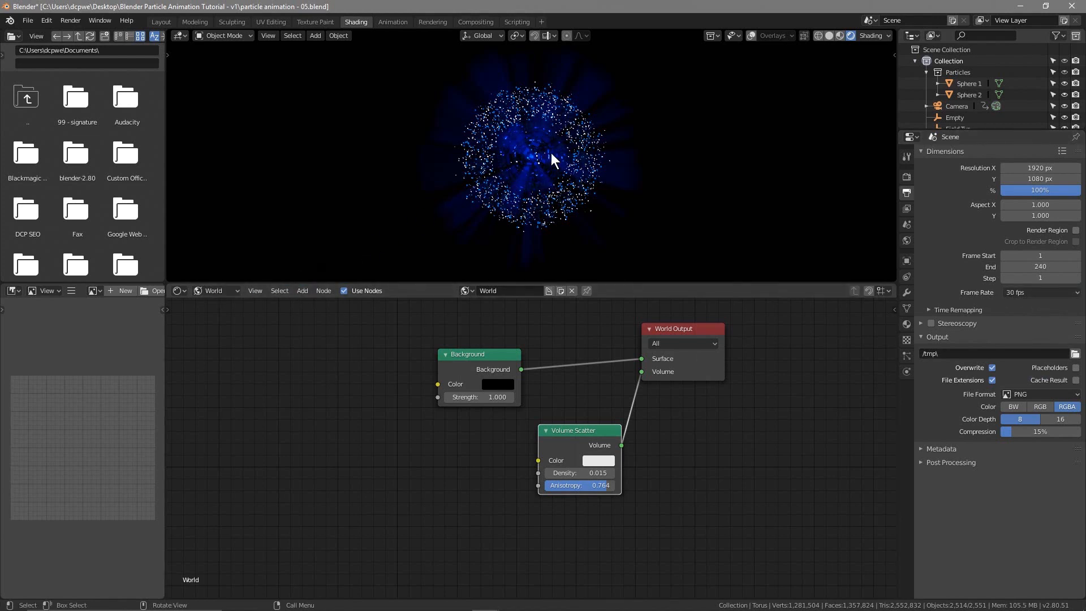
Display the torus material's object shader nodes and enlarge the 3D viewport relative to the node editor.
click(215, 290)
click(216, 304)
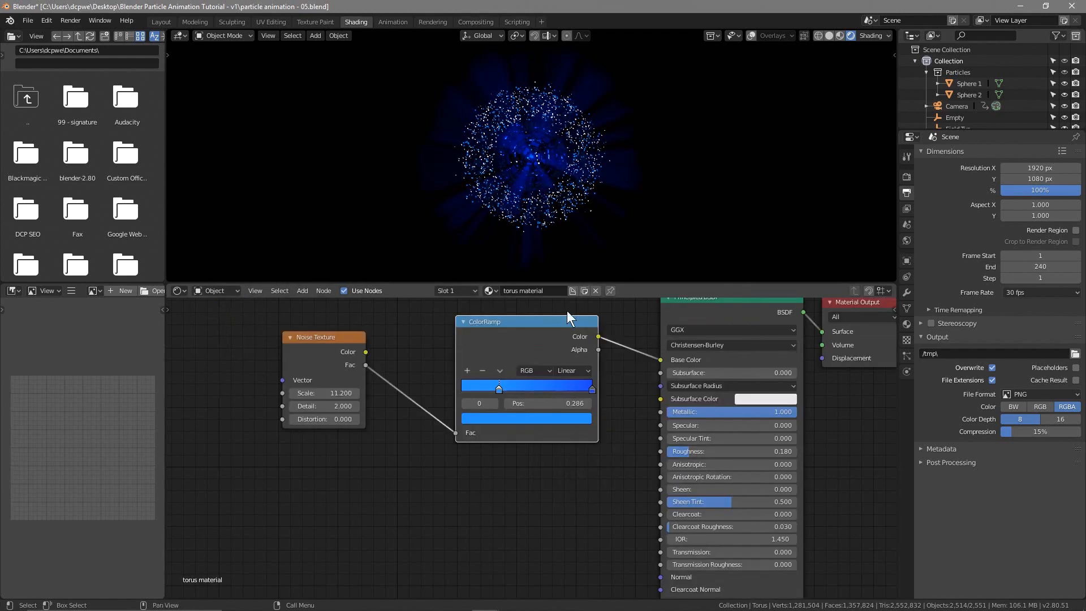
scroll(518, 186, up, 6)
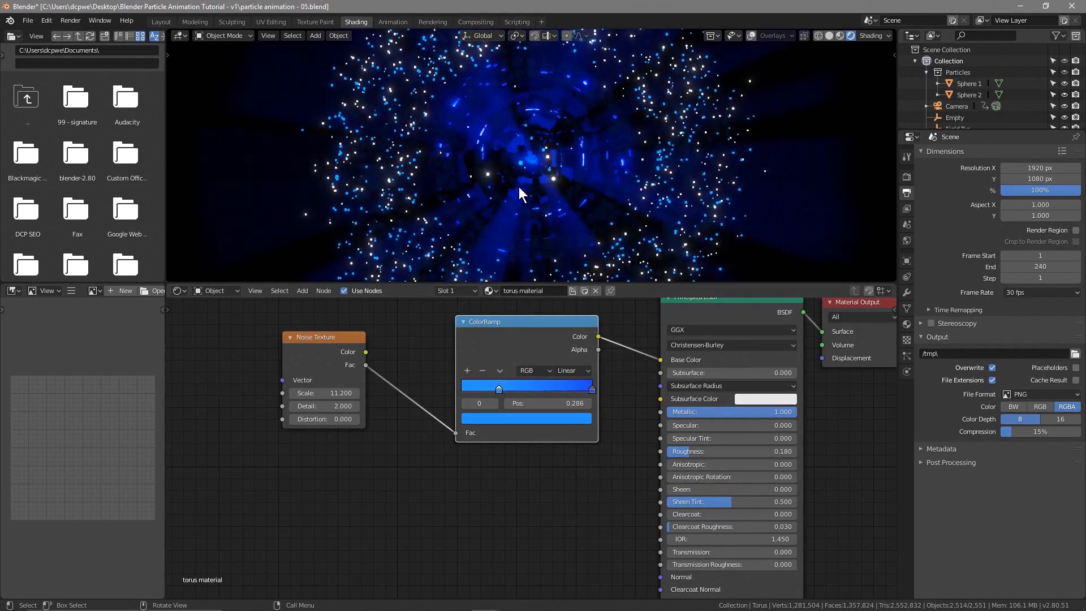
scroll(518, 187, up, 3)
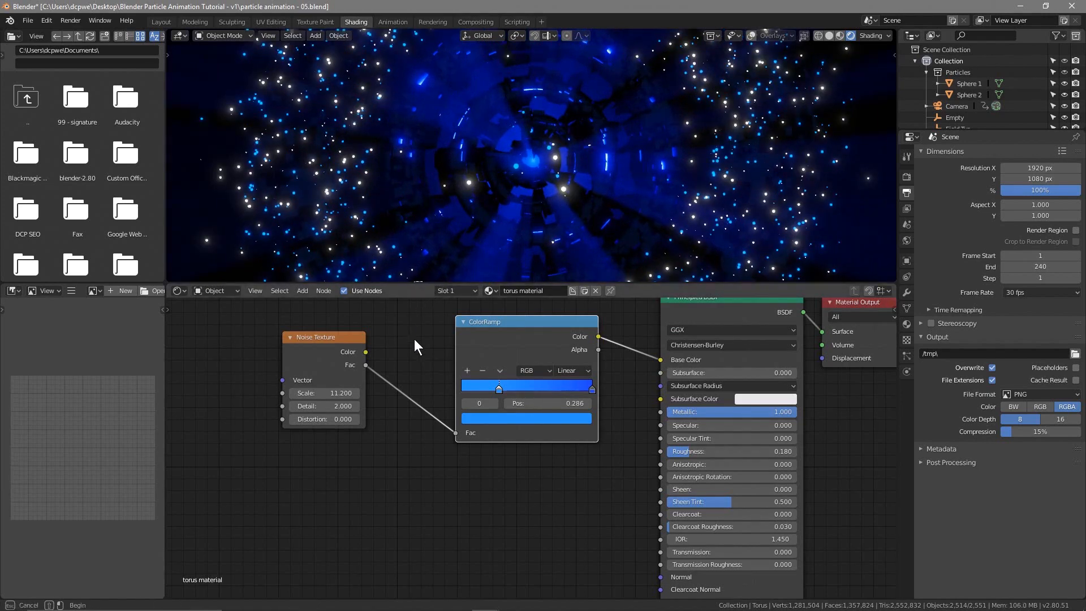
drag(410, 284, 410, 378)
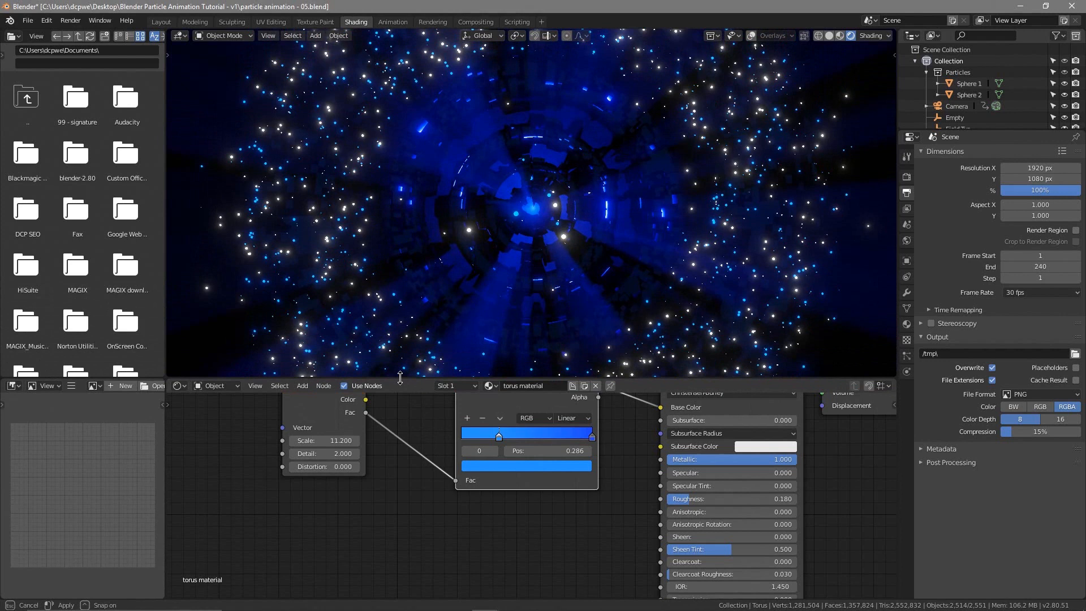
middle_drag(420, 558, 419, 592)
middle_drag(607, 553, 623, 582)
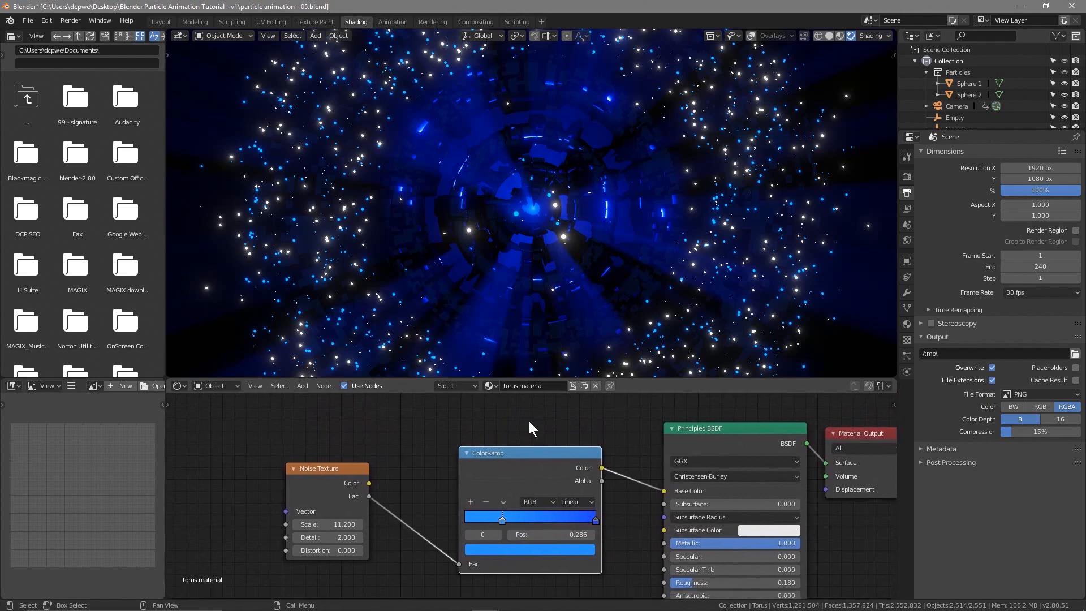
drag(418, 377, 418, 414)
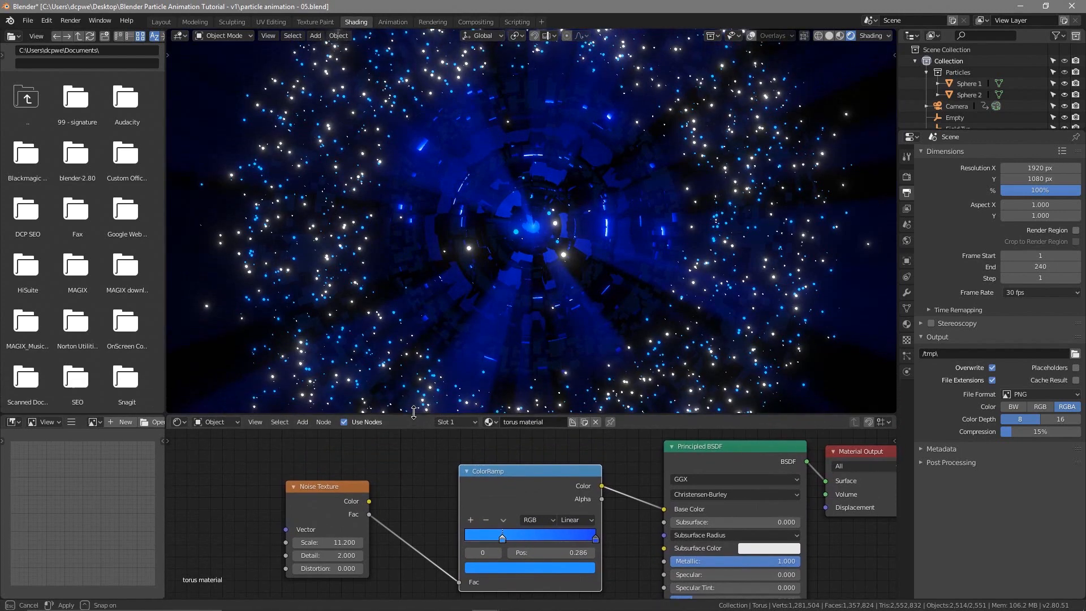
scroll(422, 482, down, 1)
middle_drag(422, 483, 416, 467)
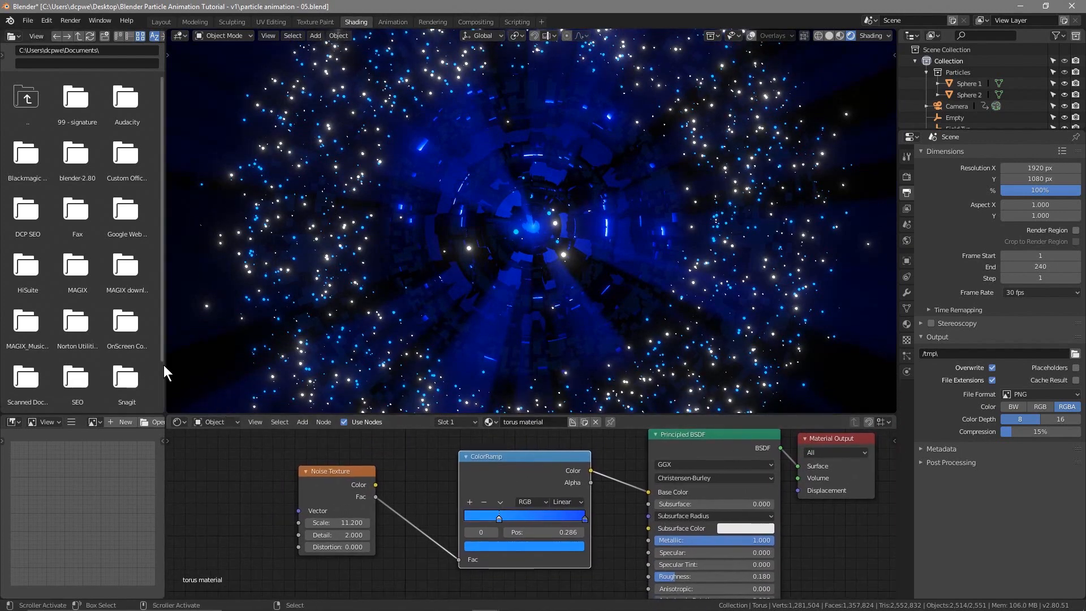
Change the end color stop (position 1.000) of the torus material's ColorRamp to magenta.
scroll(494, 237, up, 2)
scroll(494, 237, down, 1)
scroll(494, 238, up, 1)
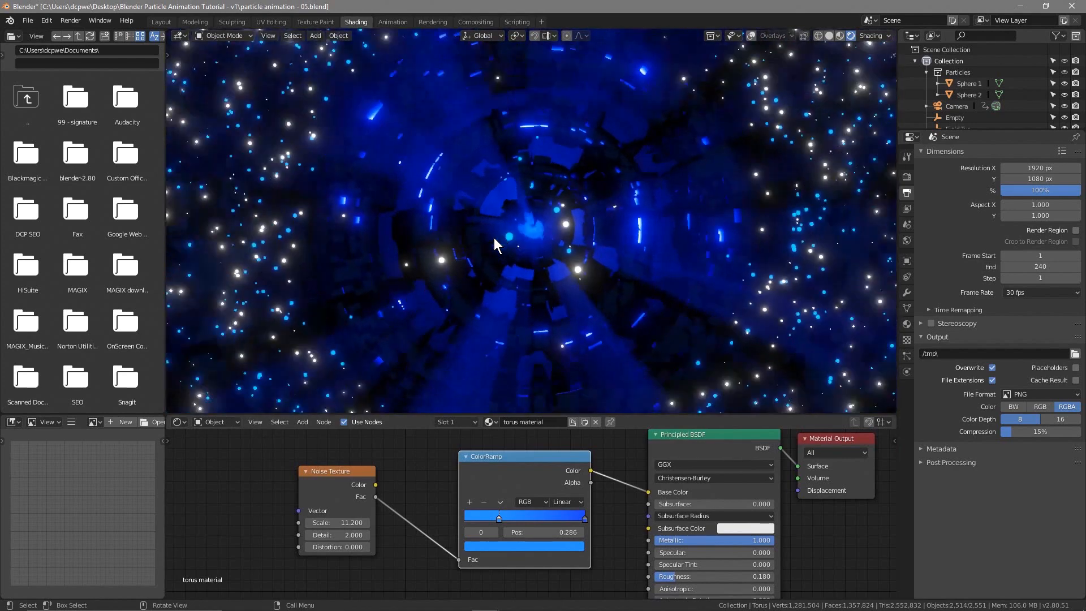
scroll(494, 237, down, 3)
scroll(494, 237, up, 2)
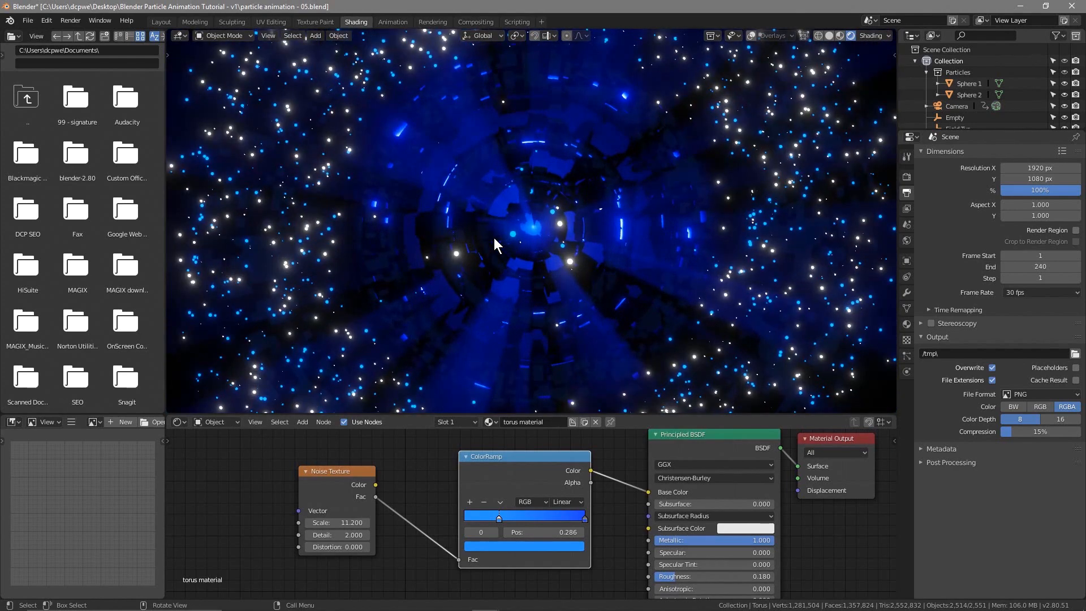
scroll(494, 238, up, 1)
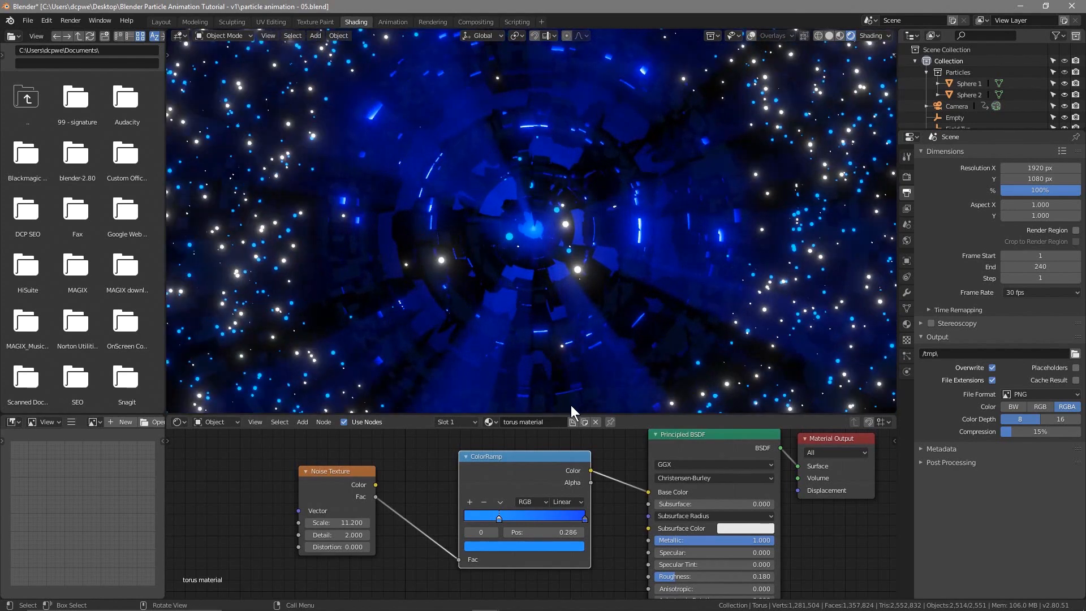
click(584, 520)
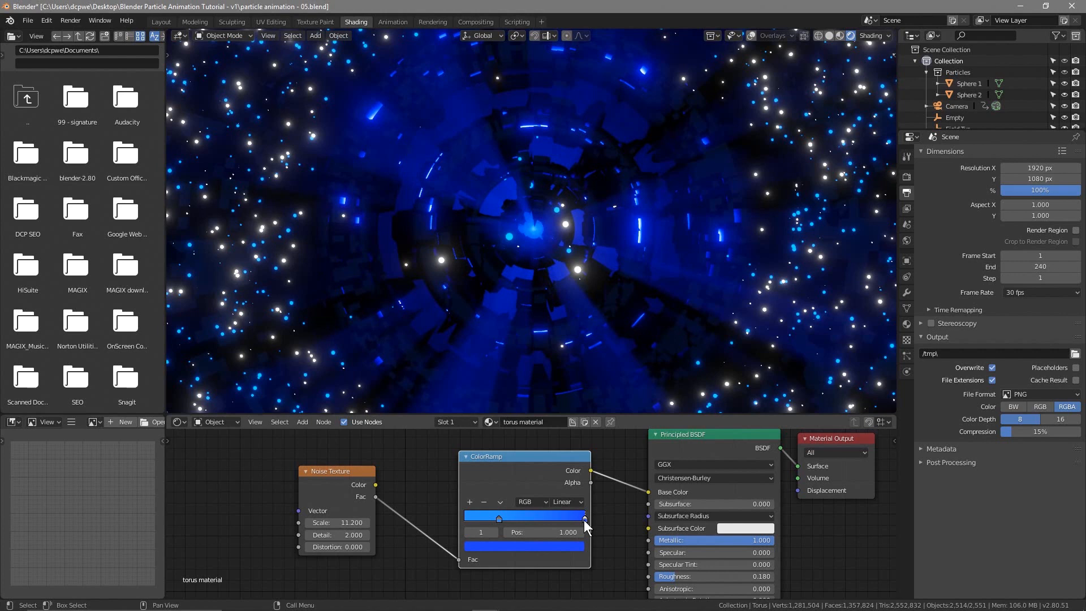
click(546, 544)
drag(542, 438, 543, 453)
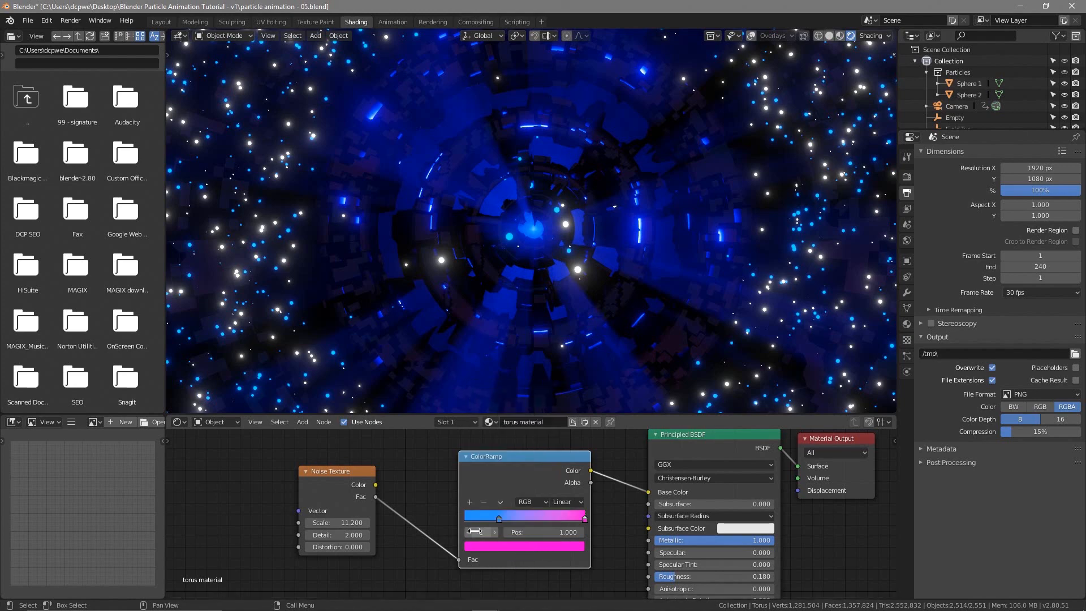
Change the first color stop (position 0.286) of the torus material's ColorRamp to pink.
click(498, 518)
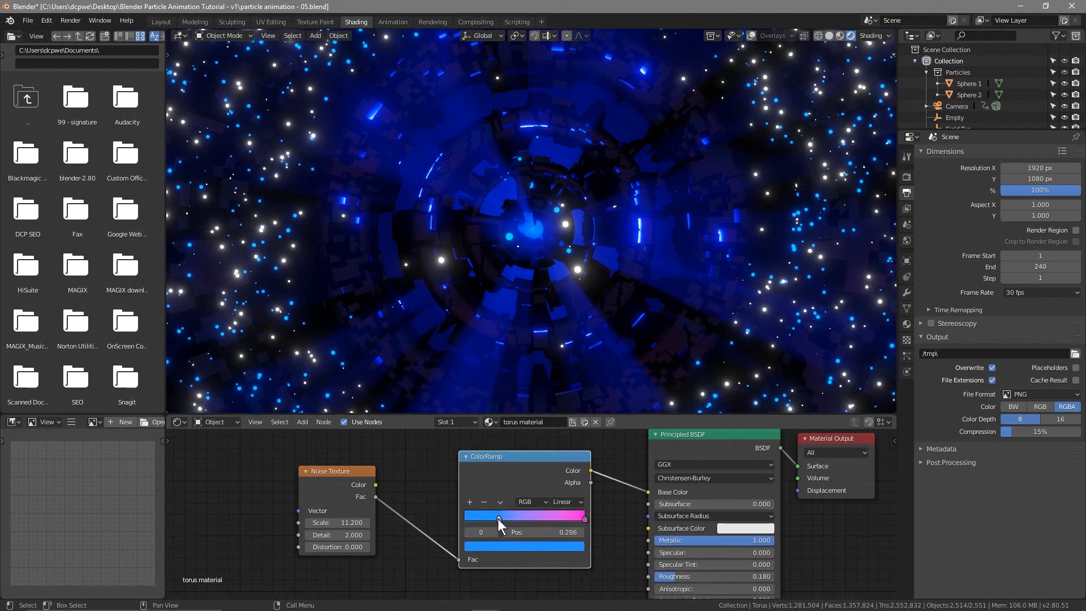
click(533, 544)
drag(537, 445, 534, 462)
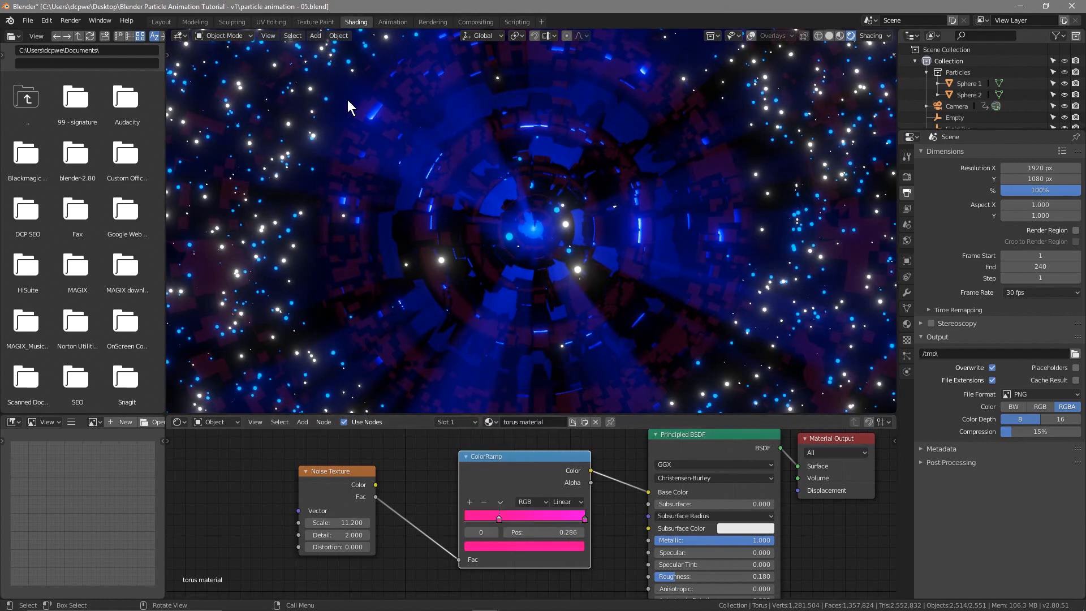
Switch to the Layout workspace and save the project as a new version, particle animation - 06.blend.
click(162, 22)
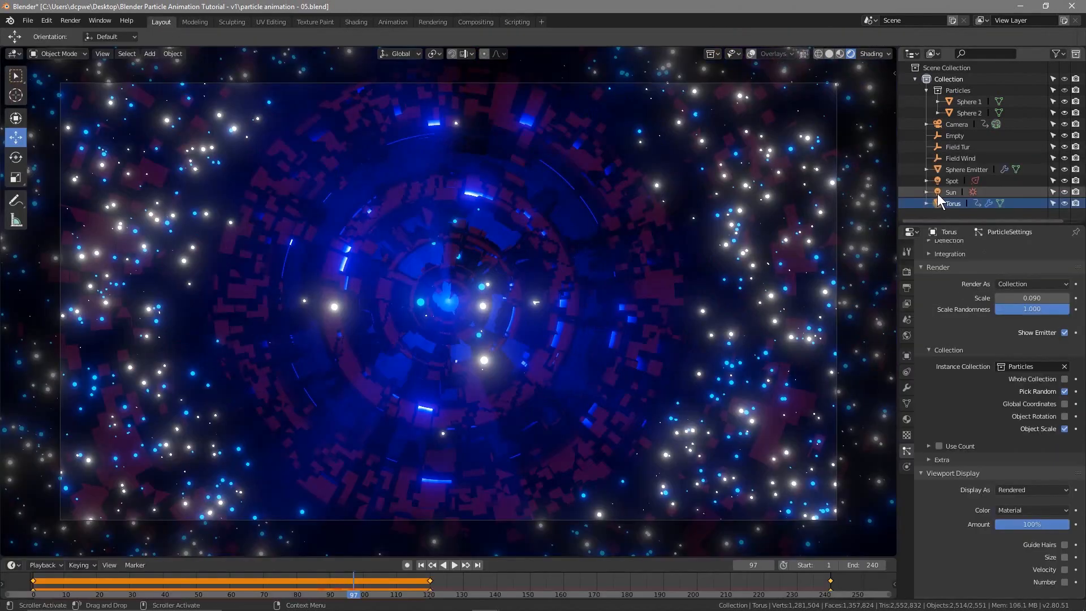
click(27, 21)
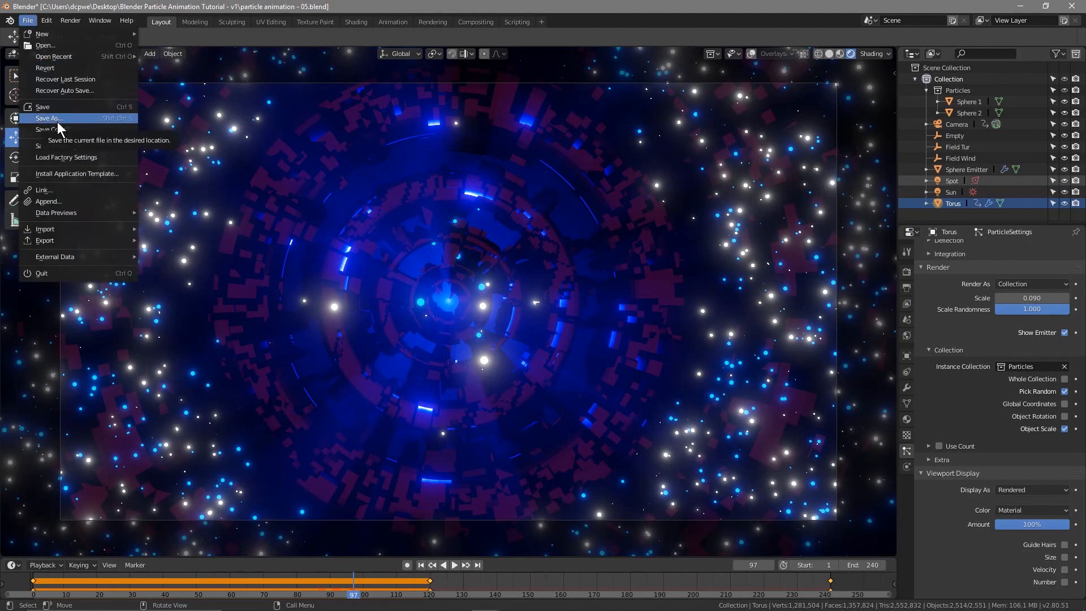
click(57, 120)
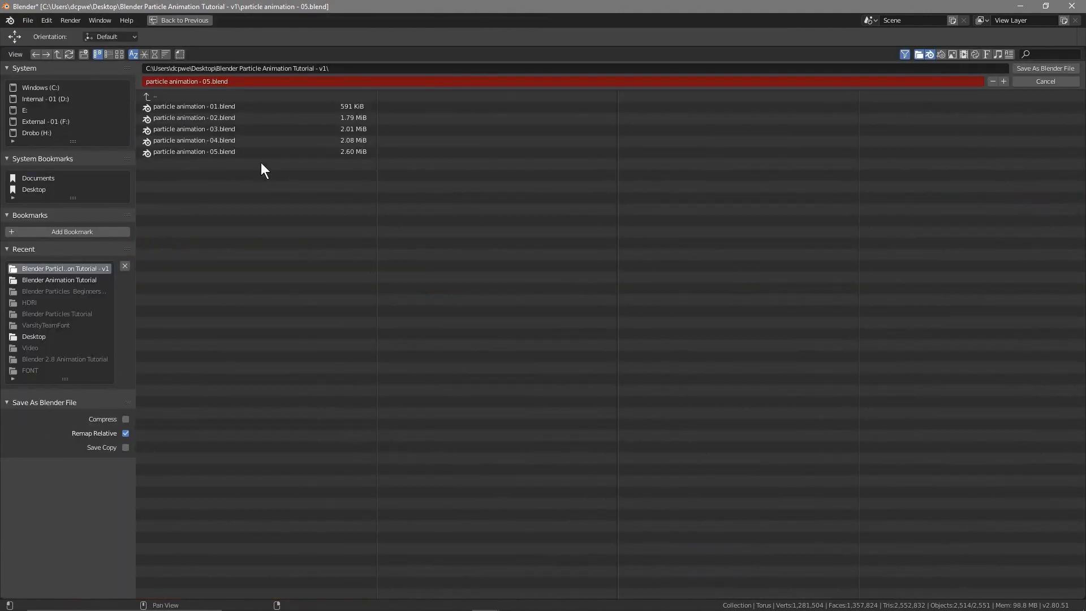
click(1003, 82)
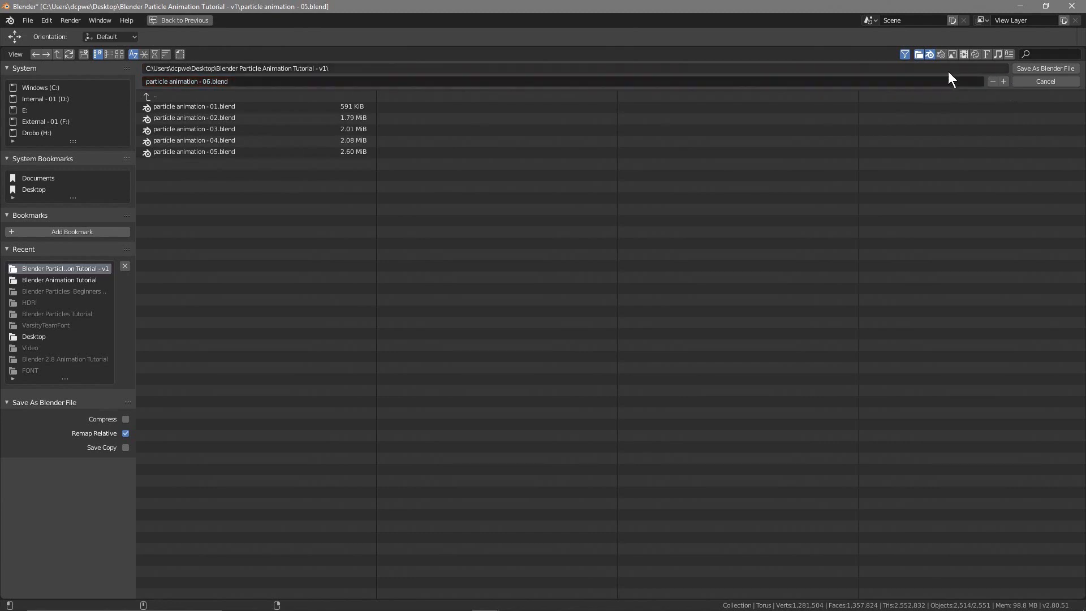
click(1043, 67)
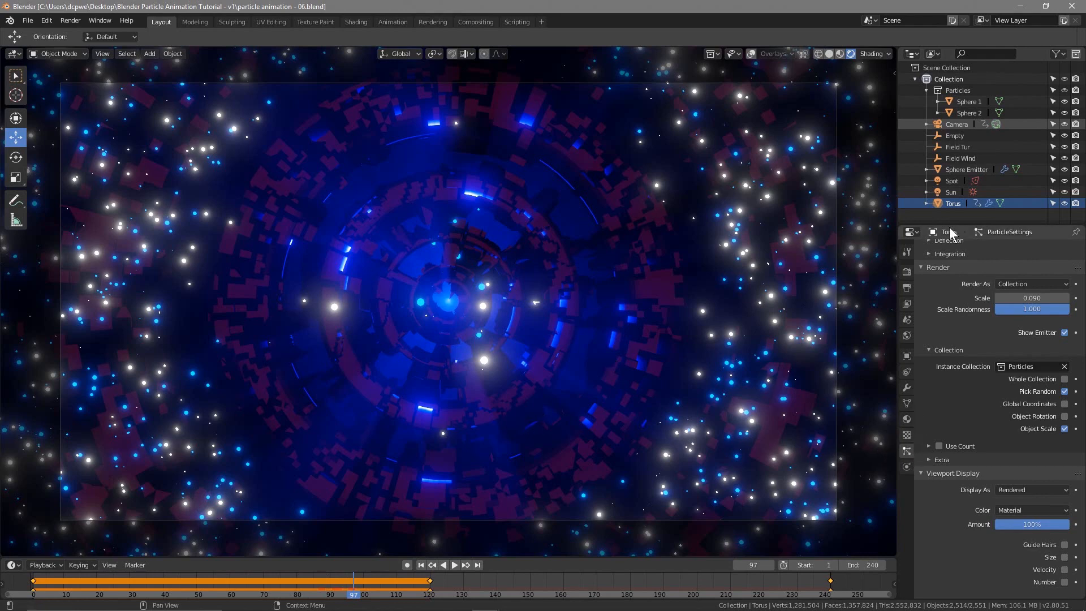
Change the Spot light's color to magenta.
click(952, 181)
click(907, 388)
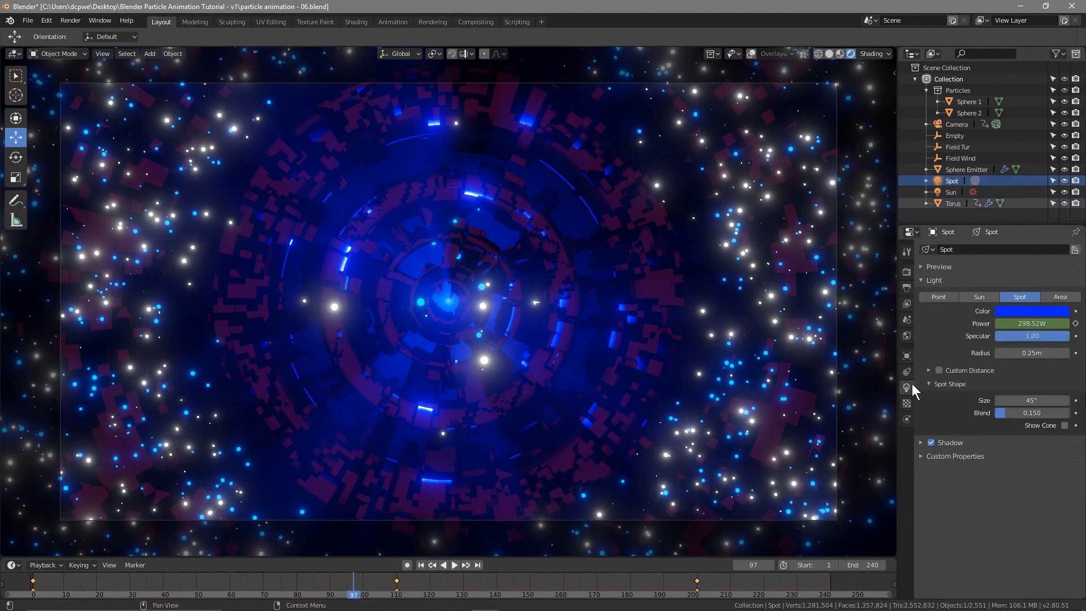
click(1010, 310)
drag(1022, 212, 1050, 212)
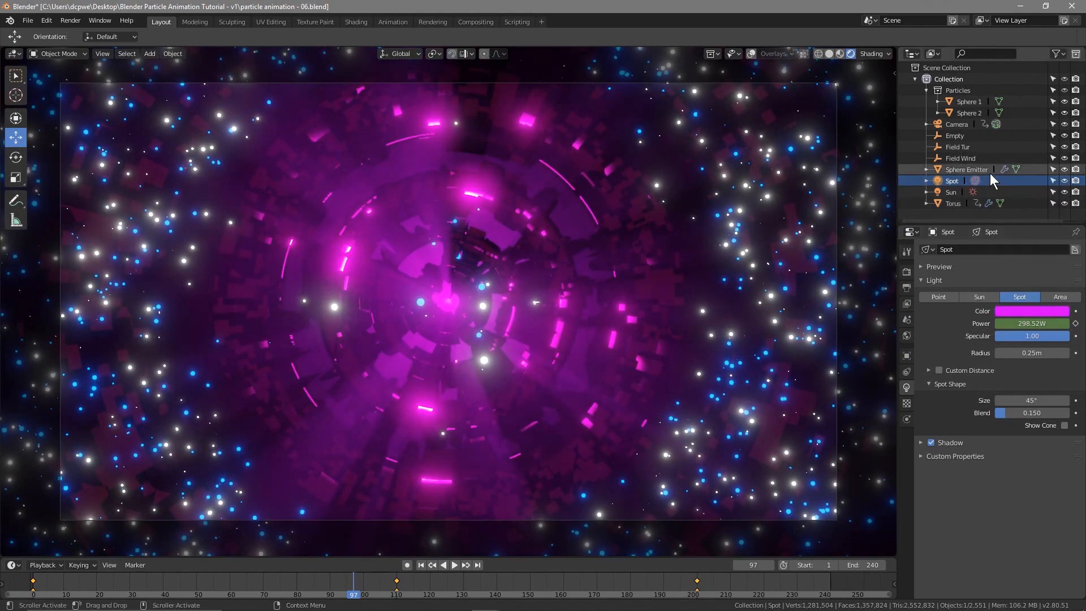
Change the emission color of Sphere 2's Particle 2 material to pink.
click(962, 116)
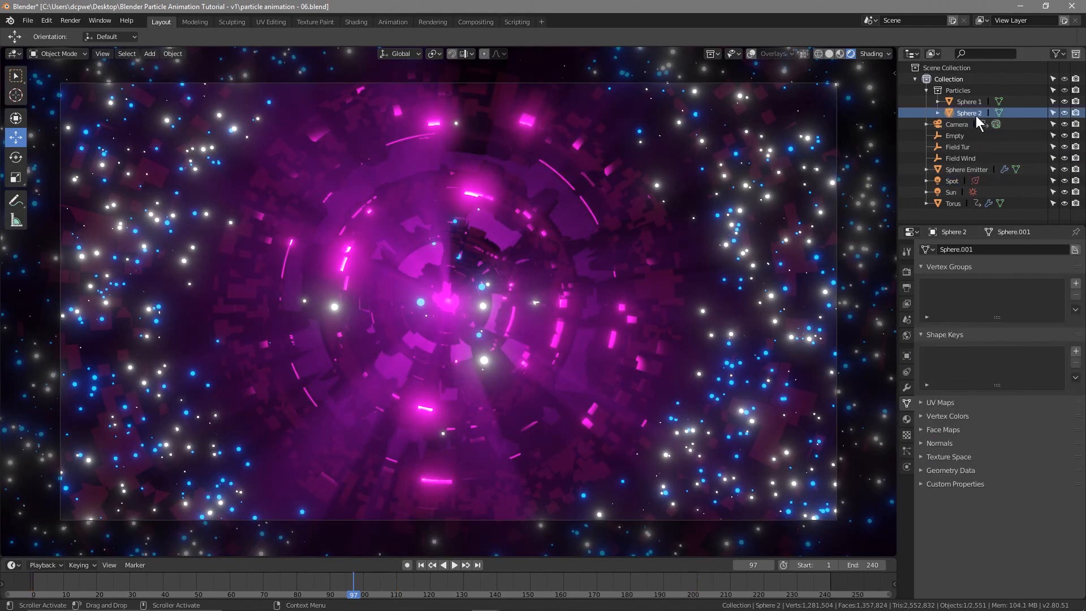
click(907, 419)
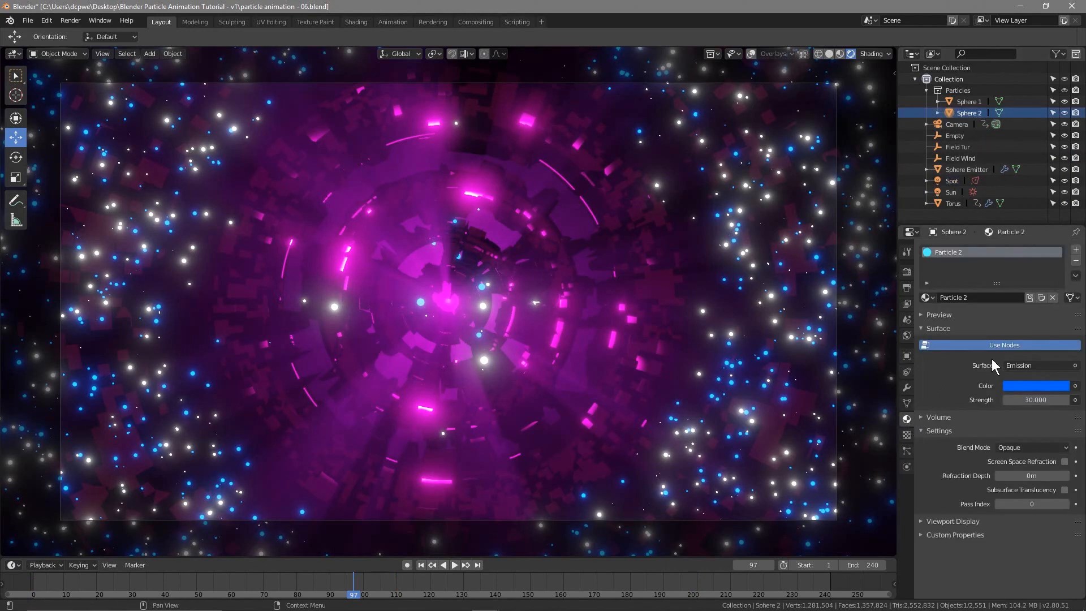
click(1023, 388)
drag(1017, 308, 1041, 294)
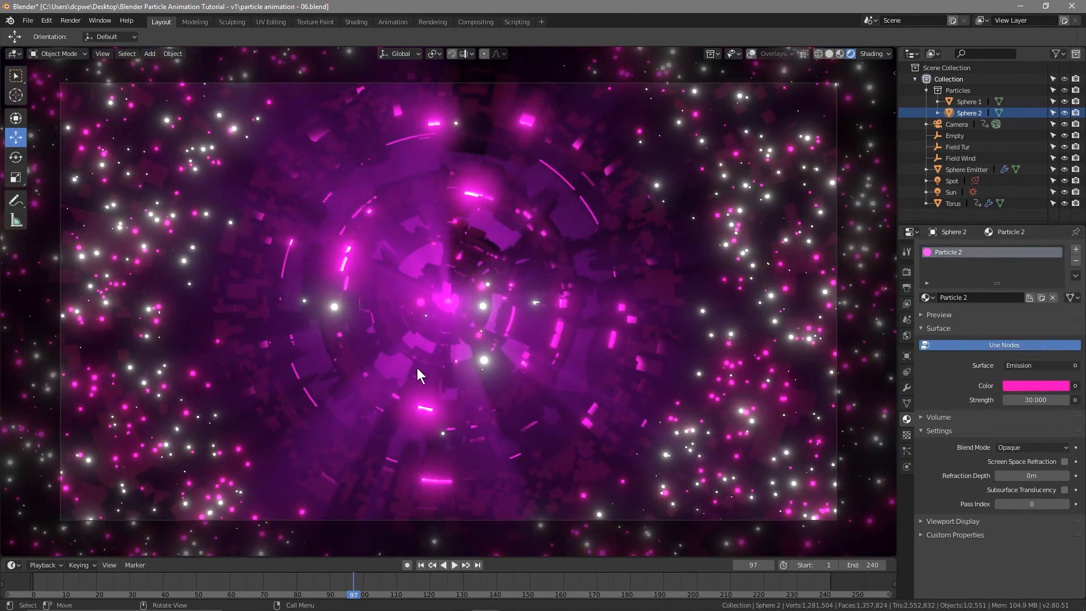
Play and scrub through the animation in the camera view to check the new particle and light colors.
right_drag(358, 593, 270, 577)
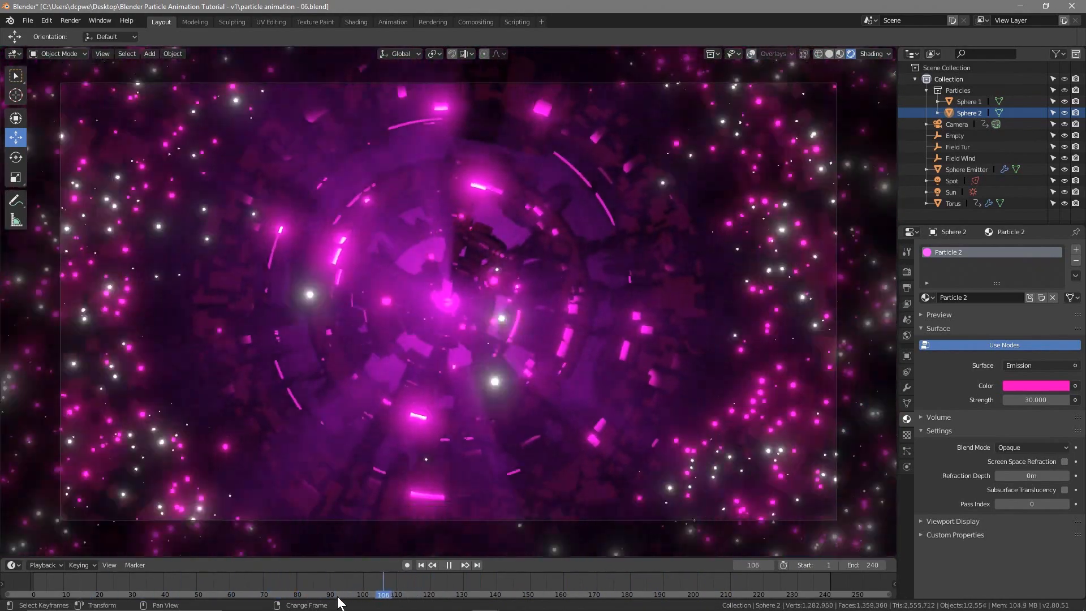
right_drag(338, 597, 48, 577)
key(space)
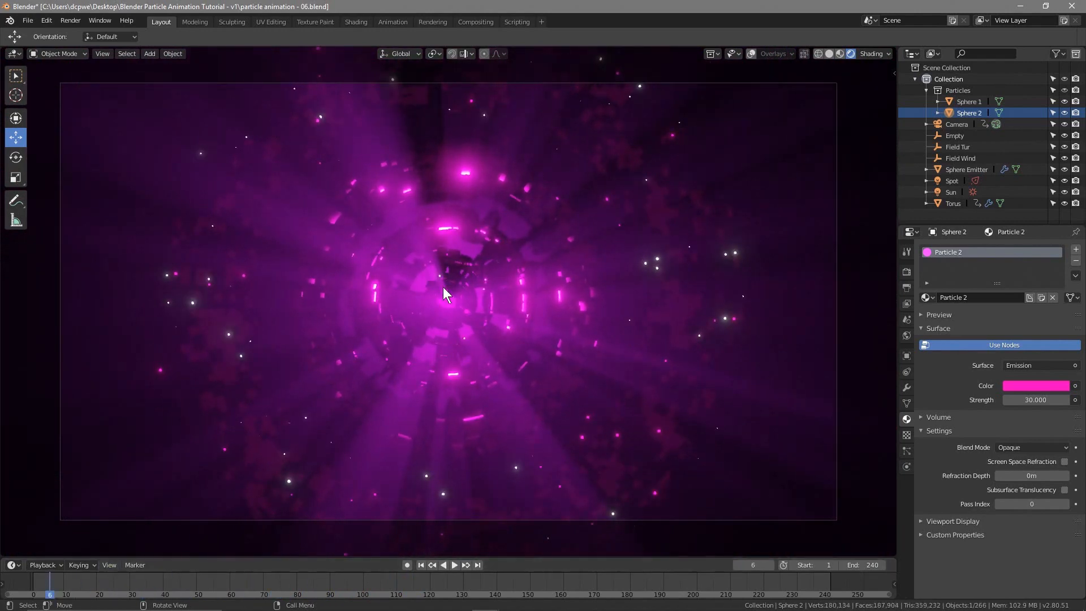
key(KP_0)
key(KP_0)
key(space)
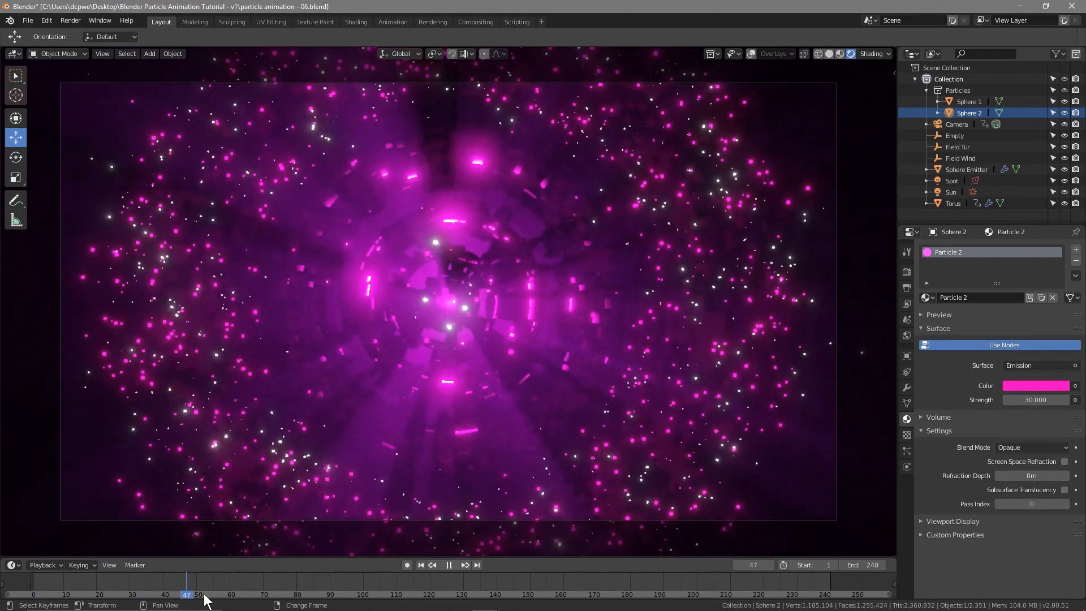
drag(287, 594, 734, 582)
Return the animation to frame 1 with playback stopped and save the file.
right_drag(734, 579, 33, 593)
key(space)
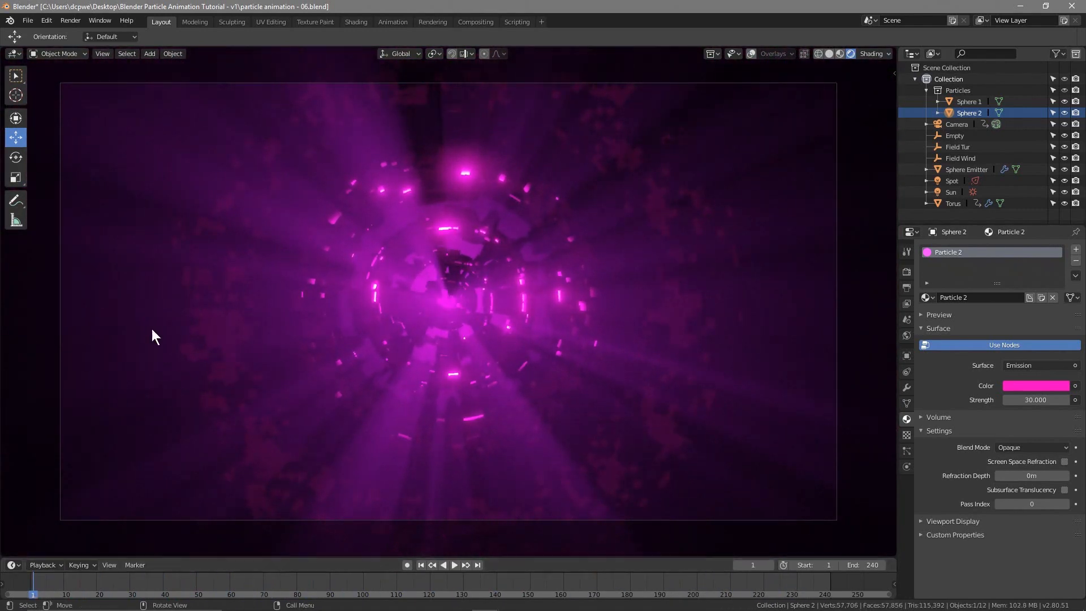
click(28, 20)
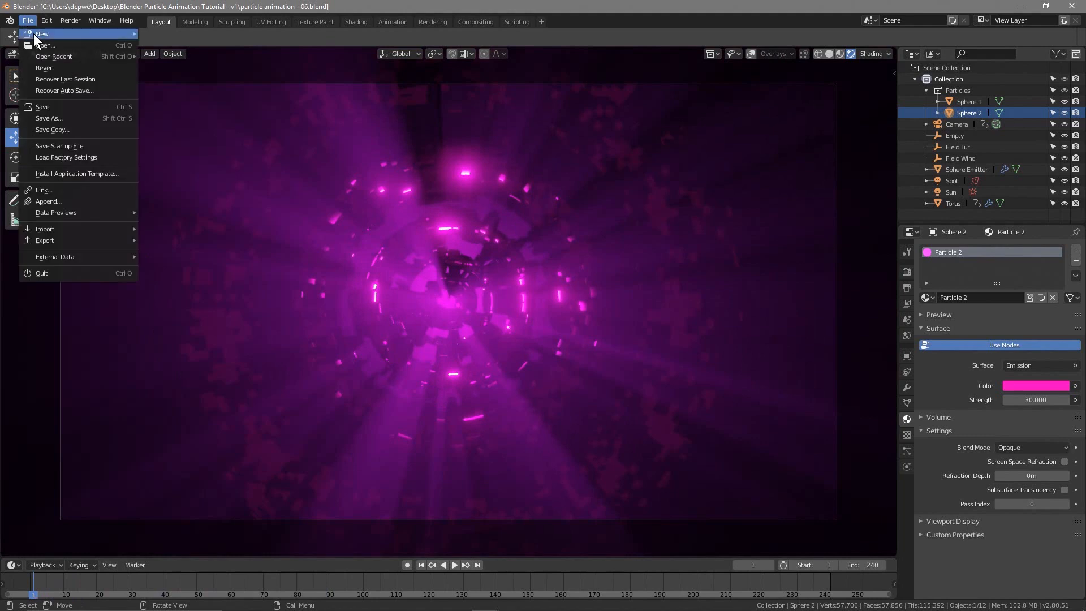
click(50, 108)
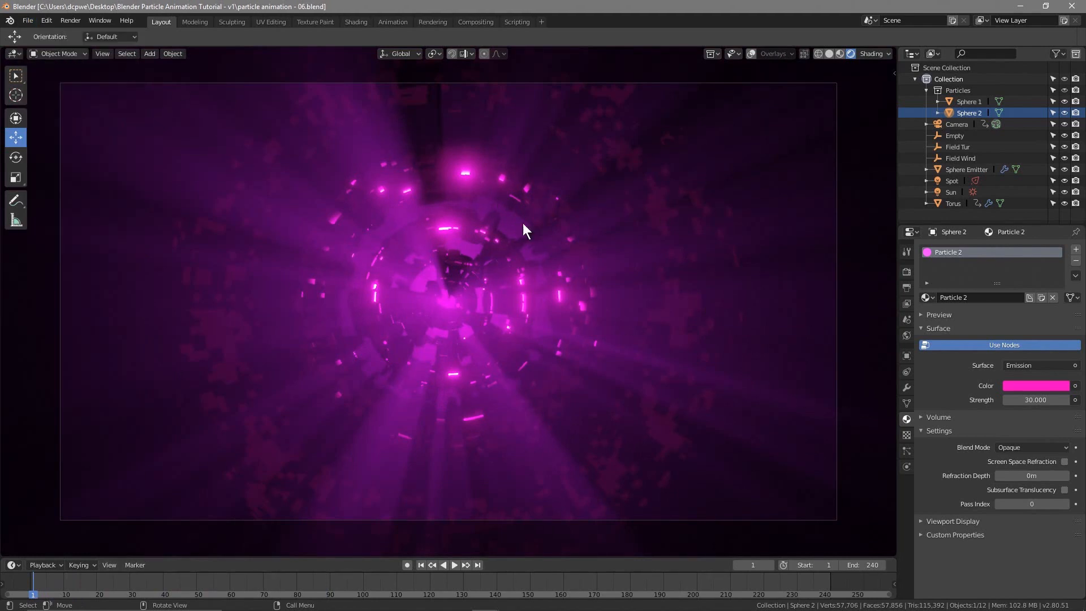
Set the render output file format to AVI JPEG with RGB color.
click(906, 287)
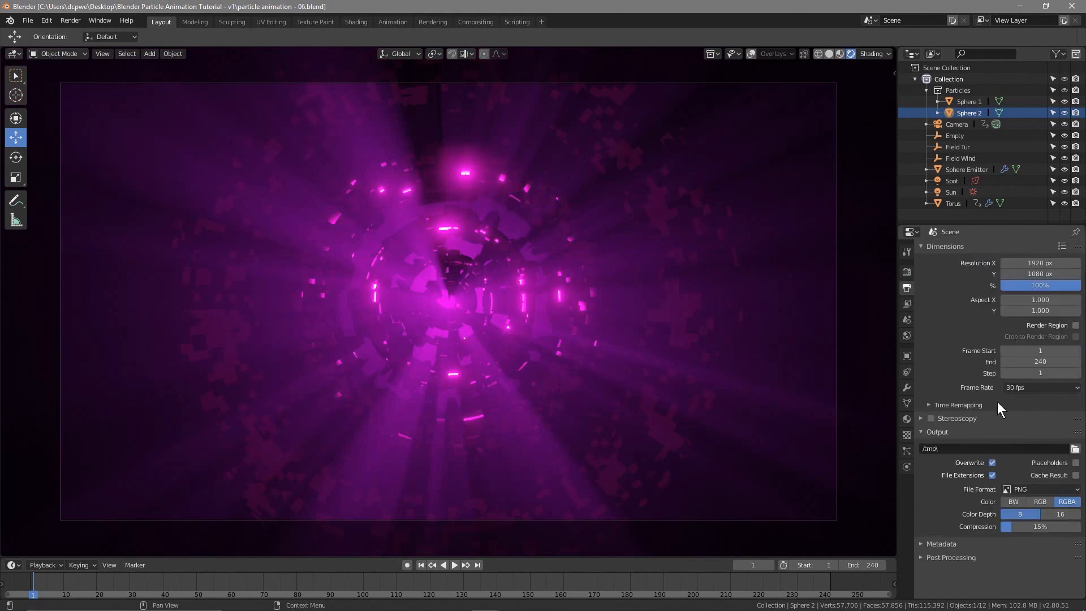
click(1019, 488)
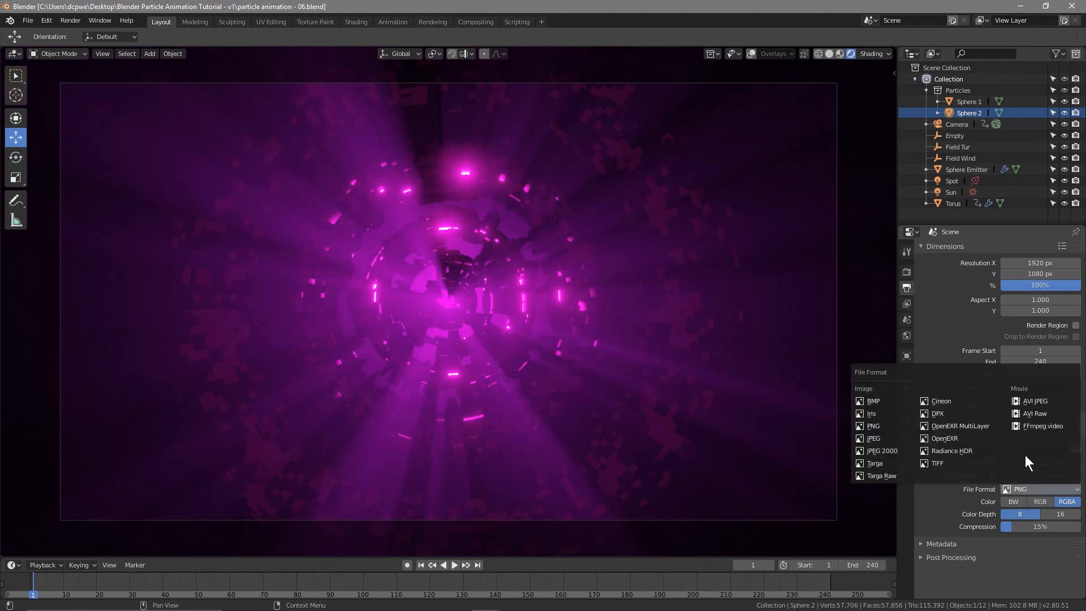
click(1035, 400)
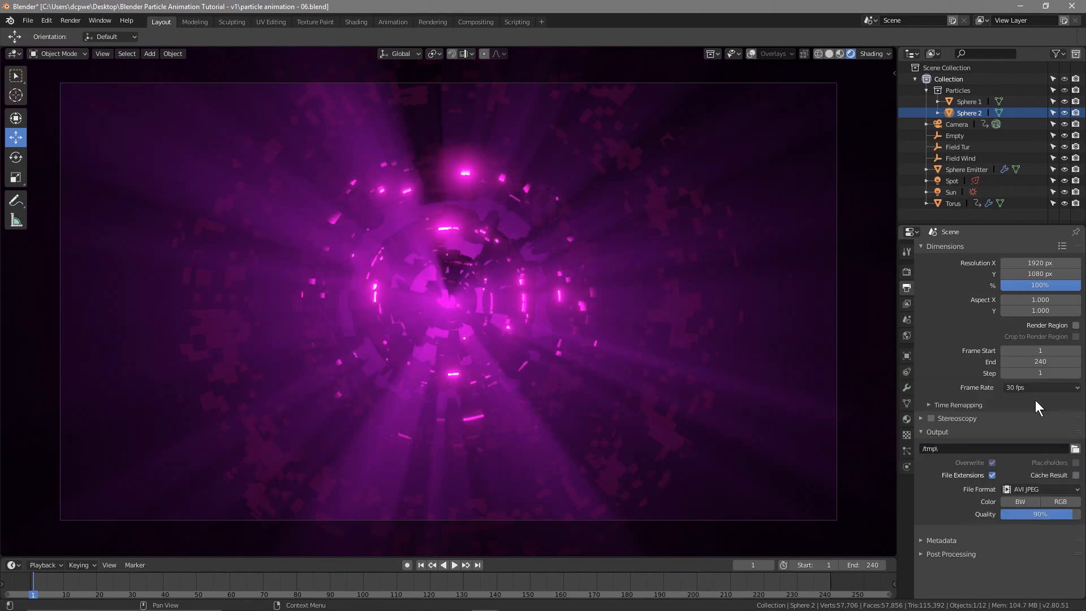
click(1055, 501)
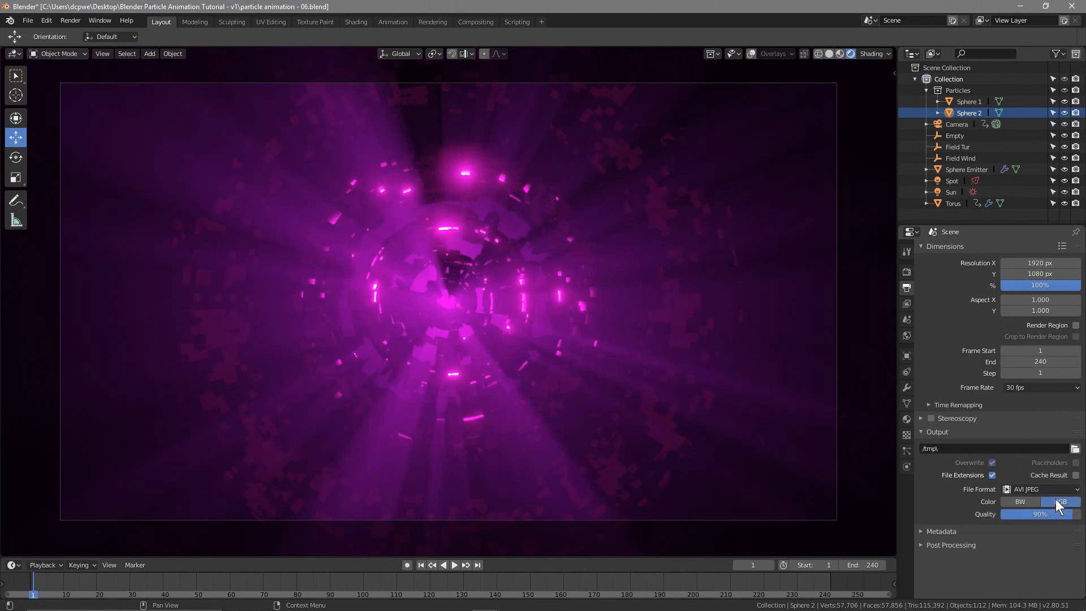
Set the render output path to the Blender Particle Animation Tutorial - v1 folder on the Desktop.
click(1074, 449)
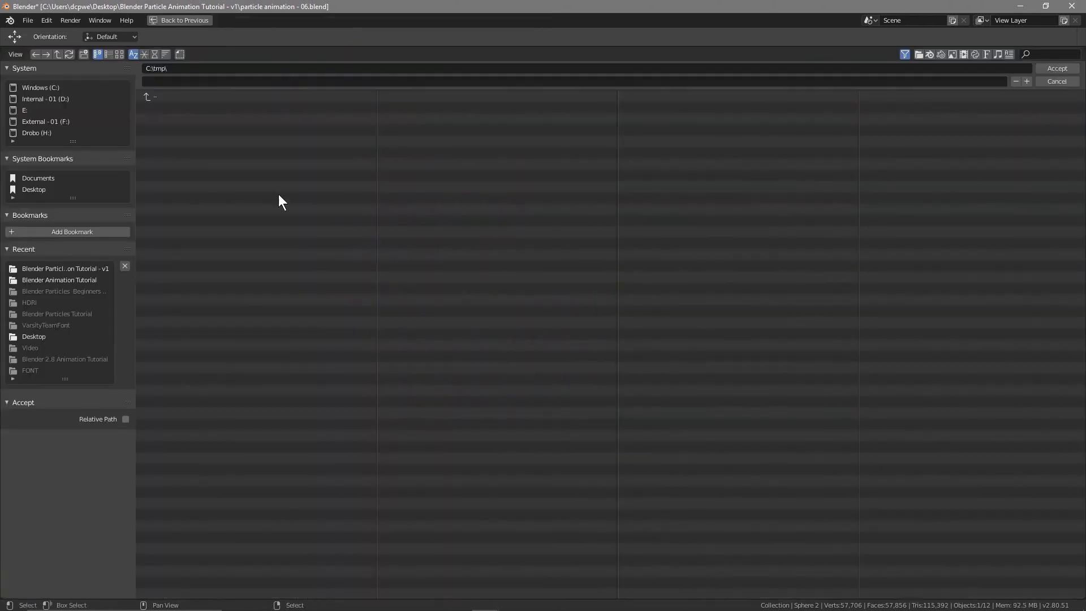
click(34, 190)
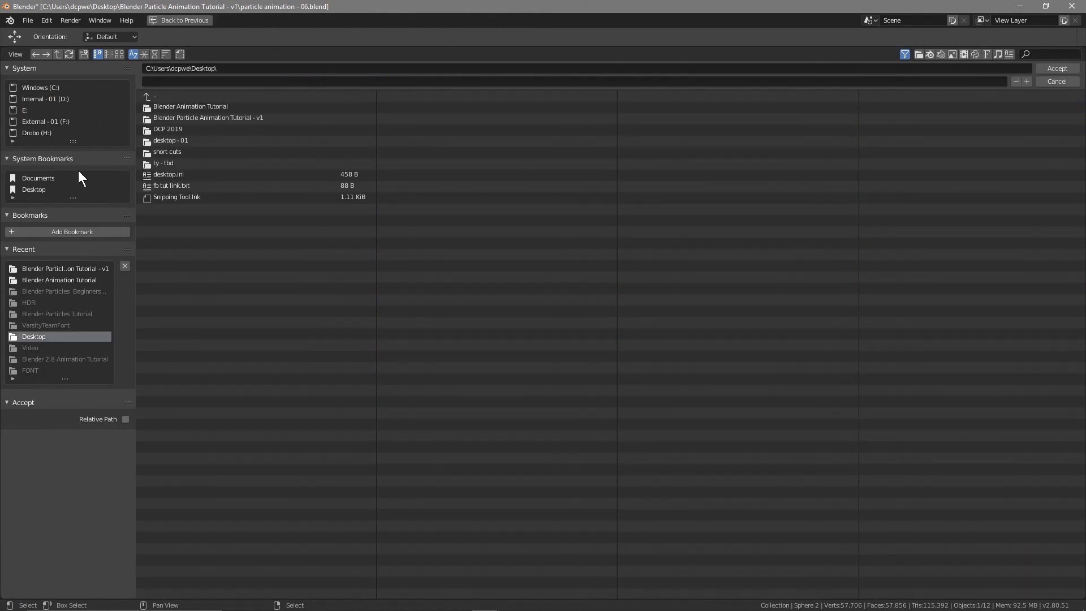
click(187, 118)
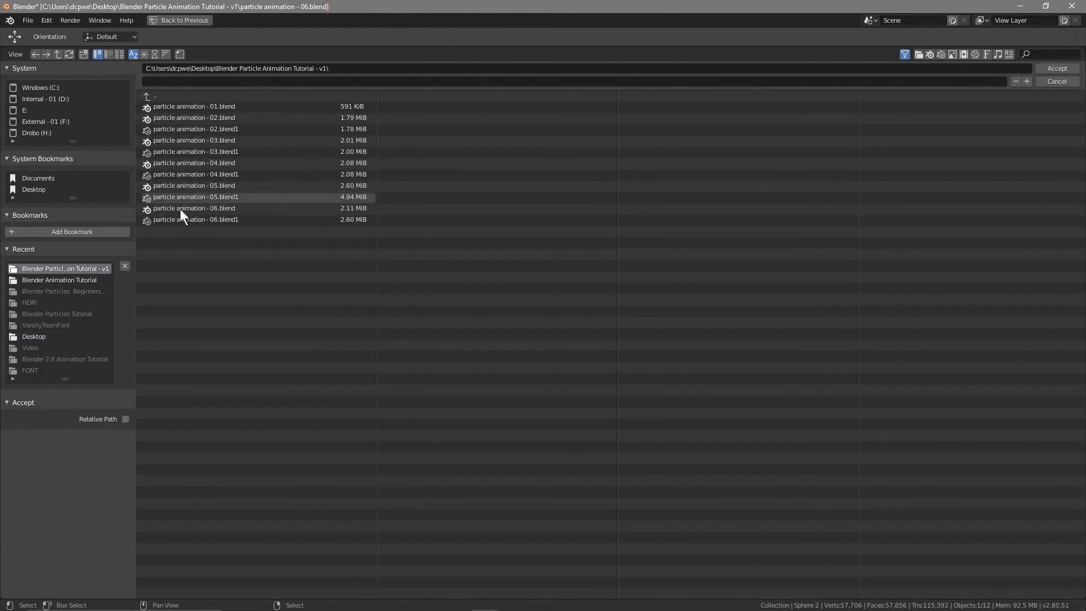
click(1057, 69)
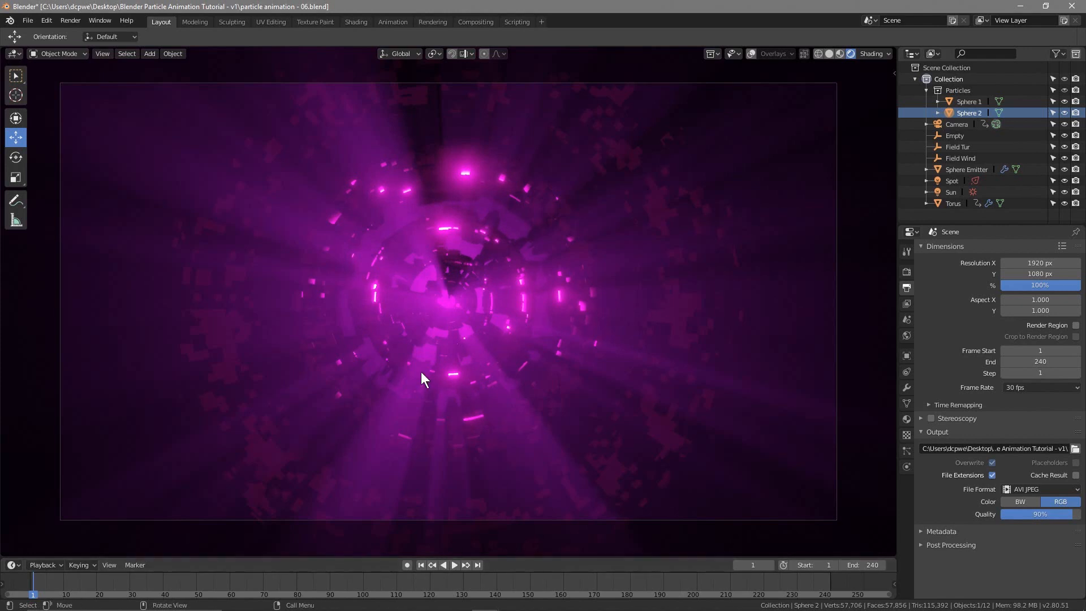
Start rendering the full animation, maximize the render window to watch the frames, and minimize it.
key(ctrl+F12)
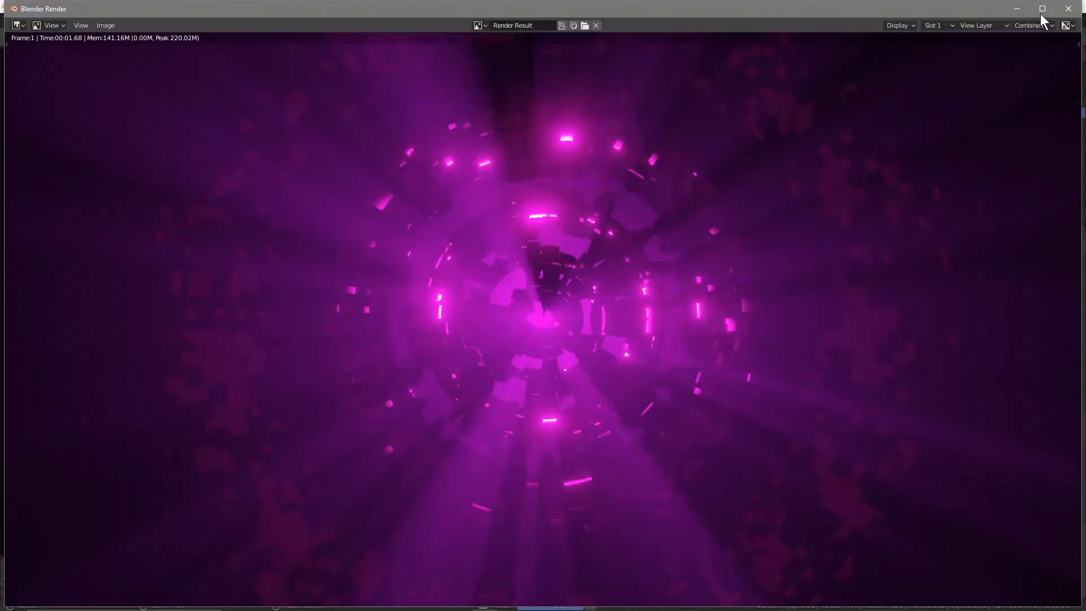
click(1042, 10)
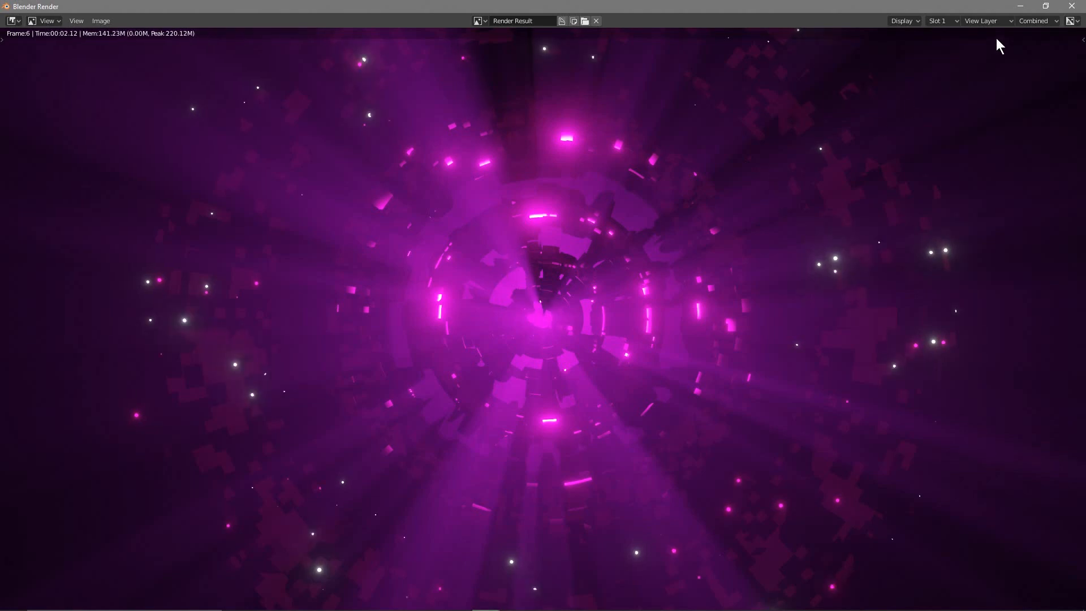
click(1019, 6)
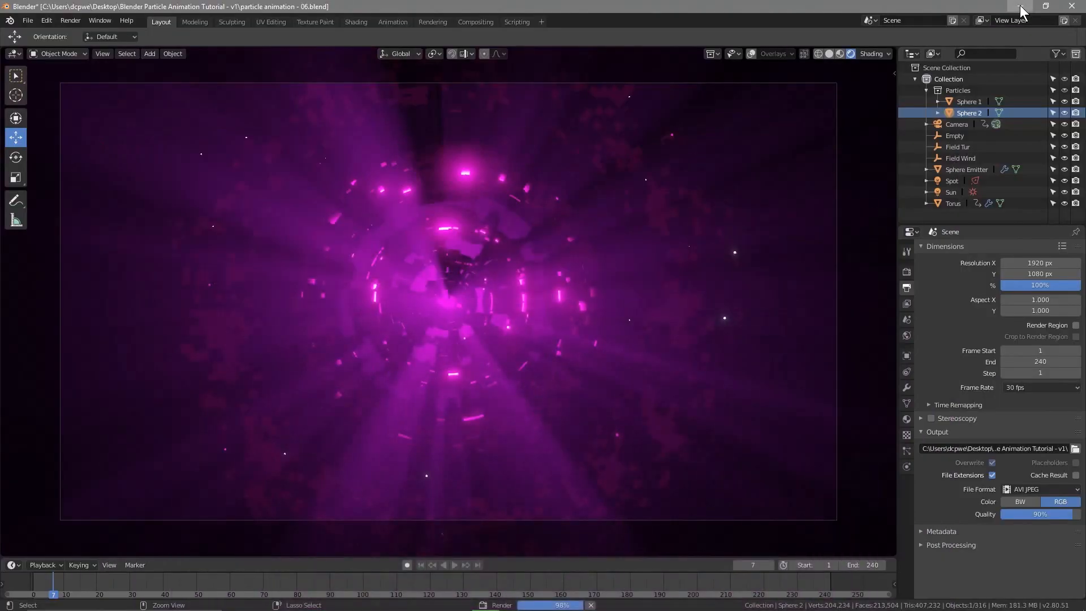
Minimize Blender, check the rendered 0001-0240.avi in the desktop folder Blender Particle Animation Tutorial - v1, and close the folder window.
click(1020, 6)
double_click(1052, 24)
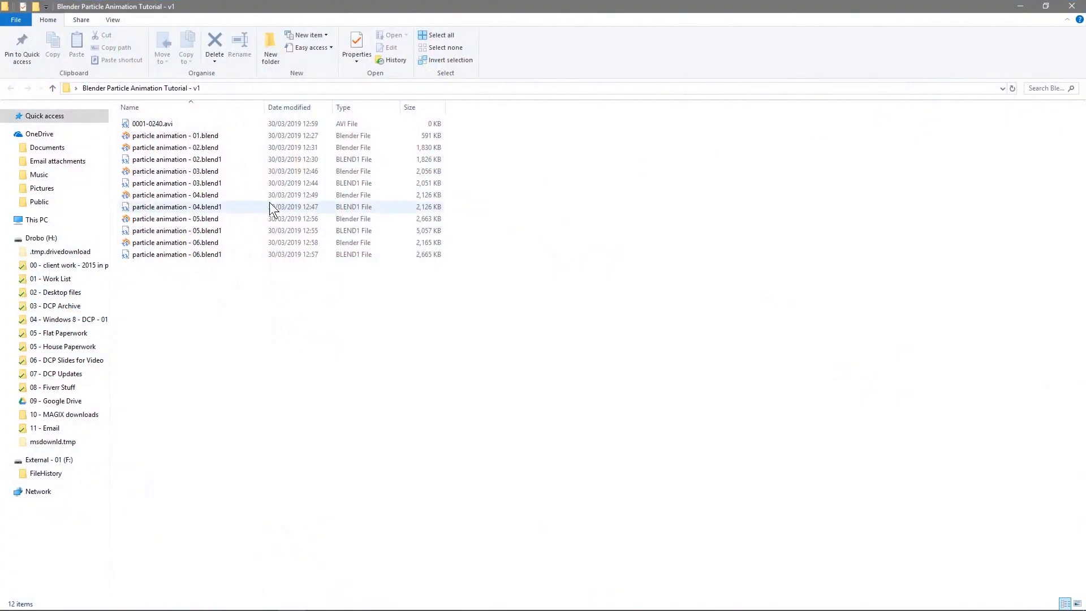
click(169, 126)
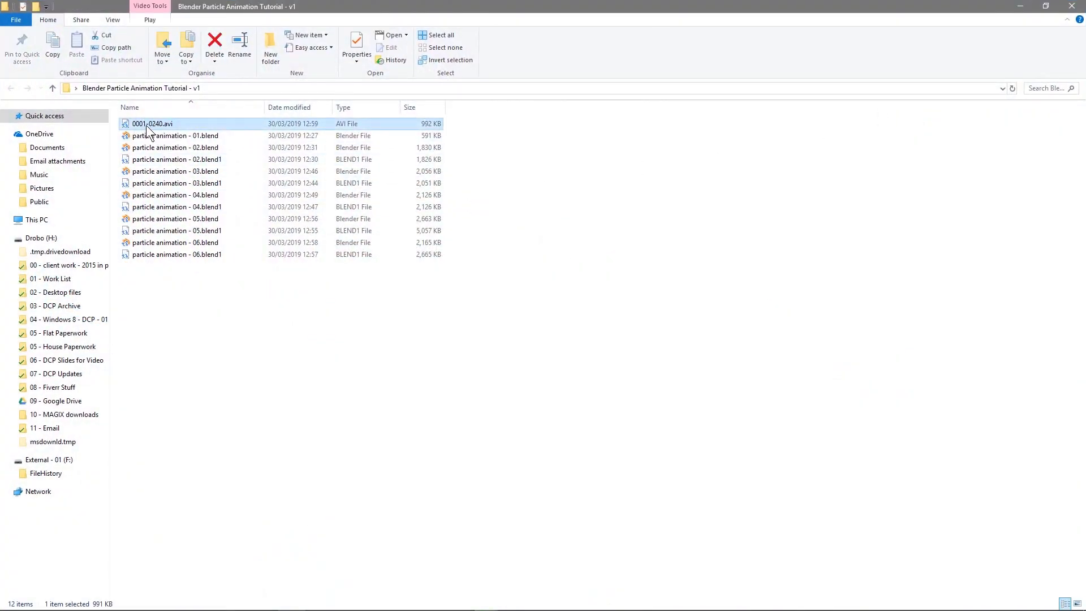
click(7, 238)
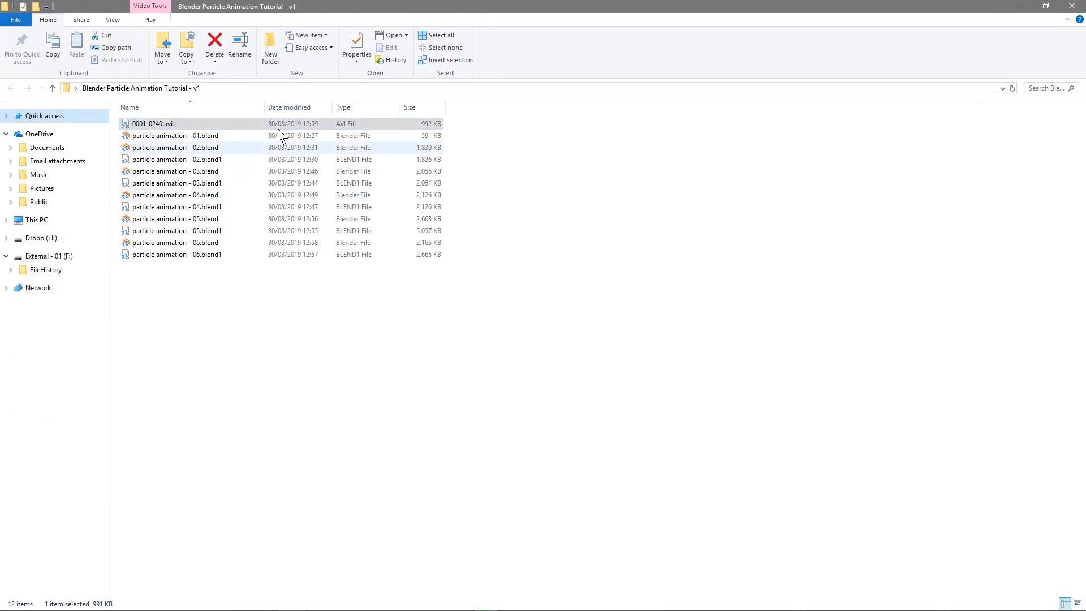
click(677, 216)
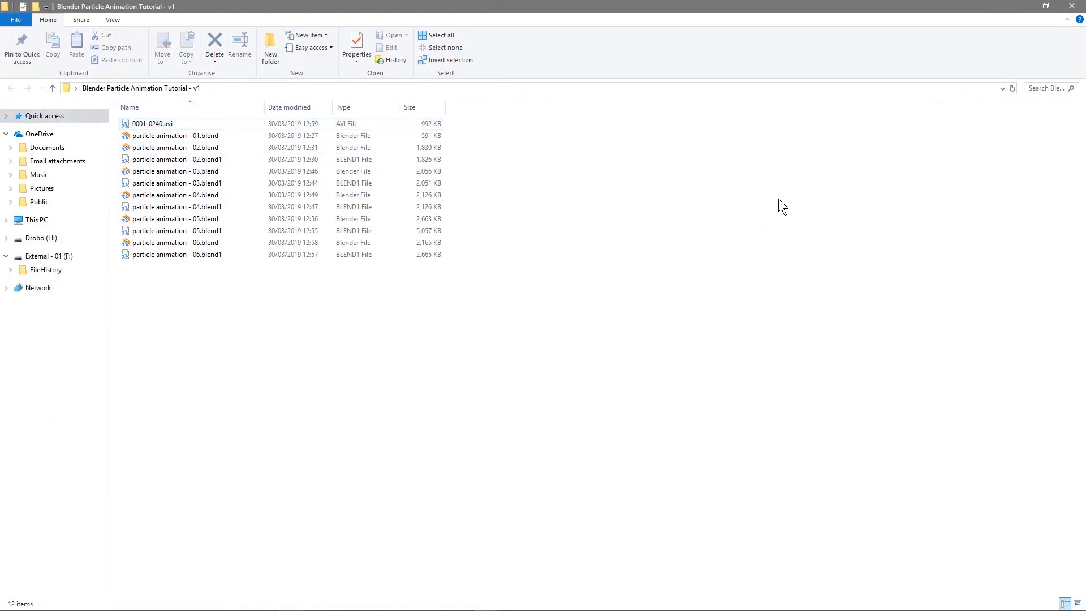
click(1080, 7)
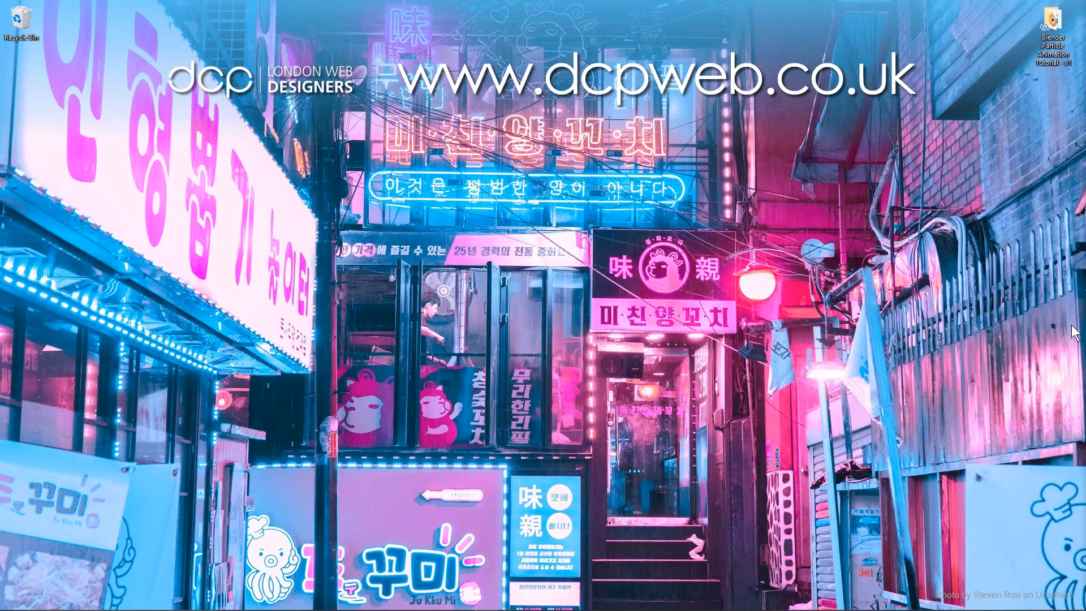